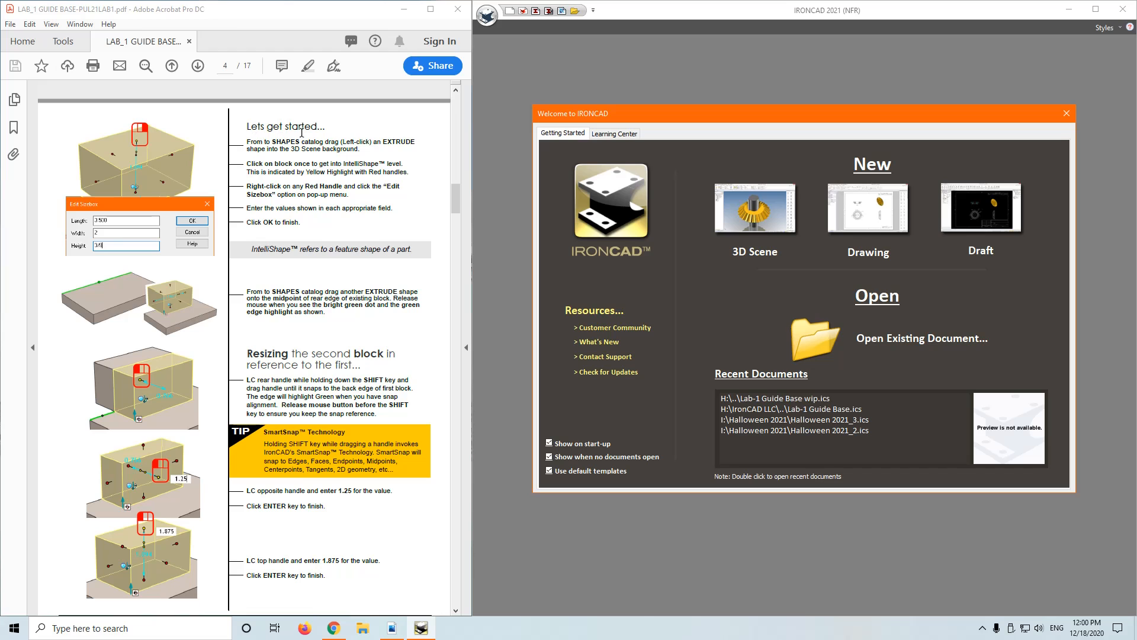
Start a new 3D scene and place an Extrude block from the Shapes catalog in it
{"action": "left_click", "coordinate": [759, 226]}
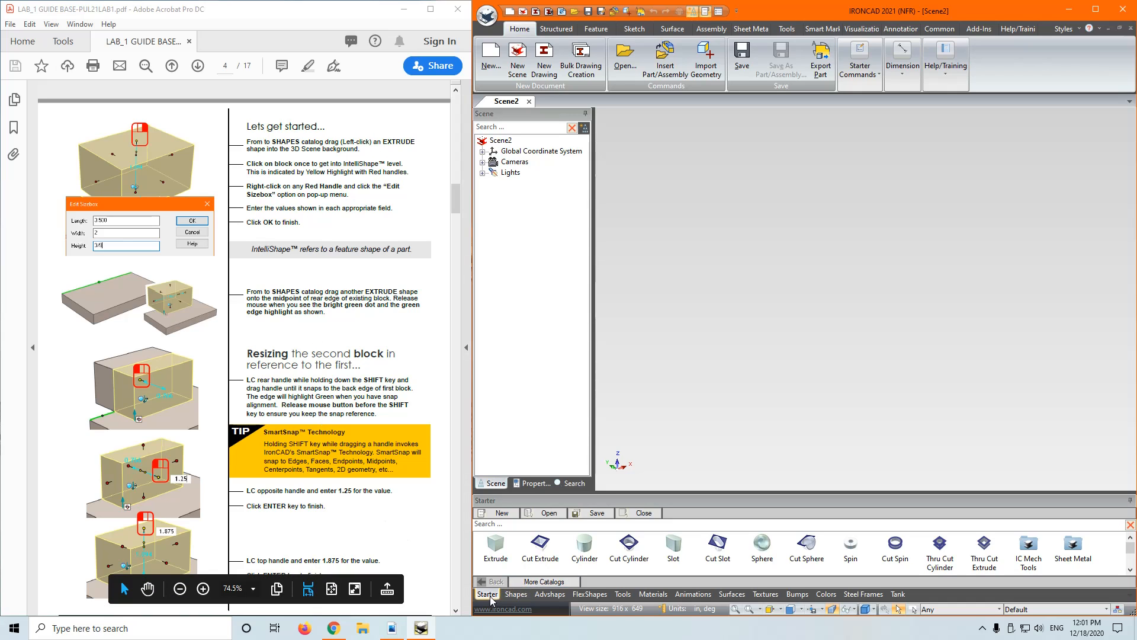
{"action": "left_click", "coordinate": [516, 594]}
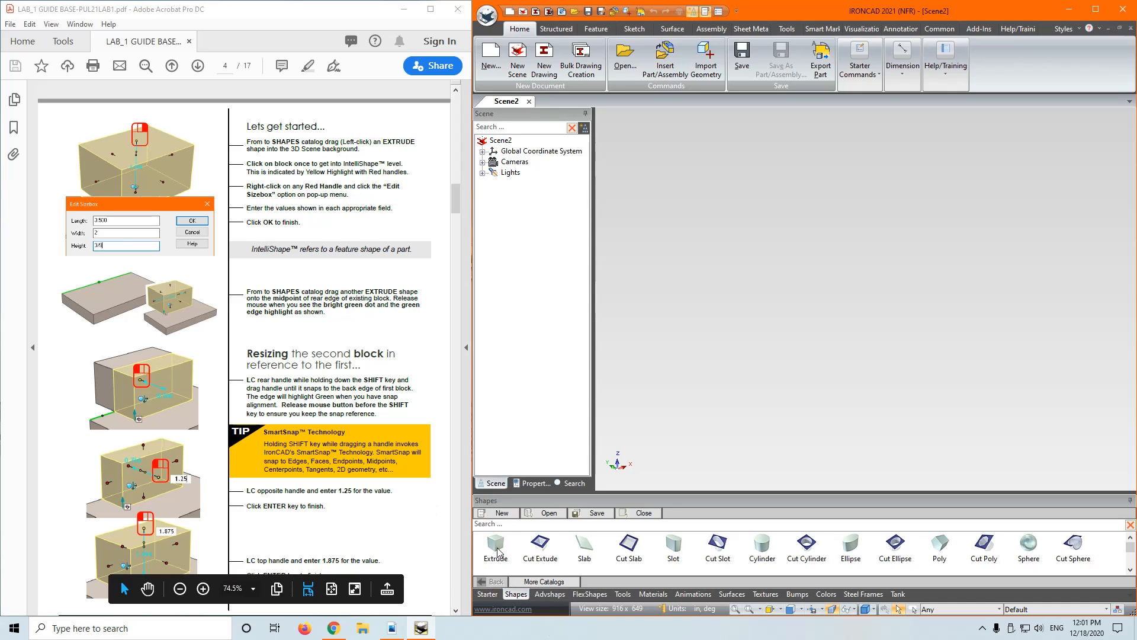
{"action": "left_click_drag", "start_coordinate": [497, 549], "coordinate": [785, 299]}
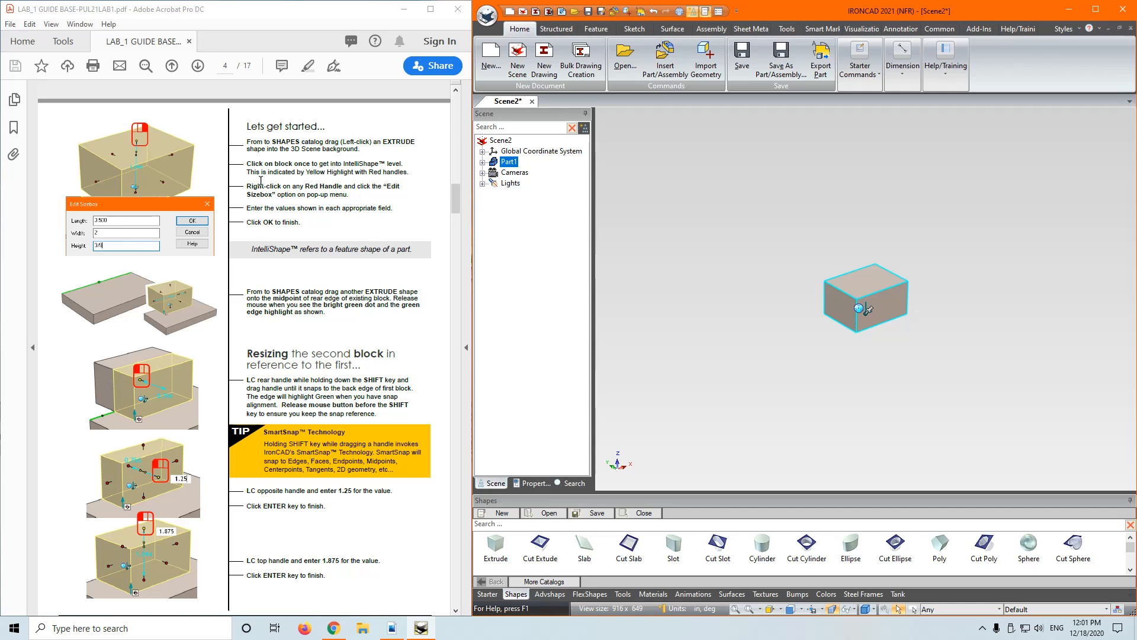
Set the block's sizebox to length 3.500, width 2 and height 3/8
{"action": "left_click", "coordinate": [889, 293]}
{"action": "left_click", "coordinate": [900, 286]}
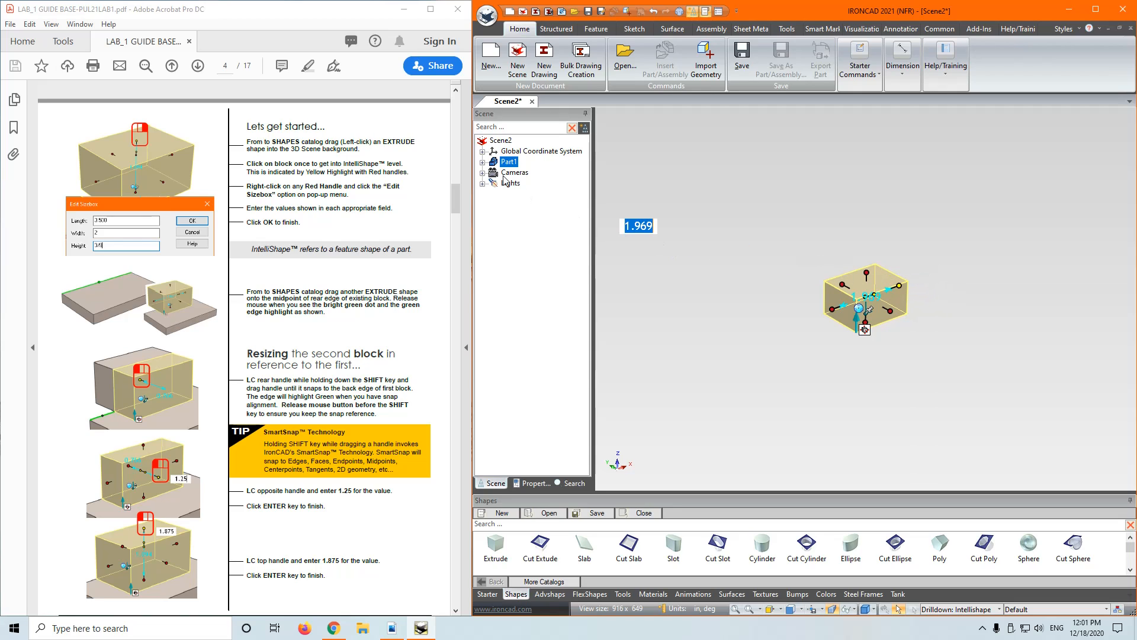
{"action": "left_click", "coordinate": [483, 163]}
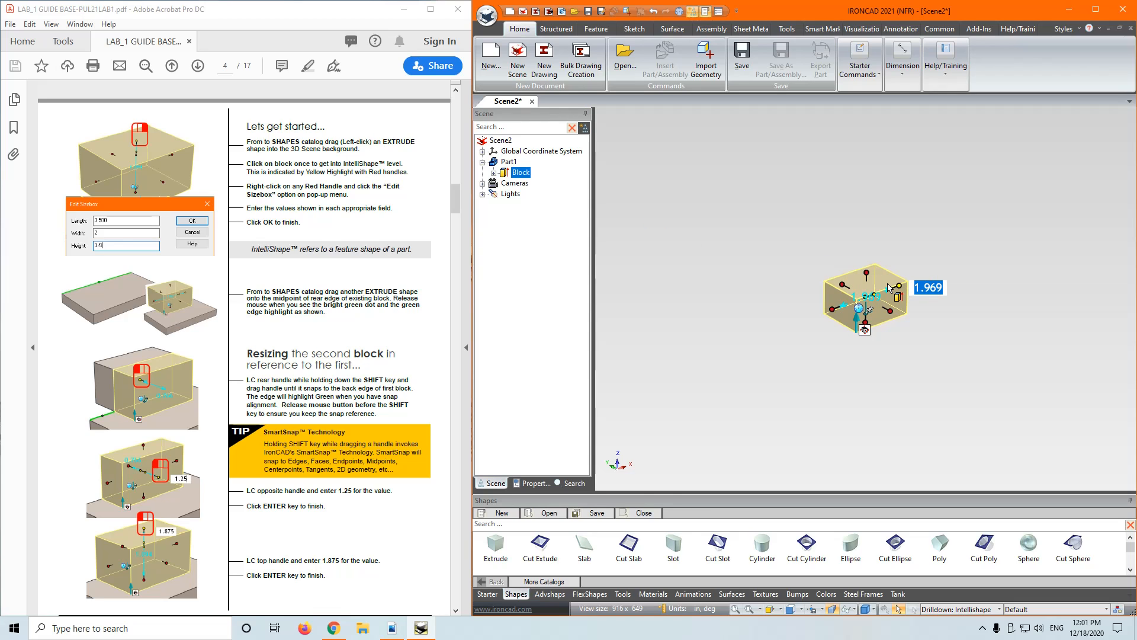
{"action": "right_click", "coordinate": [898, 287]}
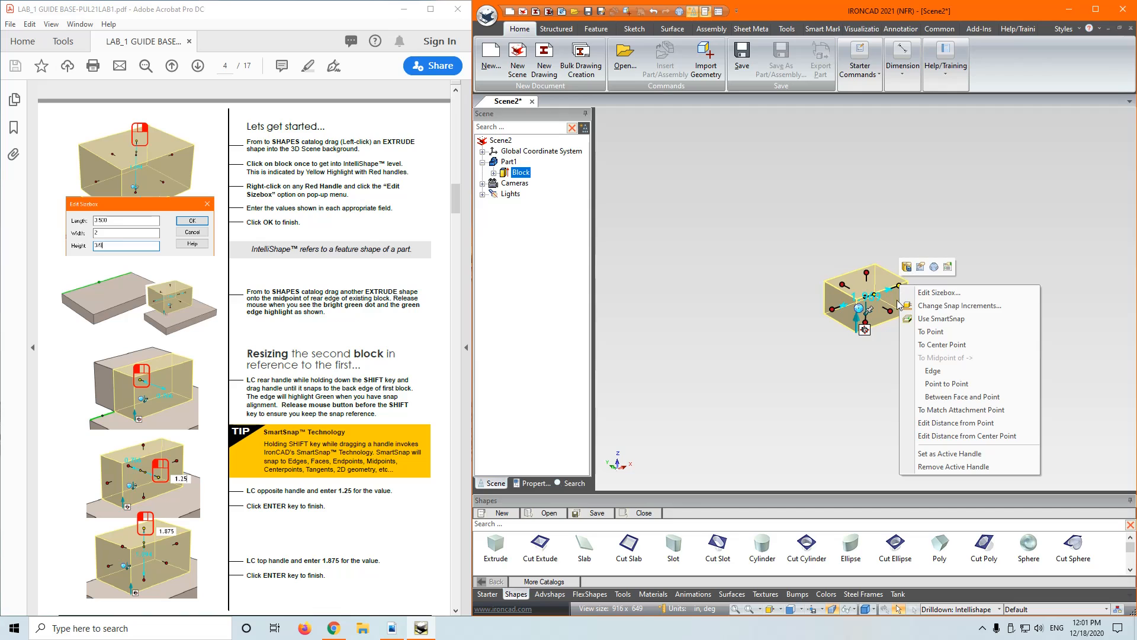
{"action": "left_click", "coordinate": [939, 293]}
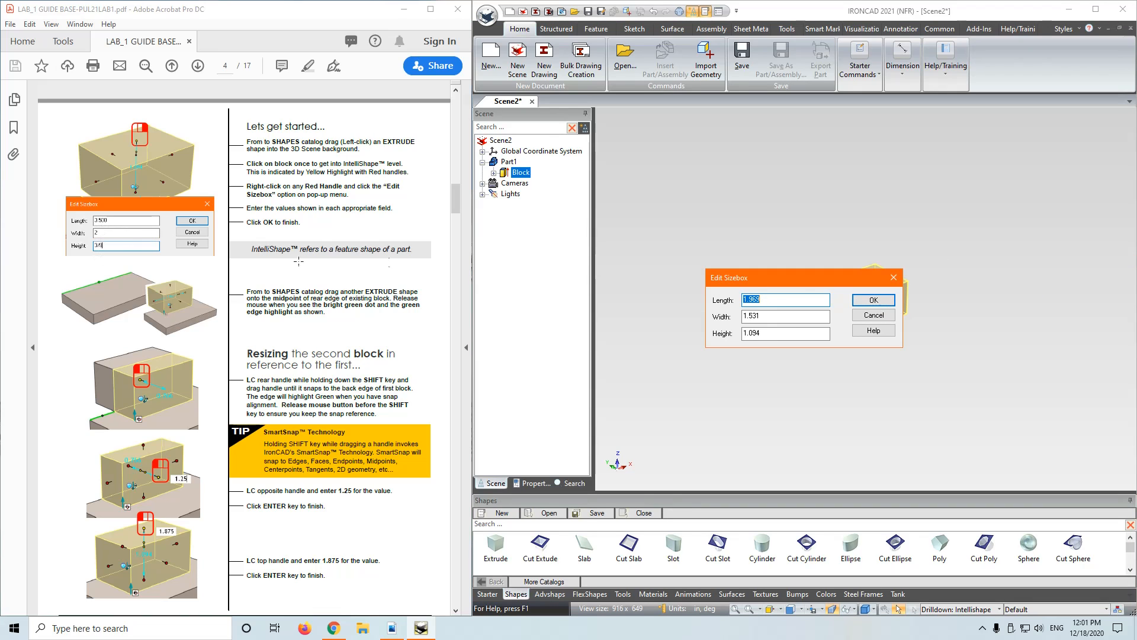
{"action": "type", "text": "3"}
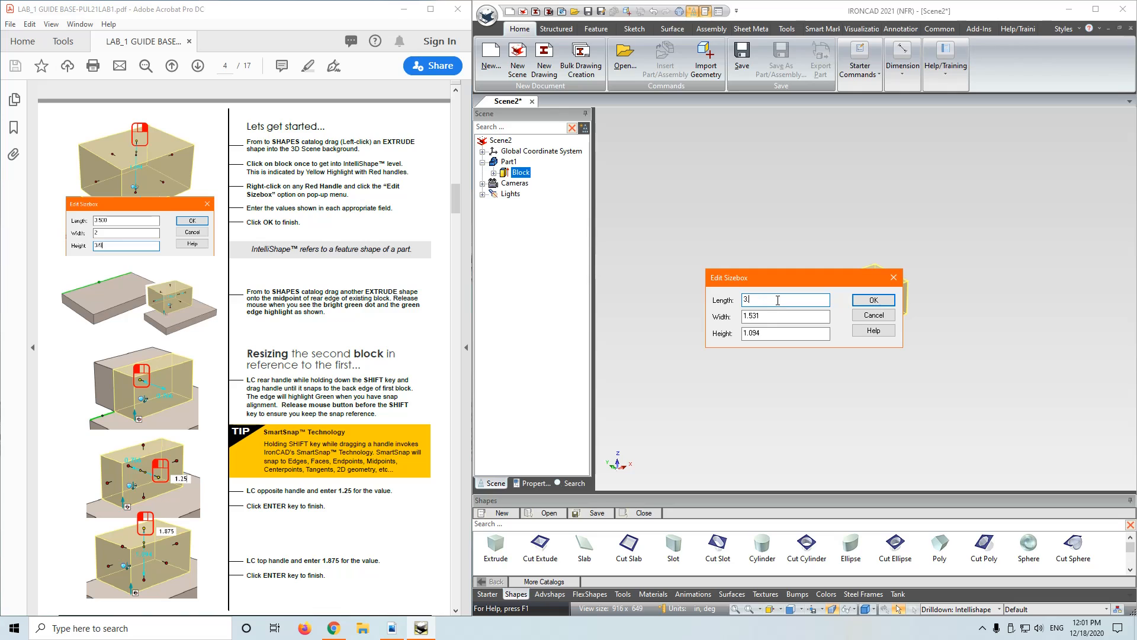
{"action": "type", "text": ".500"}
{"action": "key", "text": "Tab"}
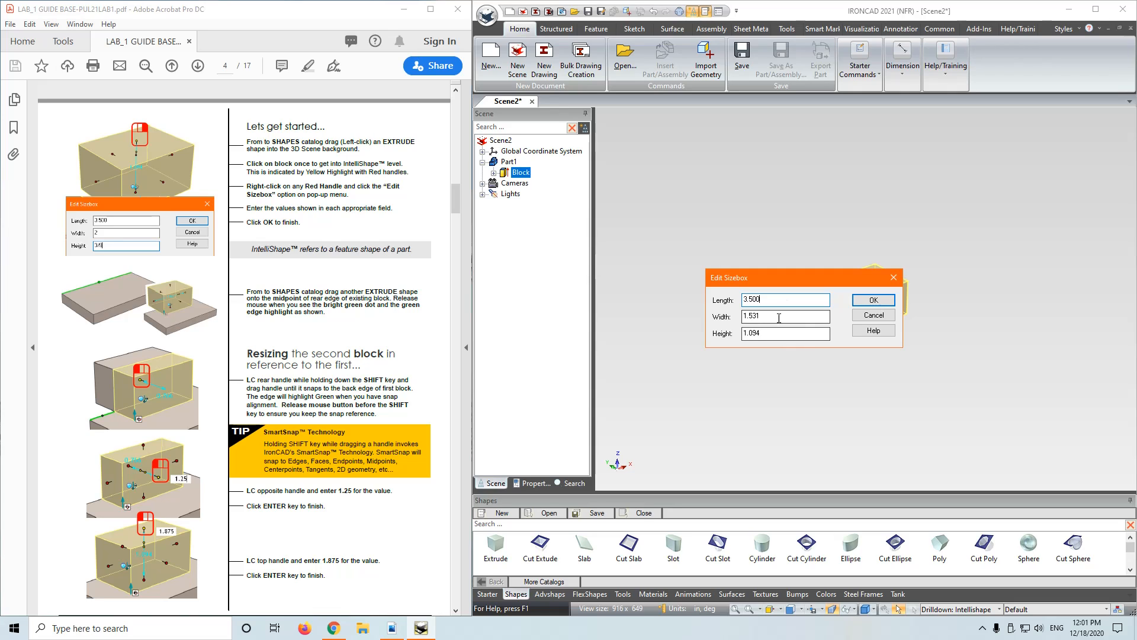
{"action": "type", "text": "2"}
{"action": "key", "text": "Tab"}
{"action": "type", "text": "3/"}
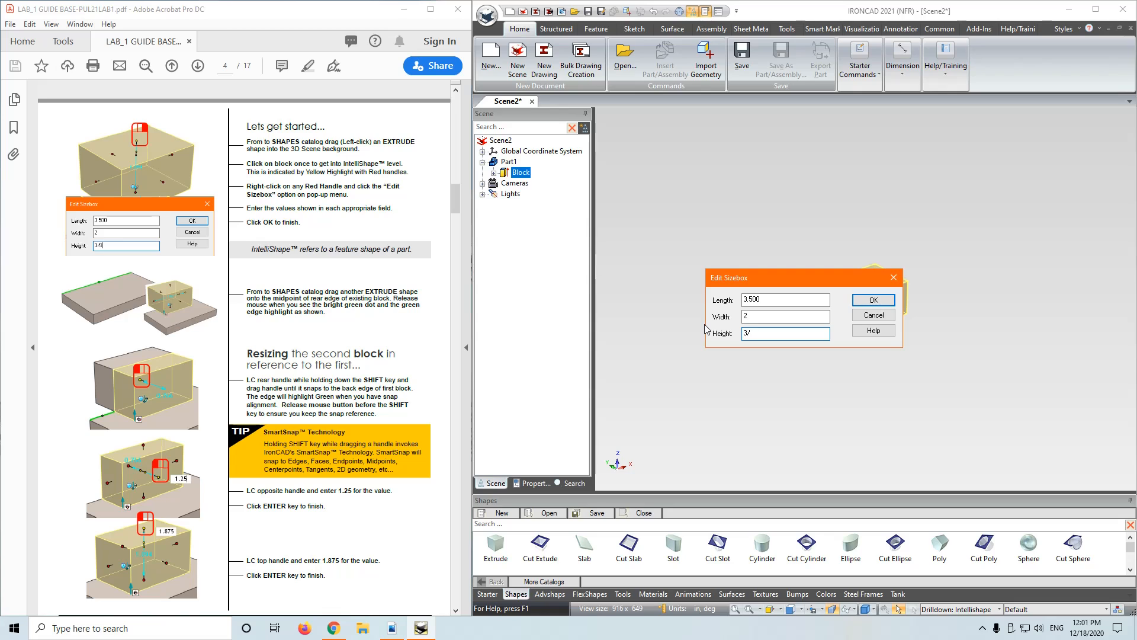
{"action": "left_click", "coordinate": [874, 300]}
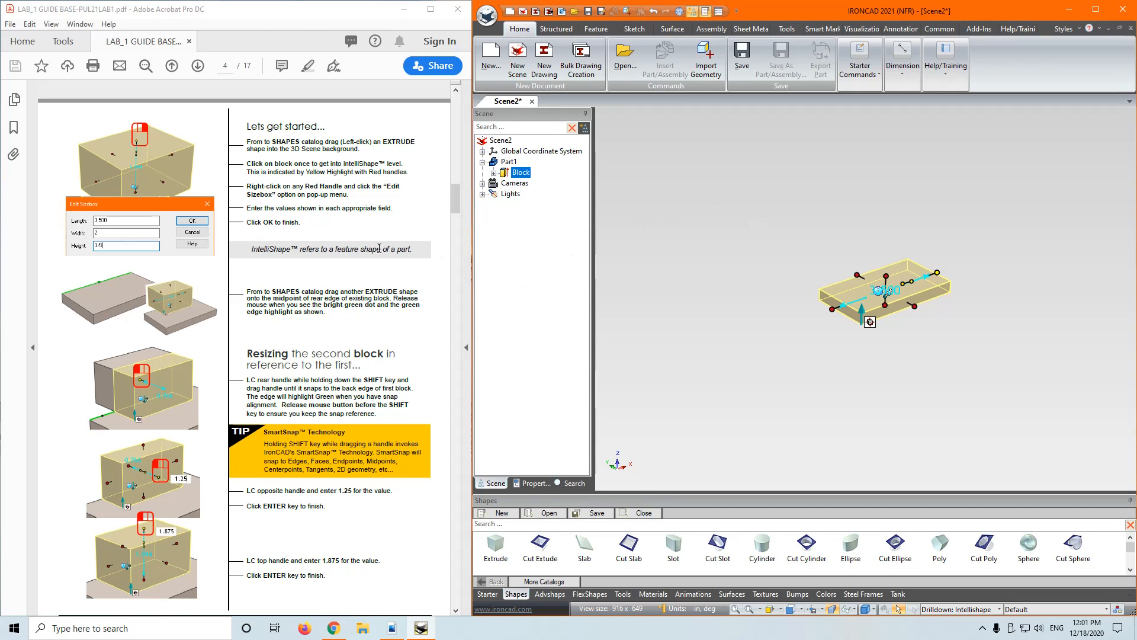
Add a second Extrude block at the midpoint of the base block's rear edge and snap its rear face to that edge
{"action": "scroll", "coordinate": [347, 292], "scroll_direction": "down", "scroll_amount": 1}
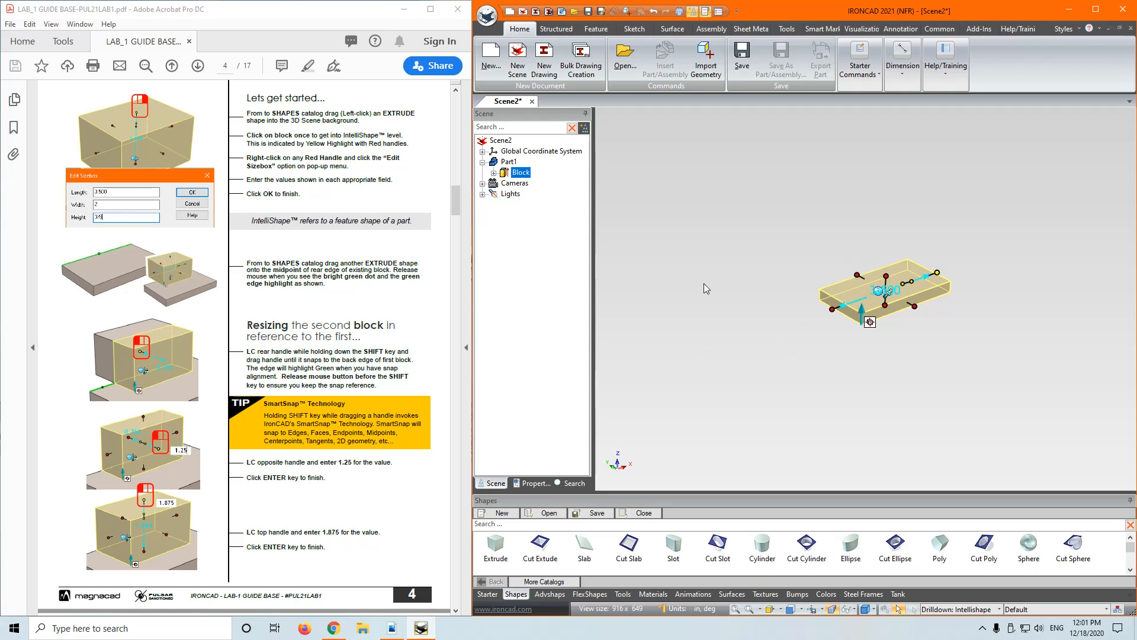
{"action": "left_click_drag", "start_coordinate": [504, 548], "coordinate": [865, 279]}
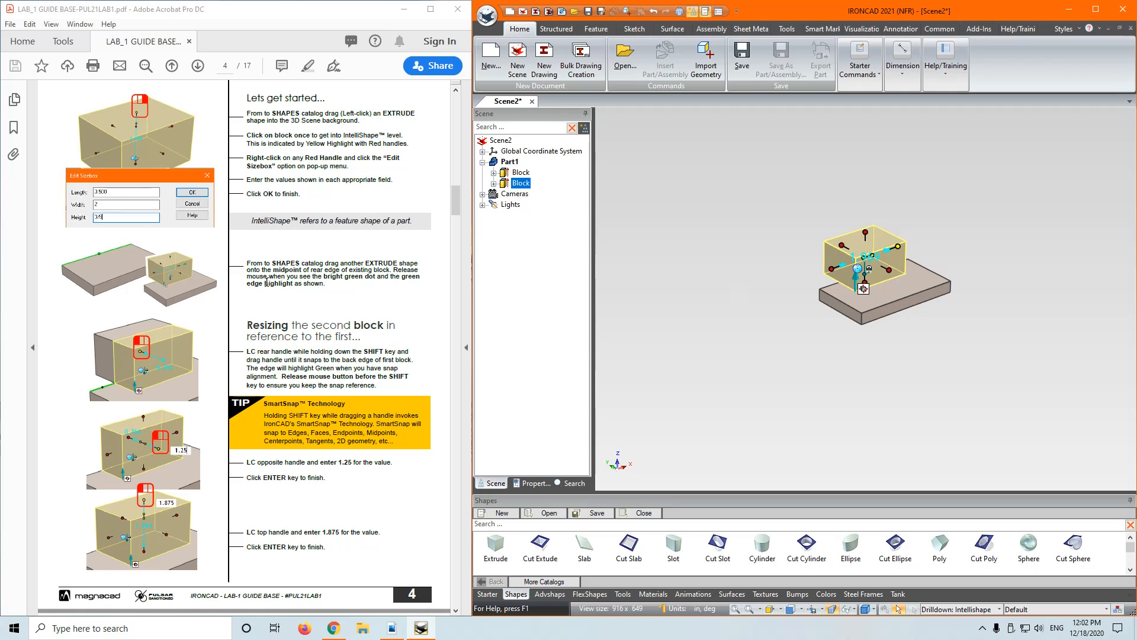
{"action": "scroll", "coordinate": [269, 283], "scroll_direction": "down", "scroll_amount": 3}
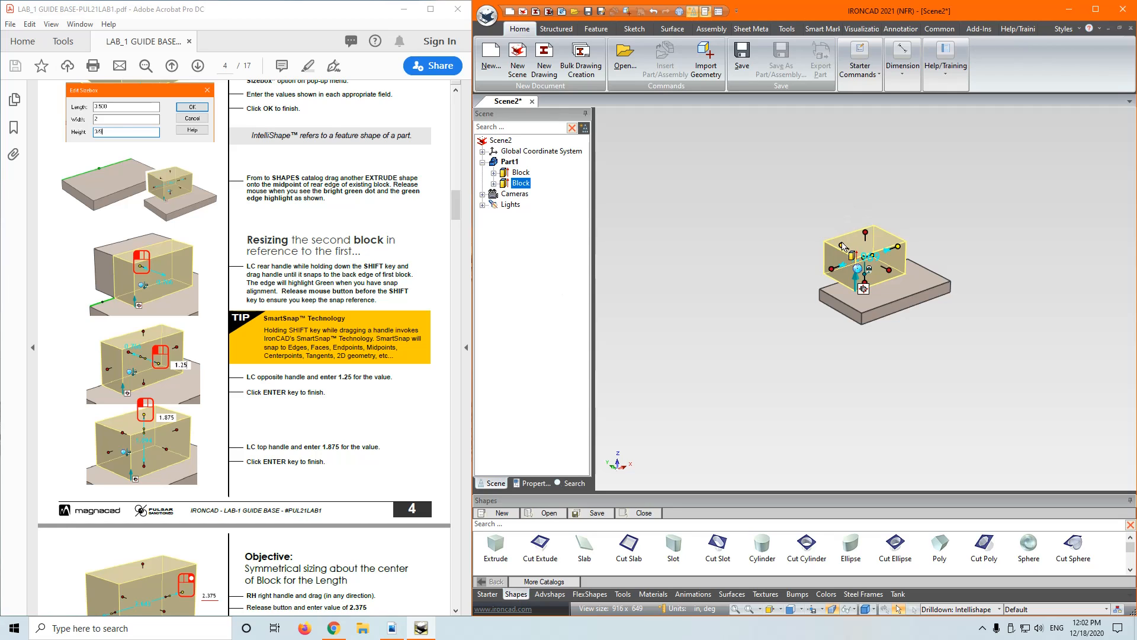
{"action": "left_click_drag", "start_coordinate": [843, 246], "coordinate": [829, 284], "text": "shift"}
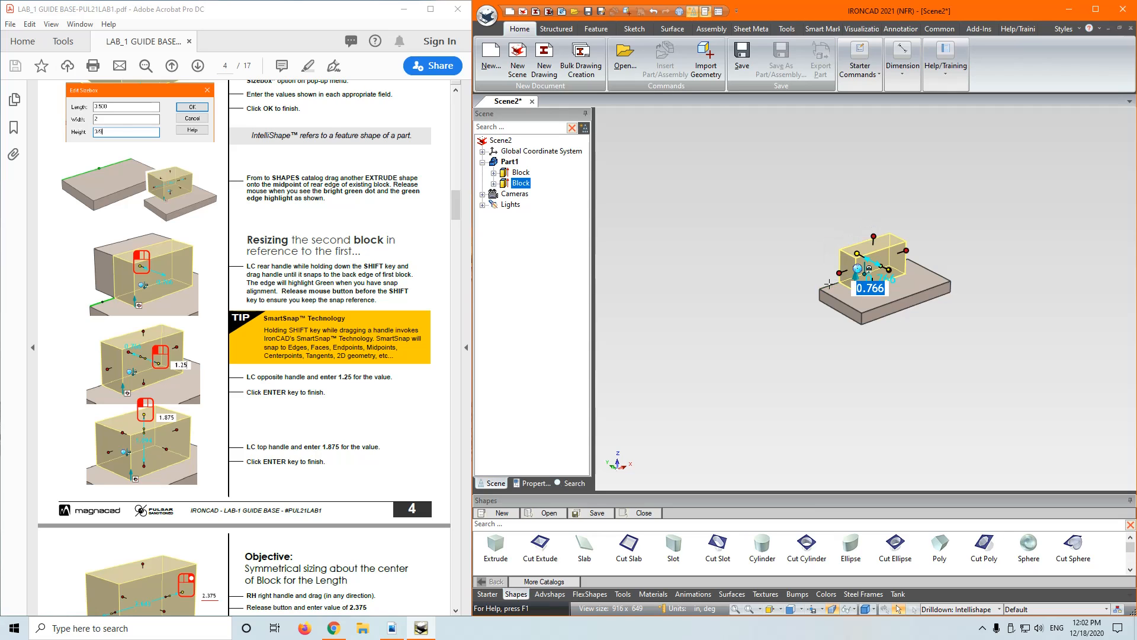
{"action": "left_click", "coordinate": [777, 263]}
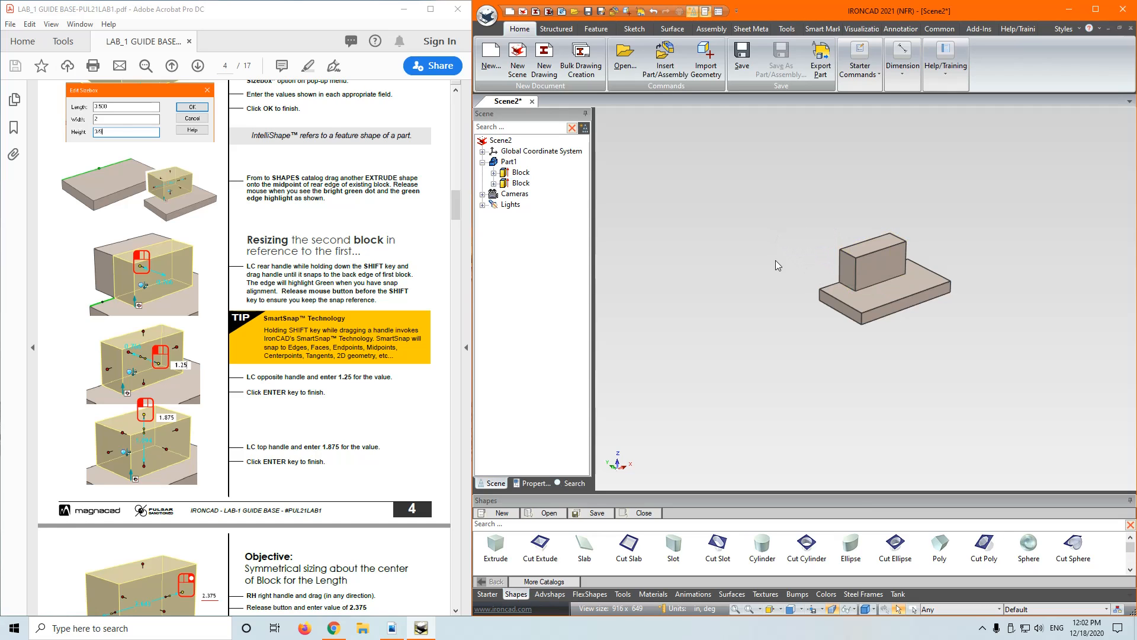
Set the second block's width to 1.25 from its front sizebox handle
{"action": "middle_click_drag", "start_coordinate": [832, 314], "coordinate": [800, 318]}
{"action": "scroll", "coordinate": [791, 313], "scroll_direction": "up", "scroll_amount": 4}
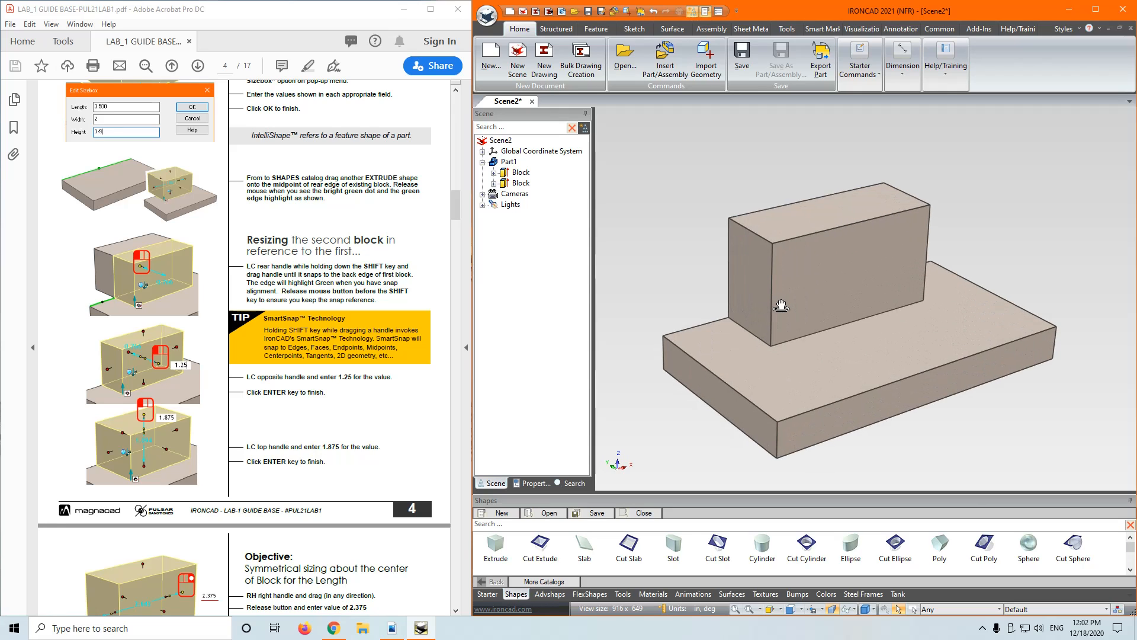
{"action": "scroll", "coordinate": [782, 306], "scroll_direction": "down", "scroll_amount": 5}
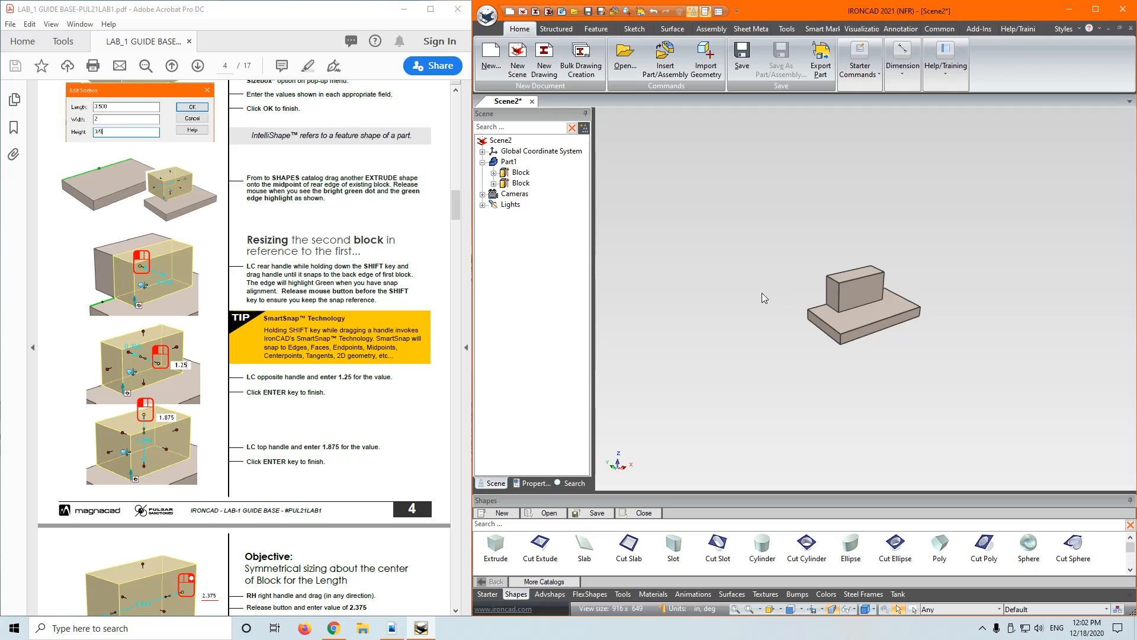
{"action": "scroll", "coordinate": [762, 292], "scroll_direction": "up", "scroll_amount": 5}
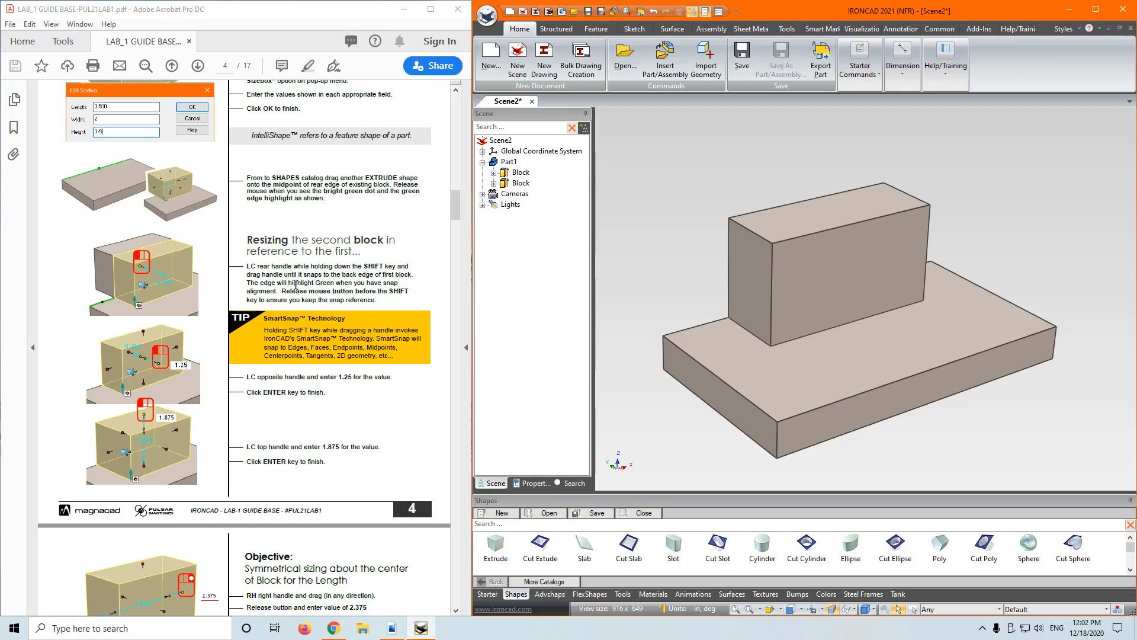
{"action": "scroll", "coordinate": [296, 285], "scroll_direction": "down", "scroll_amount": 3}
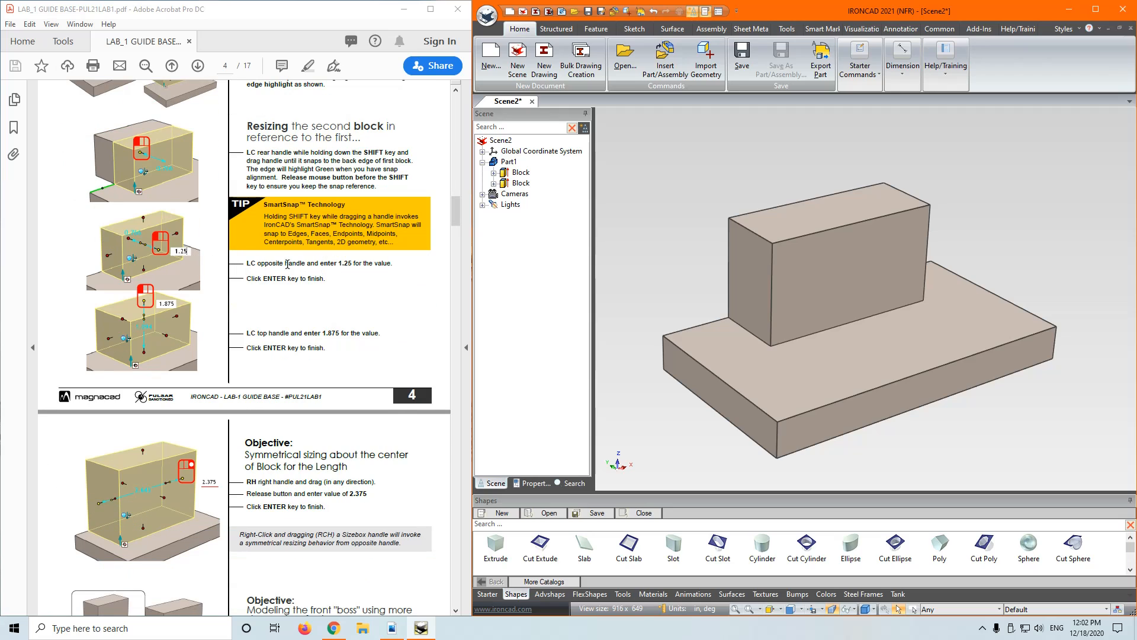
{"action": "left_click", "coordinate": [850, 259]}
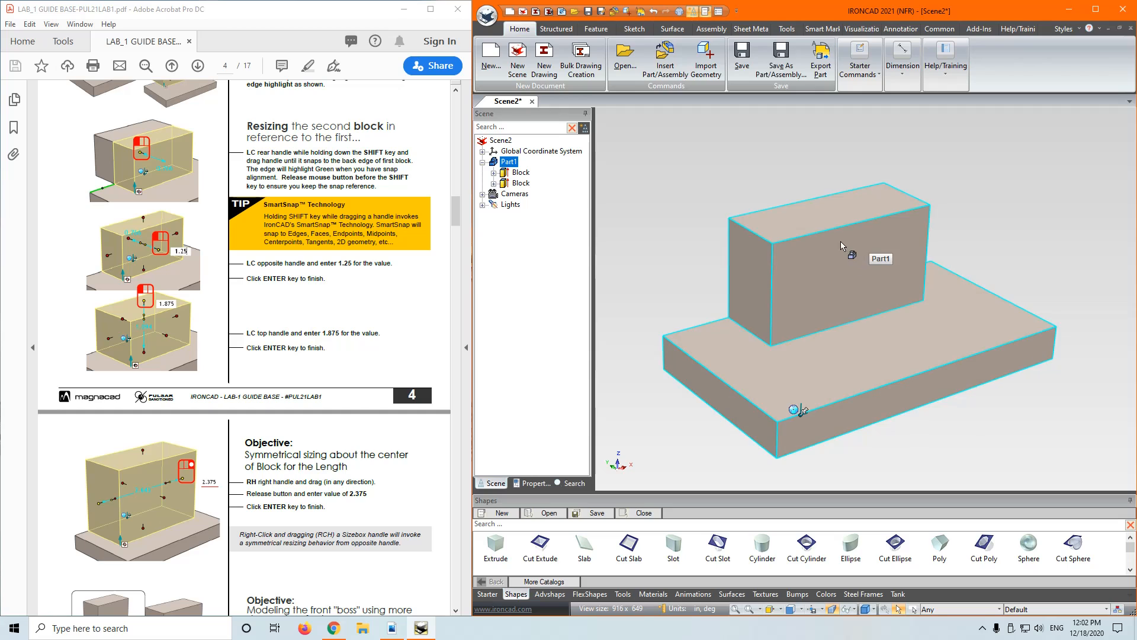
{"action": "left_click", "coordinate": [848, 252]}
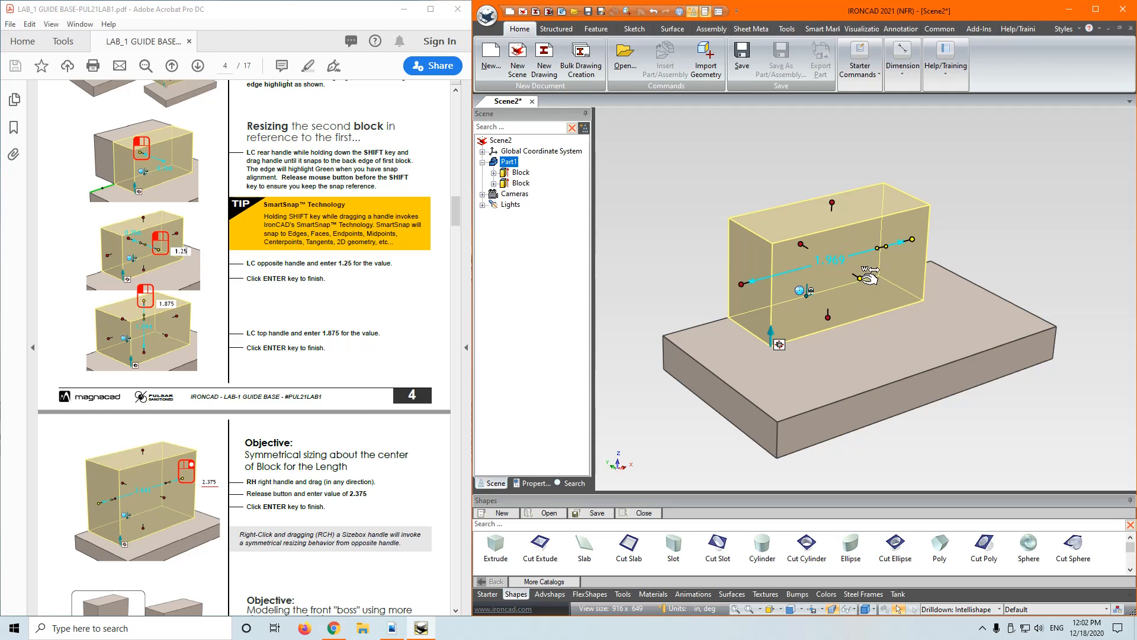
{"action": "type", "text": "1.25"}
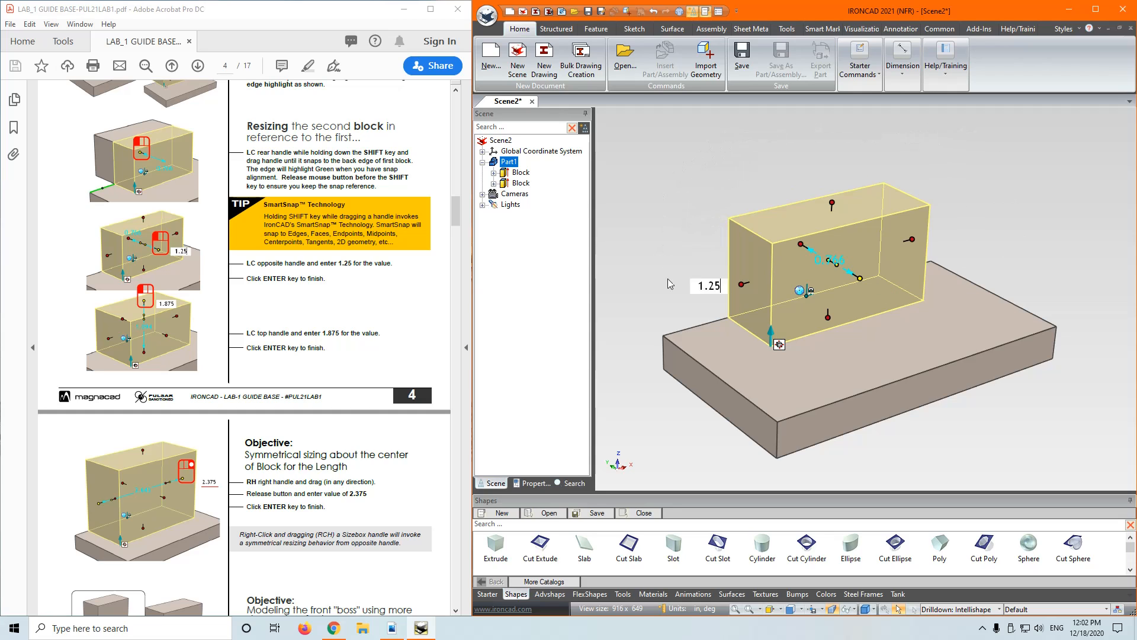
{"action": "key", "text": "Tab"}
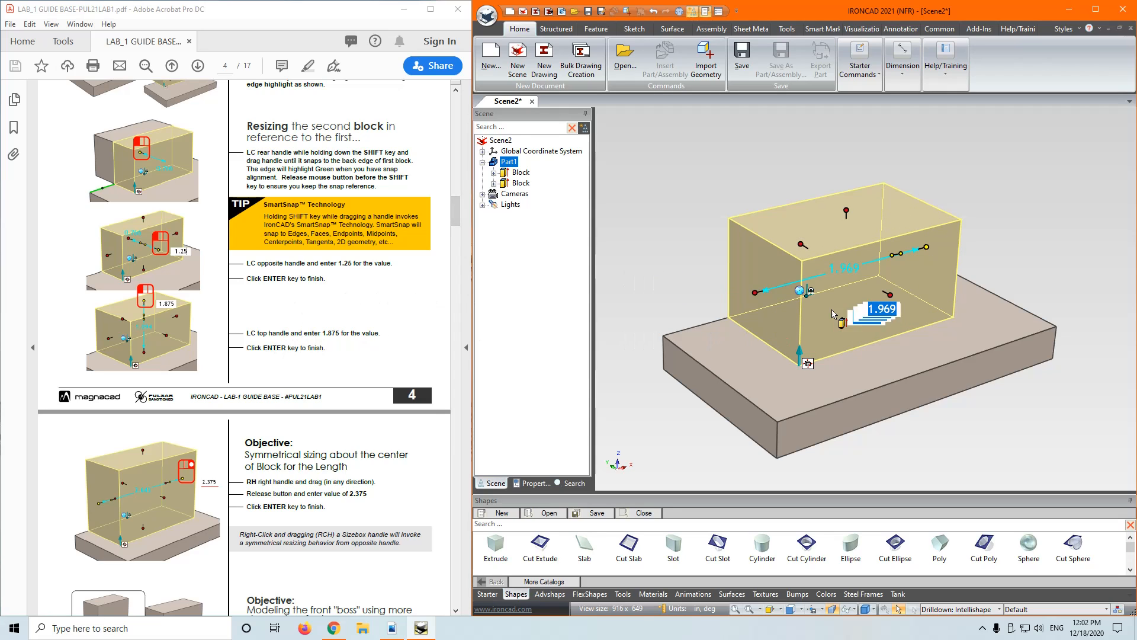
Set the second block's height to 1.875 from its top sizebox handle
{"action": "left_click", "coordinate": [846, 210]}
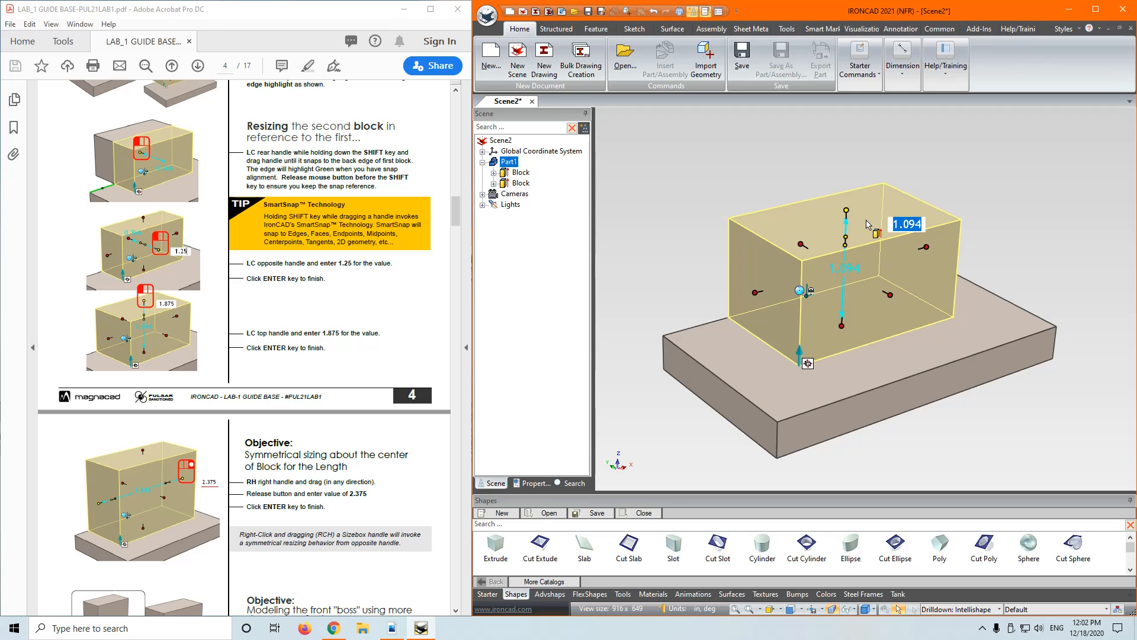
{"action": "type", "text": "1.875"}
{"action": "key", "text": "Tab"}
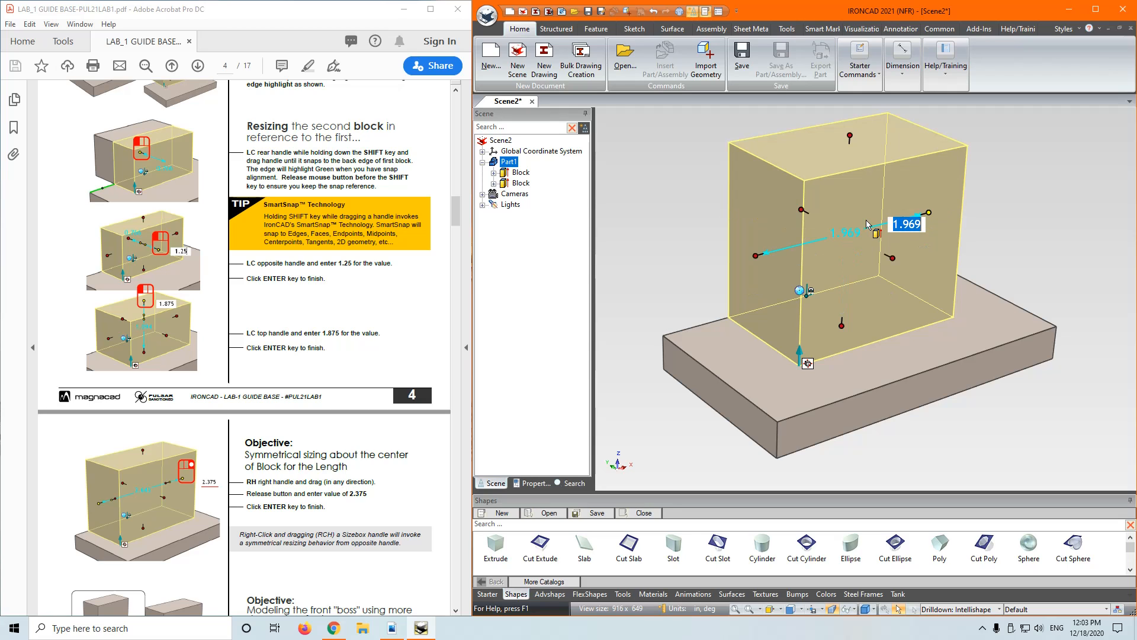
{"action": "scroll", "coordinate": [670, 203], "scroll_direction": "down", "scroll_amount": 2}
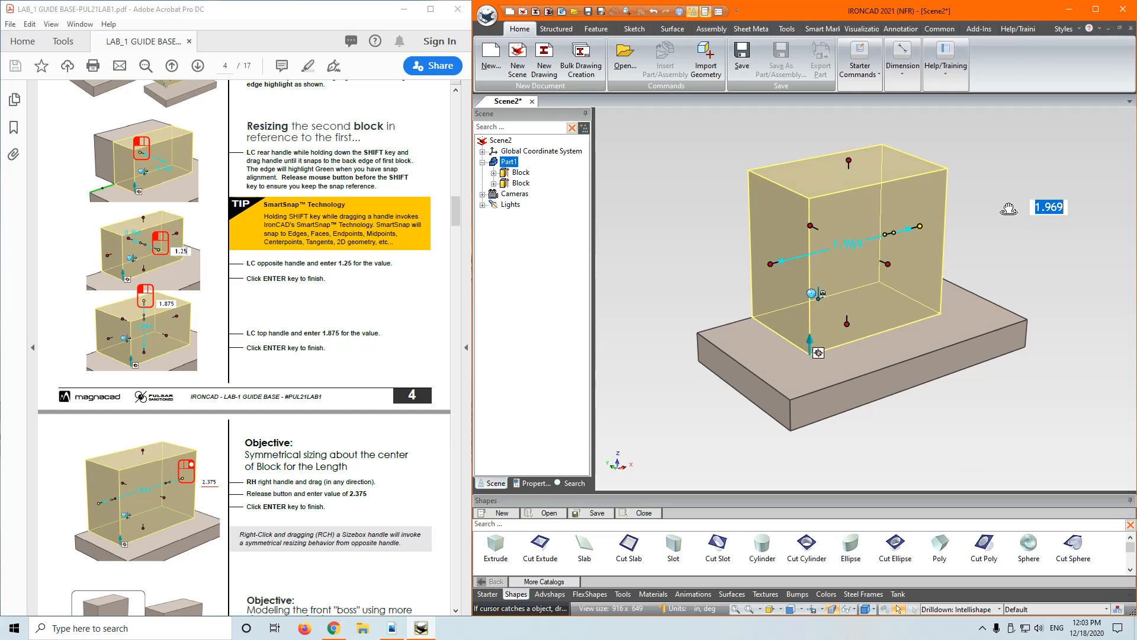
{"action": "scroll", "coordinate": [266, 274], "scroll_direction": "down", "scroll_amount": 5}
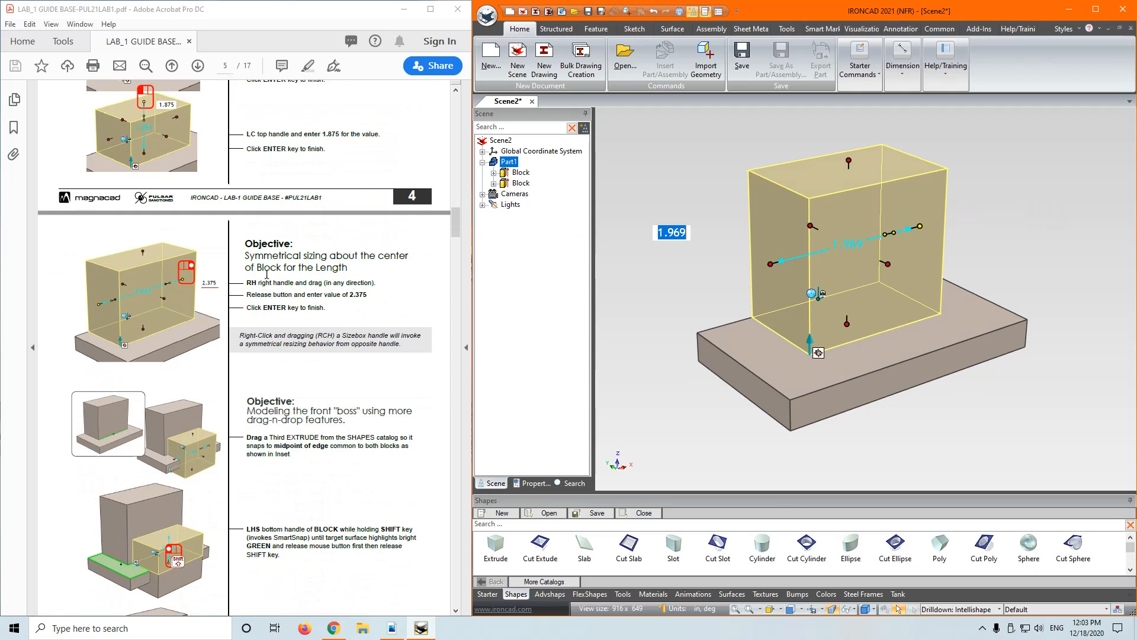
{"action": "scroll", "coordinate": [267, 274], "scroll_direction": "down", "scroll_amount": 1}
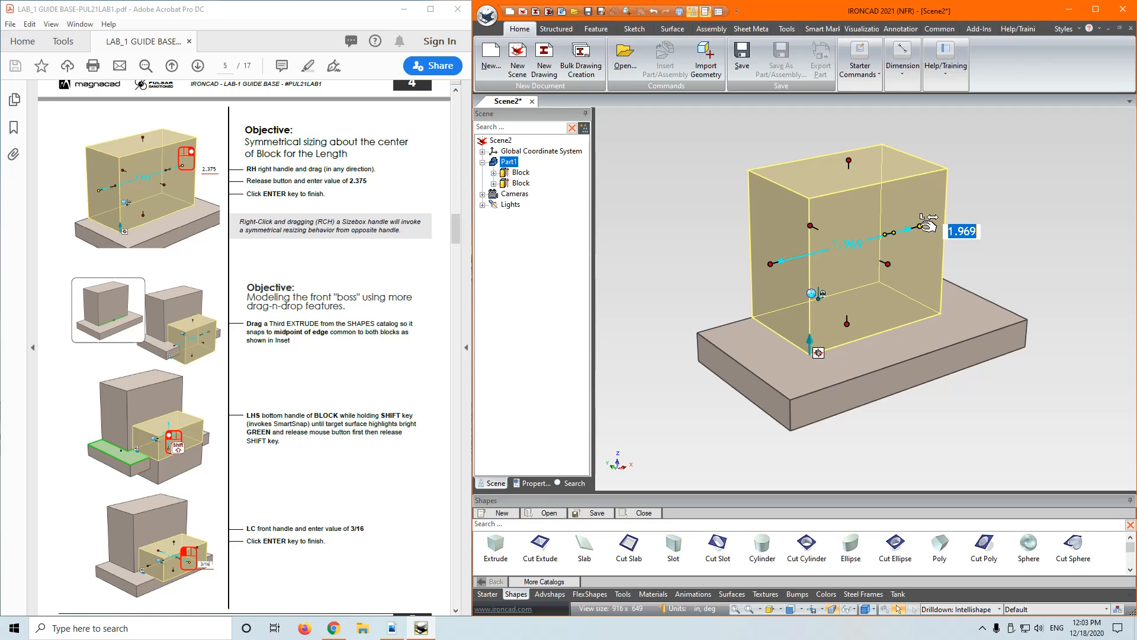
{"action": "left_click_drag", "start_coordinate": [928, 225], "coordinate": [964, 220]}
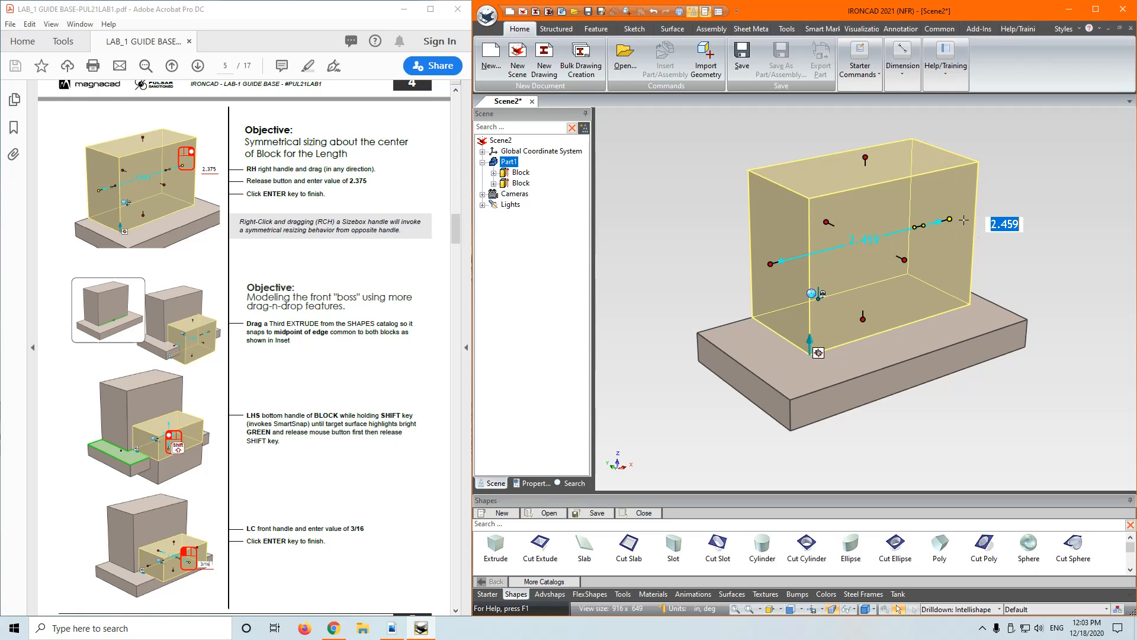
{"action": "key", "text": "Escape"}
{"action": "left_click", "coordinate": [964, 225]}
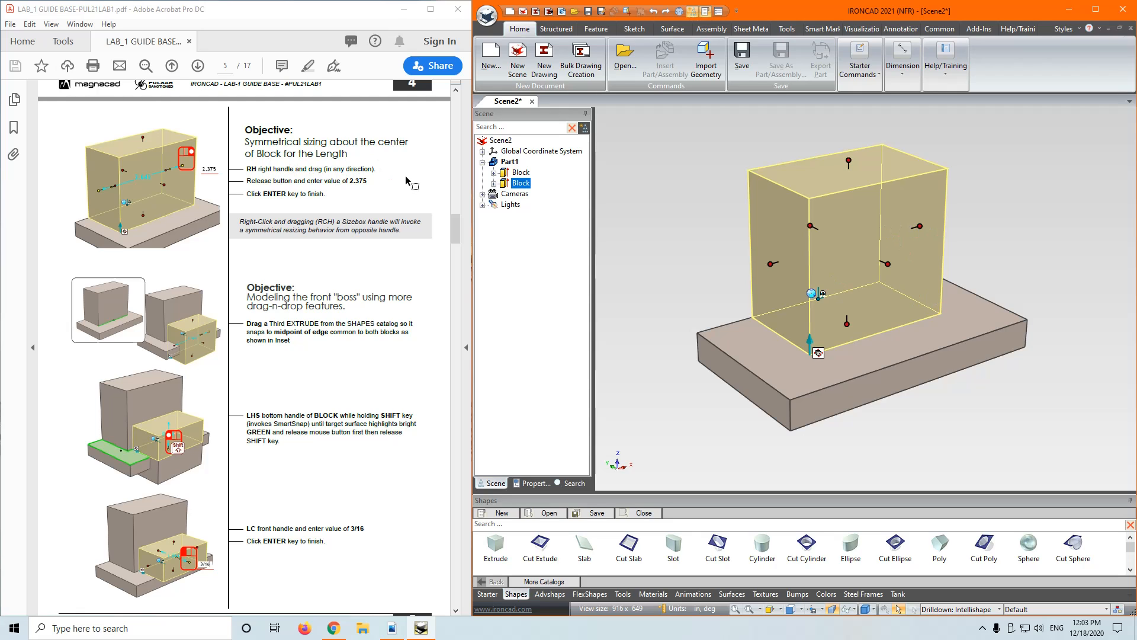
Resize the second block symmetrically about its center to a length of 2.375
{"action": "right_click_drag", "start_coordinate": [926, 231], "coordinate": [967, 230]}
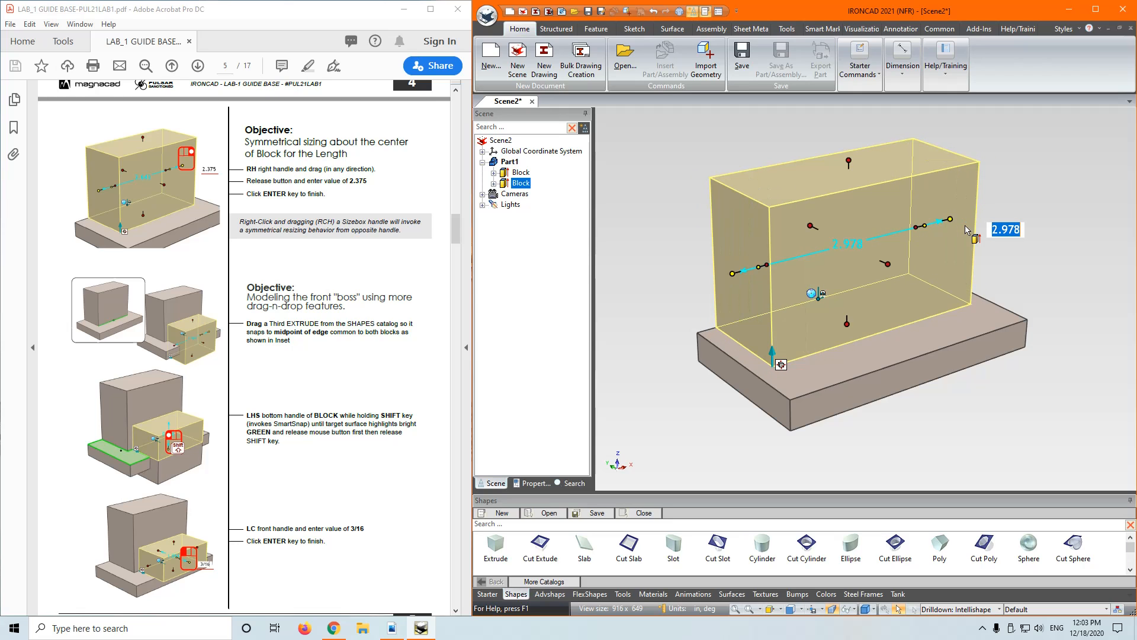
{"action": "type", "text": "2.375"}
{"action": "key", "text": "Tab"}
{"action": "key", "text": "Return"}
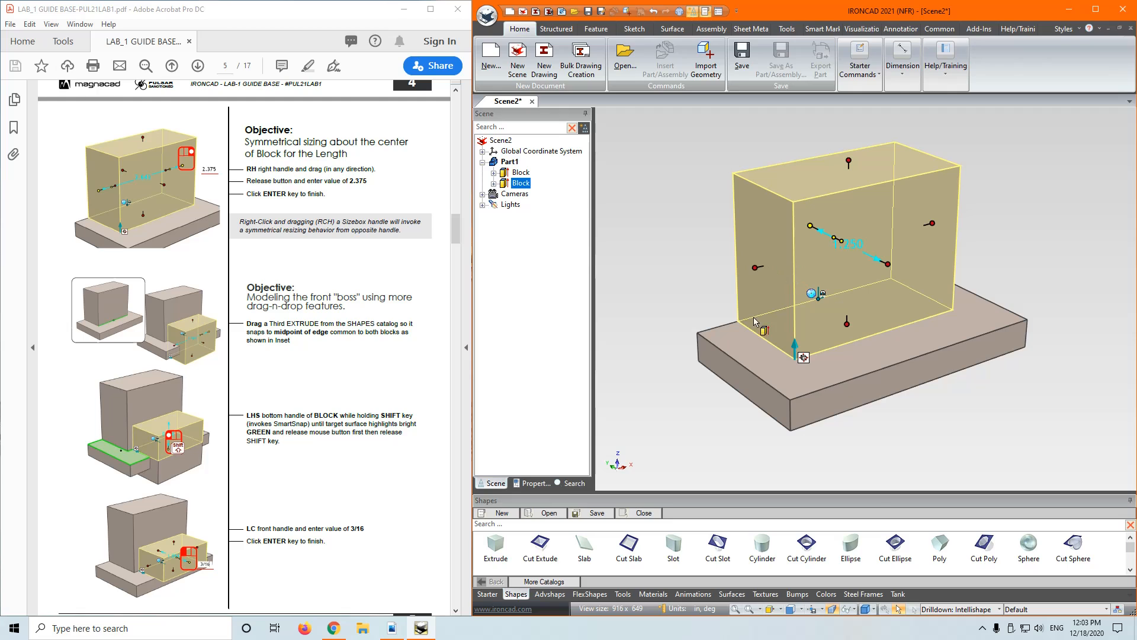
Add a third Extrude block at the midpoint of the front edge shared by the base and the upright block
{"action": "scroll", "coordinate": [824, 542], "scroll_direction": "down", "scroll_amount": 3}
{"action": "scroll", "coordinate": [740, 555], "scroll_direction": "up", "scroll_amount": 3}
{"action": "scroll", "coordinate": [342, 375], "scroll_direction": "down", "scroll_amount": 1}
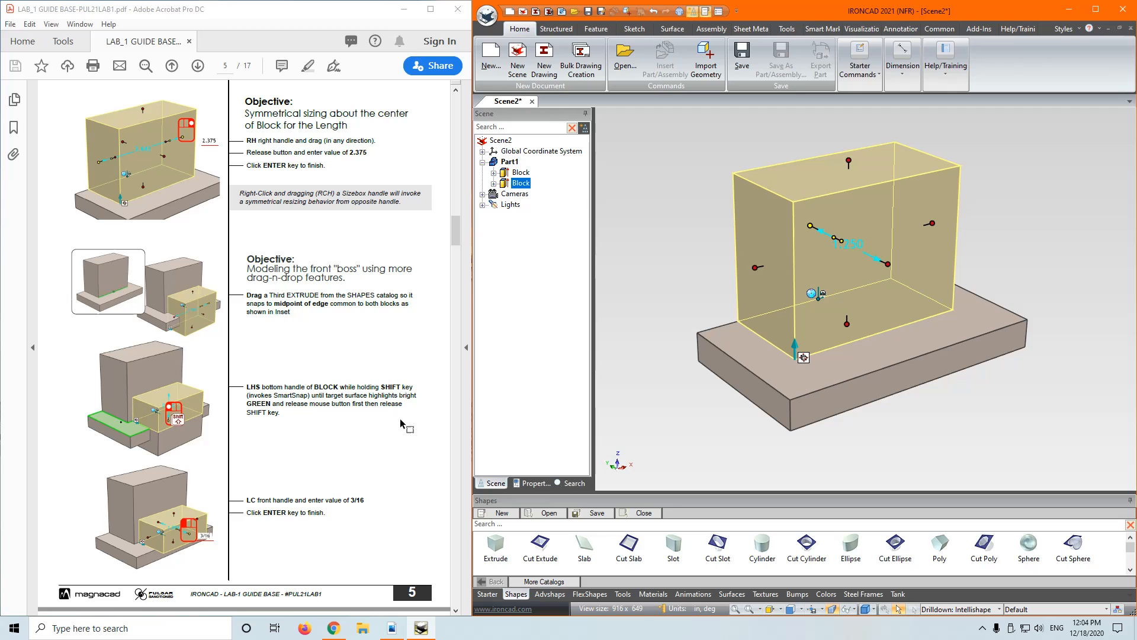
{"action": "left_click_drag", "start_coordinate": [503, 550], "coordinate": [879, 336]}
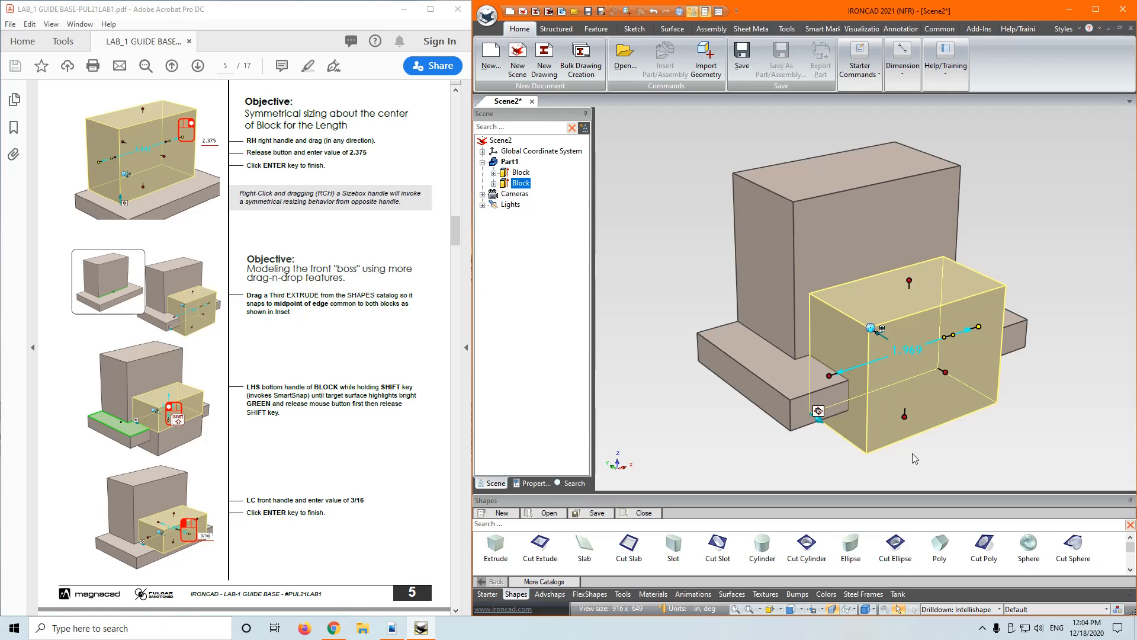
Snap the third block's bottom face to the top surface of the base using SmartSnap on its bottom sizebox handle
{"action": "left_click", "coordinate": [904, 416]}
{"action": "left_click_drag", "start_coordinate": [911, 415], "coordinate": [790, 384], "text": "shift"}
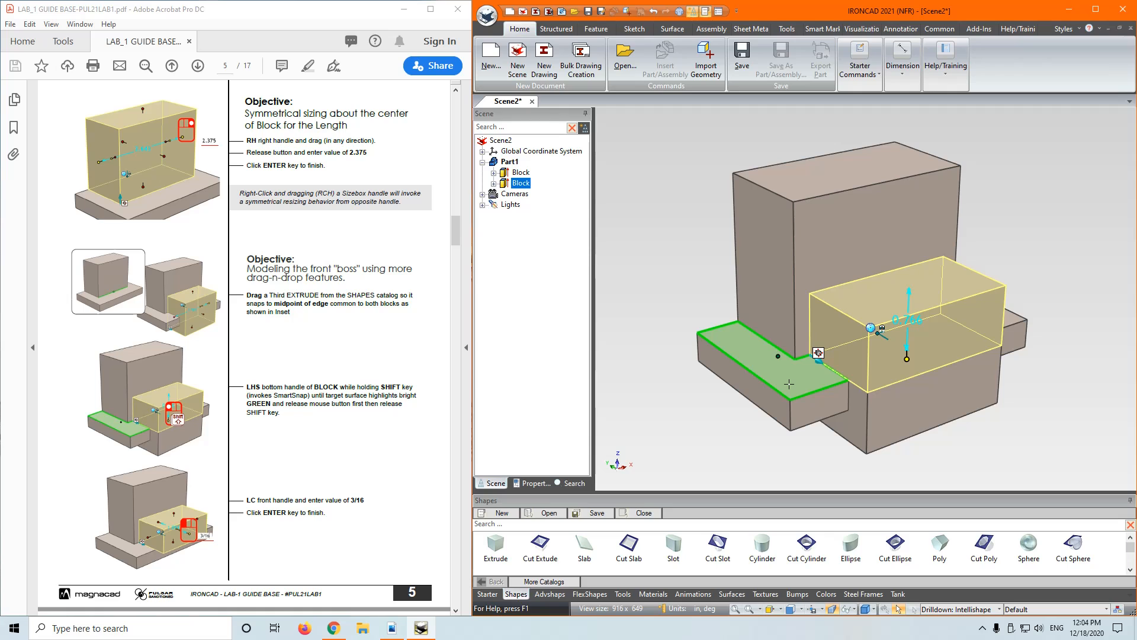
{"action": "left_click_drag", "start_coordinate": [789, 384], "coordinate": [789, 383], "text": "shift"}
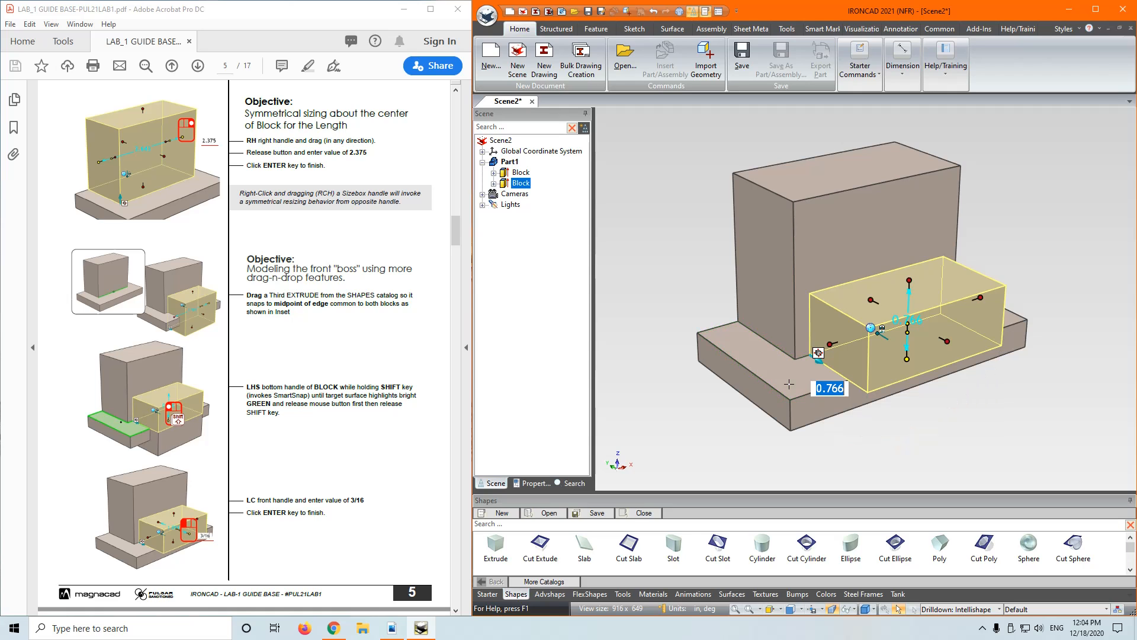
{"action": "left_click", "coordinate": [911, 432]}
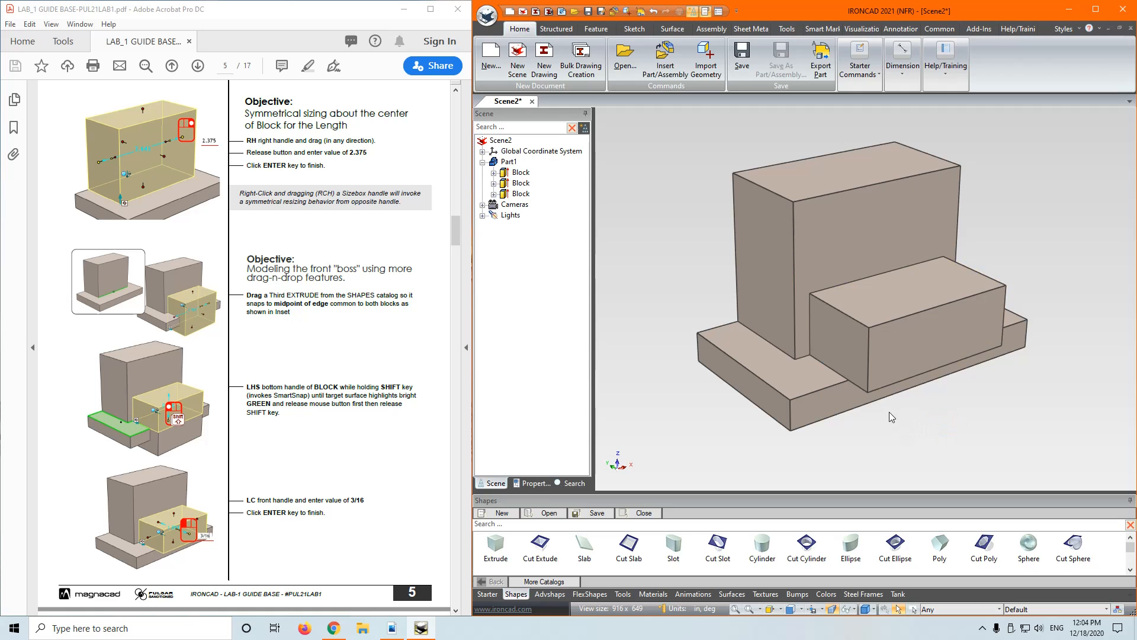
Freely resize the third block from its bottom sizebox handle to a height of about 0.695
{"action": "left_click", "coordinate": [905, 378]}
{"action": "left_click", "coordinate": [908, 384]}
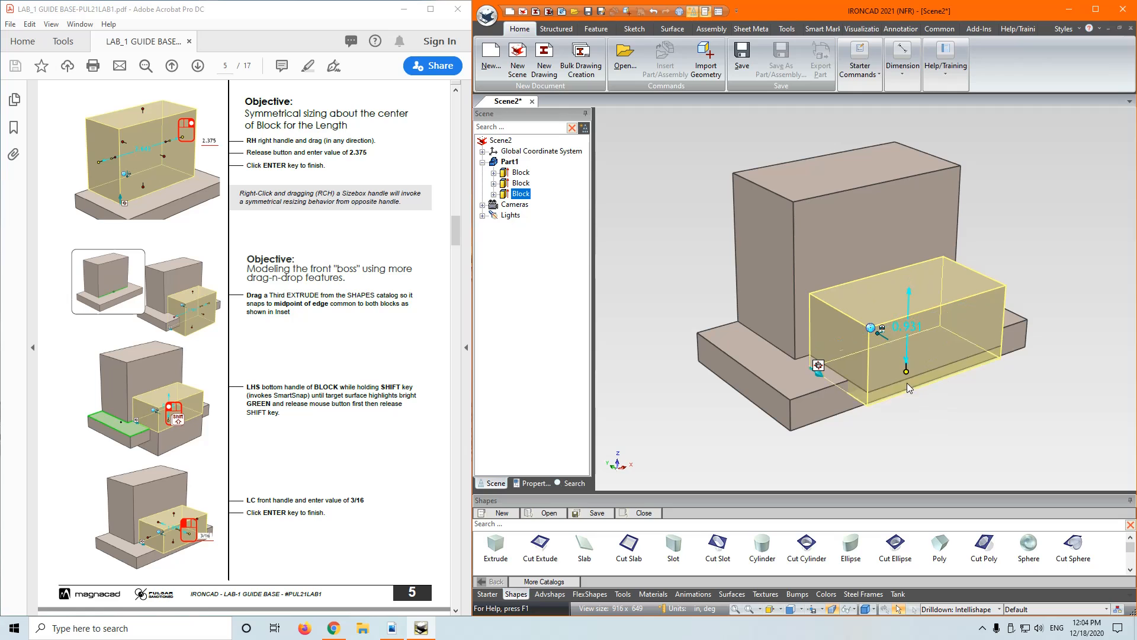
{"action": "left_click_drag", "start_coordinate": [907, 383], "coordinate": [796, 363]}
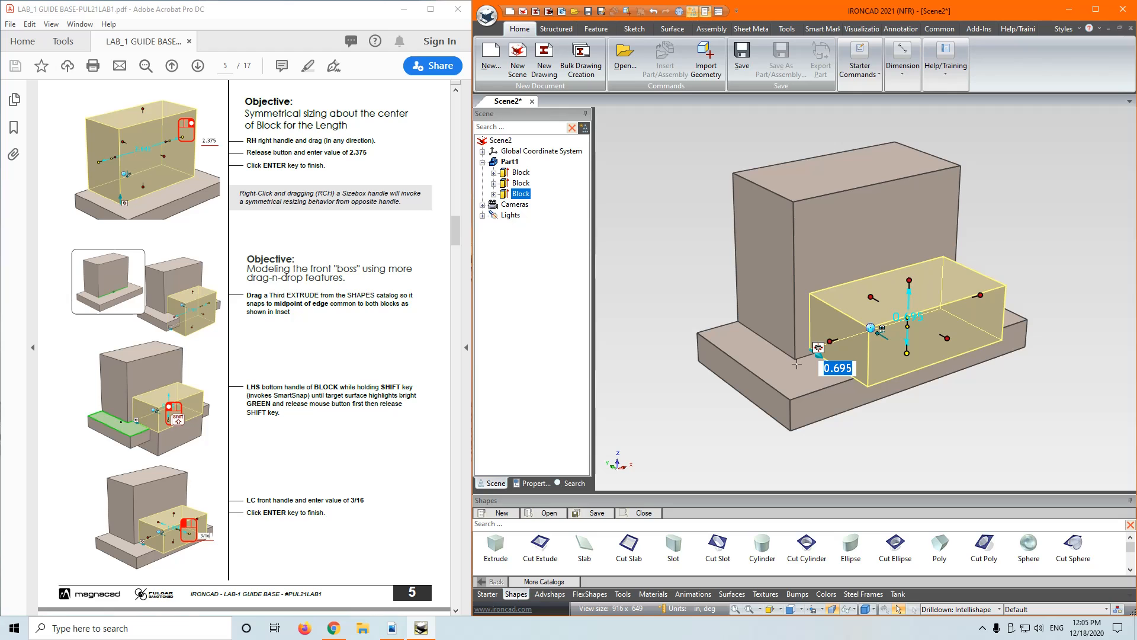
{"action": "left_click", "coordinate": [943, 434]}
{"action": "mouse_move", "coordinate": [943, 433]}
{"action": "middle_mouse_down"}
{"action": "mouse_move", "coordinate": [930, 385]}
{"action": "mouse_move", "coordinate": [916, 388]}
{"action": "mouse_move", "coordinate": [945, 420]}
{"action": "middle_mouse_up"}
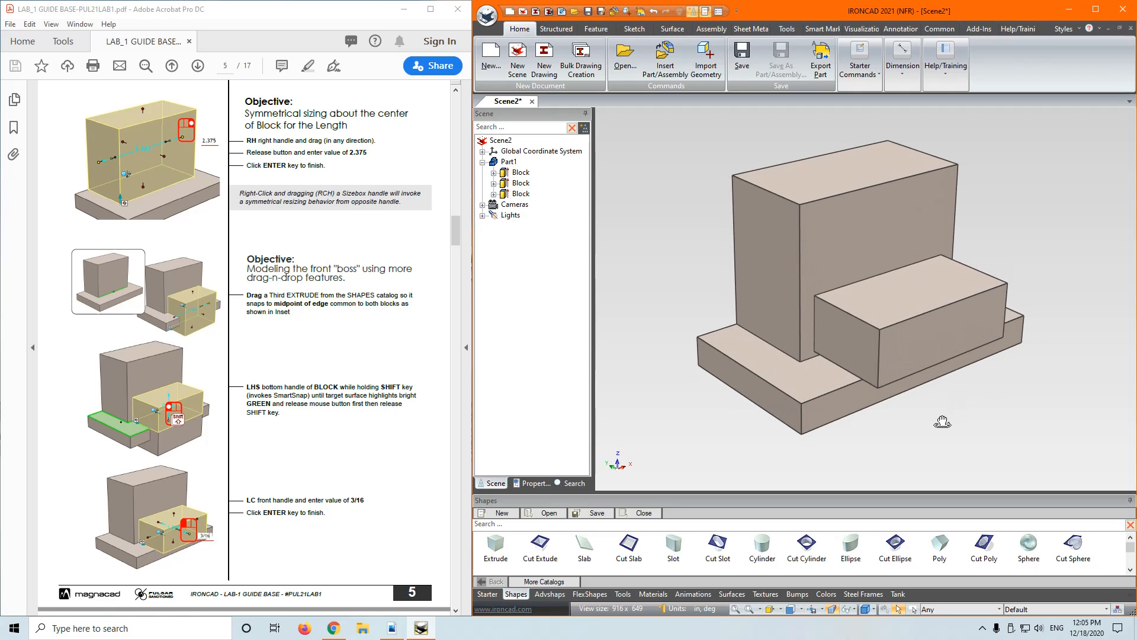
Restore the third block's bottom to the base's top surface with SmartSnap
{"action": "left_click", "coordinate": [927, 329]}
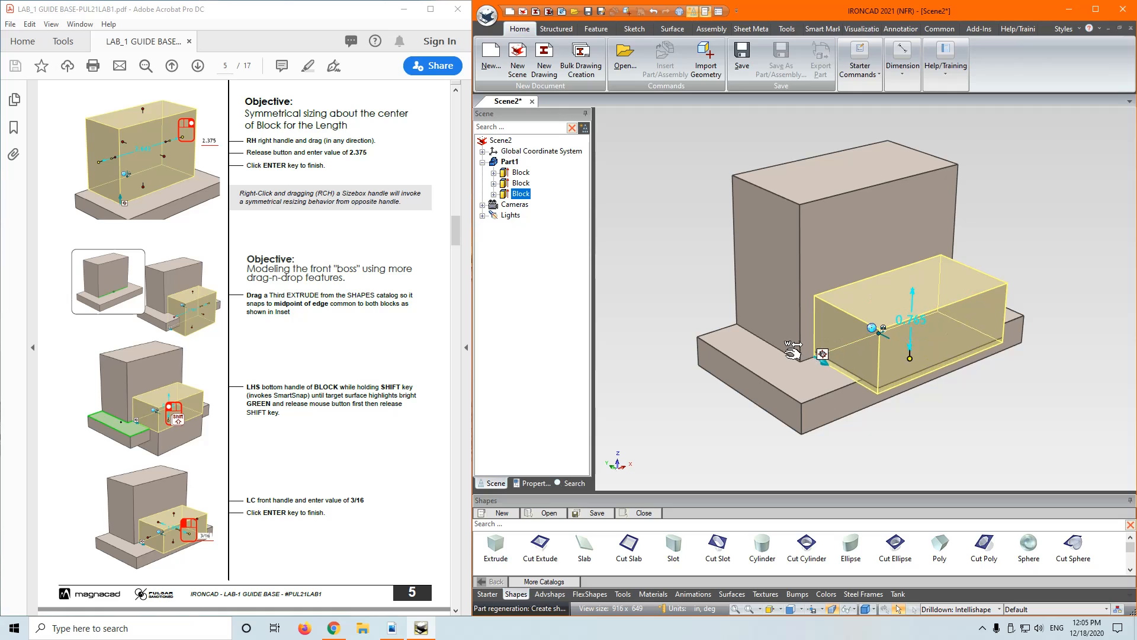
{"action": "left_click_drag", "start_coordinate": [792, 352], "coordinate": [792, 379], "text": "shift"}
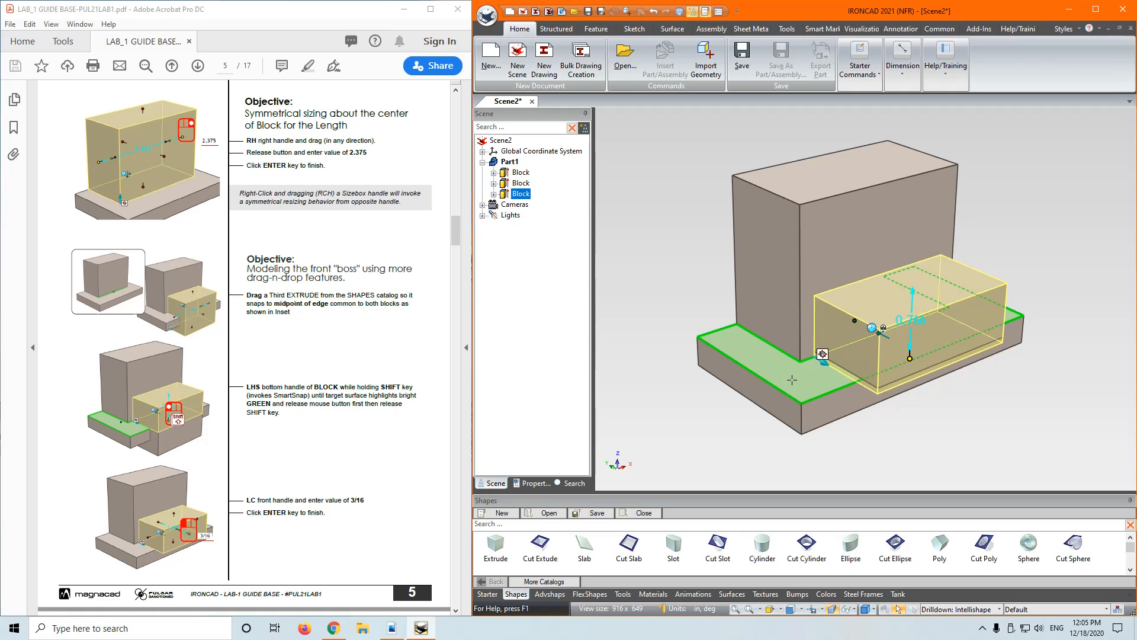
{"action": "left_click_drag", "start_coordinate": [792, 380], "coordinate": [792, 380], "text": "shift"}
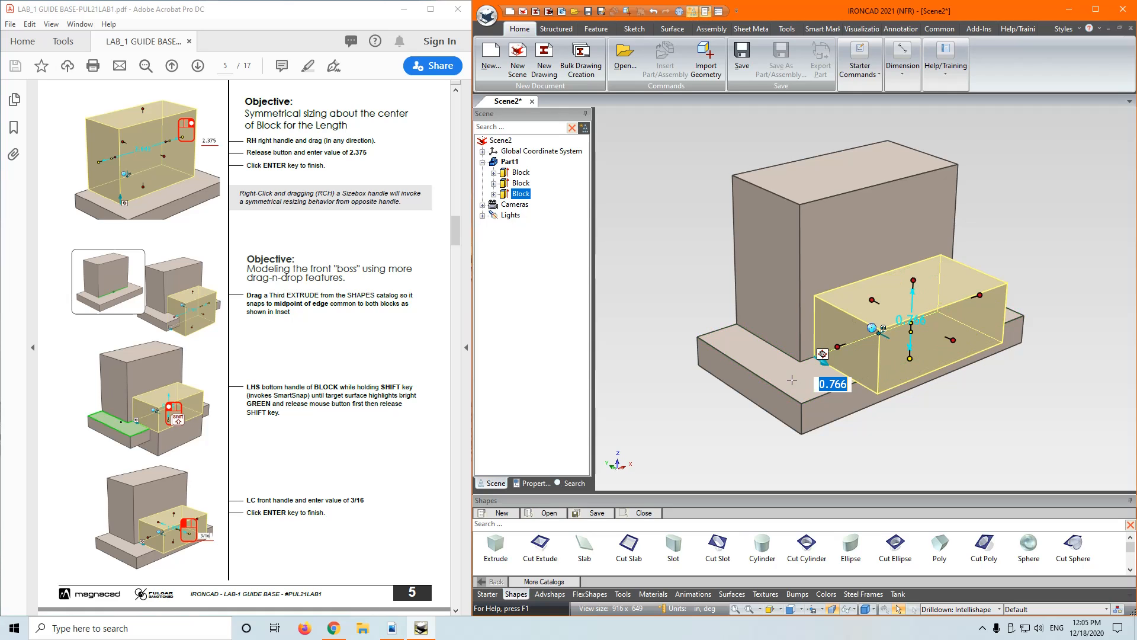
{"action": "left_click", "coordinate": [940, 400]}
{"action": "mouse_move", "coordinate": [940, 400]}
{"action": "middle_mouse_down"}
{"action": "mouse_move", "coordinate": [961, 358]}
{"action": "mouse_move", "coordinate": [939, 418]}
{"action": "middle_mouse_up"}
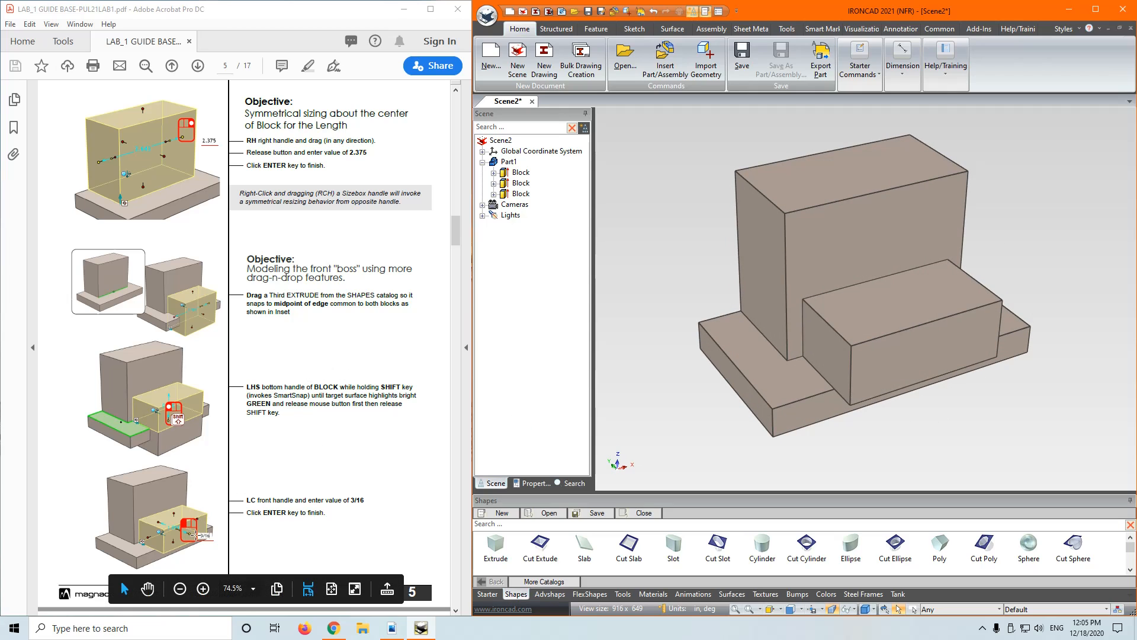
Set the third block's depth to 3/16 from its front sizebox handle
{"action": "left_click", "coordinate": [924, 338]}
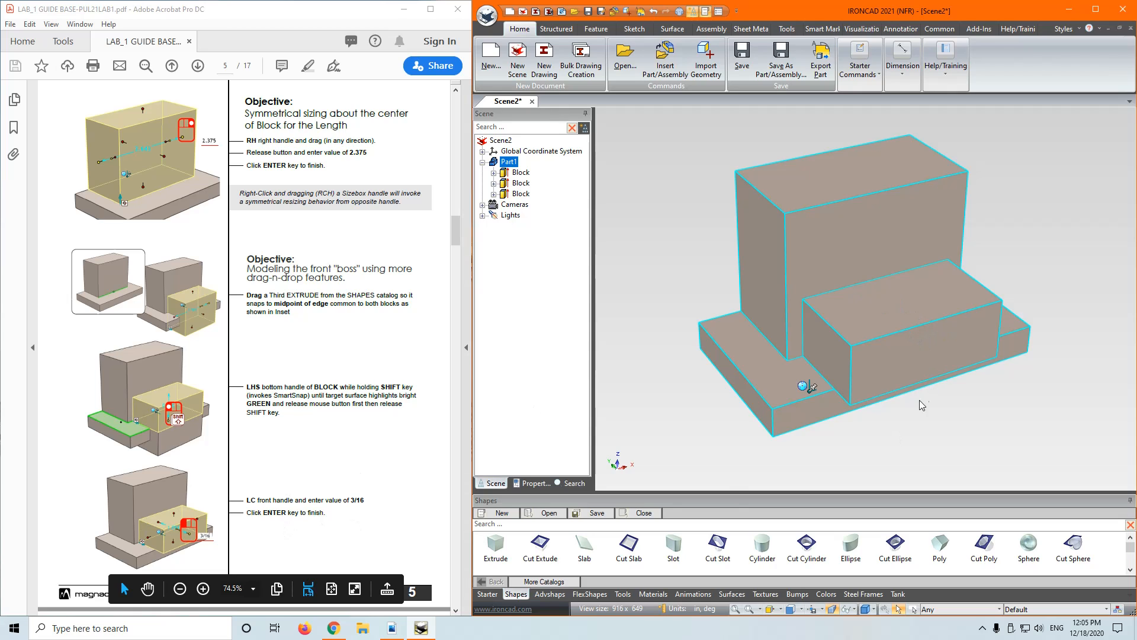
{"action": "left_click", "coordinate": [942, 355]}
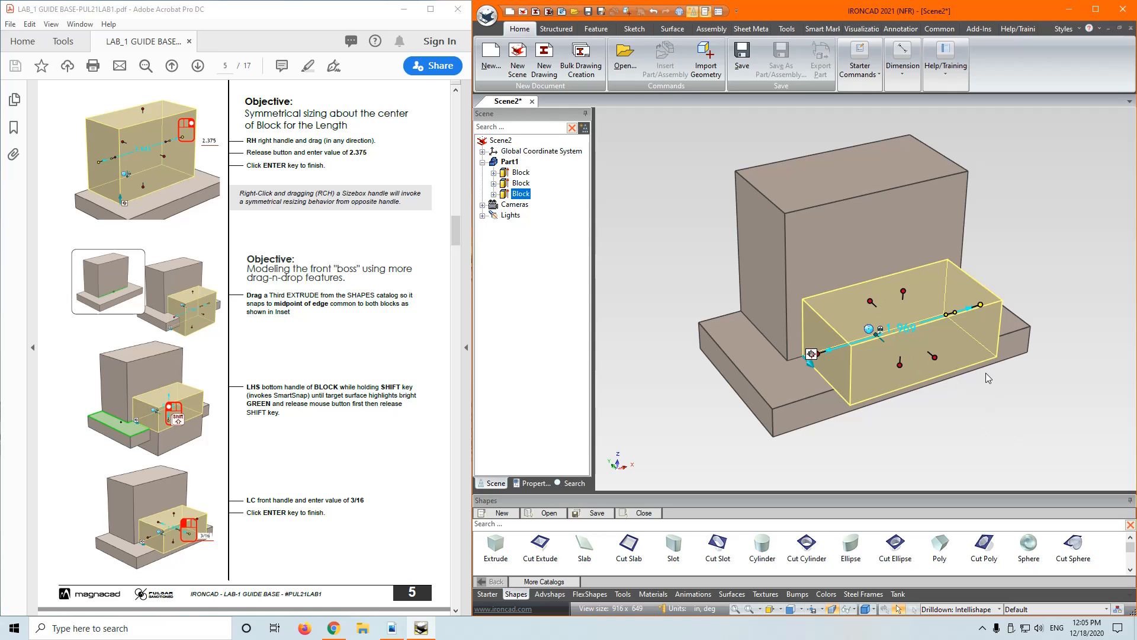
{"action": "left_click", "coordinate": [935, 357]}
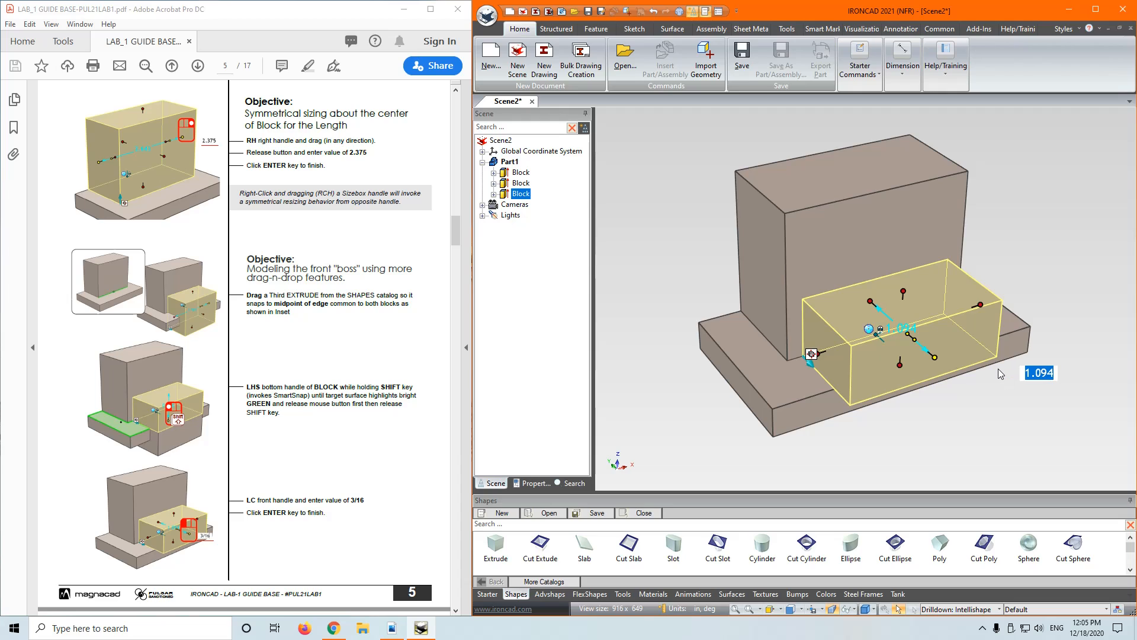
{"action": "type", "text": "3/16"}
{"action": "key", "text": "Return"}
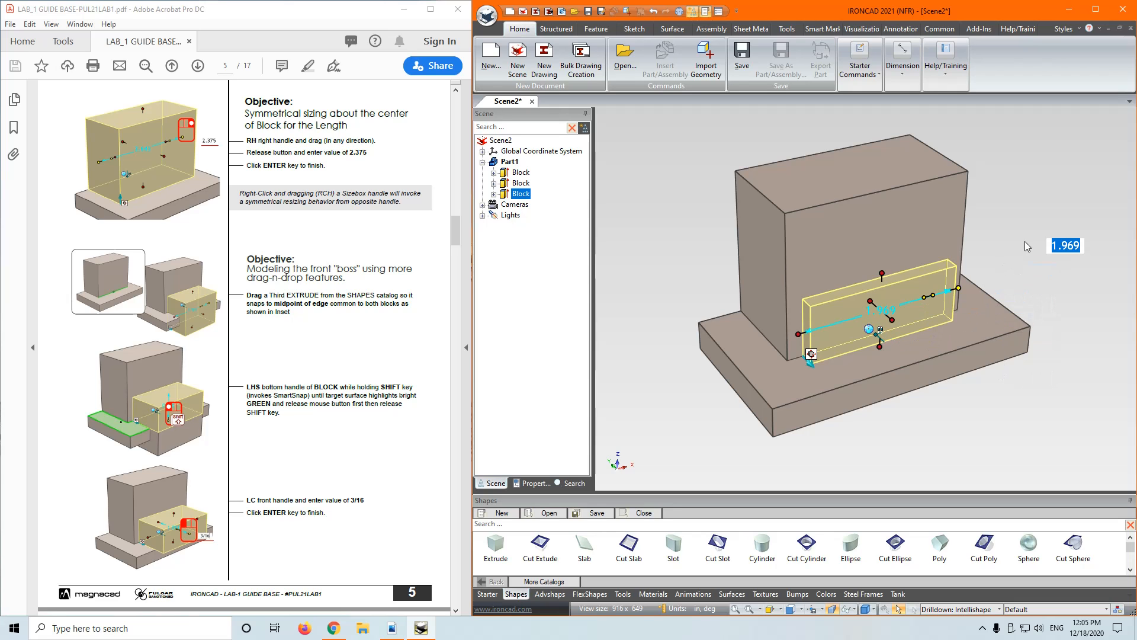
Resize the third block symmetrically about its center to a length of 1.125, following page 6 of the guide
{"action": "scroll", "coordinate": [267, 384], "scroll_direction": "down", "scroll_amount": 2}
{"action": "scroll", "coordinate": [267, 385], "scroll_direction": "down", "scroll_amount": 15}
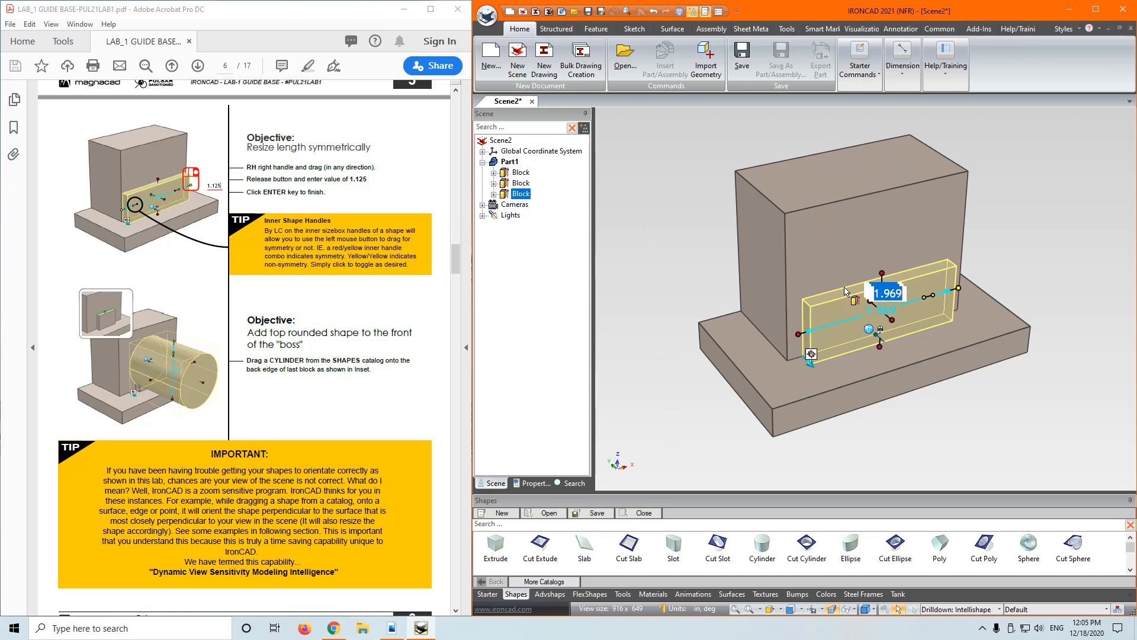
{"action": "right_click_drag", "start_coordinate": [958, 288], "coordinate": [1009, 268]}
{"action": "type", "text": "1.125"}
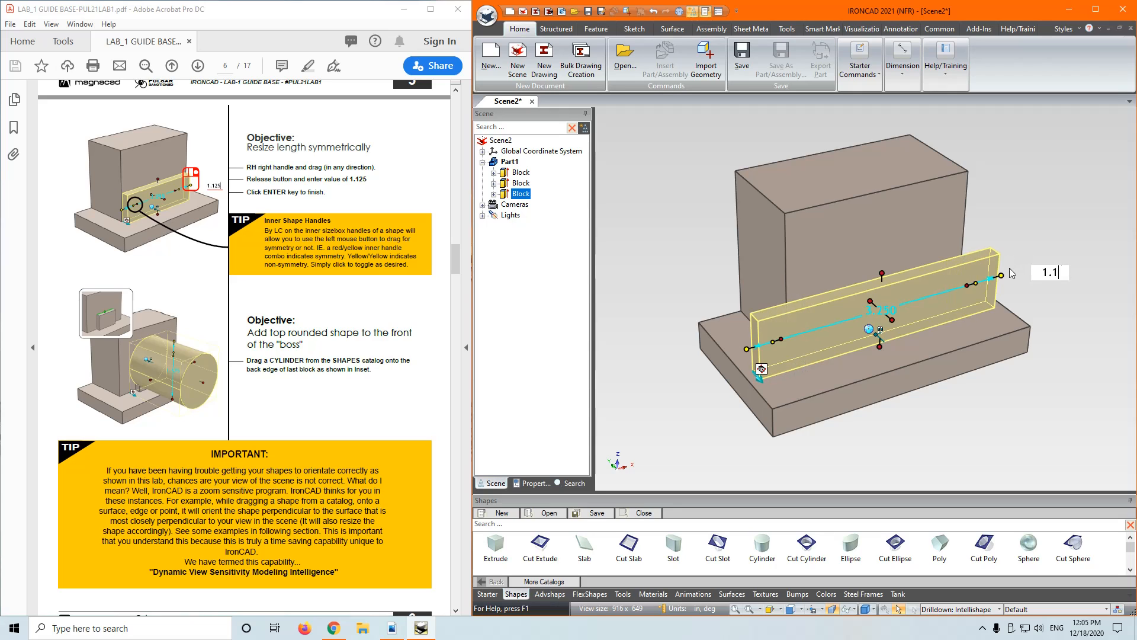
{"action": "key", "text": "Return"}
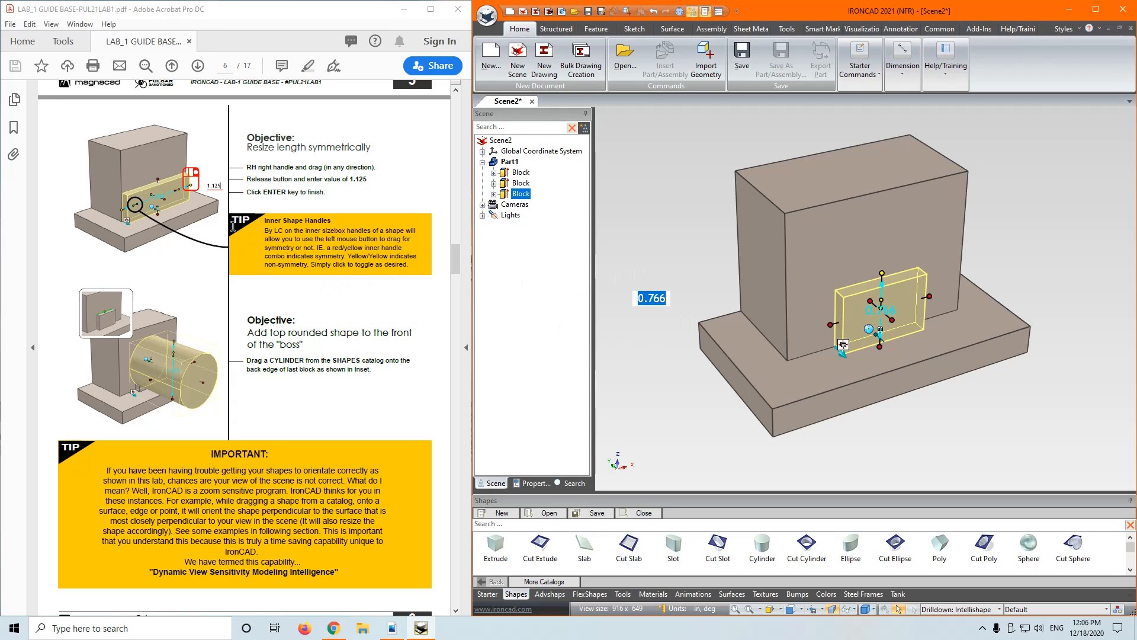
{"action": "key", "text": "Return"}
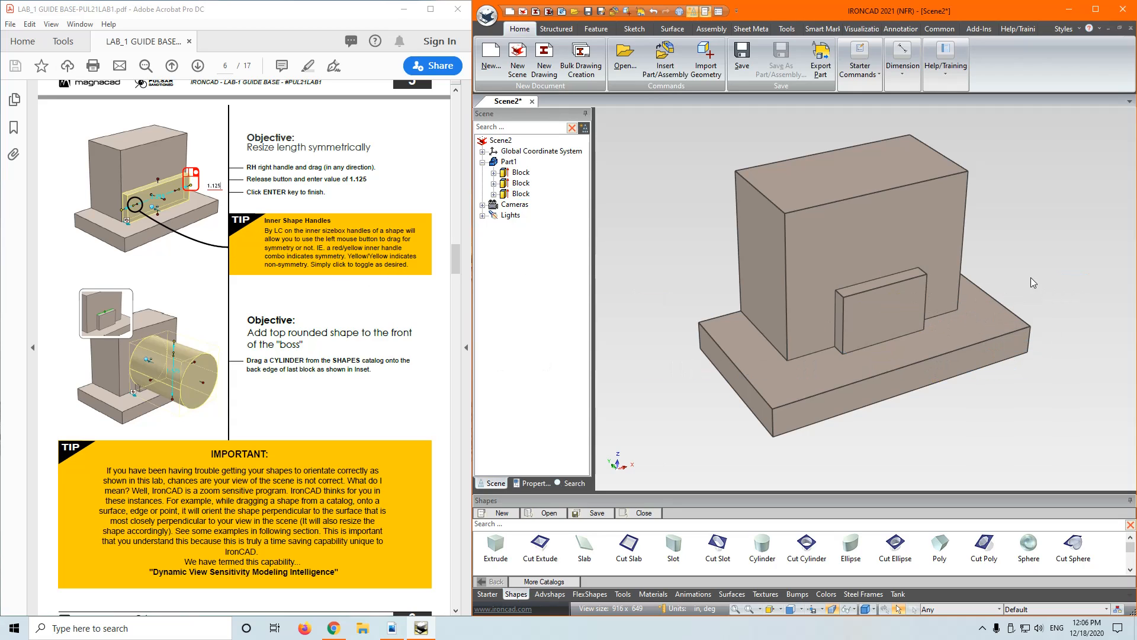
Stretch the third block symmetrically about its center to a length of about 2.553
{"action": "left_click", "coordinate": [899, 309]}
{"action": "left_click", "coordinate": [899, 310]}
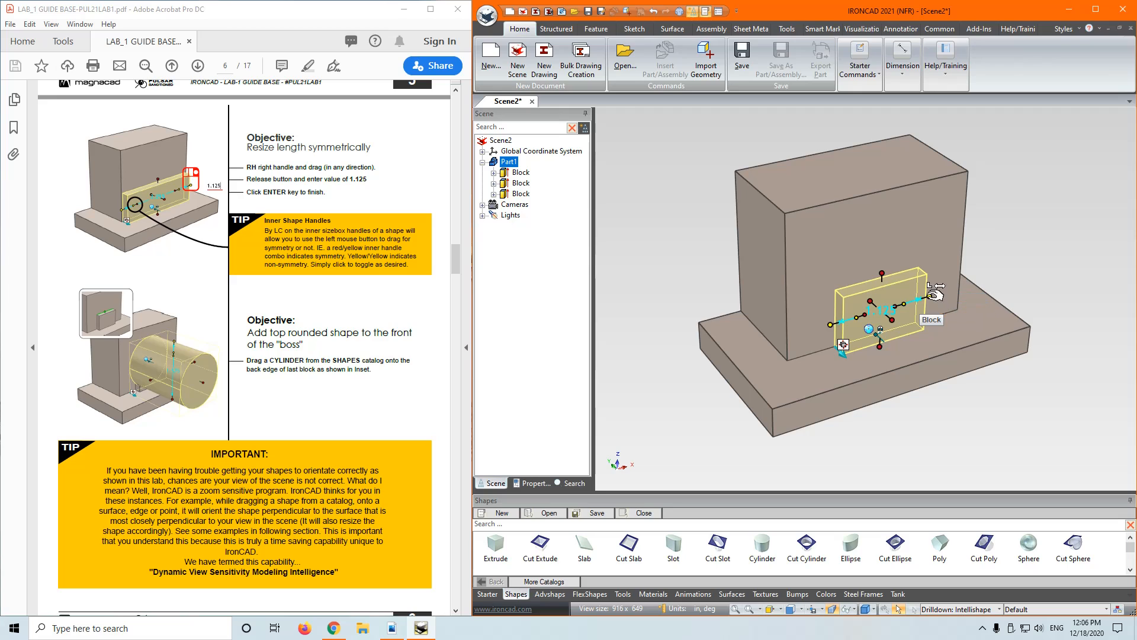
{"action": "right_click_drag", "start_coordinate": [948, 282], "coordinate": [990, 282]}
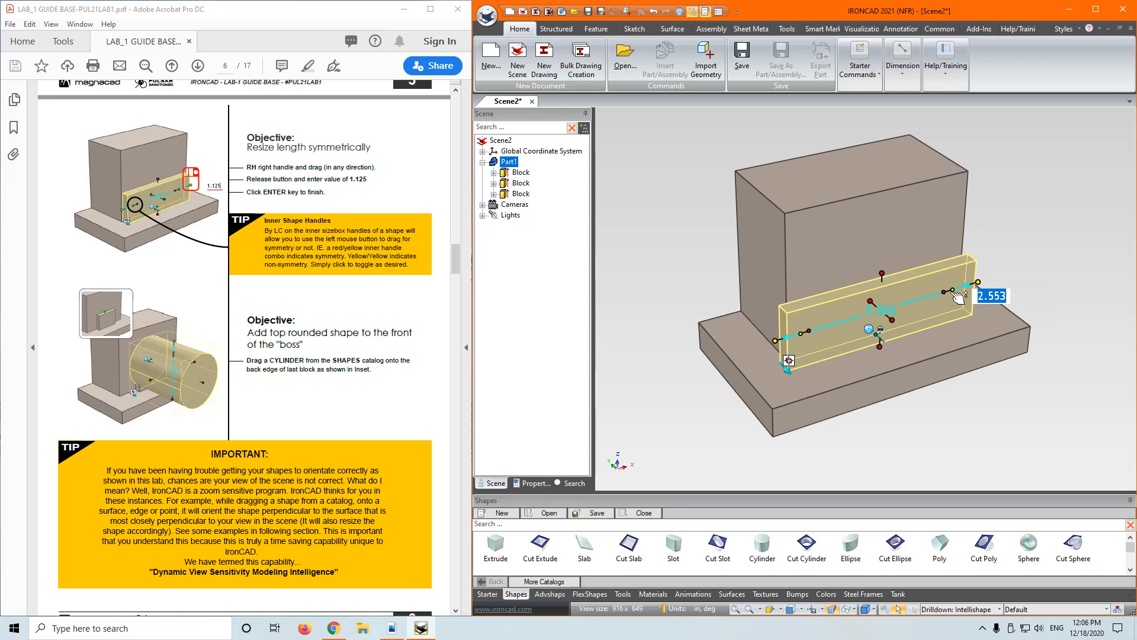
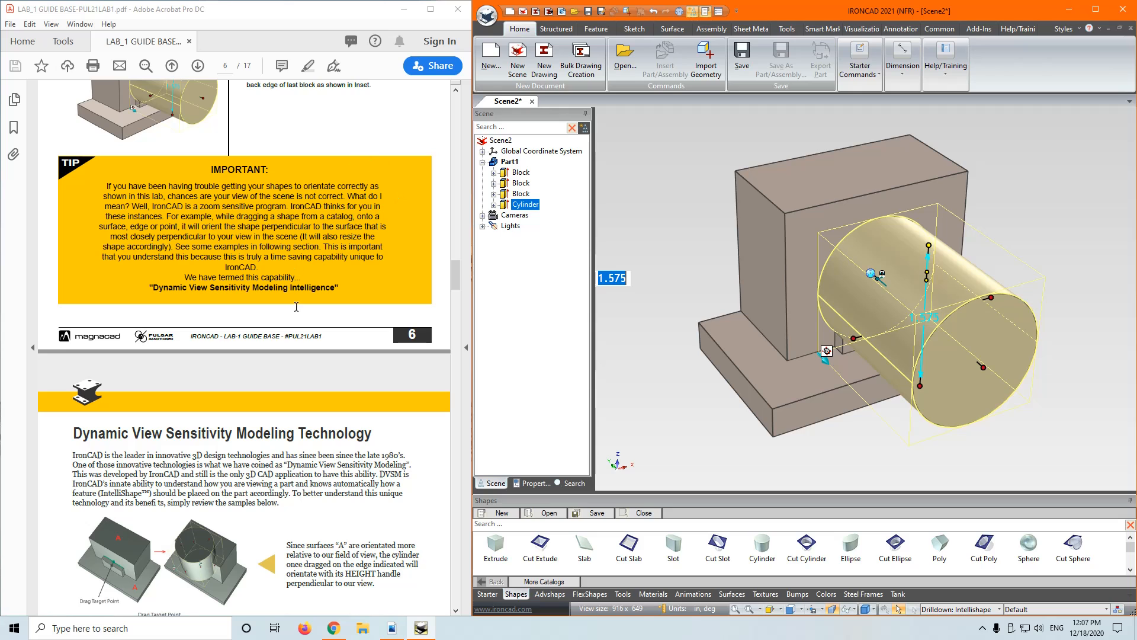
Snap the cylinder's front to the boss block's front face and its diameter to the side of the boss
{"action": "scroll", "coordinate": [296, 306], "scroll_direction": "down", "scroll_amount": 10}
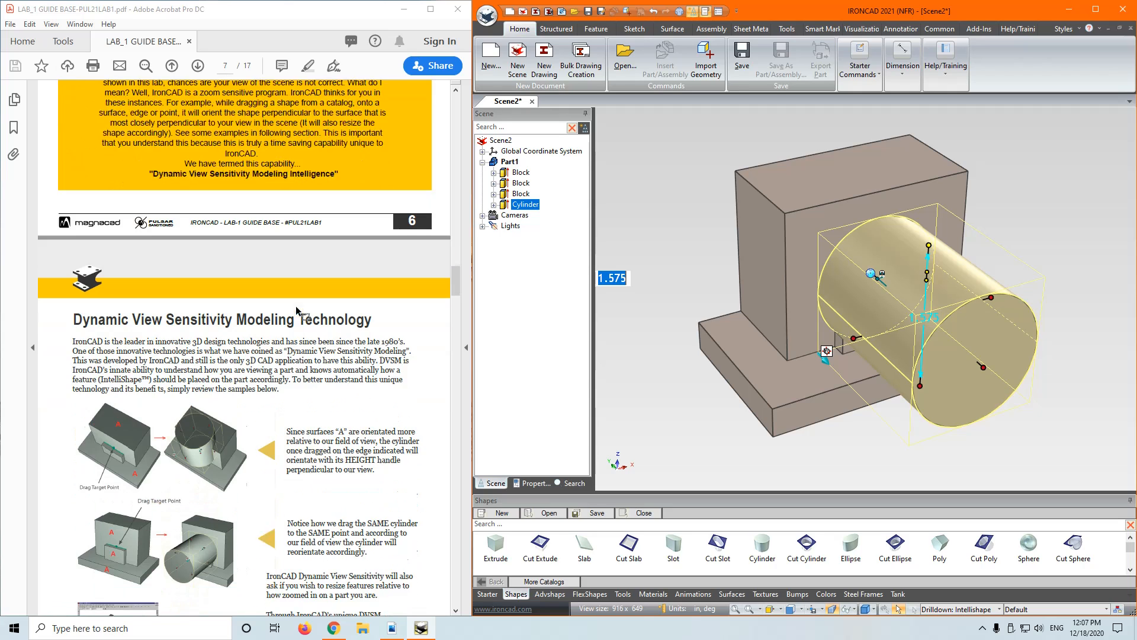
{"action": "scroll", "coordinate": [174, 285], "scroll_direction": "down", "scroll_amount": 10}
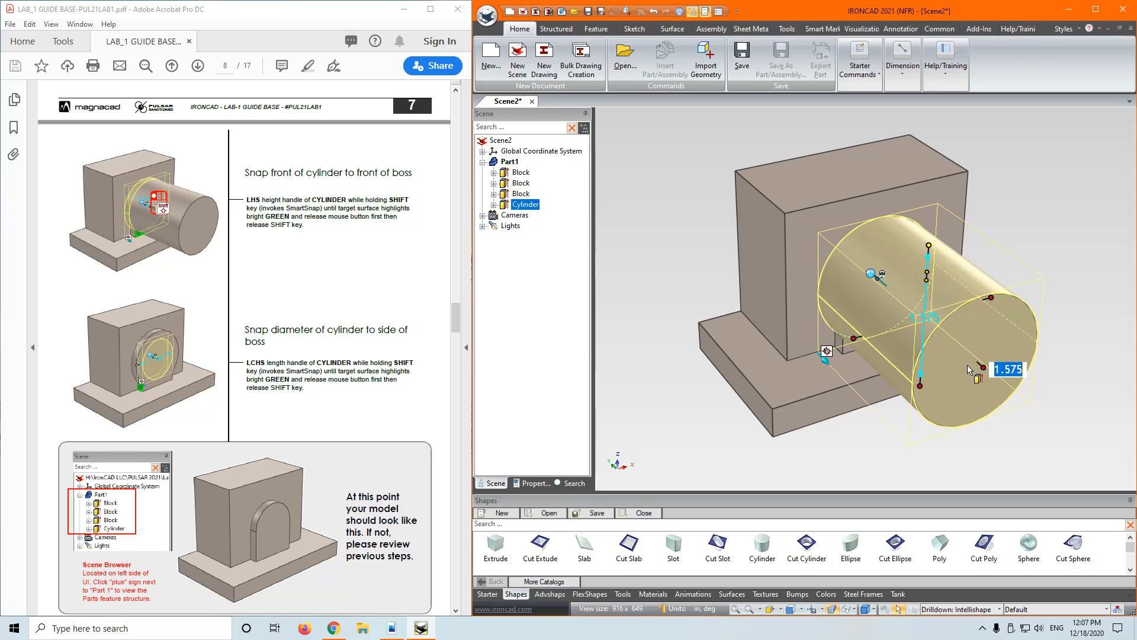
{"action": "left_click_drag", "start_coordinate": [984, 369], "coordinate": [842, 347]}
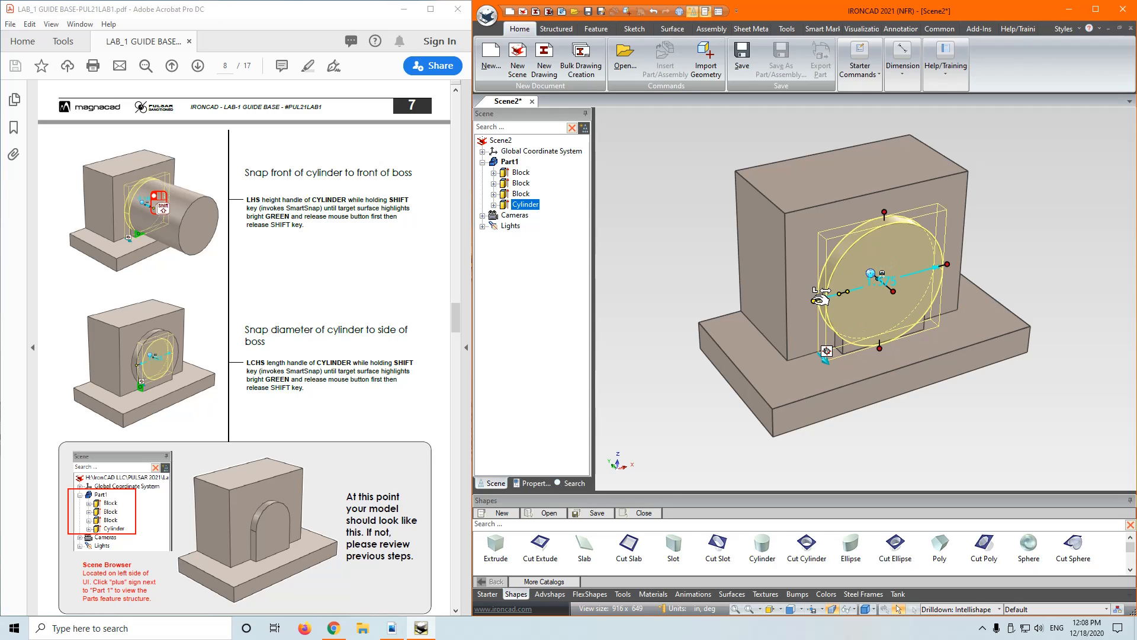
{"action": "left_click_drag", "start_coordinate": [819, 299], "coordinate": [843, 343]}
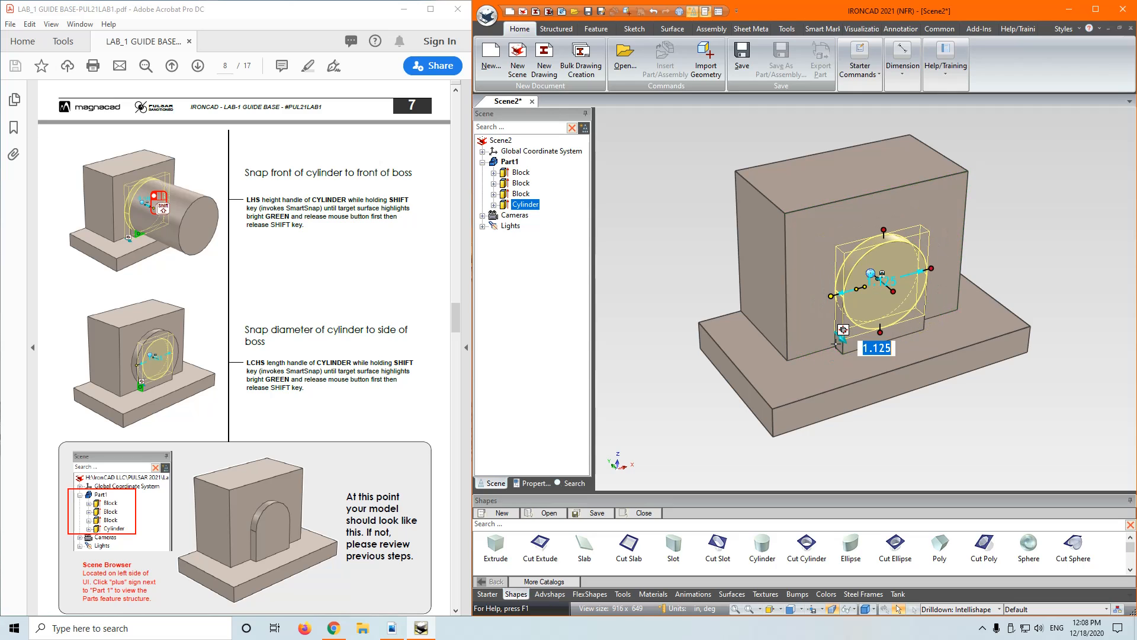
{"action": "left_click", "coordinate": [982, 247]}
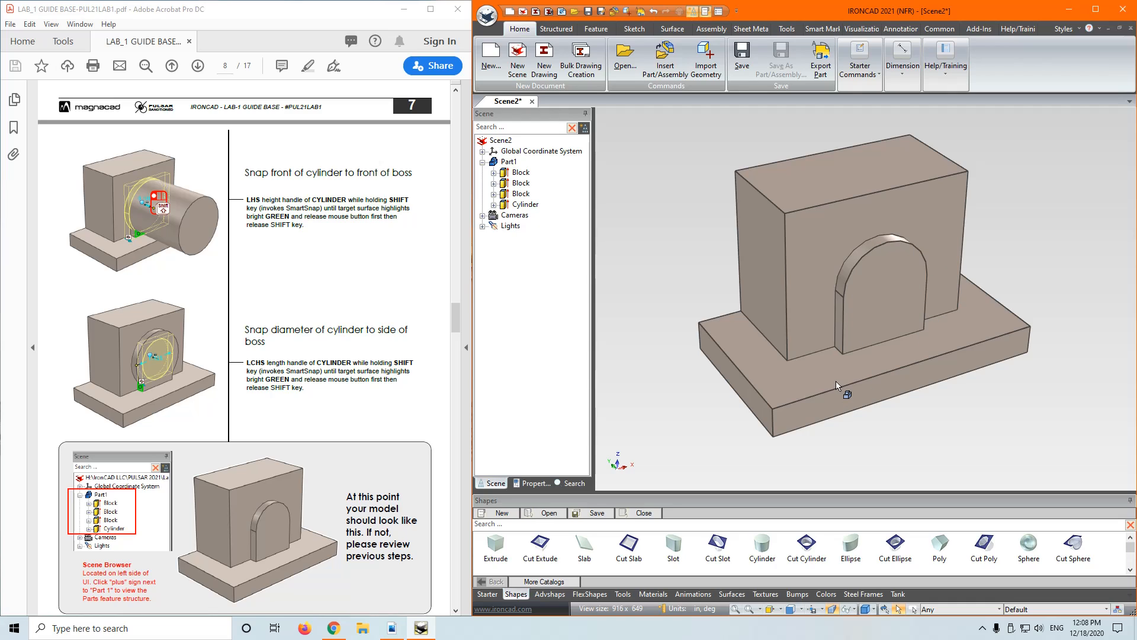
Save the scene as Part1 in Scene Files (*.ics) format in the PULSAR 2021 folder
{"action": "left_click_drag", "start_coordinate": [457, 315], "coordinate": [457, 294]}
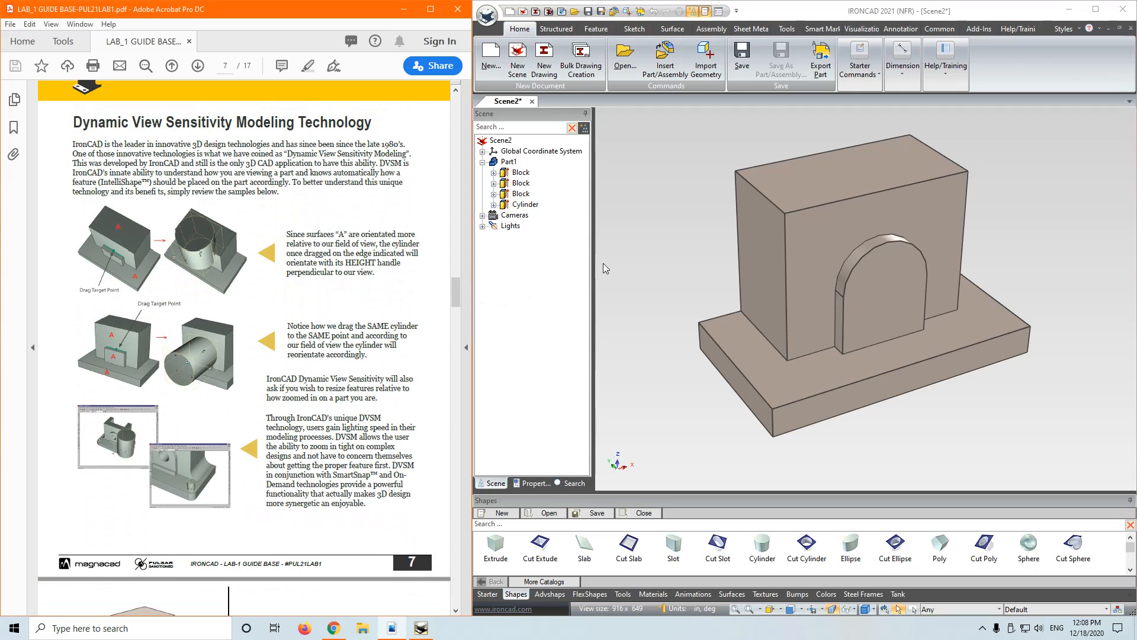
{"action": "left_click", "coordinate": [590, 11]}
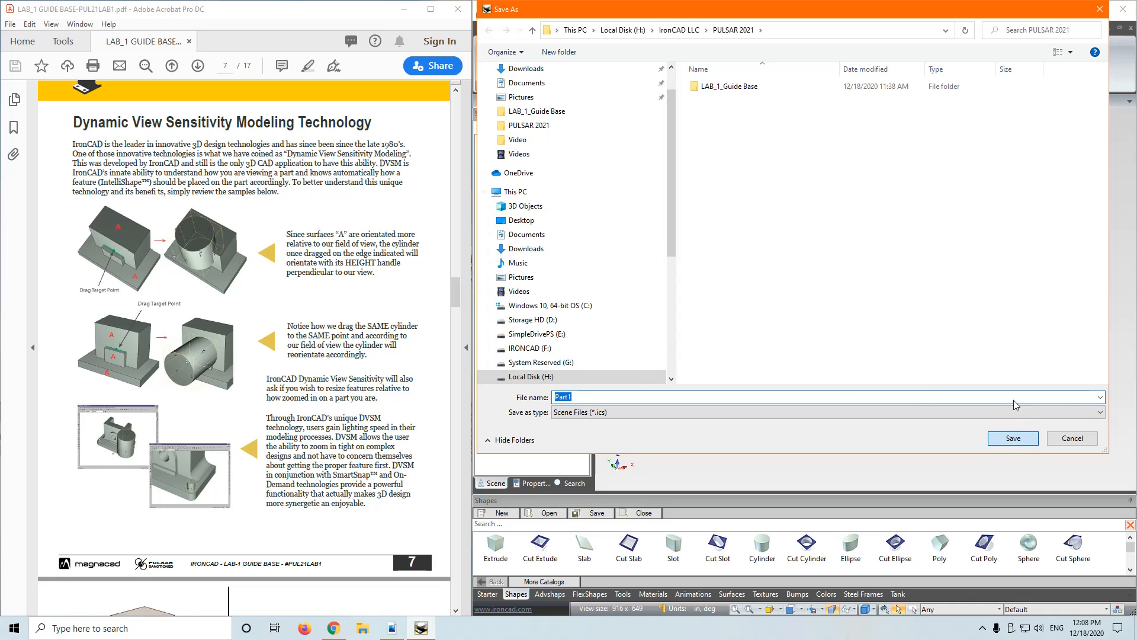
{"action": "left_click", "coordinate": [668, 390]}
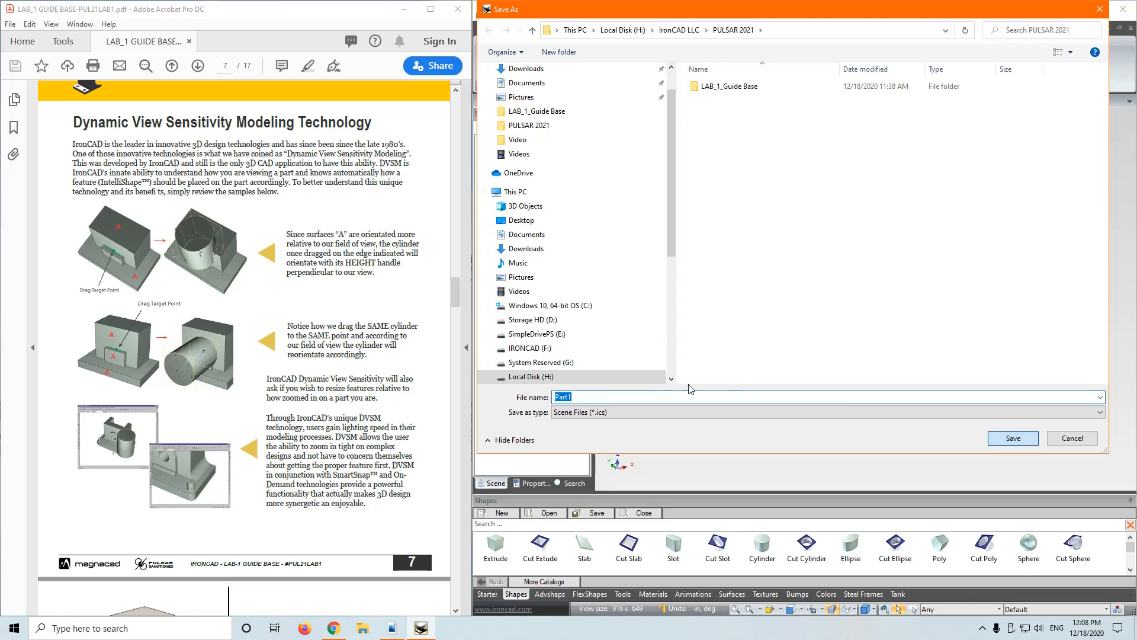
{"action": "key", "text": "Return"}
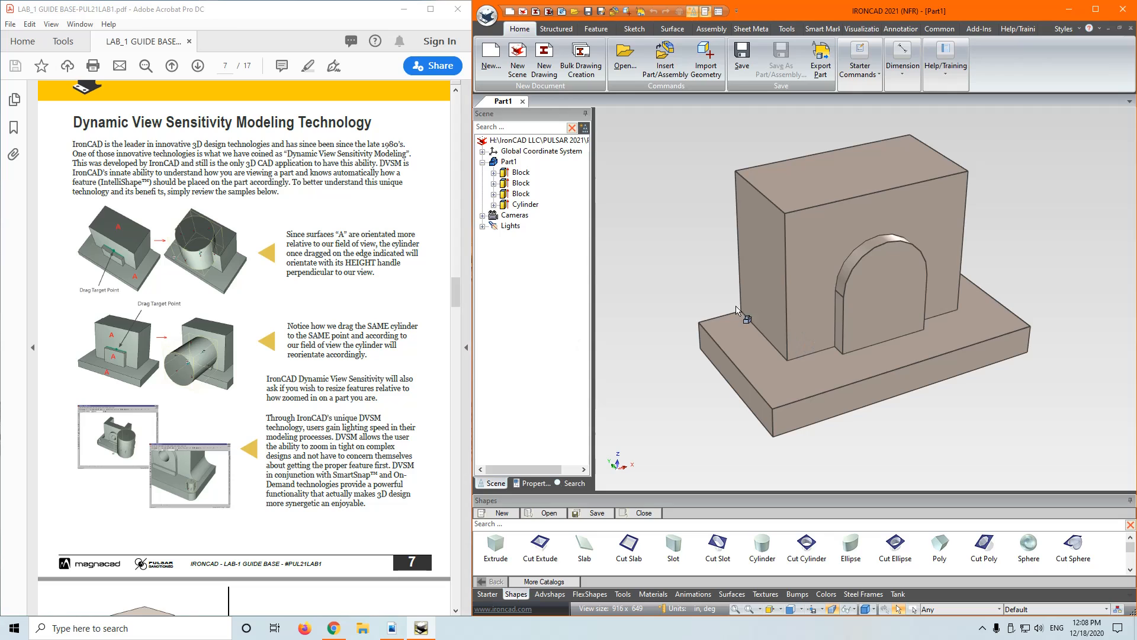
Delete the cylinder on top of the boss block from the part
{"action": "left_click", "coordinate": [876, 284]}
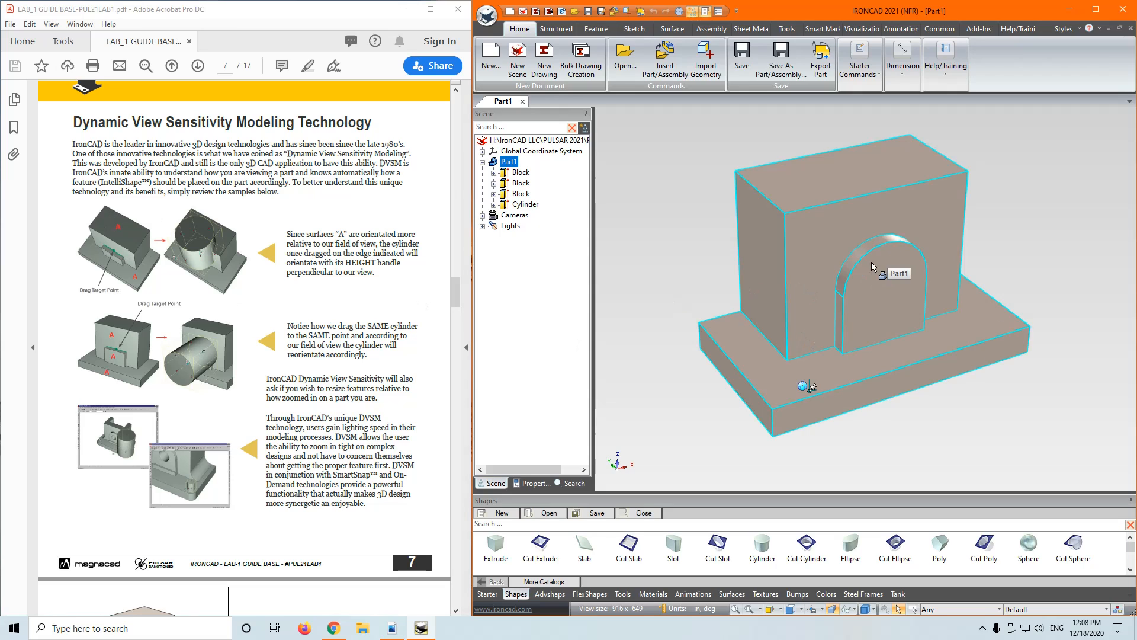
{"action": "left_click", "coordinate": [878, 288]}
{"action": "key", "text": "Delete"}
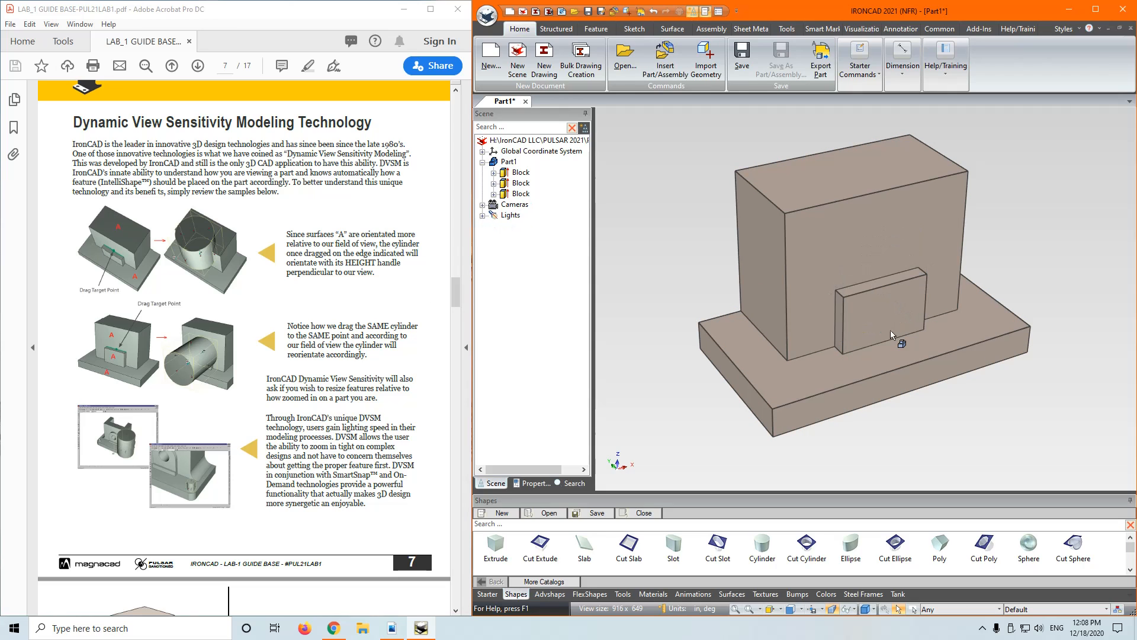
Examine how the front faces of the upright block, the boss and the base are oriented to the view
{"action": "middle_click_drag", "start_coordinate": [868, 419], "coordinate": [909, 397]}
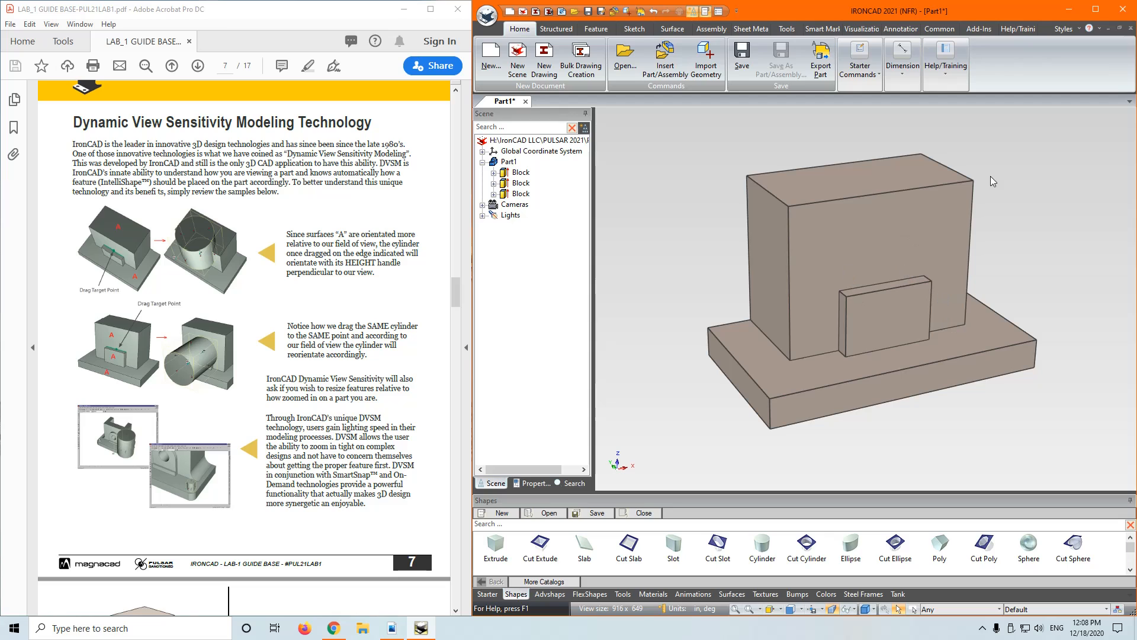
{"action": "left_click", "coordinate": [885, 235]}
{"action": "left_click", "coordinate": [828, 323]}
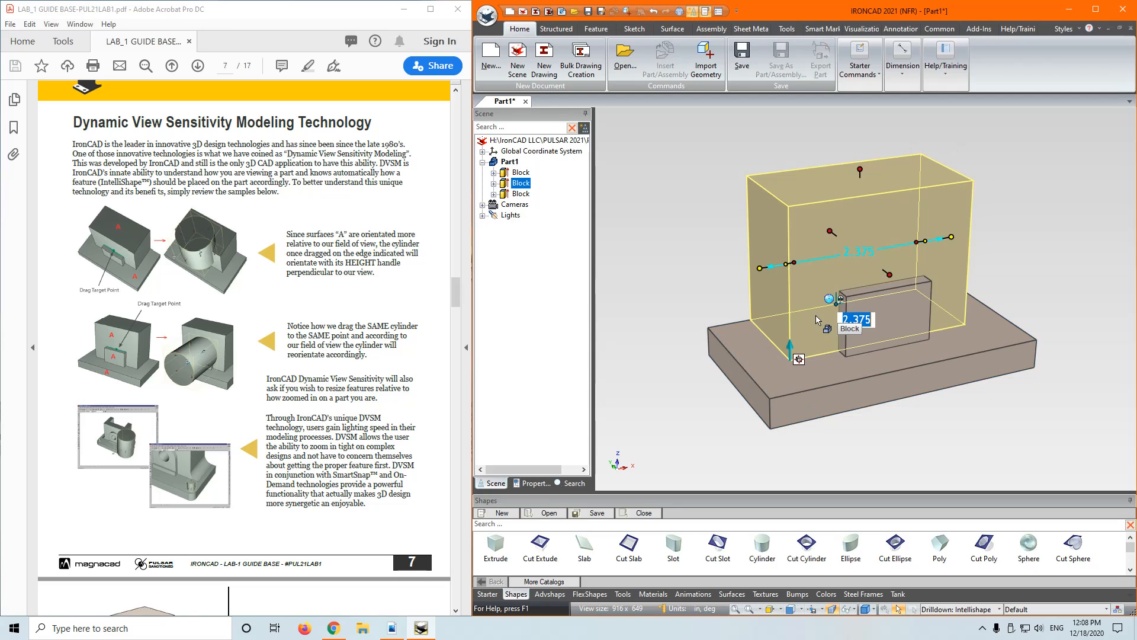
{"action": "left_click", "coordinate": [829, 323]}
{"action": "left_click", "coordinate": [884, 330]}
{"action": "left_click", "coordinate": [864, 404]}
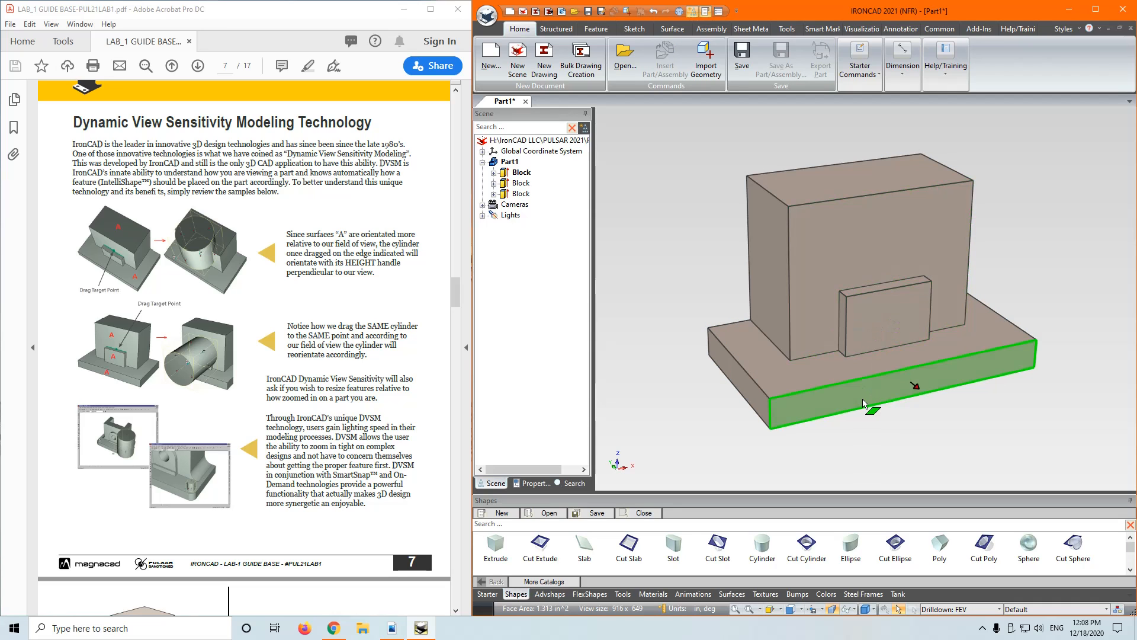
Try a cylinder on the boss block's upper edge, facing forward and shortened to about 0.816 in, and delete it
{"action": "left_click", "coordinate": [886, 457]}
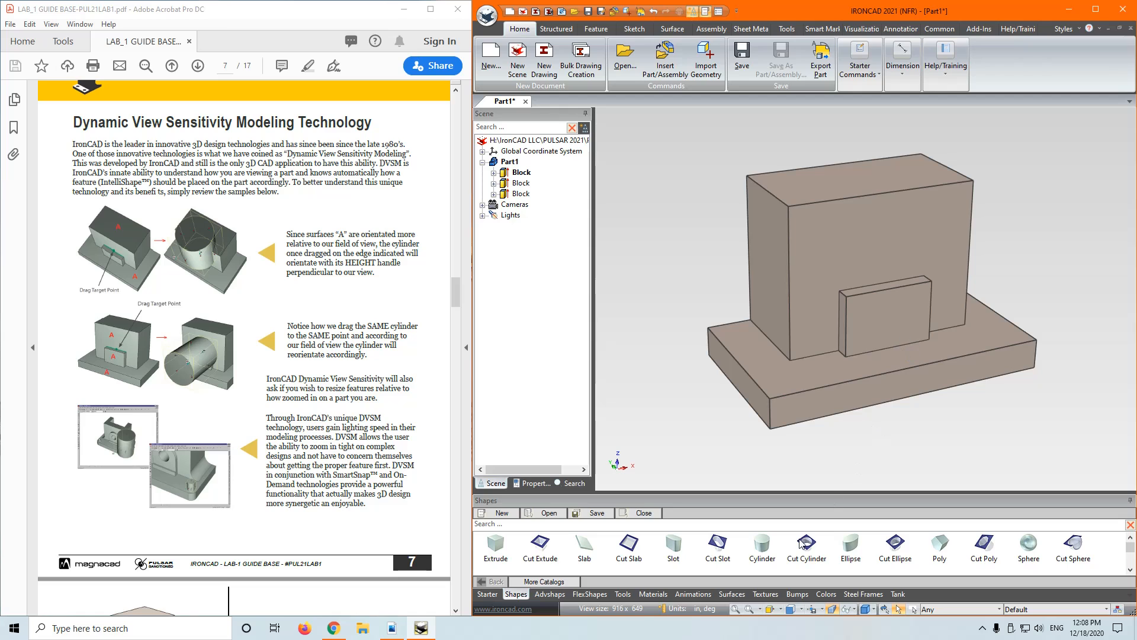
{"action": "left_click_drag", "start_coordinate": [890, 289], "coordinate": [891, 290]}
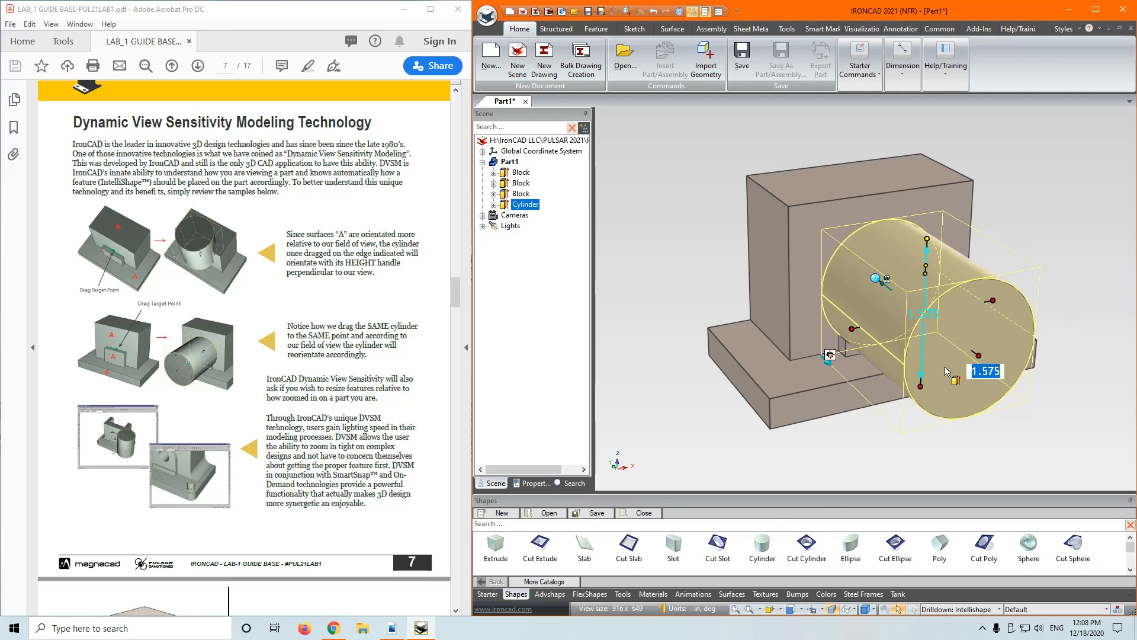
{"action": "left_click_drag", "start_coordinate": [984, 354], "coordinate": [865, 367]}
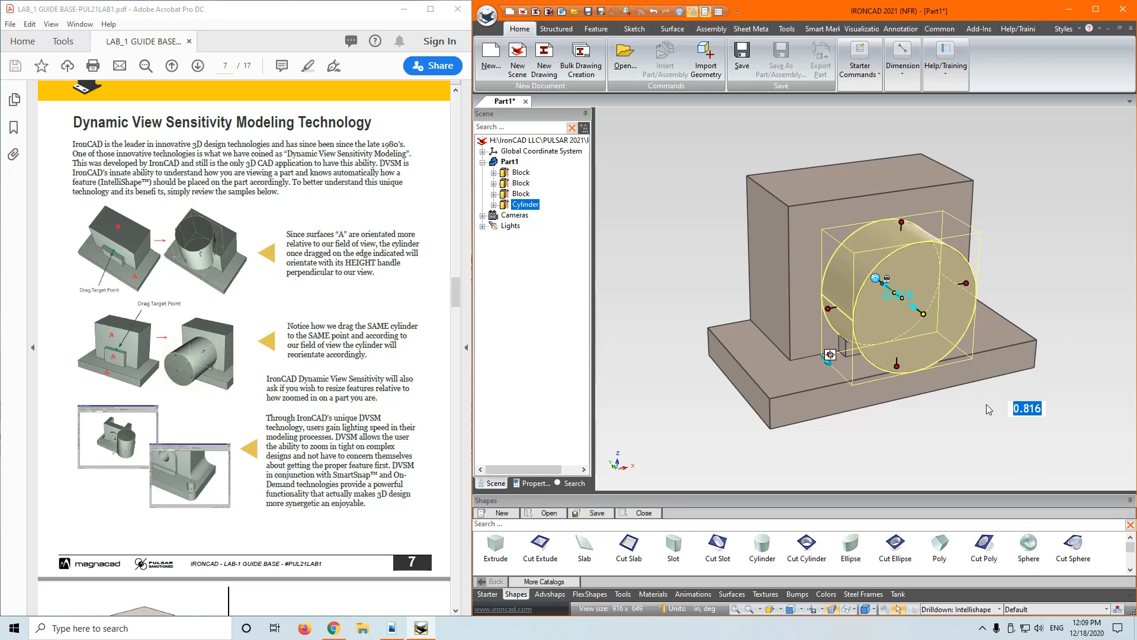
{"action": "key", "text": "Delete"}
Try placing a cylinder on the boss block's upper edge while viewing the part from above, and undo it
{"action": "middle_click_drag", "start_coordinate": [918, 320], "coordinate": [913, 394]}
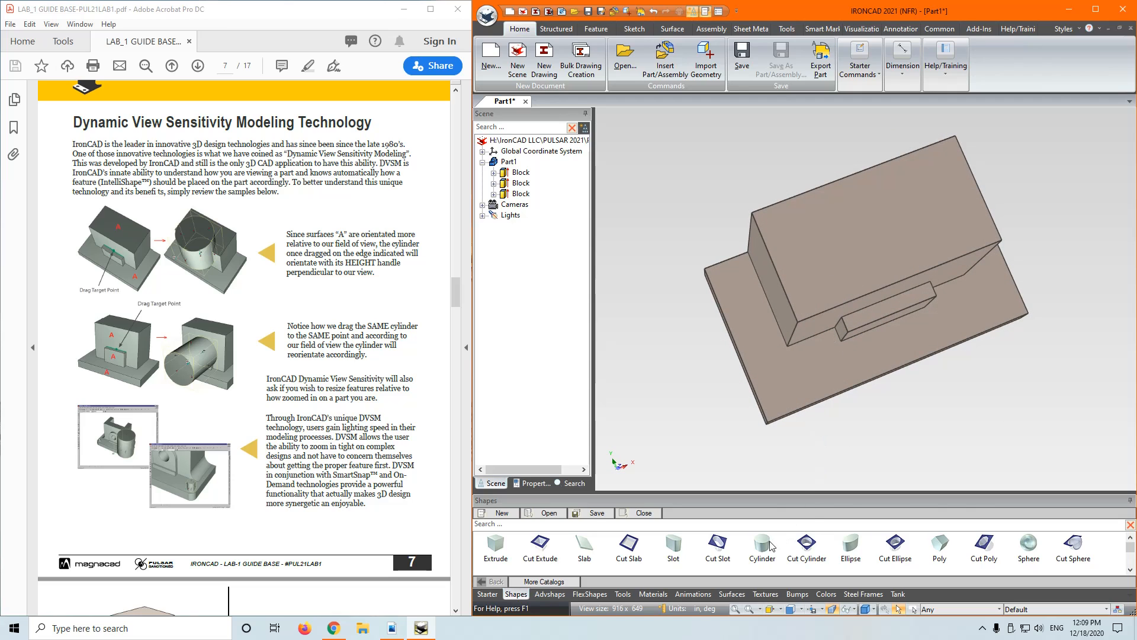
{"action": "left_click_drag", "start_coordinate": [766, 551], "coordinate": [887, 312]}
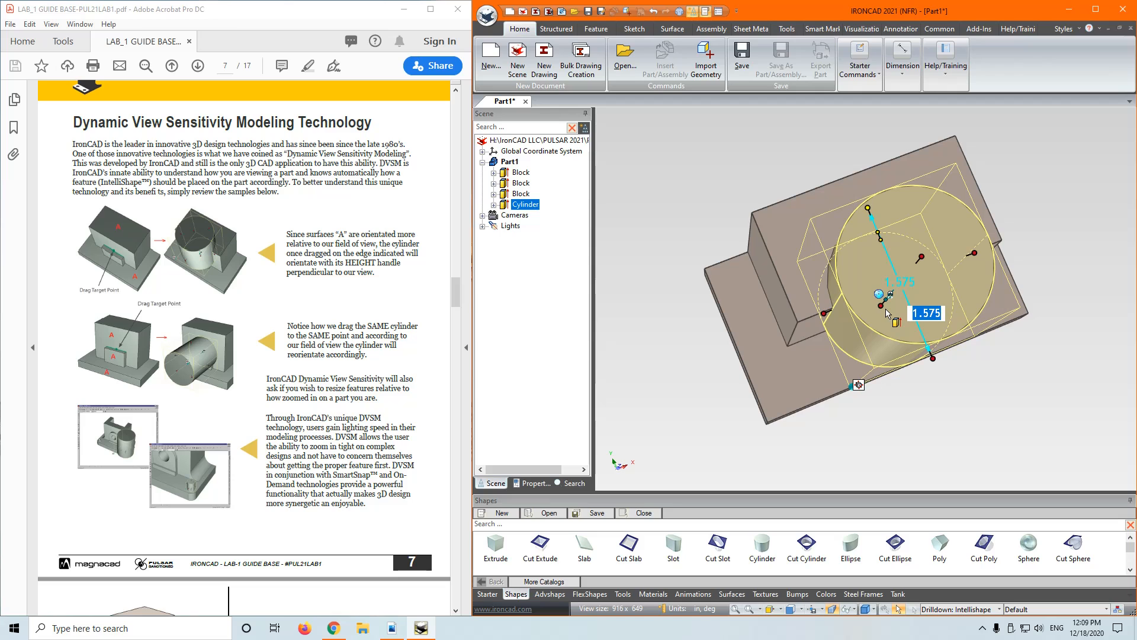
{"action": "key", "text": "ctrl+z"}
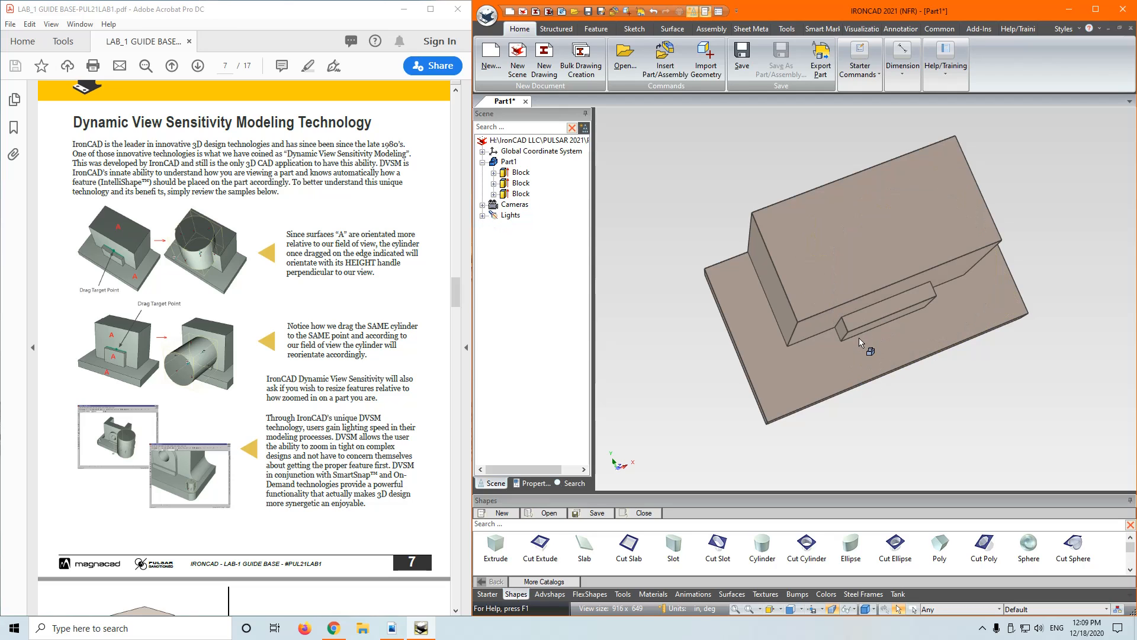
Try placing a full-size cylinder on the front of the base in a zoomed-out view, and undo it
{"action": "middle_click_drag", "start_coordinate": [869, 349], "coordinate": [862, 263]}
{"action": "middle_click_drag", "start_coordinate": [714, 311], "coordinate": [711, 341]}
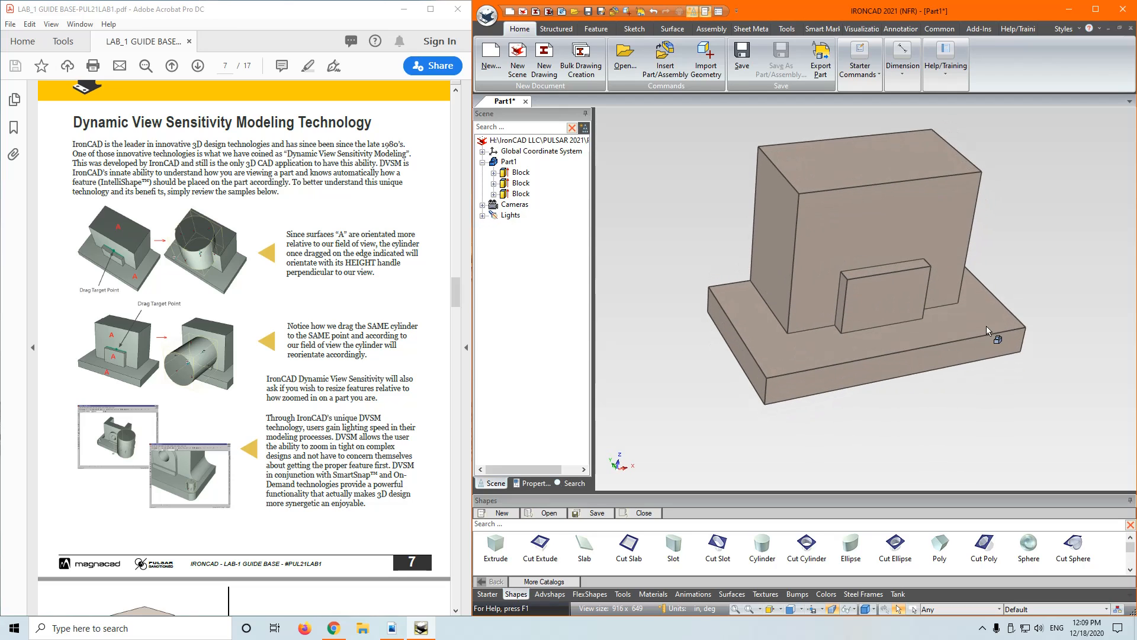
{"action": "middle_click_drag", "start_coordinate": [995, 338], "coordinate": [994, 299]}
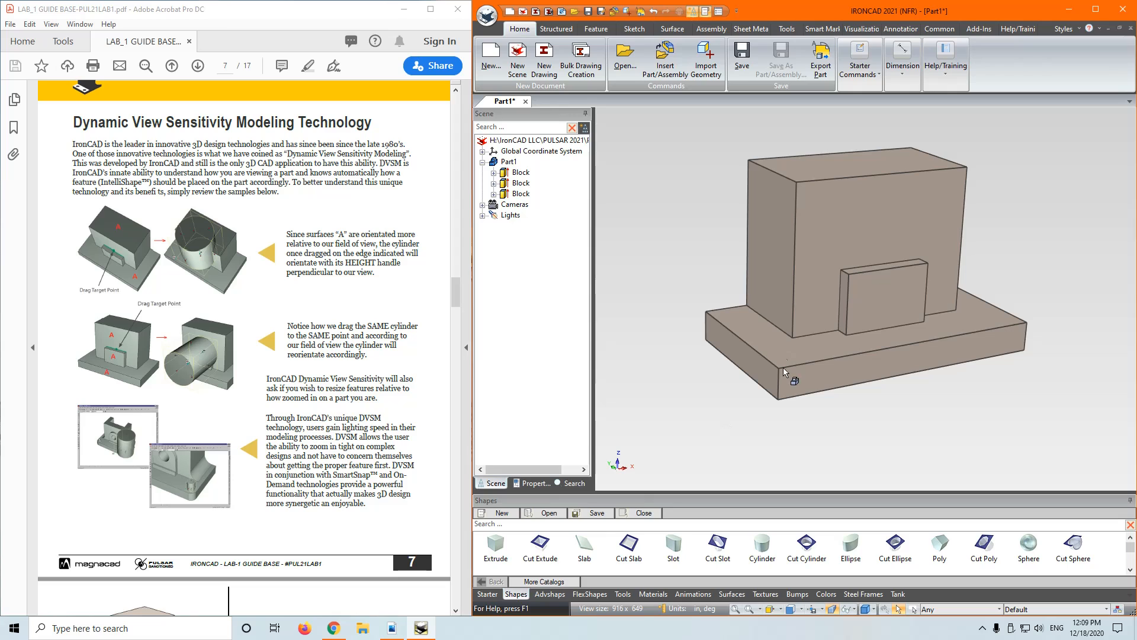
{"action": "scroll", "coordinate": [838, 329], "scroll_direction": "up", "scroll_amount": 1}
{"action": "scroll", "coordinate": [828, 347], "scroll_direction": "down", "scroll_amount": 3}
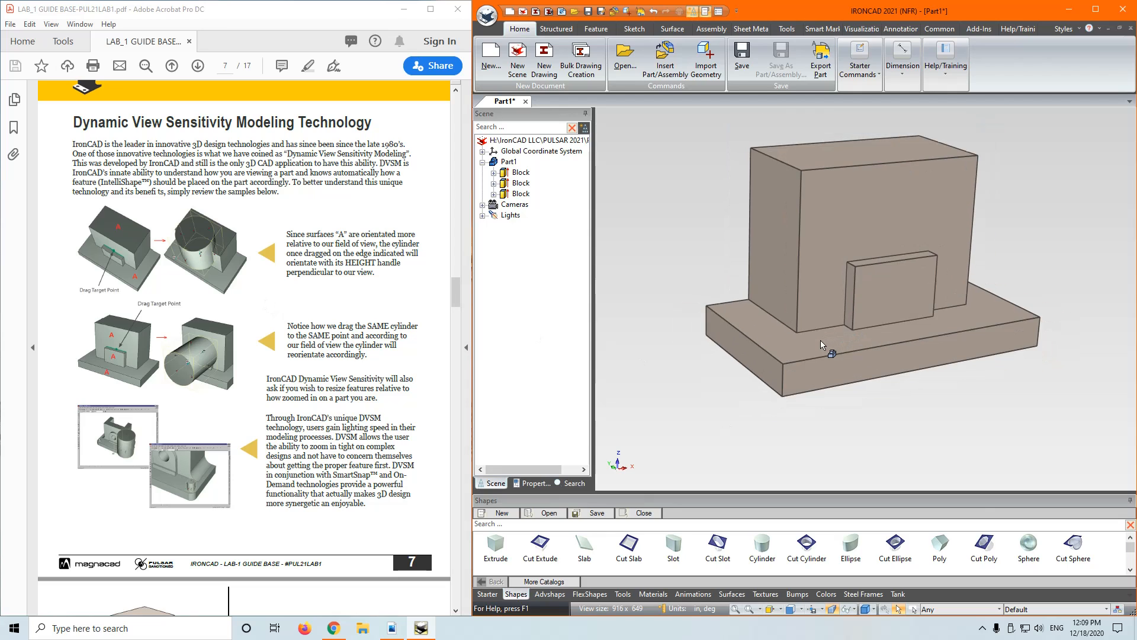
{"action": "middle_click_drag", "start_coordinate": [807, 354], "coordinate": [803, 363]}
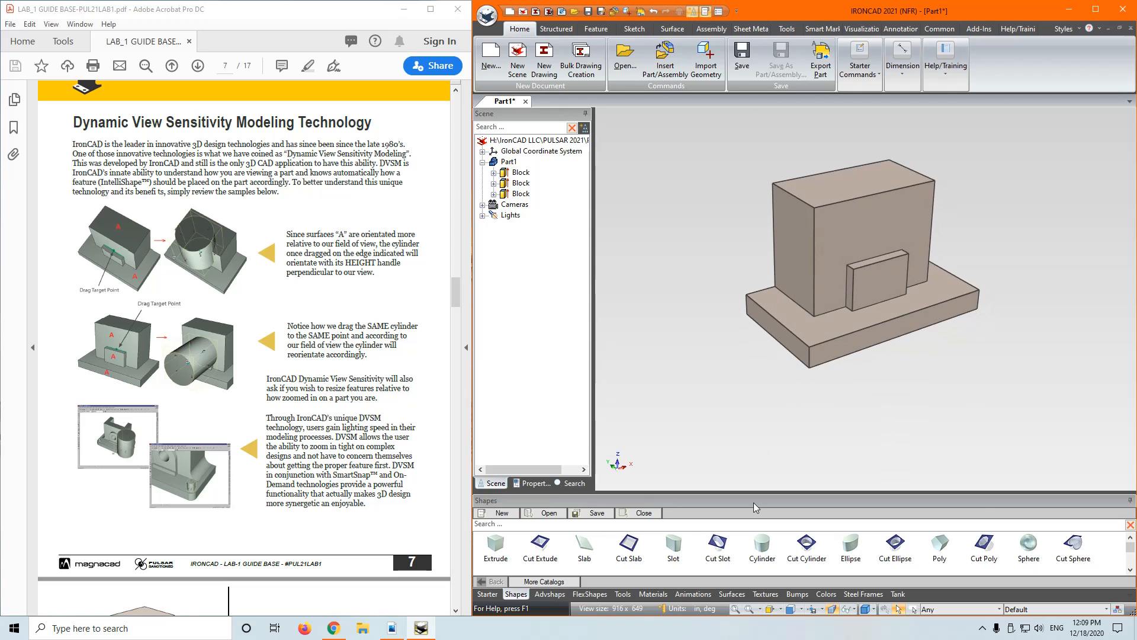
{"action": "left_click_drag", "start_coordinate": [766, 545], "coordinate": [829, 352]}
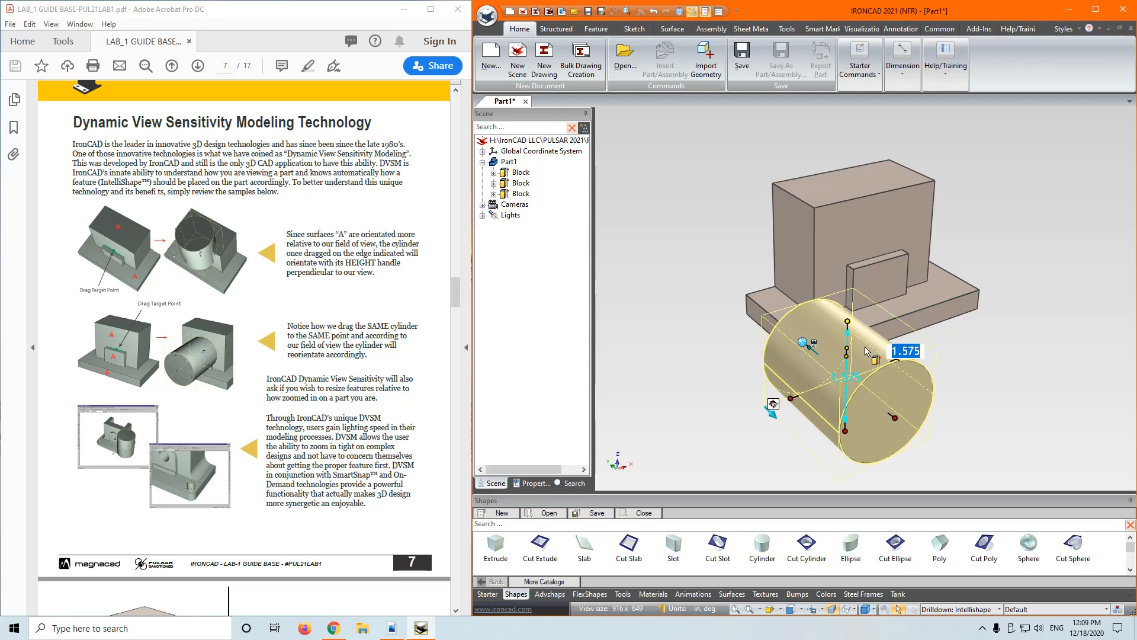
{"action": "key", "text": "ctrl+z"}
Try a cylinder on the base's front corner in a close-up view, accepting the shrink to 0.394 units, and delete it
{"action": "scroll", "coordinate": [876, 394], "scroll_direction": "up", "scroll_amount": 5}
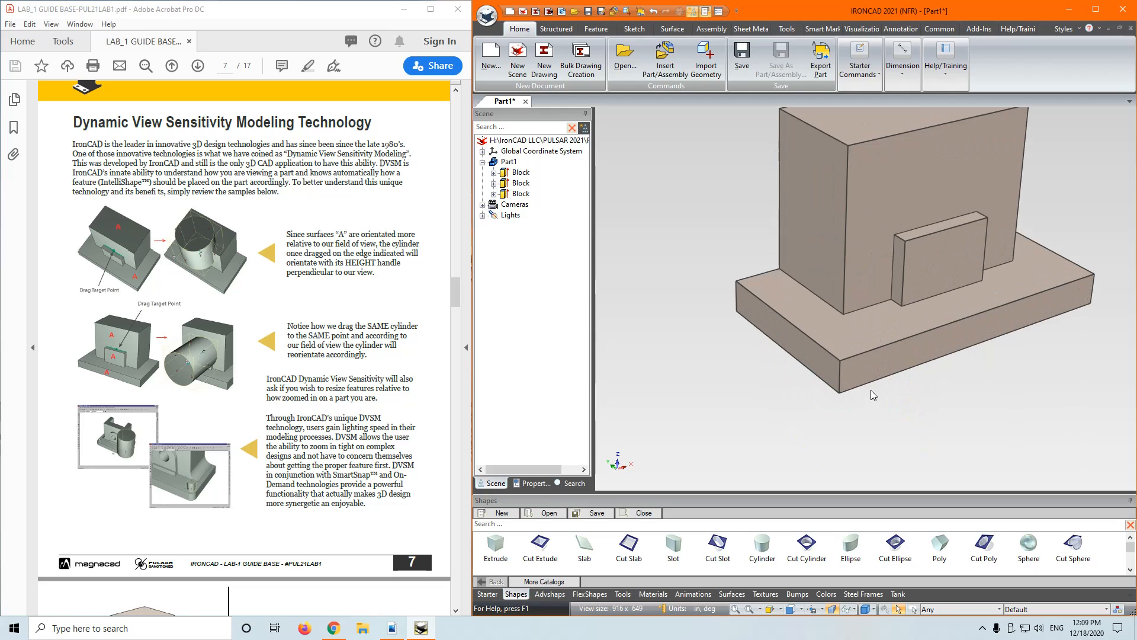
{"action": "scroll", "coordinate": [841, 370], "scroll_direction": "up", "scroll_amount": 2}
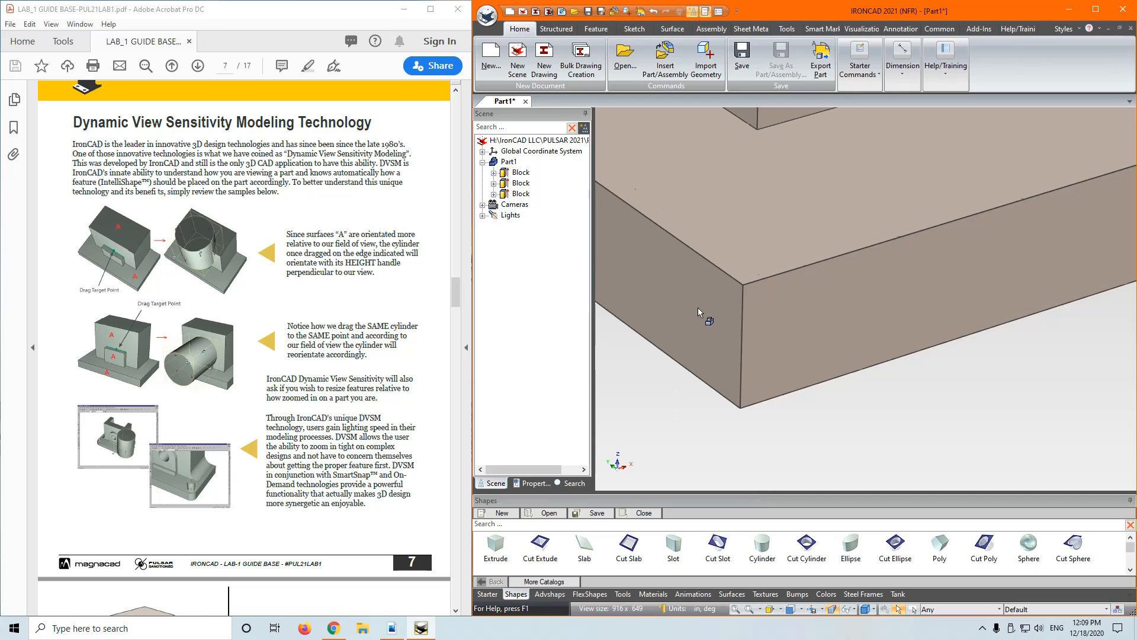
{"action": "scroll", "coordinate": [710, 320], "scroll_direction": "up", "scroll_amount": 1}
{"action": "left_click_drag", "start_coordinate": [762, 544], "coordinate": [763, 321]}
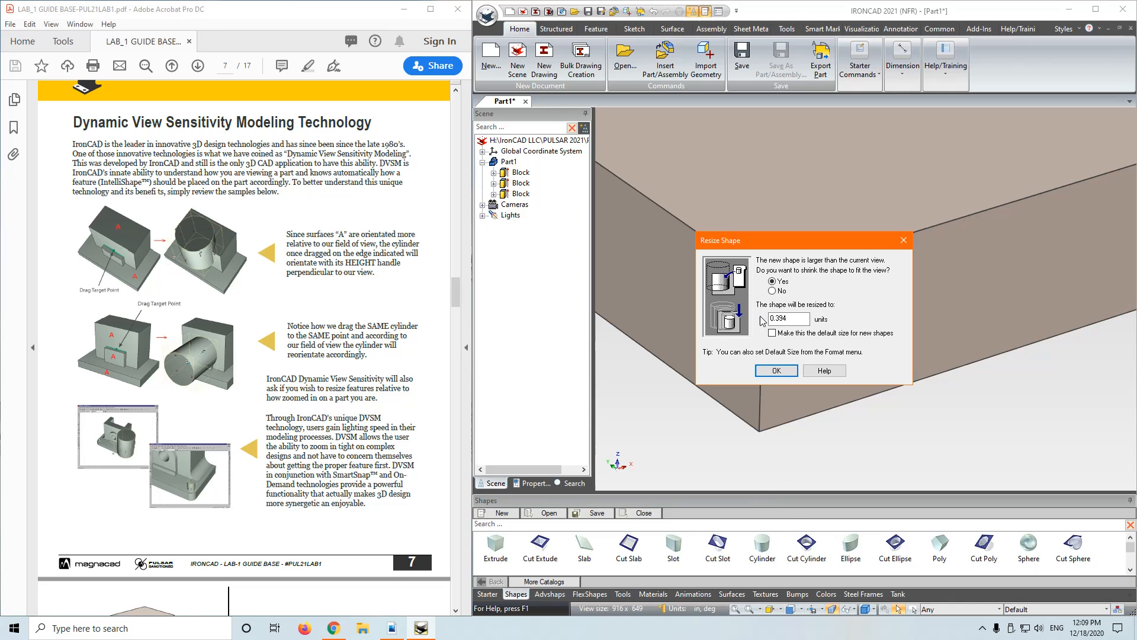
{"action": "left_click", "coordinate": [777, 370]}
{"action": "scroll", "coordinate": [905, 346], "scroll_direction": "down", "scroll_amount": 8}
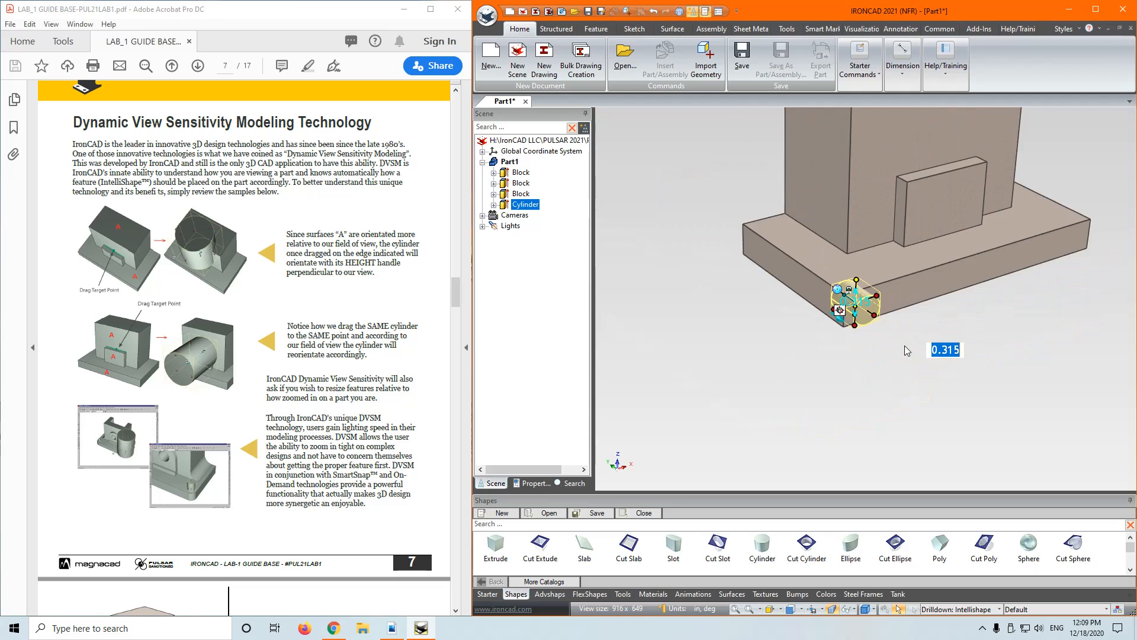
{"action": "left_click", "coordinate": [991, 347]}
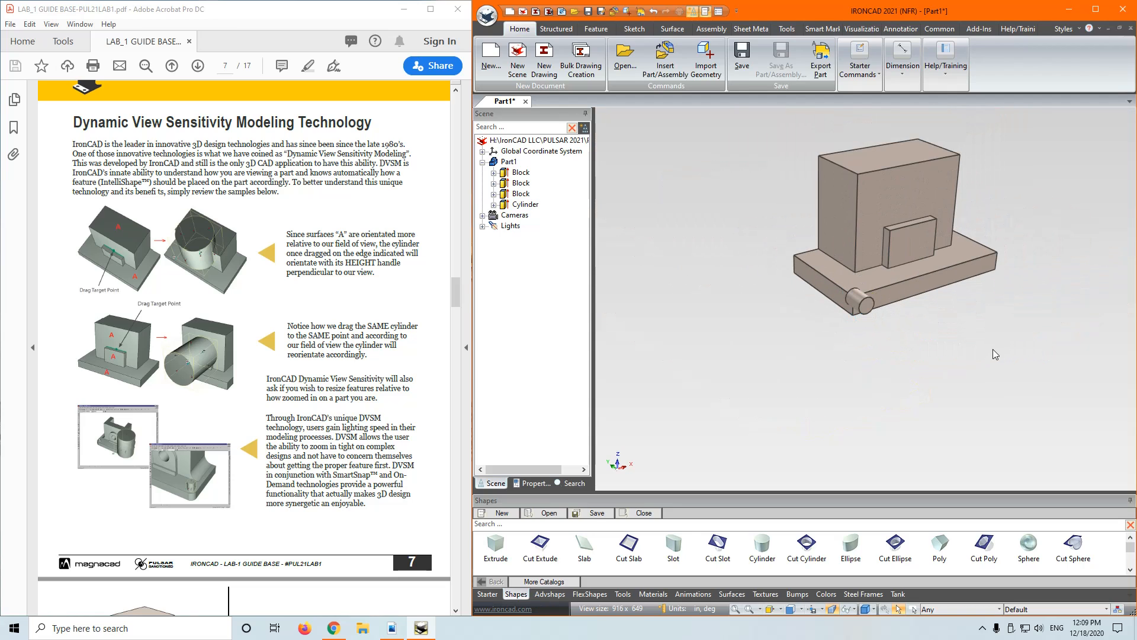
{"action": "left_click", "coordinate": [869, 306]}
{"action": "key", "text": "Delete"}
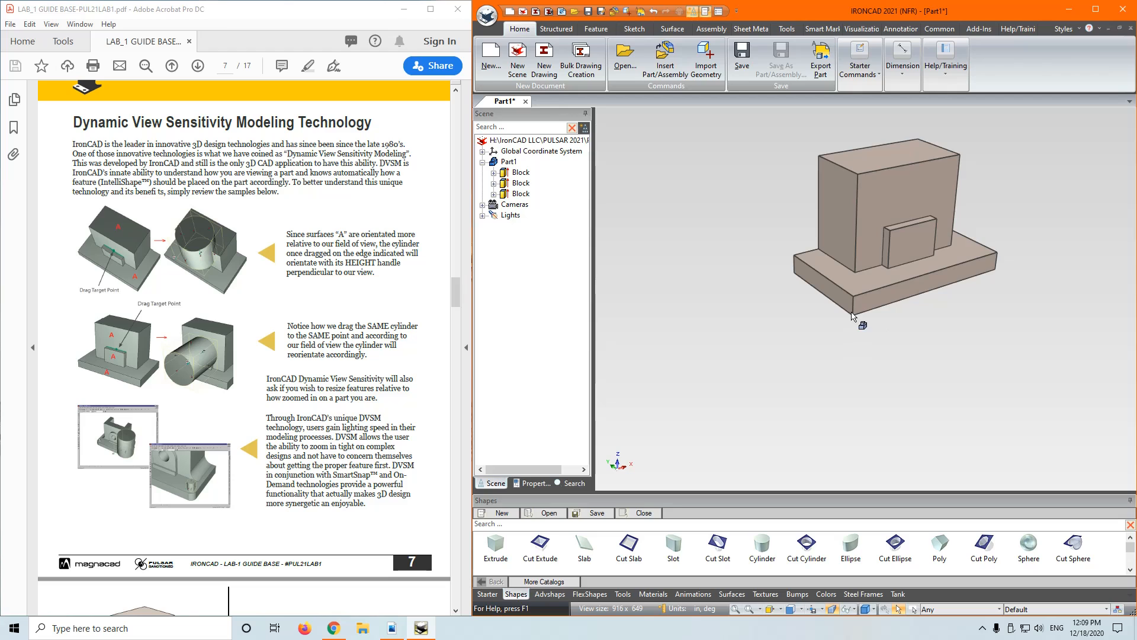
Place a cylinder on the midpoint of the boss block's upper edge so that it points forward
{"action": "scroll", "coordinate": [946, 350], "scroll_direction": "up", "scroll_amount": 4}
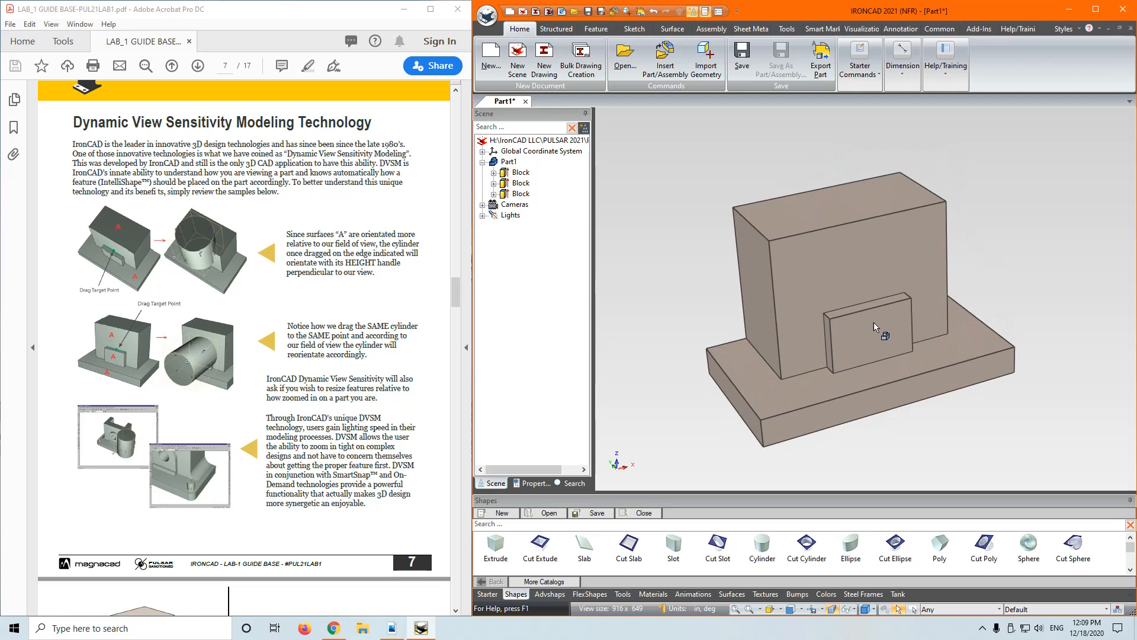
{"action": "scroll", "coordinate": [869, 329], "scroll_direction": "up", "scroll_amount": 5}
{"action": "scroll", "coordinate": [868, 329], "scroll_direction": "down", "scroll_amount": 5}
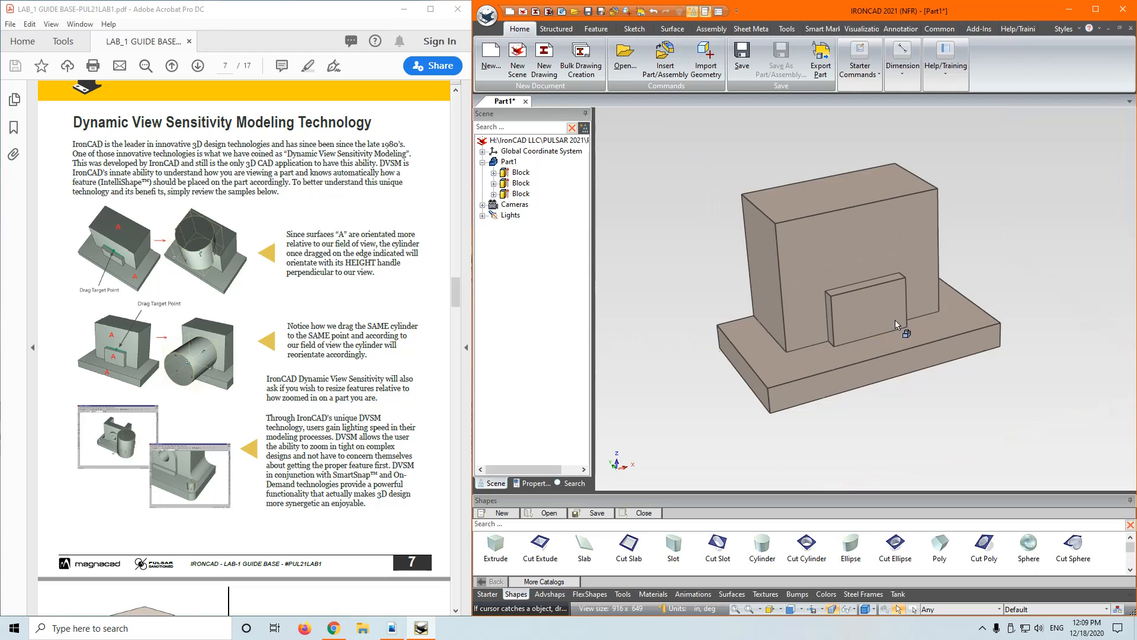
{"action": "middle_click_drag", "start_coordinate": [725, 291], "coordinate": [759, 295]}
{"action": "middle_click_drag", "start_coordinate": [862, 299], "coordinate": [869, 279]}
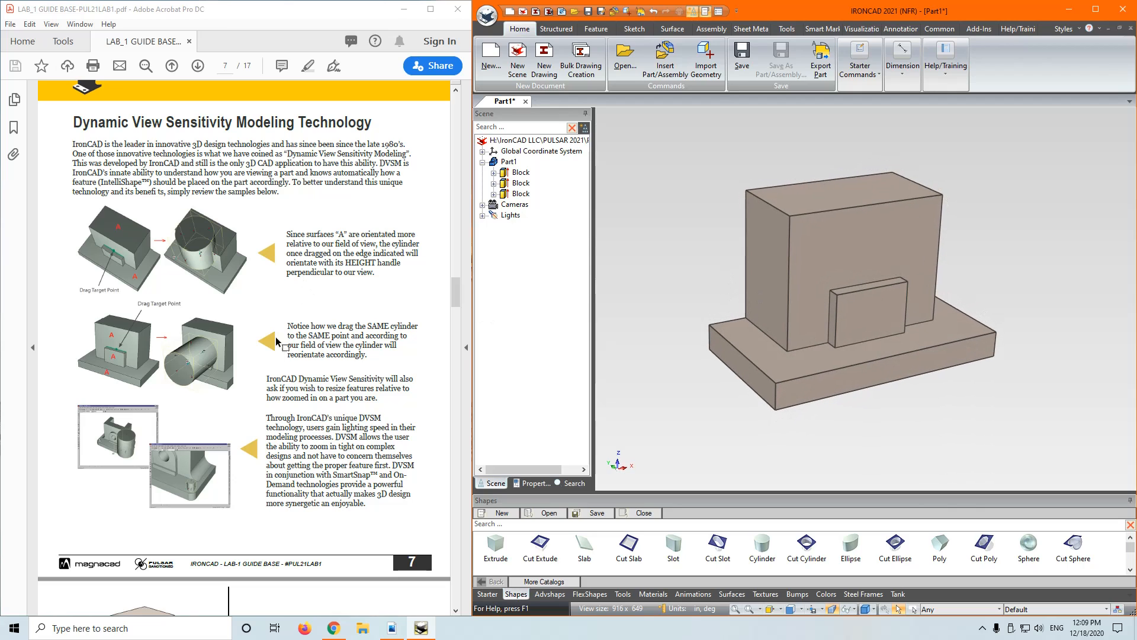
{"action": "left_click_drag", "start_coordinate": [763, 544], "coordinate": [855, 322]}
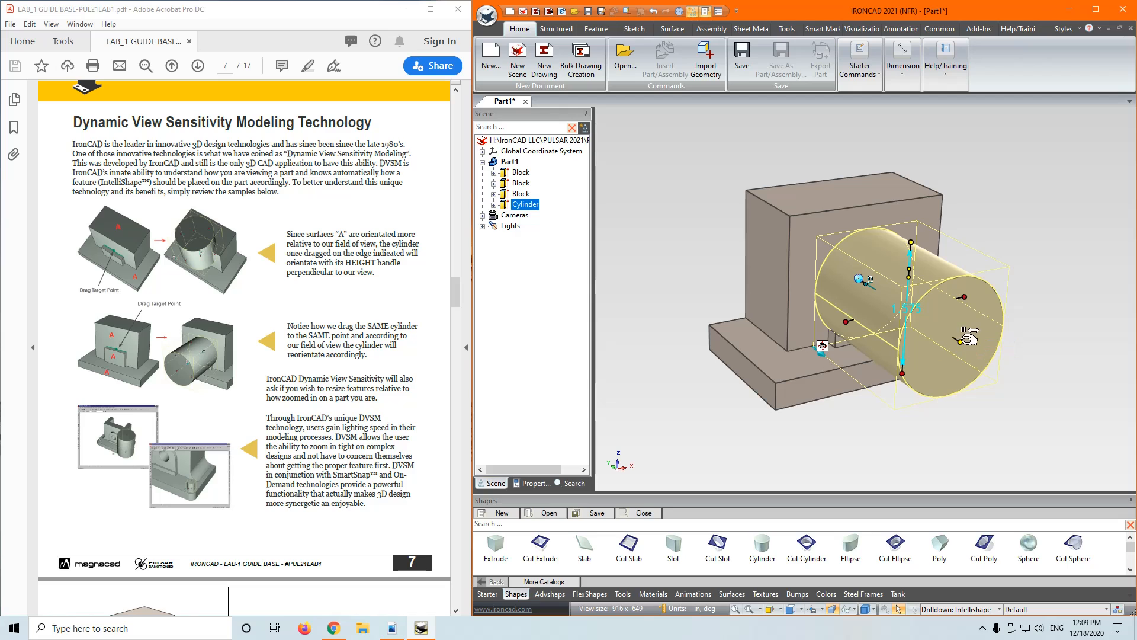
Snap the cylinder's front to the boss block's front face and its diameter to the side of the boss
{"action": "left_click_drag", "start_coordinate": [961, 341], "coordinate": [837, 342]}
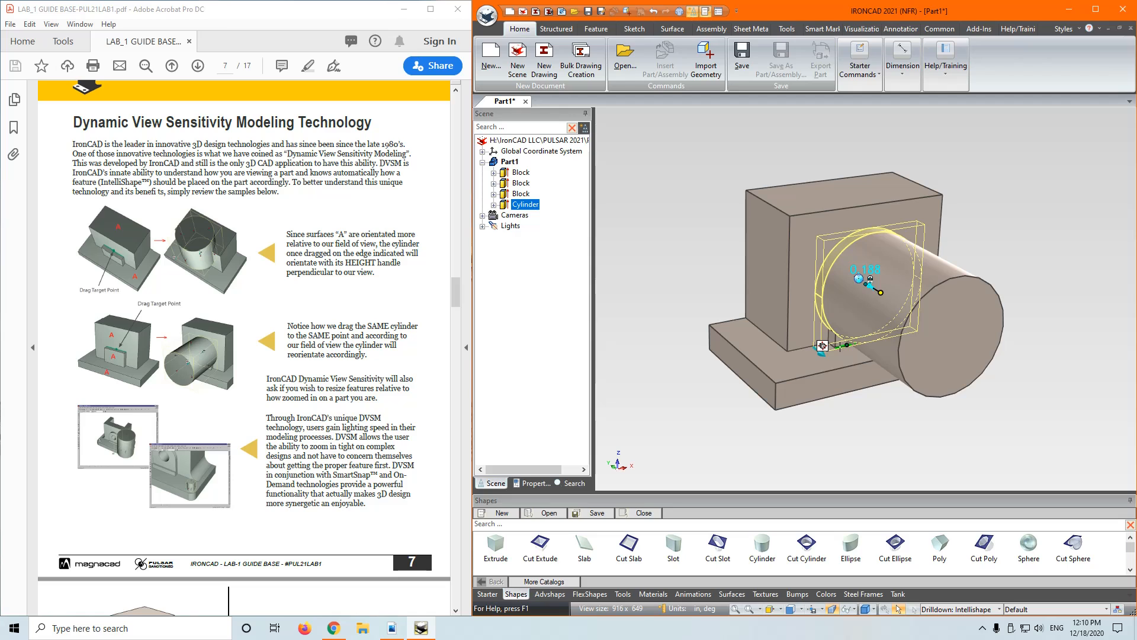
{"action": "left_click_drag", "start_coordinate": [818, 296], "coordinate": [837, 328]}
{"action": "left_click", "coordinate": [1012, 266]}
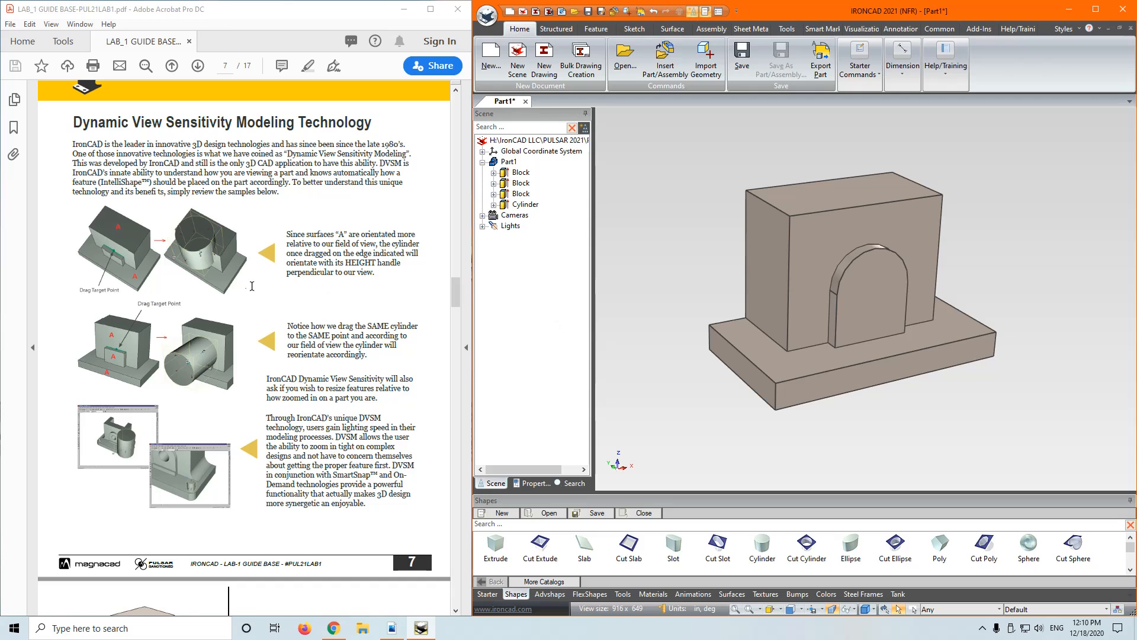
Compare the part and its feature structure in the scene browser with the guide's checkpoint on page 8
{"action": "scroll", "coordinate": [251, 286], "scroll_direction": "down", "scroll_amount": 10}
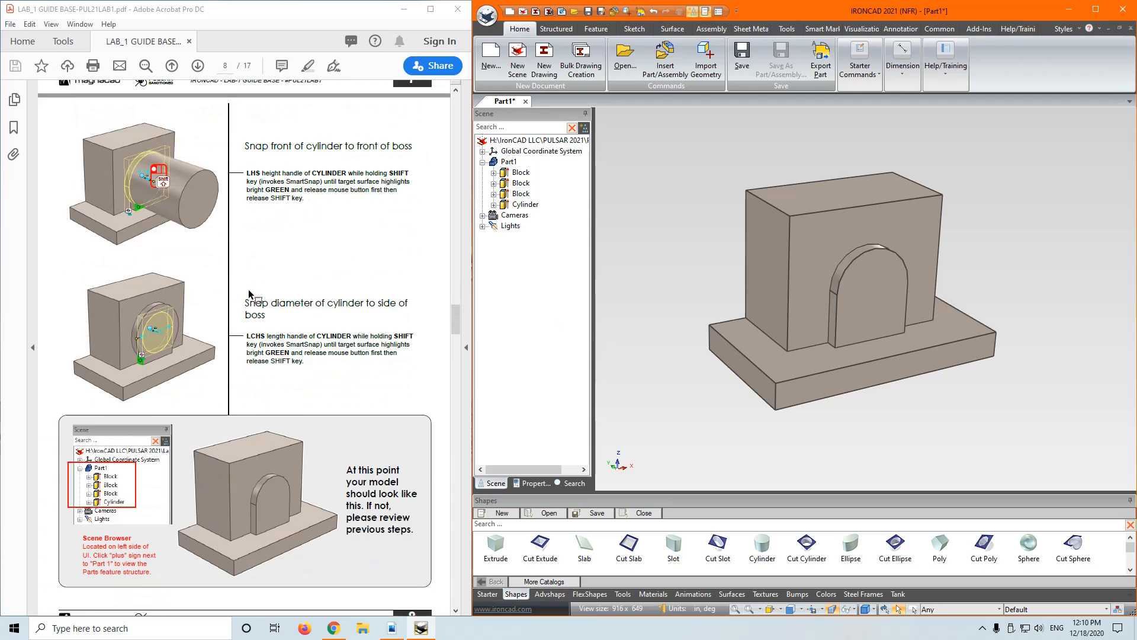
{"action": "scroll", "coordinate": [249, 291], "scroll_direction": "down", "scroll_amount": 5}
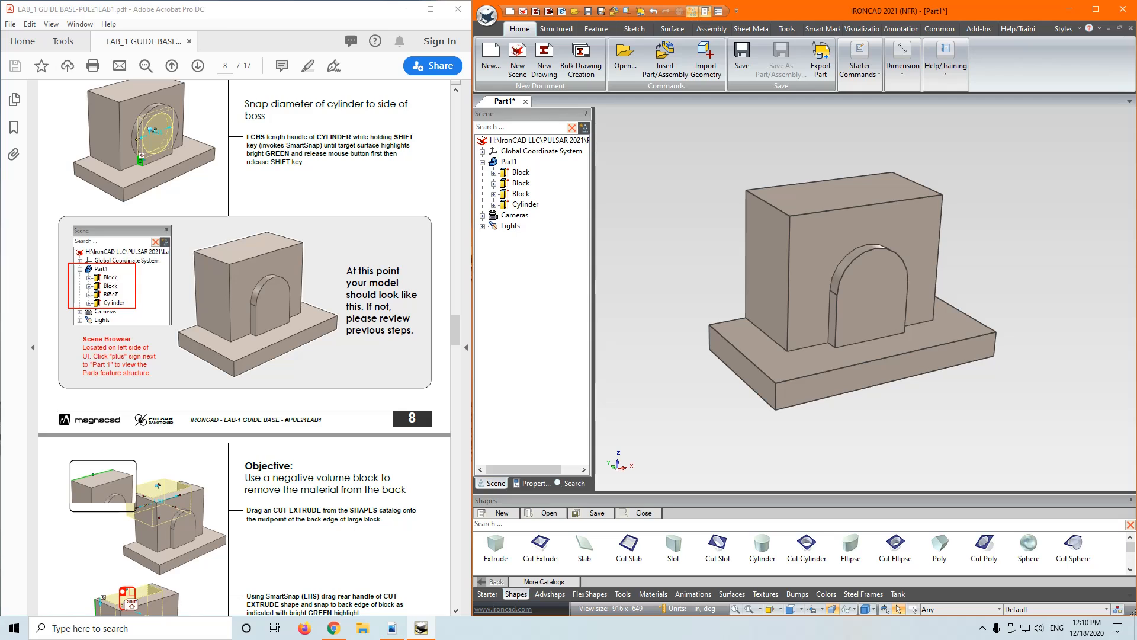
{"action": "left_click", "coordinate": [522, 193]}
{"action": "left_click", "coordinate": [525, 205]}
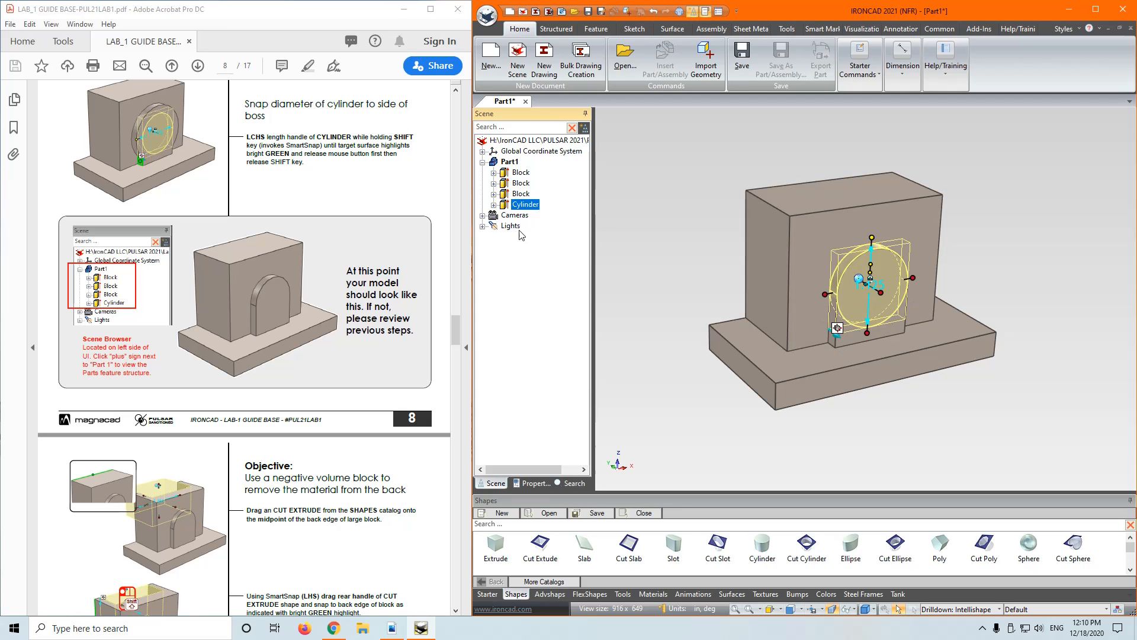
{"action": "left_click", "coordinate": [541, 284]}
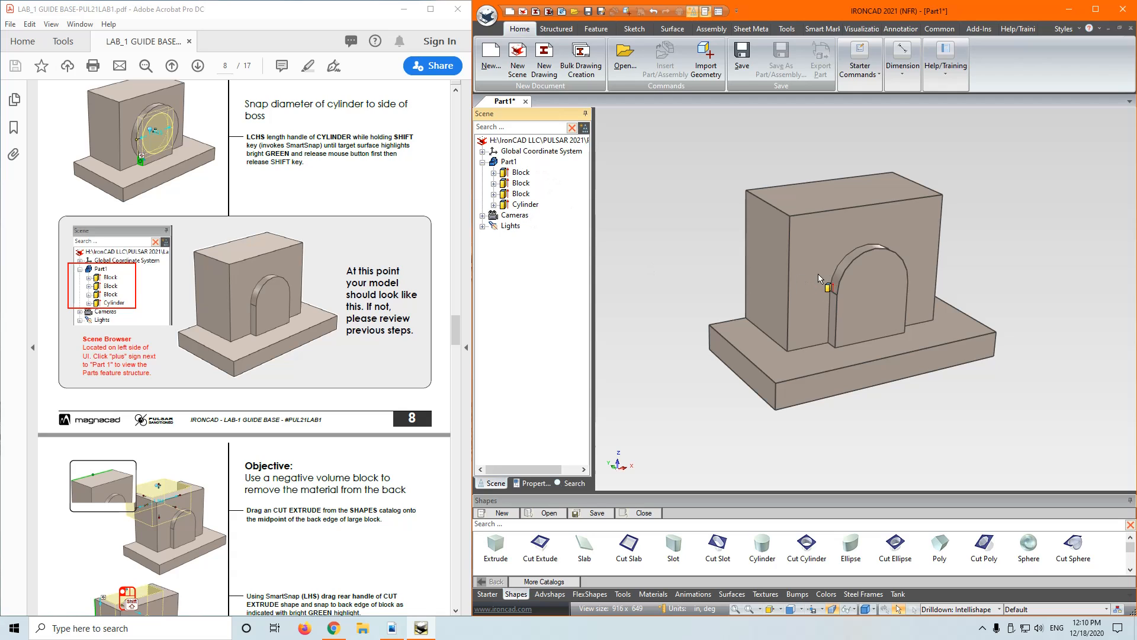
{"action": "scroll", "coordinate": [694, 237], "scroll_direction": "up", "scroll_amount": 2}
{"action": "scroll", "coordinate": [694, 240], "scroll_direction": "down", "scroll_amount": 2}
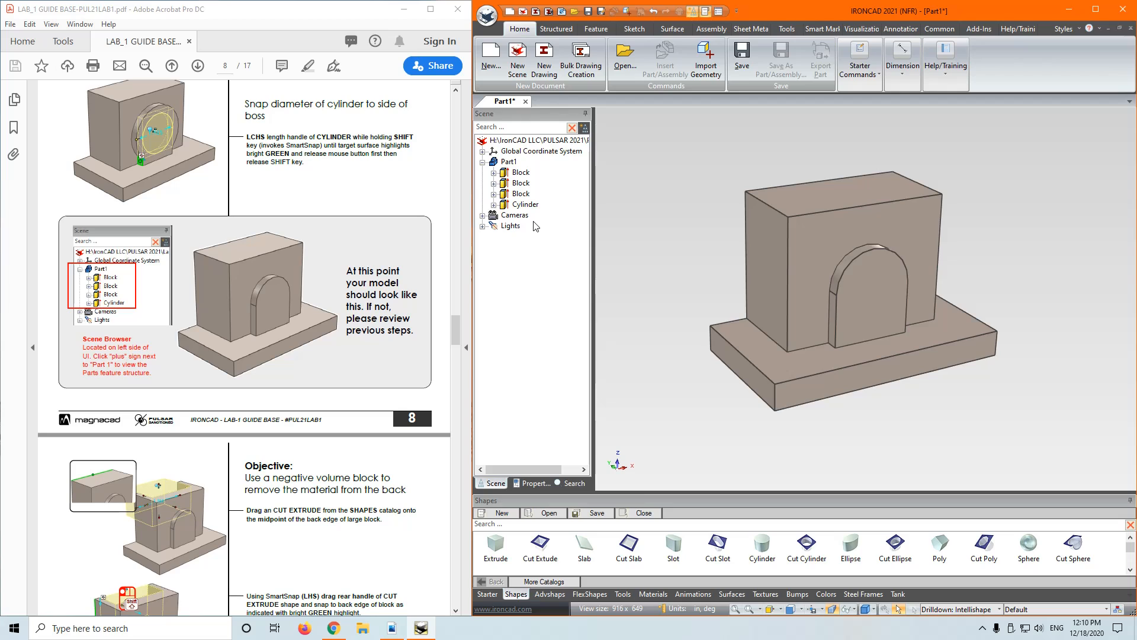
{"action": "left_click", "coordinate": [482, 151]}
{"action": "left_click", "coordinate": [483, 152]}
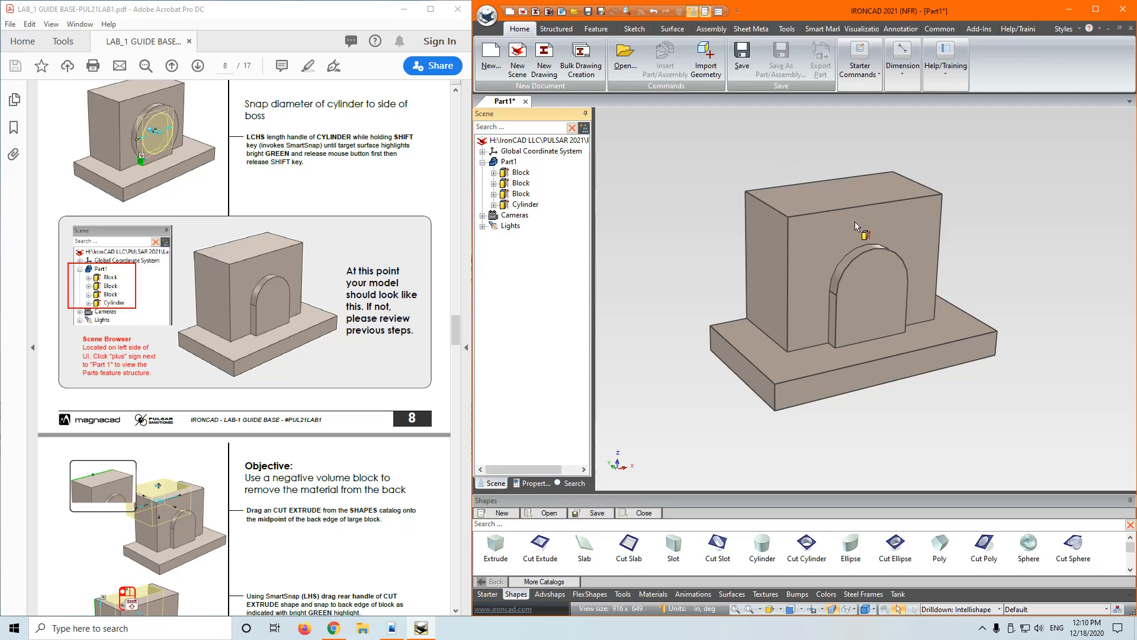
Place a Cut Extrude shape on the midpoint of the large block's back edge, following the guide's page 9 objective
{"action": "scroll", "coordinate": [249, 352], "scroll_direction": "down", "scroll_amount": 5}
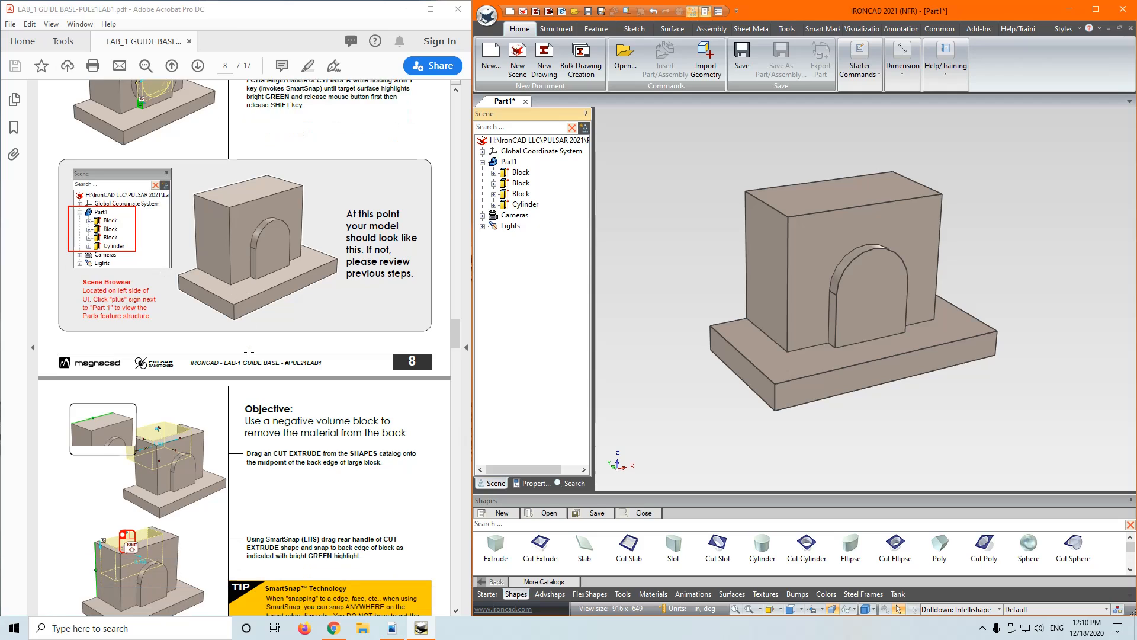
{"action": "scroll", "coordinate": [248, 353], "scroll_direction": "down", "scroll_amount": 3}
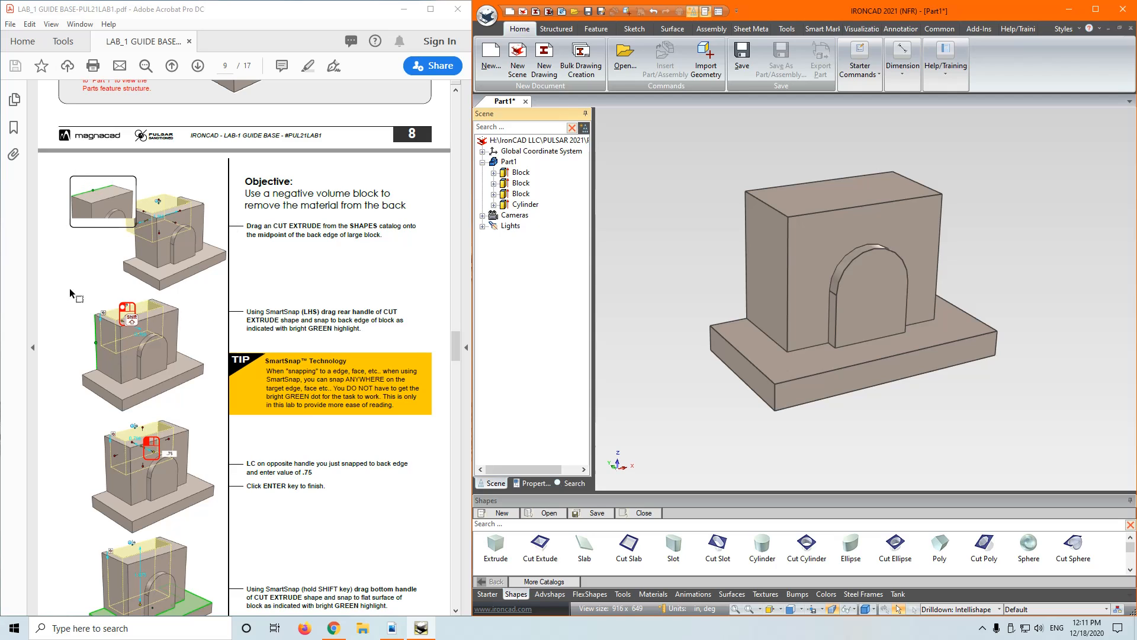
{"action": "left_click_drag", "start_coordinate": [534, 559], "coordinate": [824, 185]}
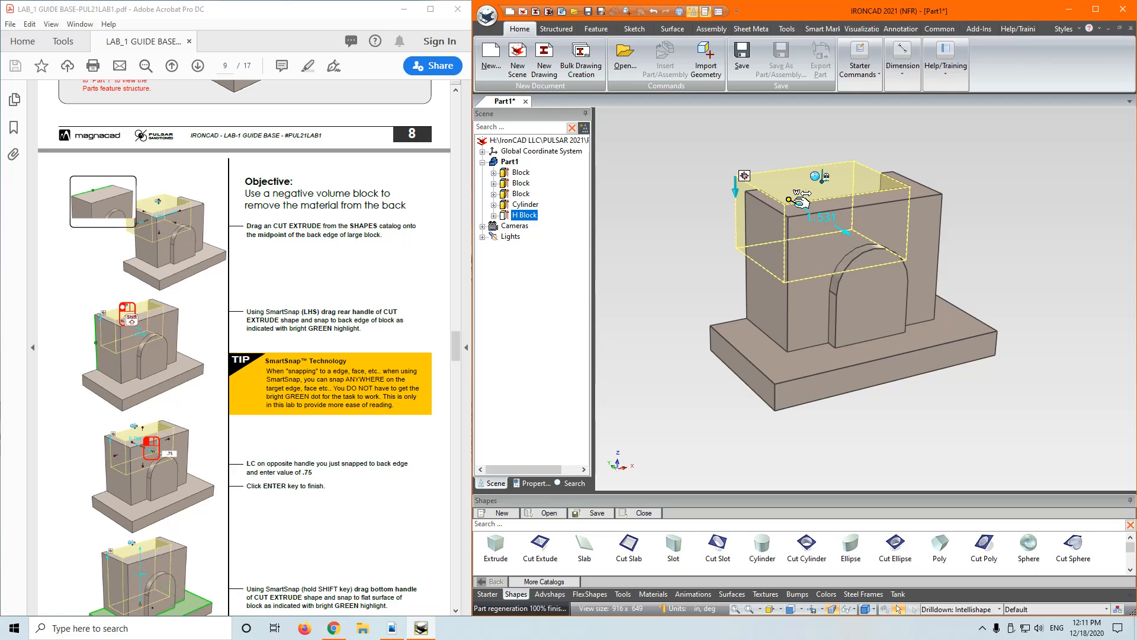
Snap the rear of the Cut Extrude shape to the back edge of the large block
{"action": "left_click_drag", "start_coordinate": [793, 197], "coordinate": [747, 231]}
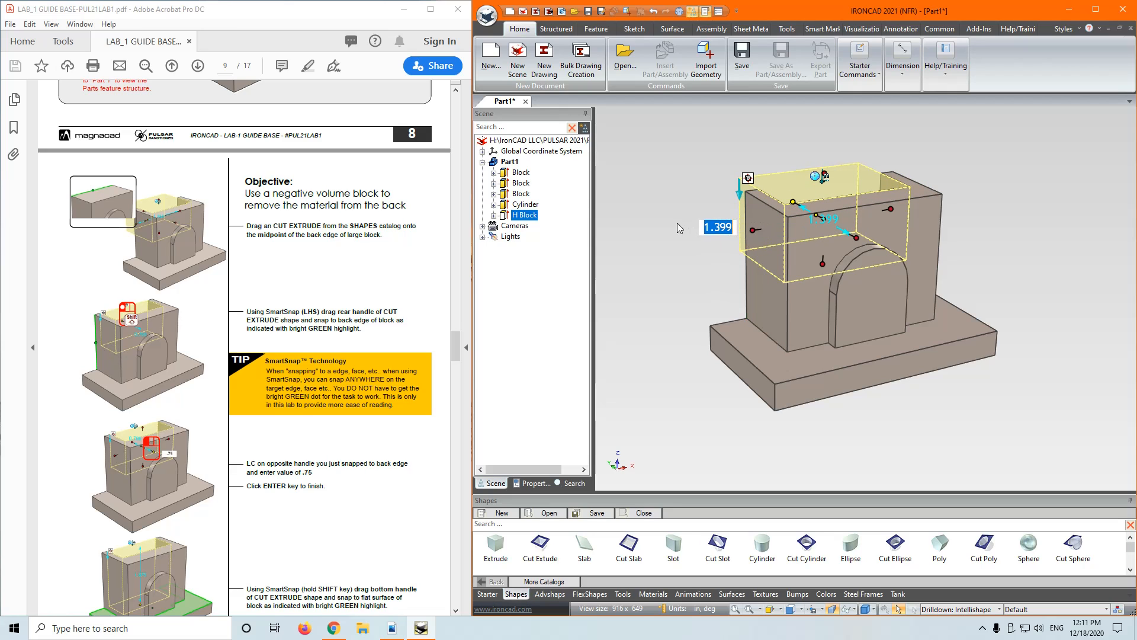
{"action": "middle_click_drag", "start_coordinate": [677, 222], "coordinate": [718, 252]}
{"action": "left_click_drag", "start_coordinate": [759, 187], "coordinate": [744, 252]}
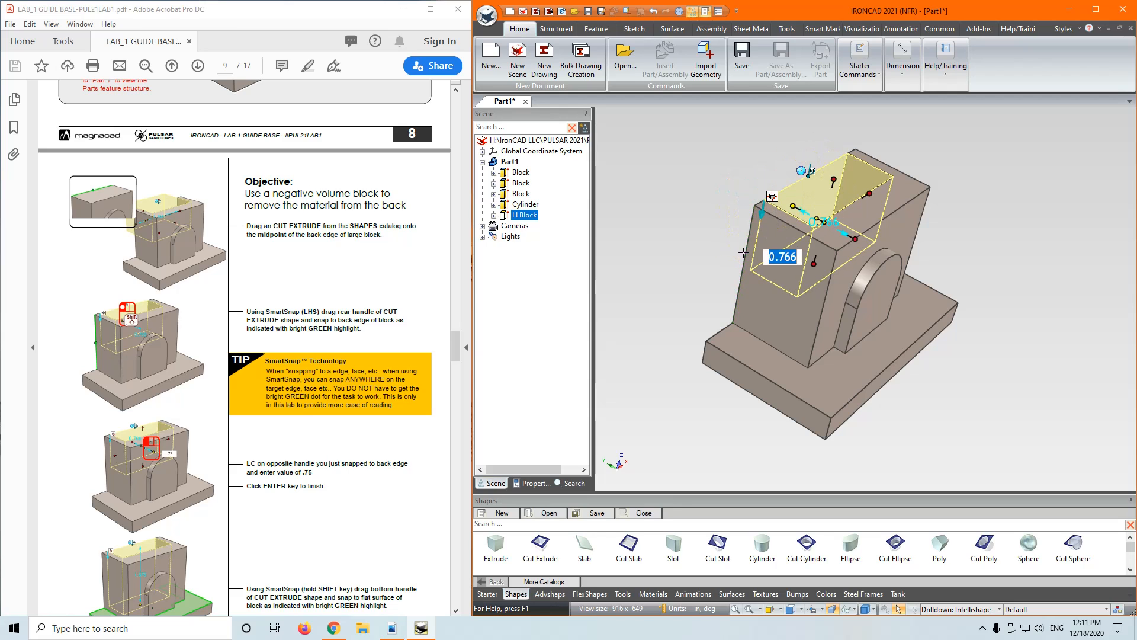
{"action": "left_click", "coordinate": [696, 214]}
{"action": "middle_click_drag", "start_coordinate": [849, 255], "coordinate": [693, 258]}
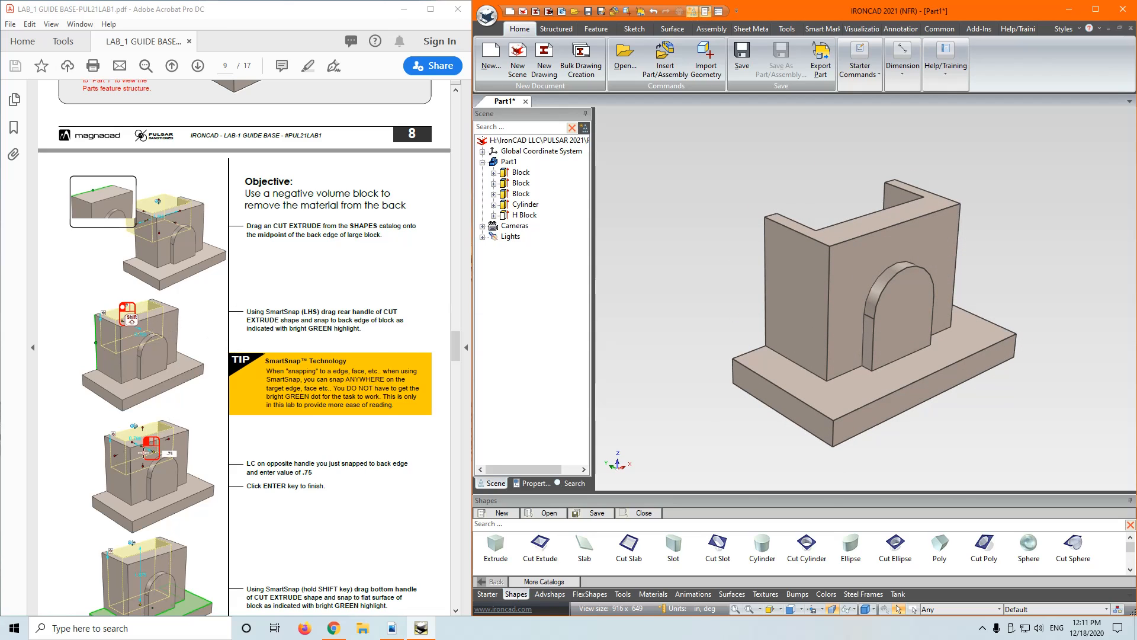
Set the rear Cut Extrude shape's depth to .75 from the handle opposite the back edge, following page 9 of the guide
{"action": "scroll", "coordinate": [154, 441], "scroll_direction": "down", "scroll_amount": 2}
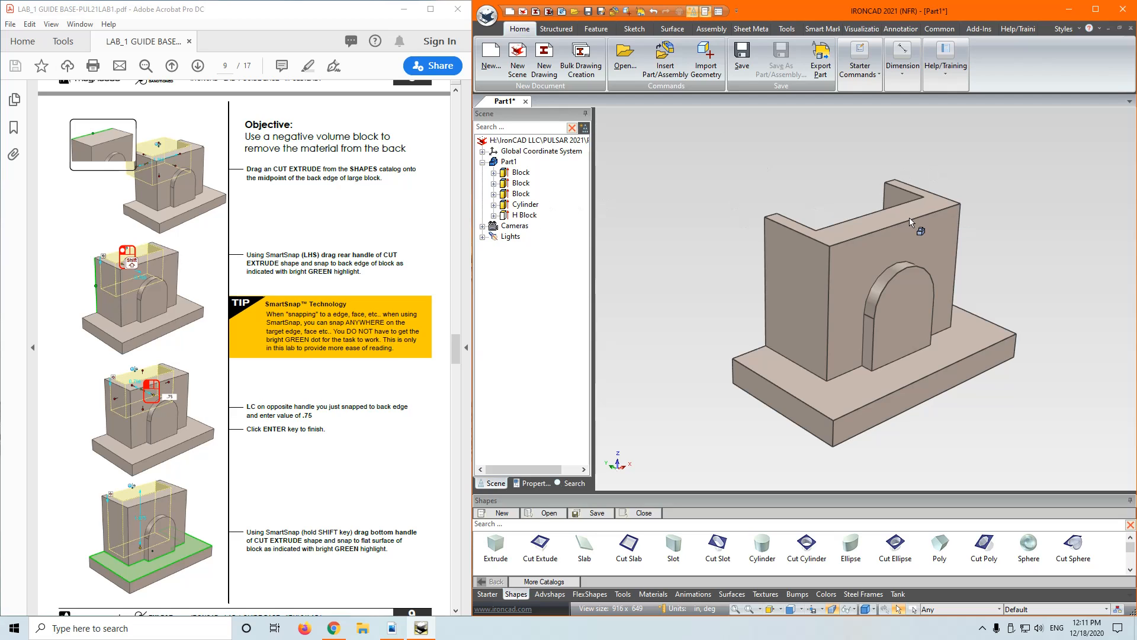
{"action": "left_click", "coordinate": [879, 209]}
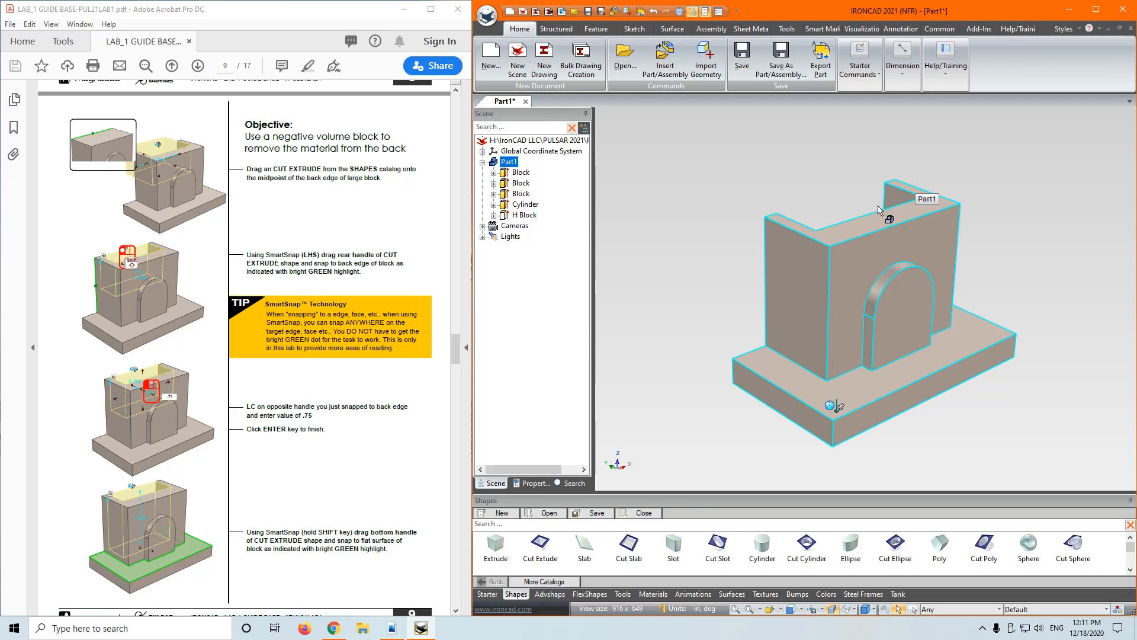
{"action": "left_click", "coordinate": [890, 200]}
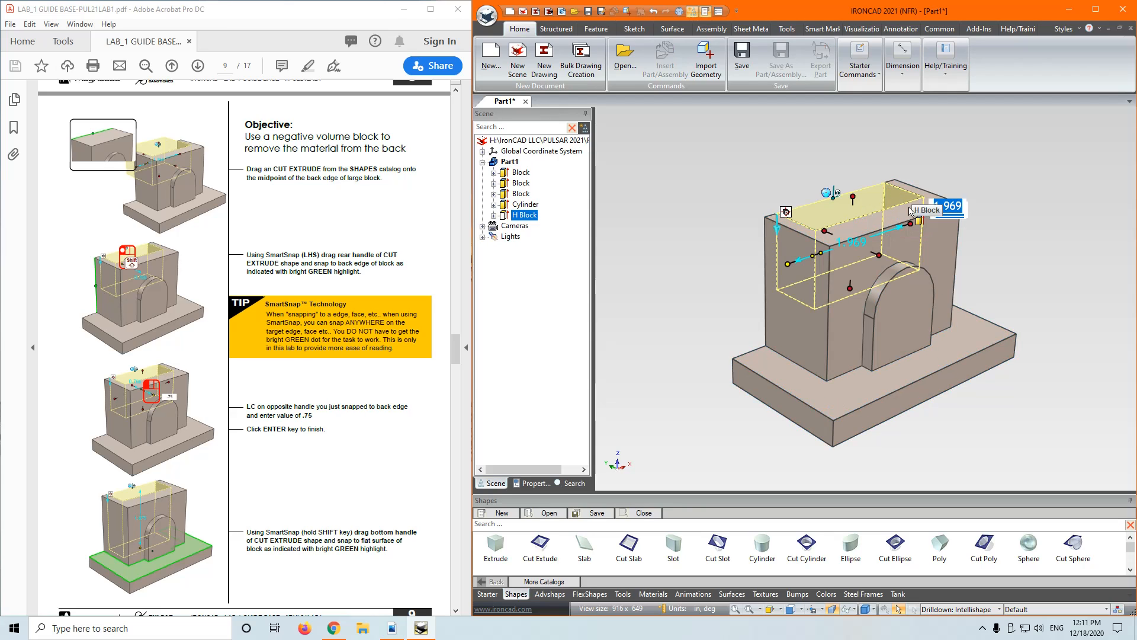
{"action": "left_click", "coordinate": [794, 169]}
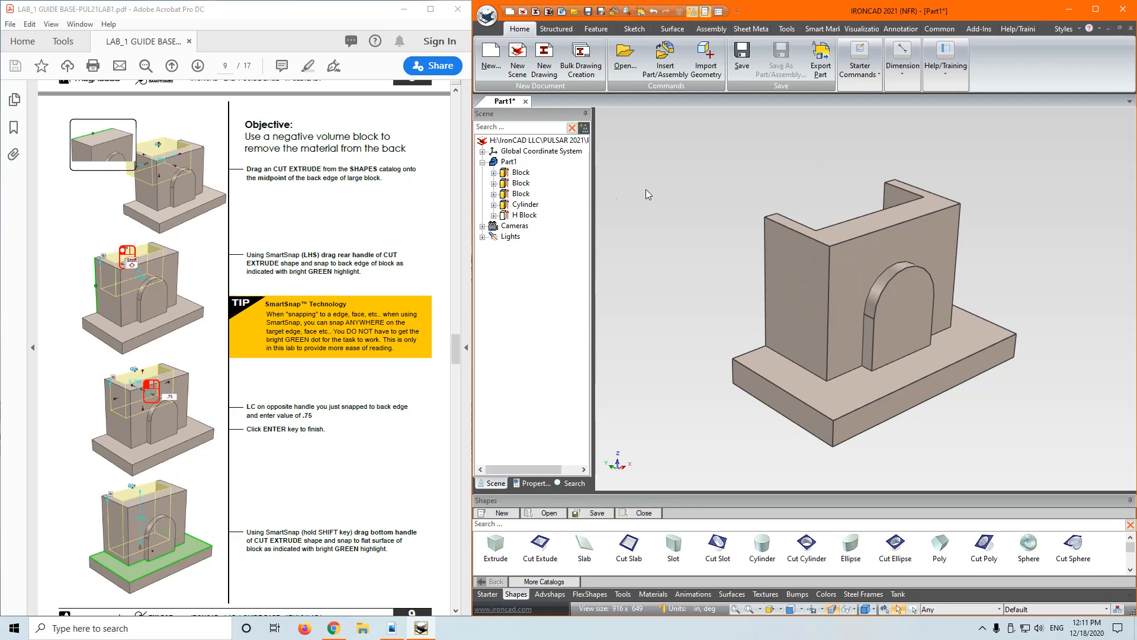
{"action": "left_click", "coordinate": [522, 217]}
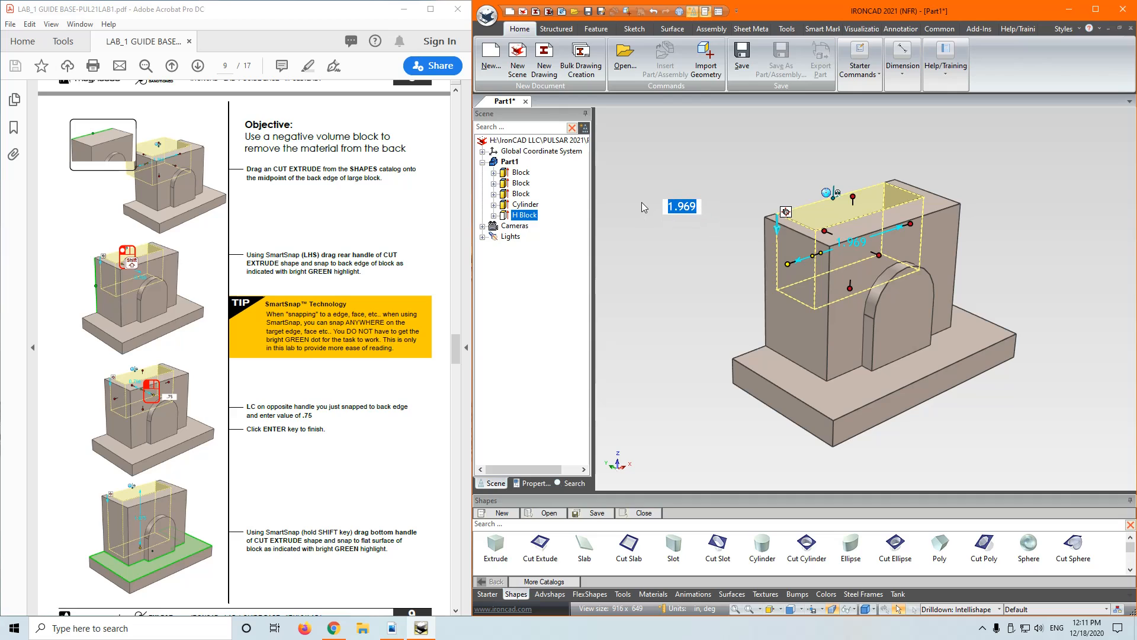
{"action": "left_click", "coordinate": [879, 255]}
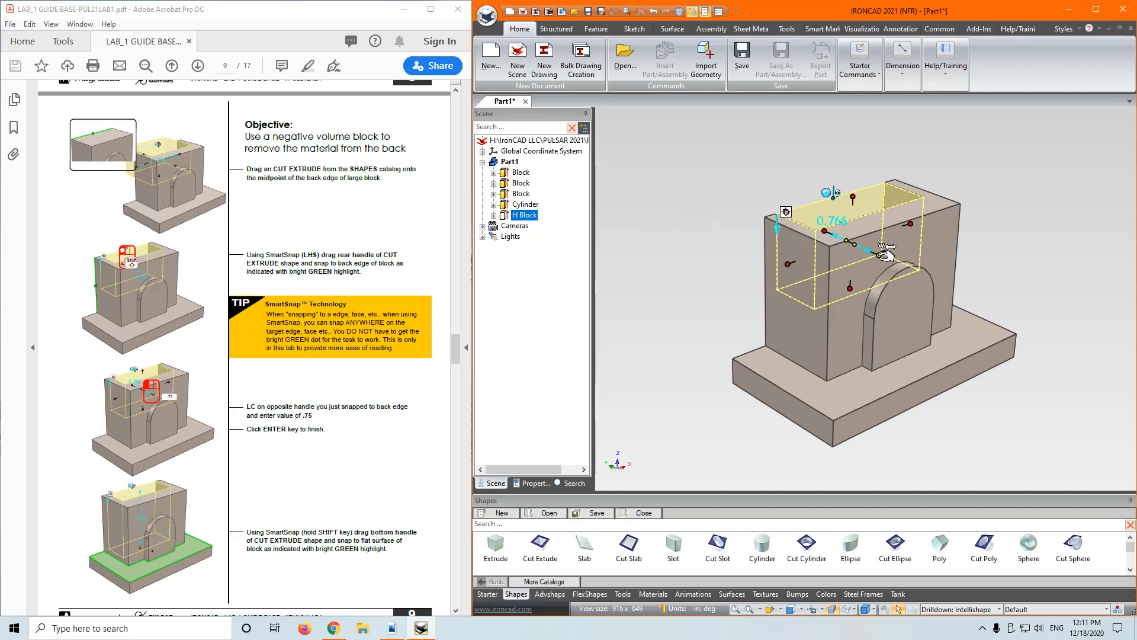
{"action": "type", "text": ".75"}
{"action": "key", "text": "Return"}
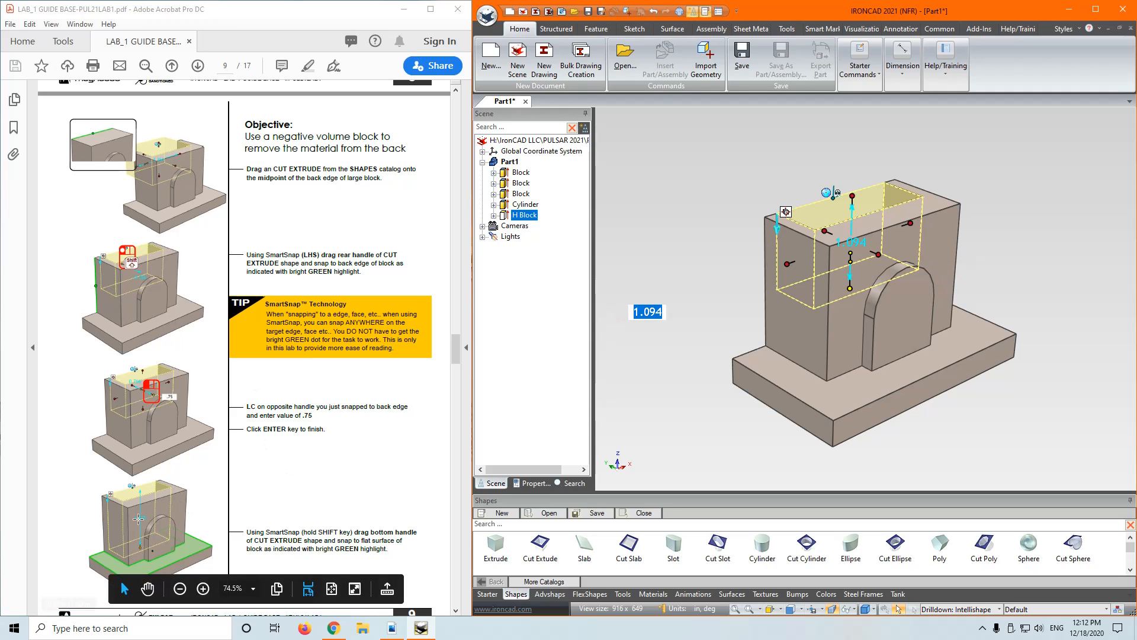
Snap the bottom of the rear Cut Extrude shape to the flat top surface of the base block
{"action": "scroll", "coordinate": [146, 509], "scroll_direction": "down", "scroll_amount": 1}
{"action": "scroll", "coordinate": [146, 510], "scroll_direction": "down", "scroll_amount": 1}
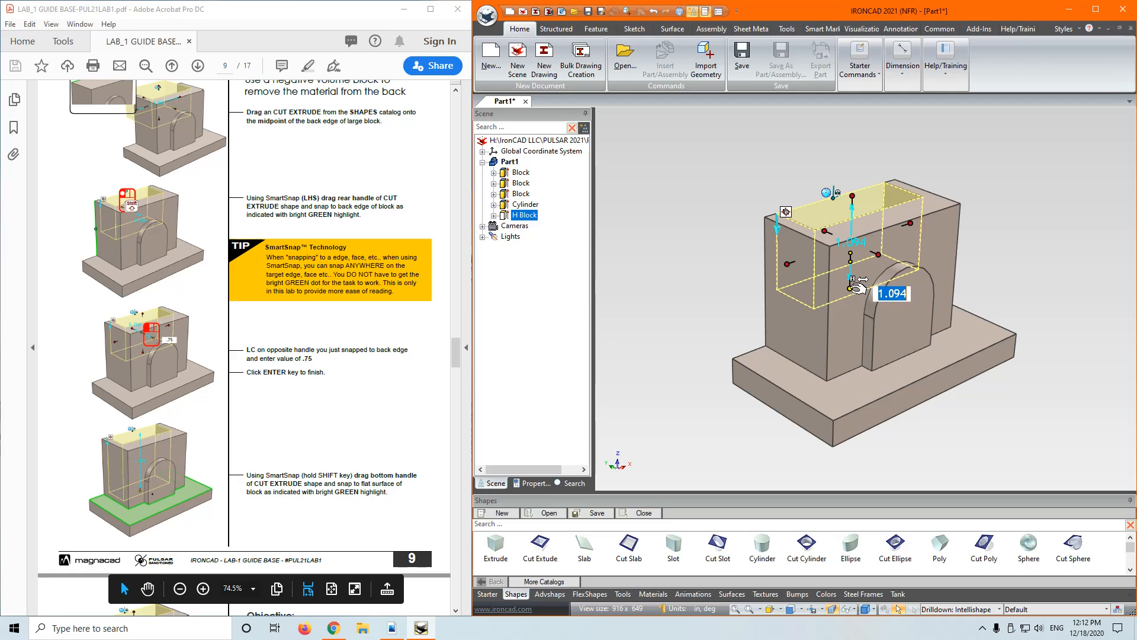
{"action": "left_click_drag", "start_coordinate": [851, 288], "coordinate": [850, 393]}
{"action": "left_click", "coordinate": [687, 313]}
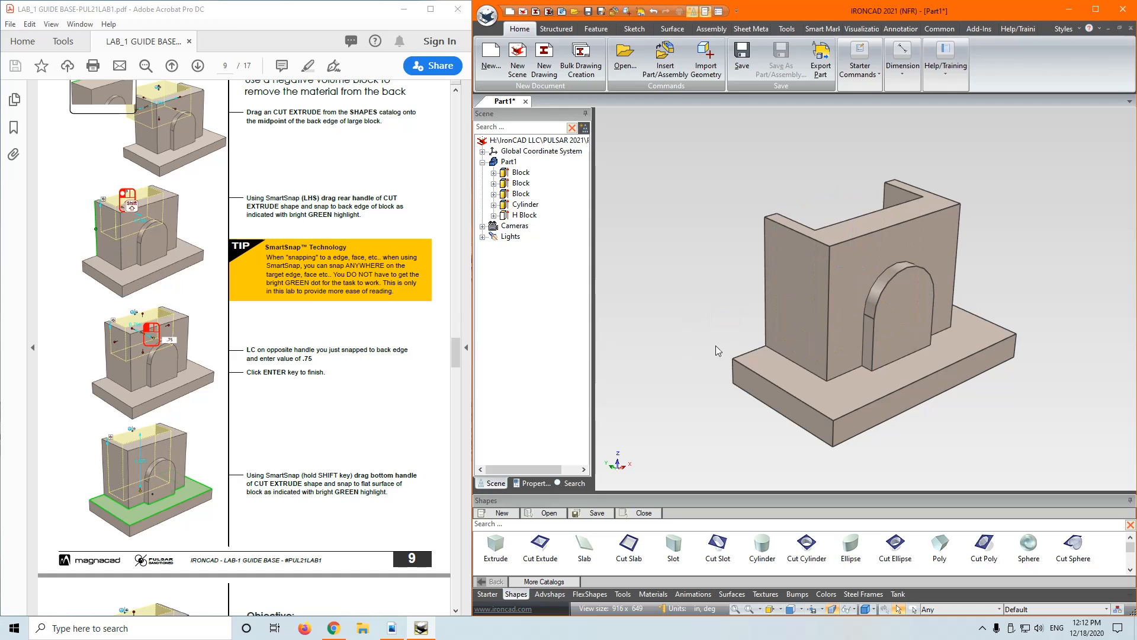
Examine the rear cut from behind and around the part, and bring up the symmetric resize objective on the guide's page 10
{"action": "middle_click_drag", "start_coordinate": [840, 413], "coordinate": [834, 321]}
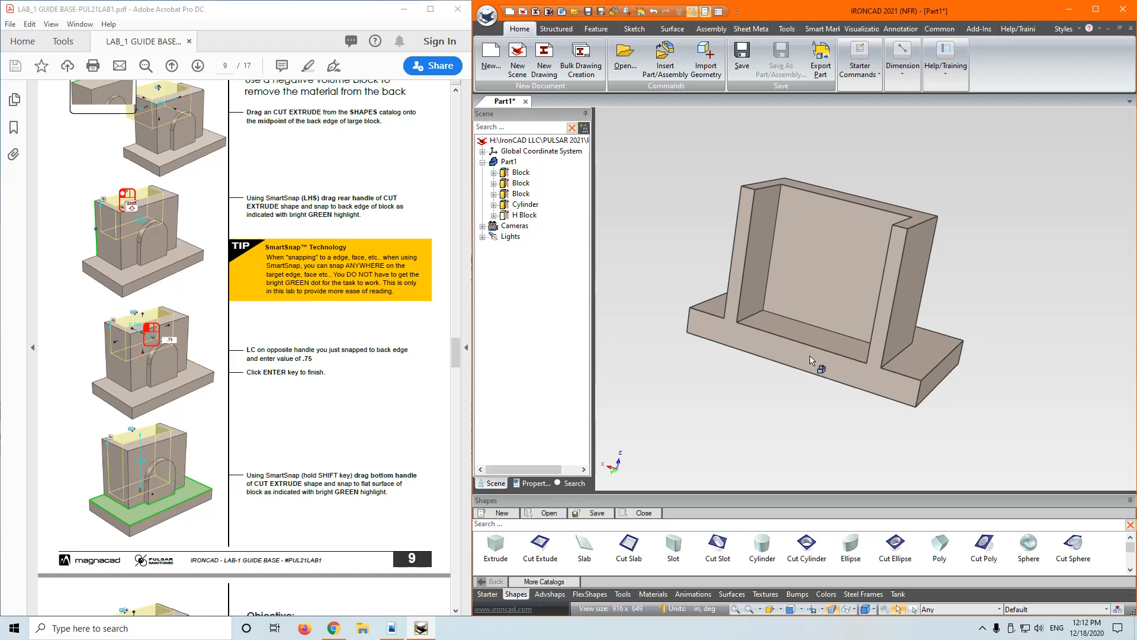
{"action": "middle_click_drag", "start_coordinate": [822, 372], "coordinate": [869, 415]}
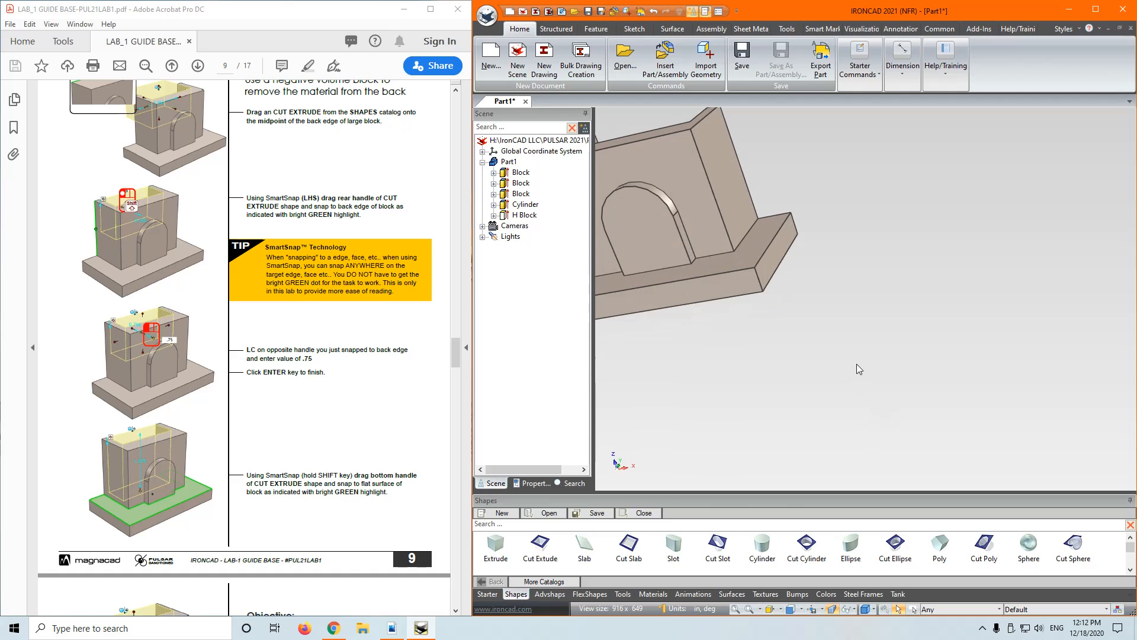
{"action": "middle_click_drag", "start_coordinate": [850, 355], "coordinate": [973, 420], "text": "shift"}
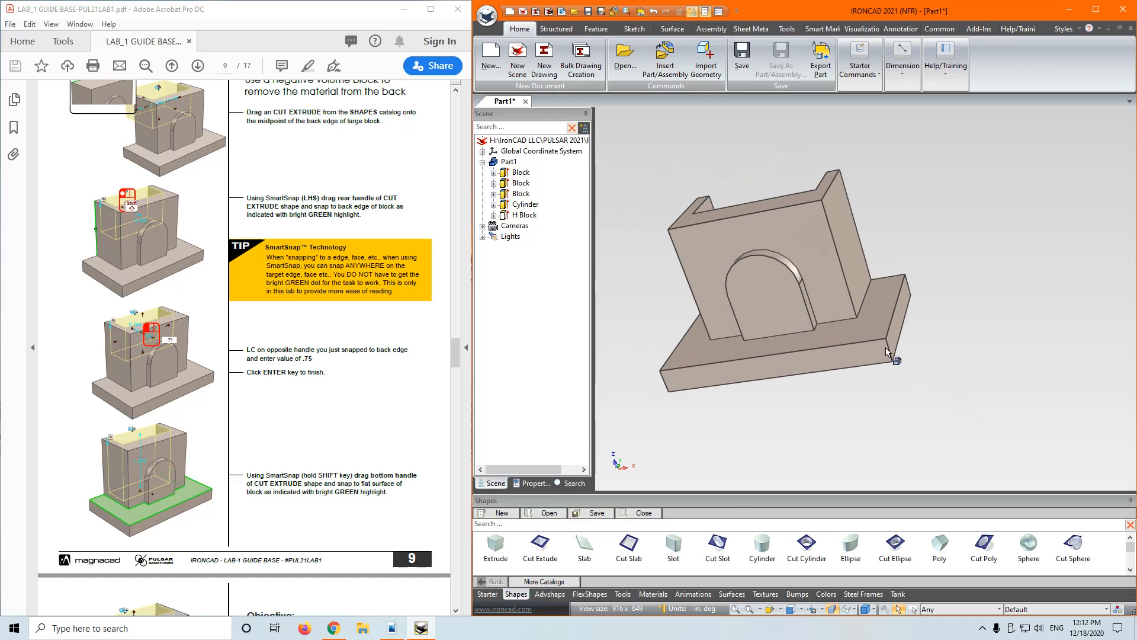
{"action": "middle_click_drag", "start_coordinate": [889, 352], "coordinate": [948, 348]}
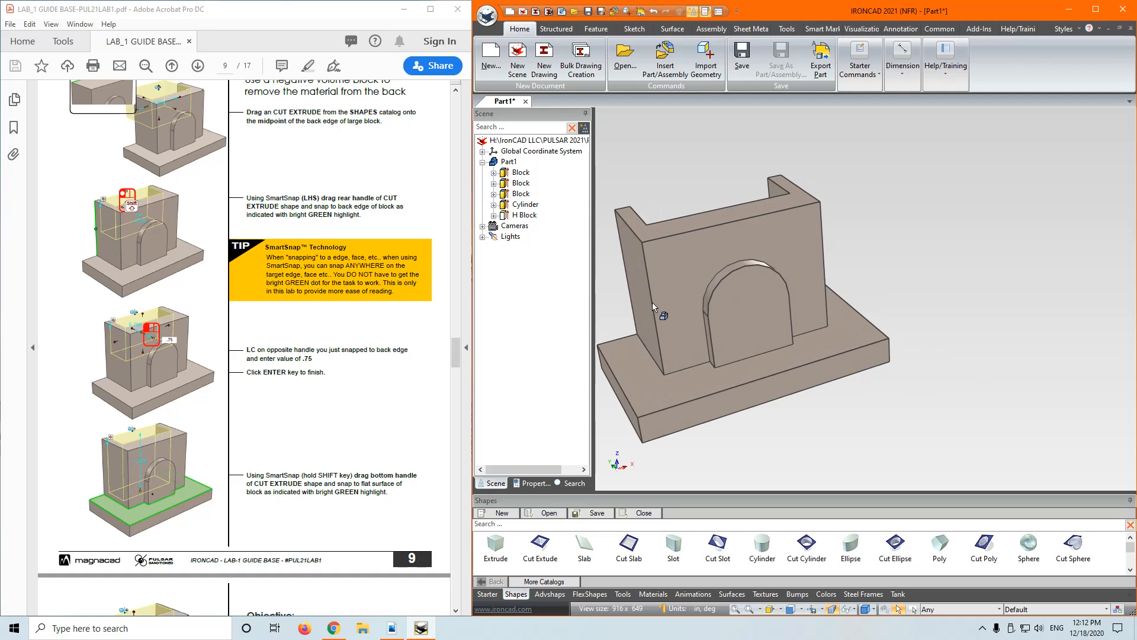
{"action": "mouse_move", "coordinate": [652, 307]}
{"action": "middle_mouse_down"}
{"action": "mouse_move", "coordinate": [694, 307]}
{"action": "mouse_move", "coordinate": [662, 307]}
{"action": "middle_mouse_up"}
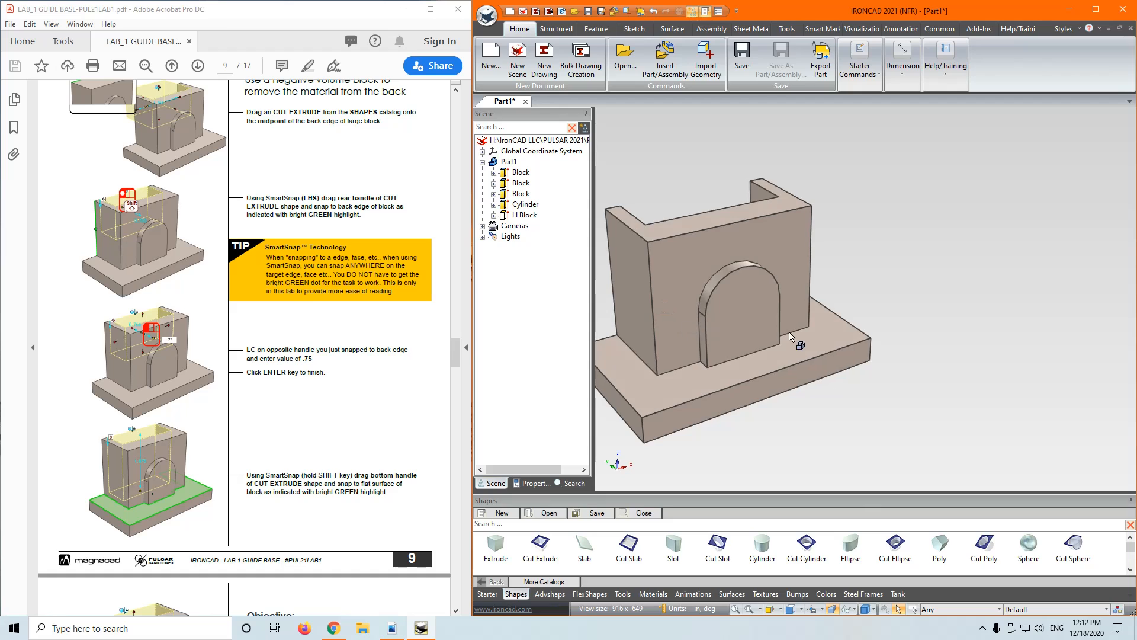
{"action": "mouse_move", "coordinate": [865, 352]}
{"action": "middle_mouse_down"}
{"action": "mouse_move", "coordinate": [909, 352]}
{"action": "mouse_move", "coordinate": [855, 353]}
{"action": "mouse_move", "coordinate": [943, 350]}
{"action": "mouse_move", "coordinate": [853, 349]}
{"action": "middle_mouse_up"}
{"action": "left_click_drag", "start_coordinate": [458, 360], "coordinate": [447, 385]}
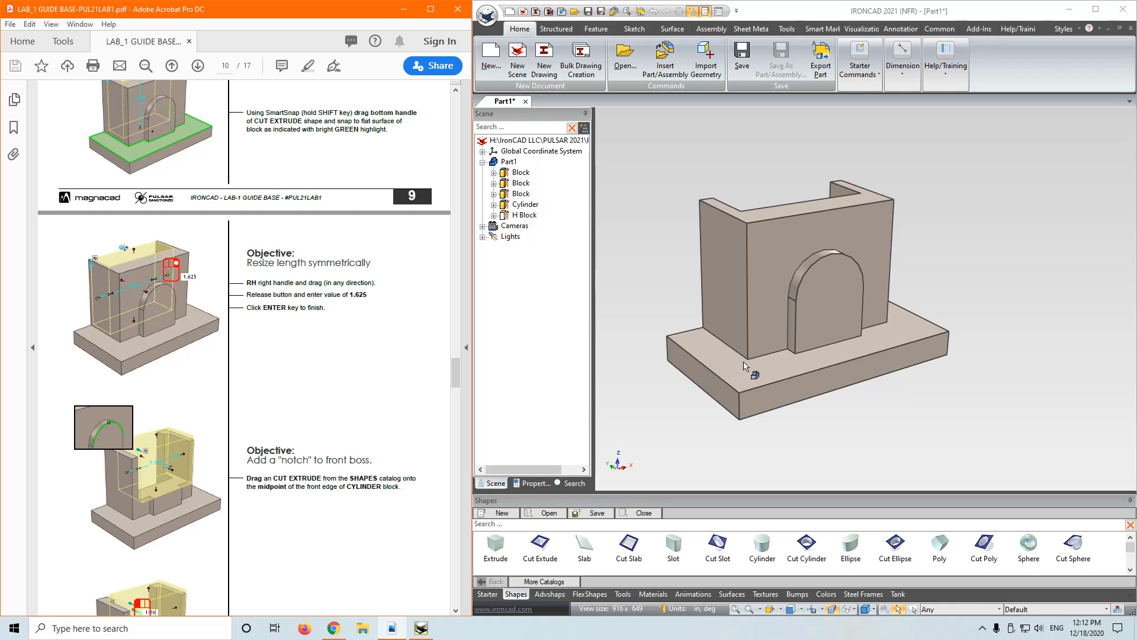
{"action": "left_click", "coordinate": [661, 305]}
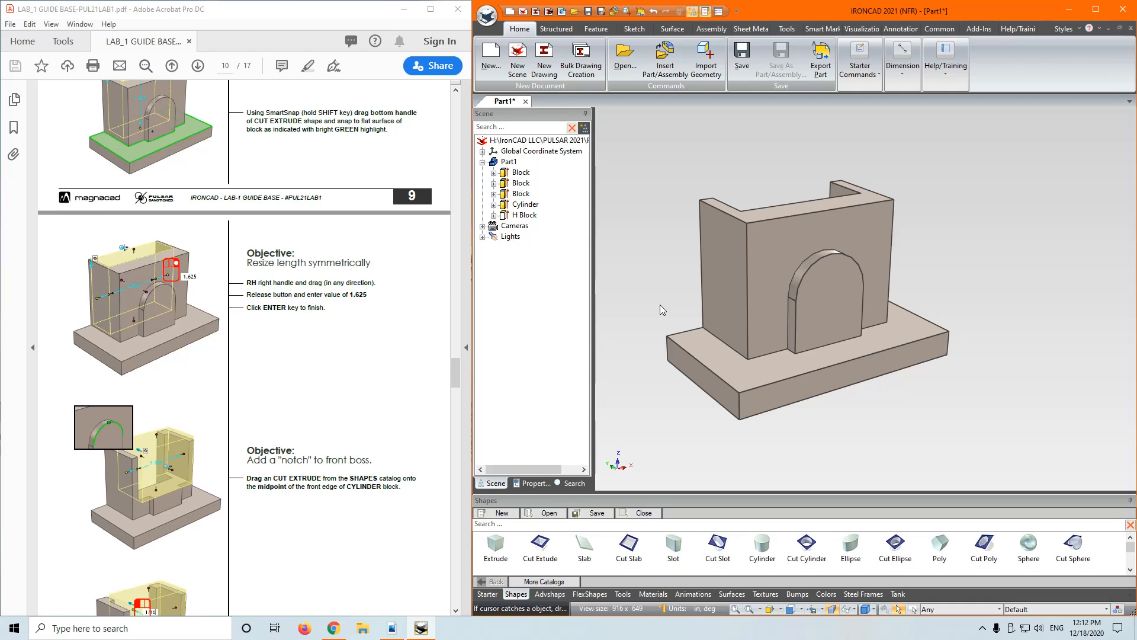
{"action": "middle_click_drag", "start_coordinate": [660, 305], "coordinate": [691, 386]}
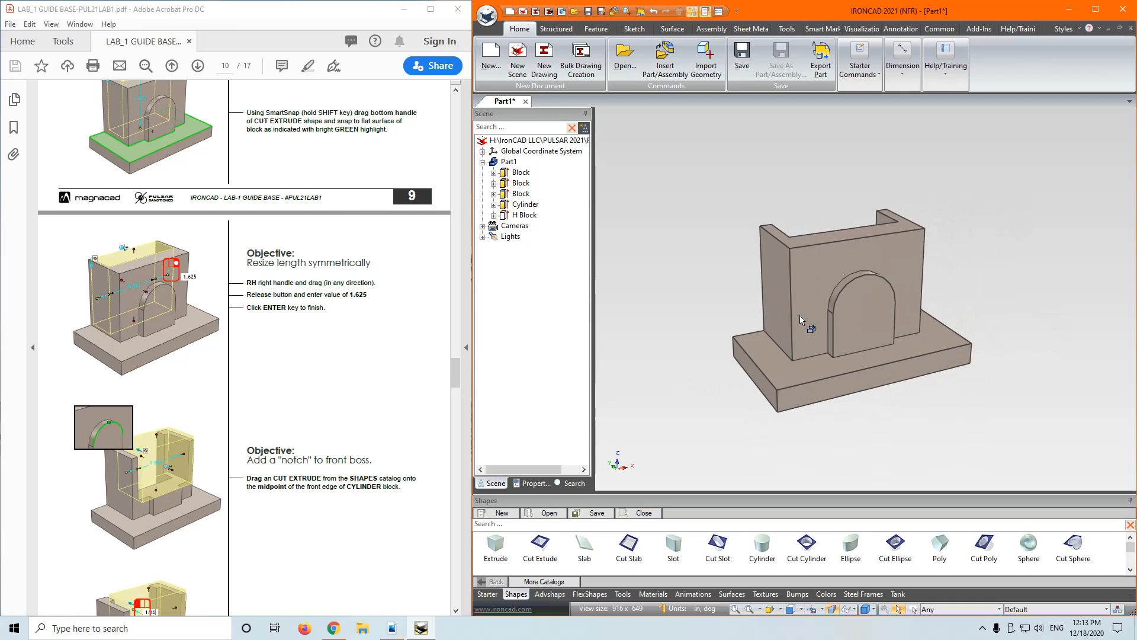
{"action": "scroll", "coordinate": [952, 302], "scroll_direction": "up", "scroll_amount": 2}
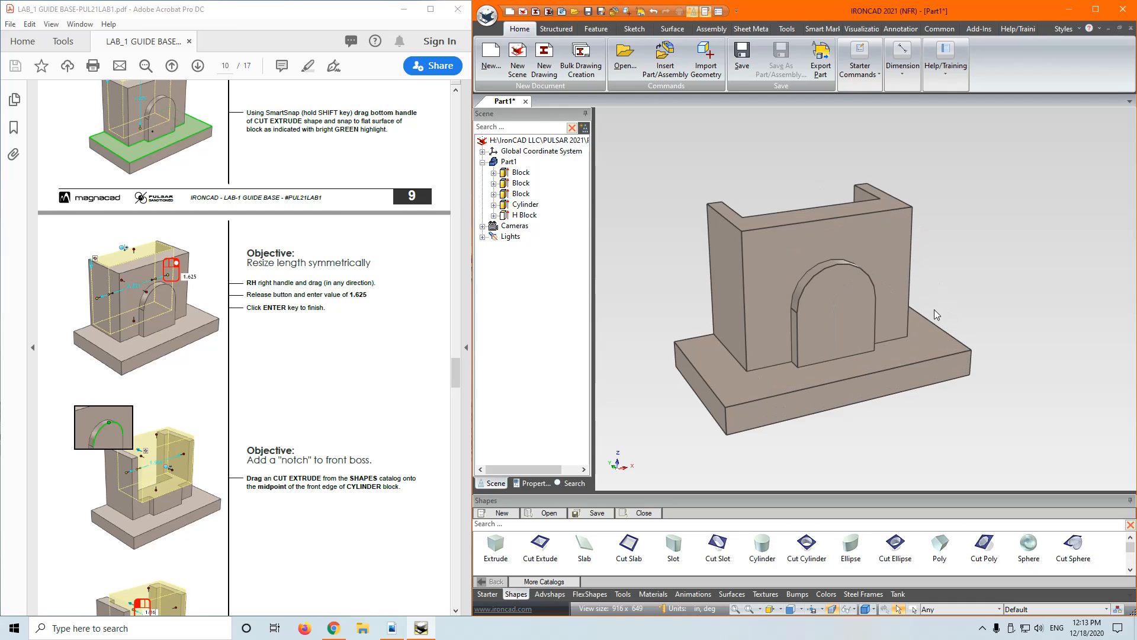
{"action": "mouse_move", "coordinate": [933, 309]}
{"action": "middle_mouse_down", "text": "shift"}
{"action": "mouse_move", "coordinate": [942, 295]}
{"action": "mouse_move", "coordinate": [913, 318]}
{"action": "middle_mouse_up", "text": "shift"}
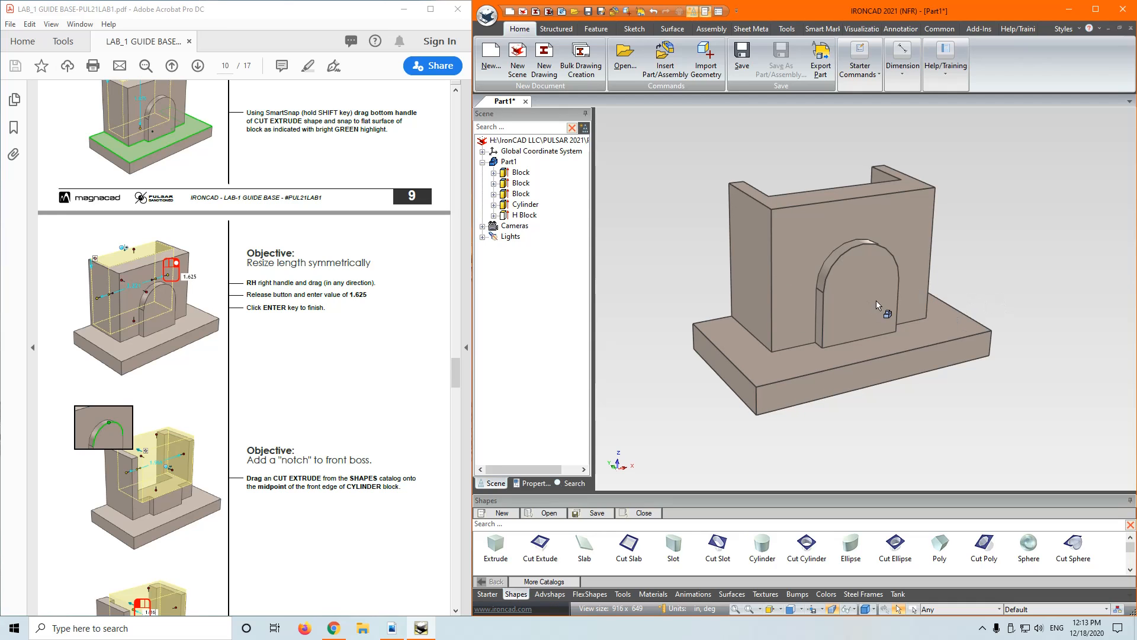
Consult the Function Key Reference in the help for the mouse and orbit camera controls
{"action": "key", "text": "F1"}
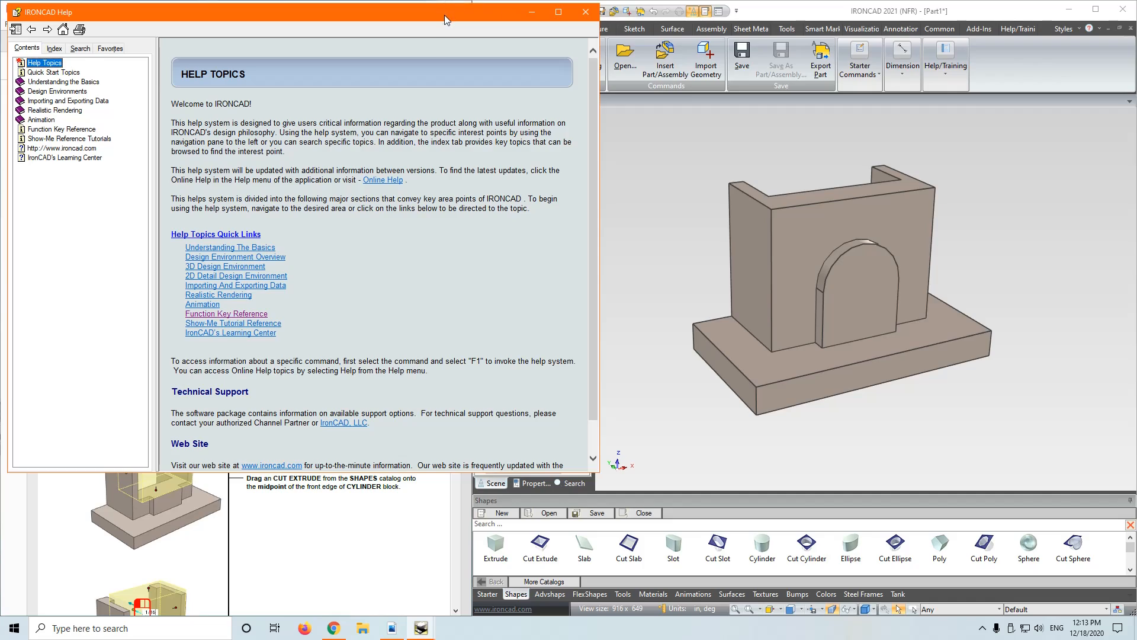
{"action": "left_click_drag", "start_coordinate": [444, 15], "coordinate": [926, 65]}
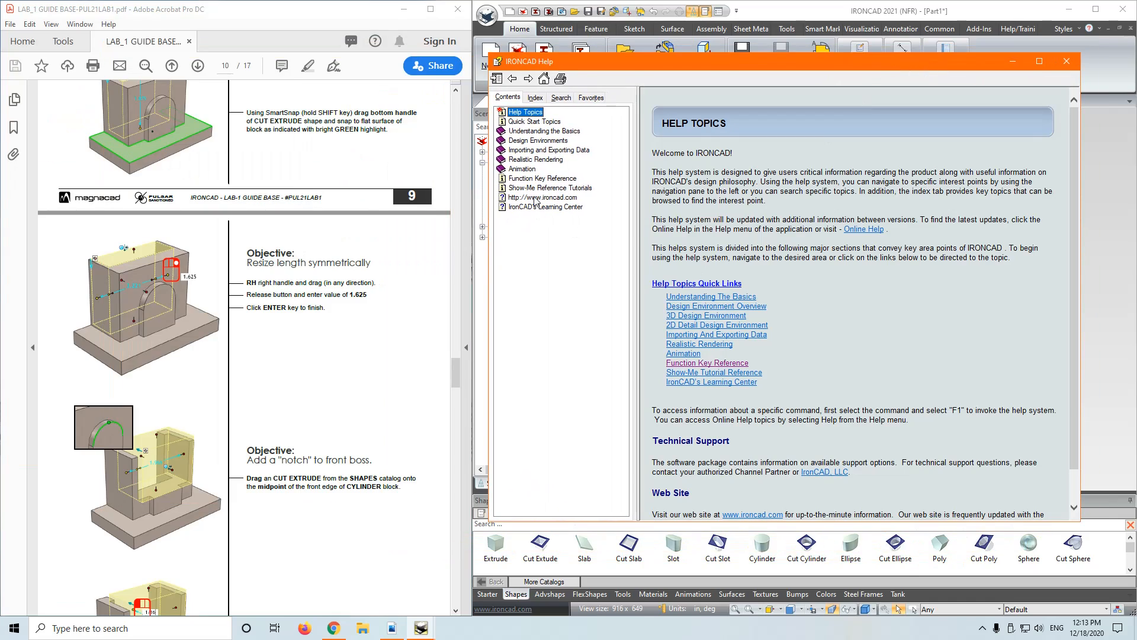
{"action": "left_click", "coordinate": [542, 178]}
{"action": "scroll", "coordinate": [731, 302], "scroll_direction": "down", "scroll_amount": 10}
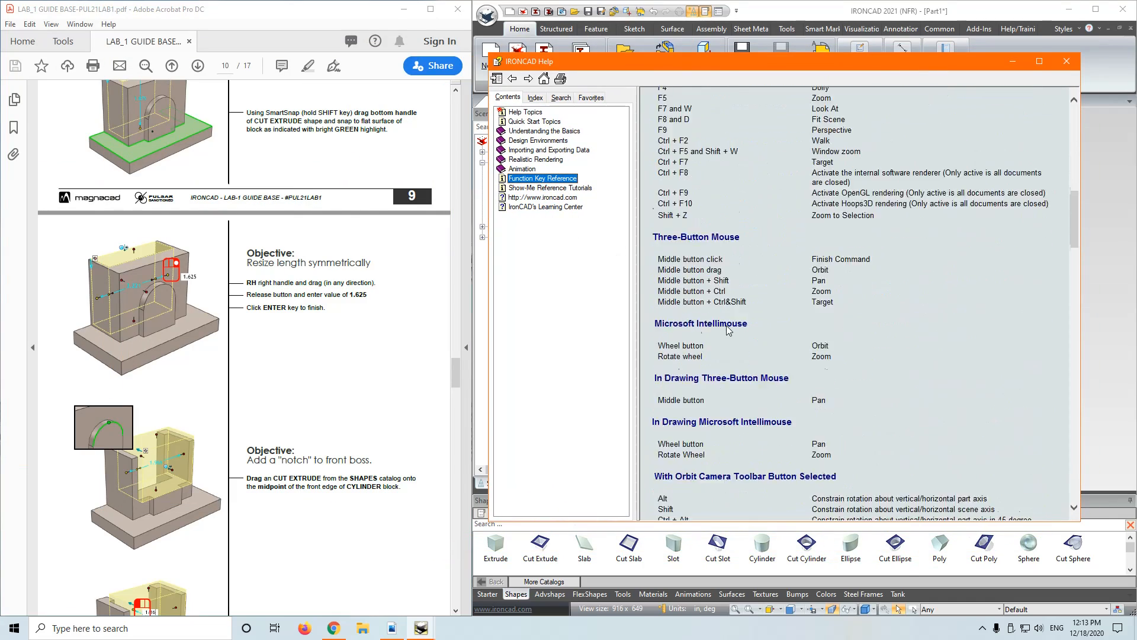
{"action": "scroll", "coordinate": [729, 330], "scroll_direction": "down", "scroll_amount": 15}
{"action": "scroll", "coordinate": [705, 367], "scroll_direction": "up", "scroll_amount": 14}
{"action": "scroll", "coordinate": [689, 405], "scroll_direction": "down", "scroll_amount": 3}
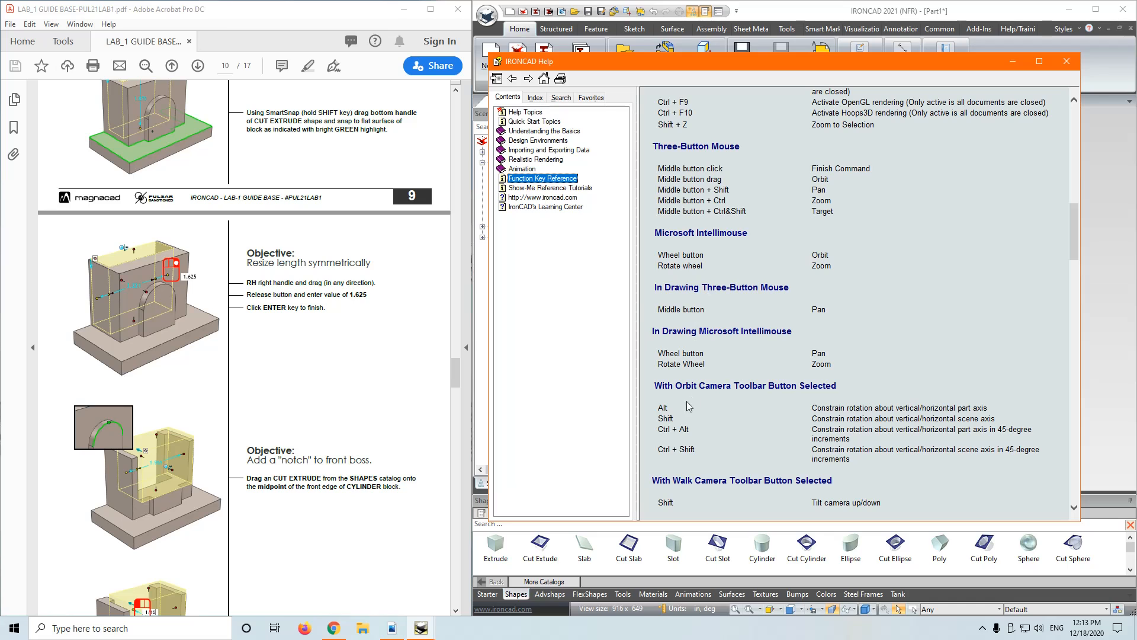
{"action": "left_click", "coordinate": [1066, 61]}
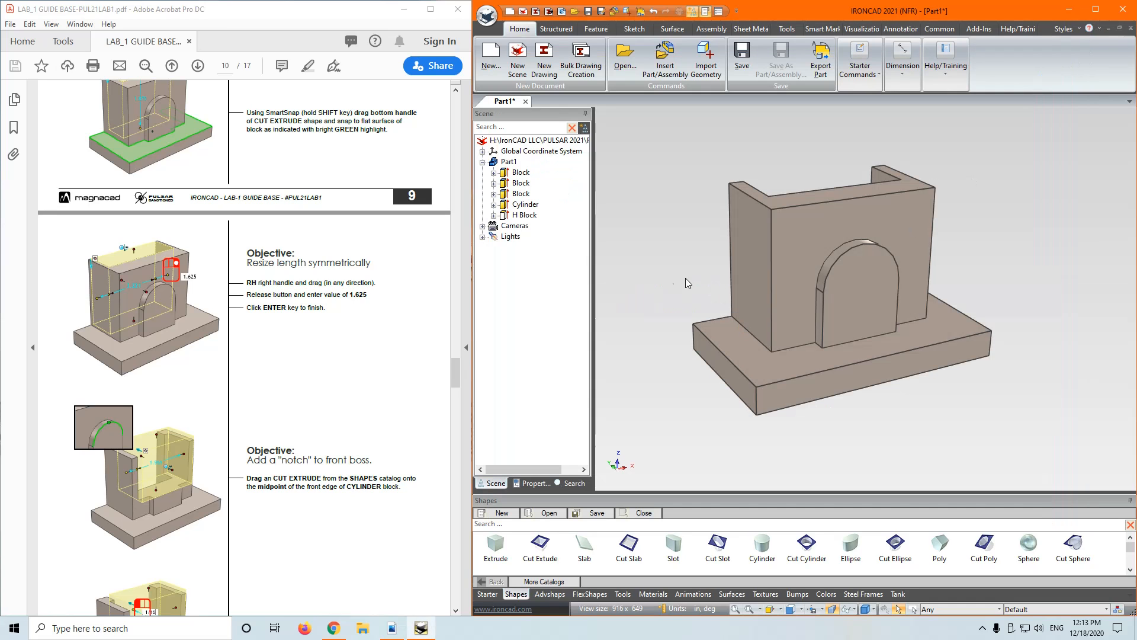
Resize the rear cut's length symmetrically about its center to 1.625
{"action": "middle_click_drag", "start_coordinate": [643, 288], "coordinate": [643, 290]}
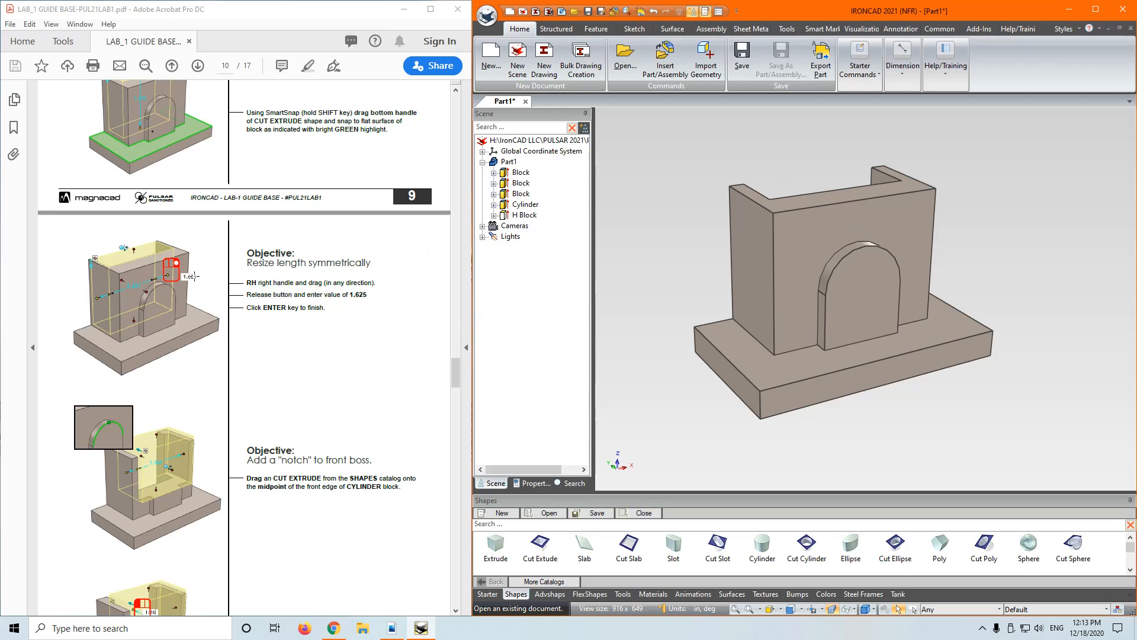
{"action": "left_click", "coordinate": [525, 215]}
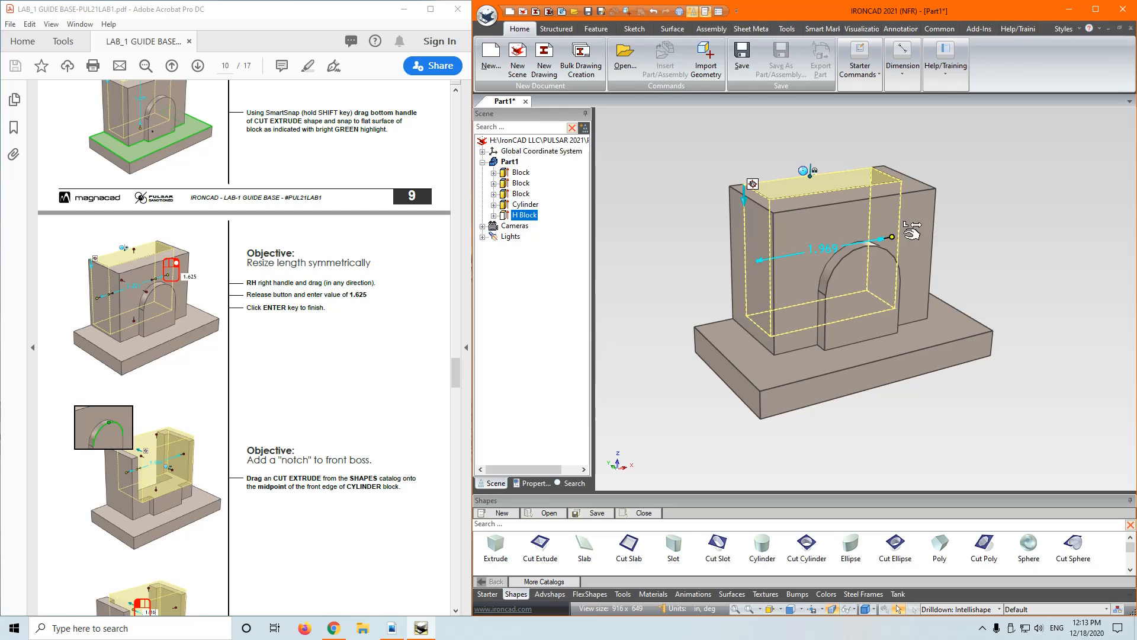
{"action": "left_click_drag", "start_coordinate": [892, 237], "coordinate": [944, 227]}
{"action": "type", "text": "1.625"}
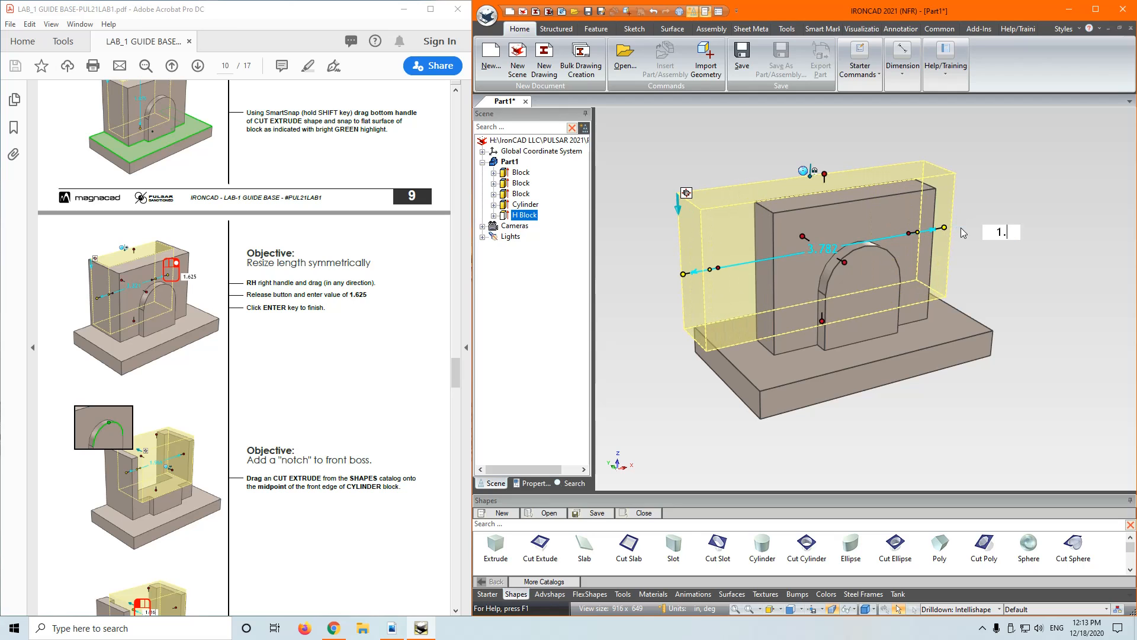
{"action": "key", "text": "Return"}
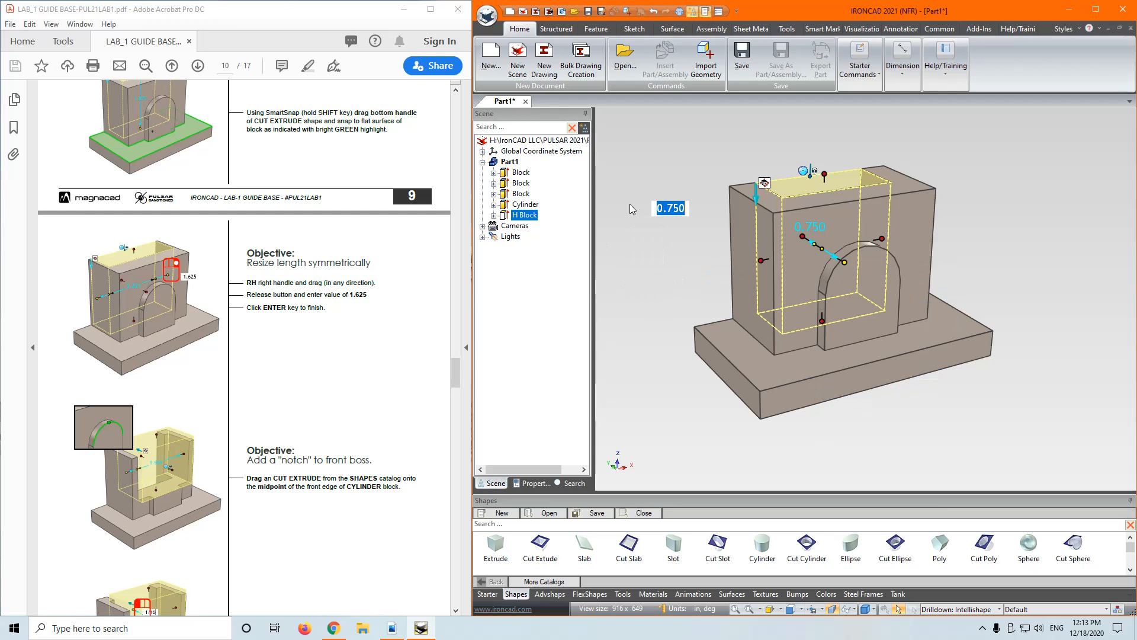
{"action": "right_click_drag", "start_coordinate": [882, 239], "coordinate": [1013, 227]}
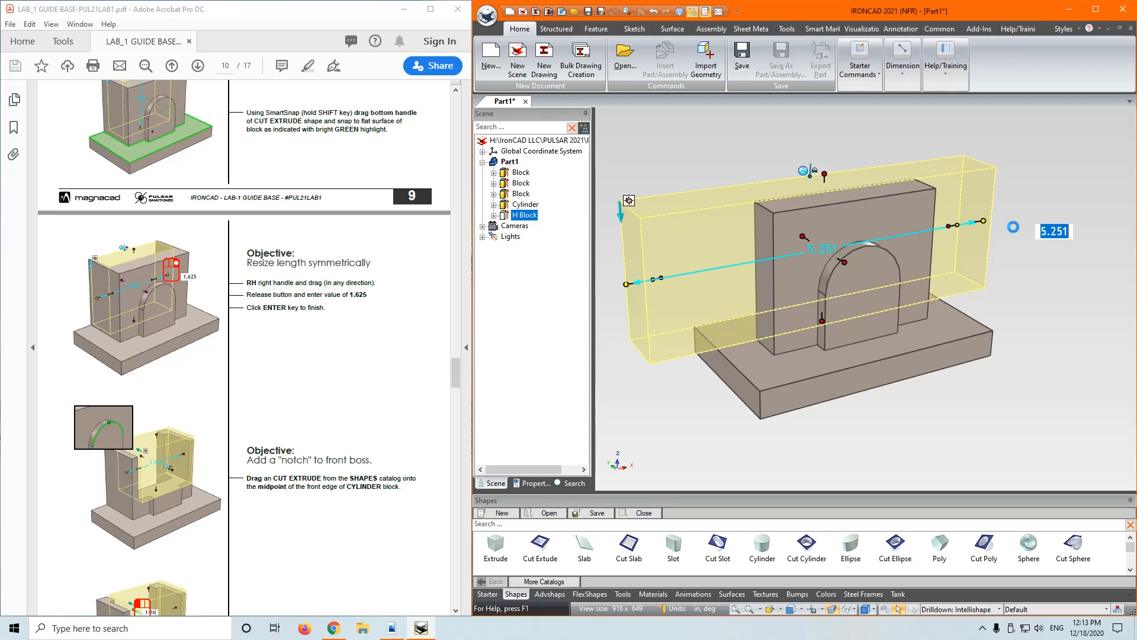
{"action": "type", "text": "1.625"}
{"action": "key", "text": "Return"}
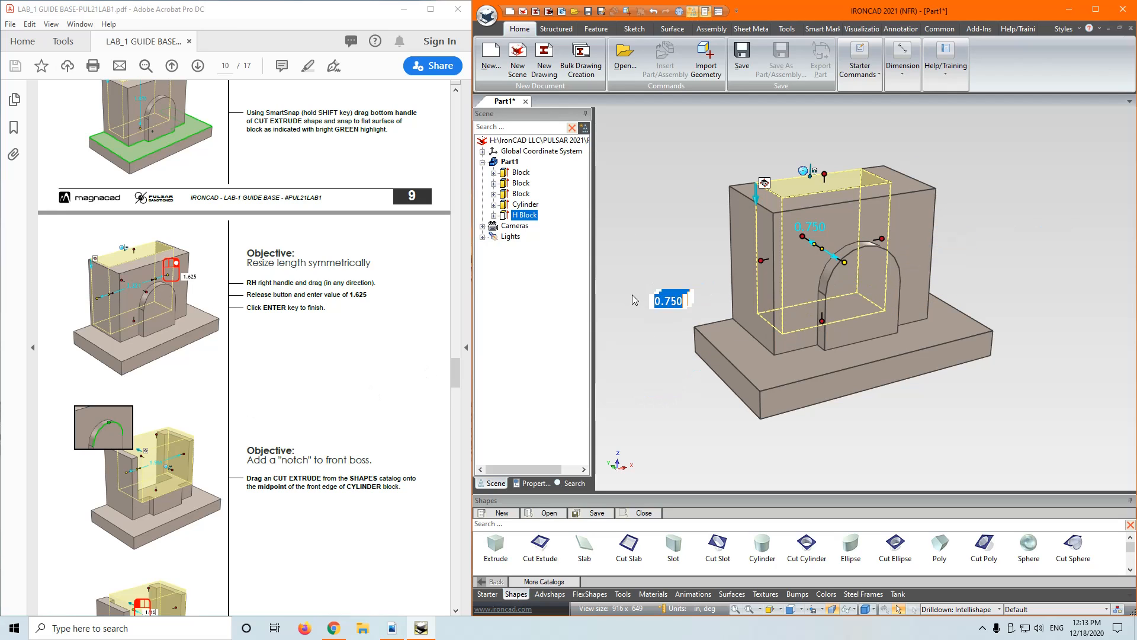
Place a Cut Extrude shape on the midpoint of the cylinder boss's front edge to start the notch
{"action": "scroll", "coordinate": [184, 455], "scroll_direction": "down", "scroll_amount": 4}
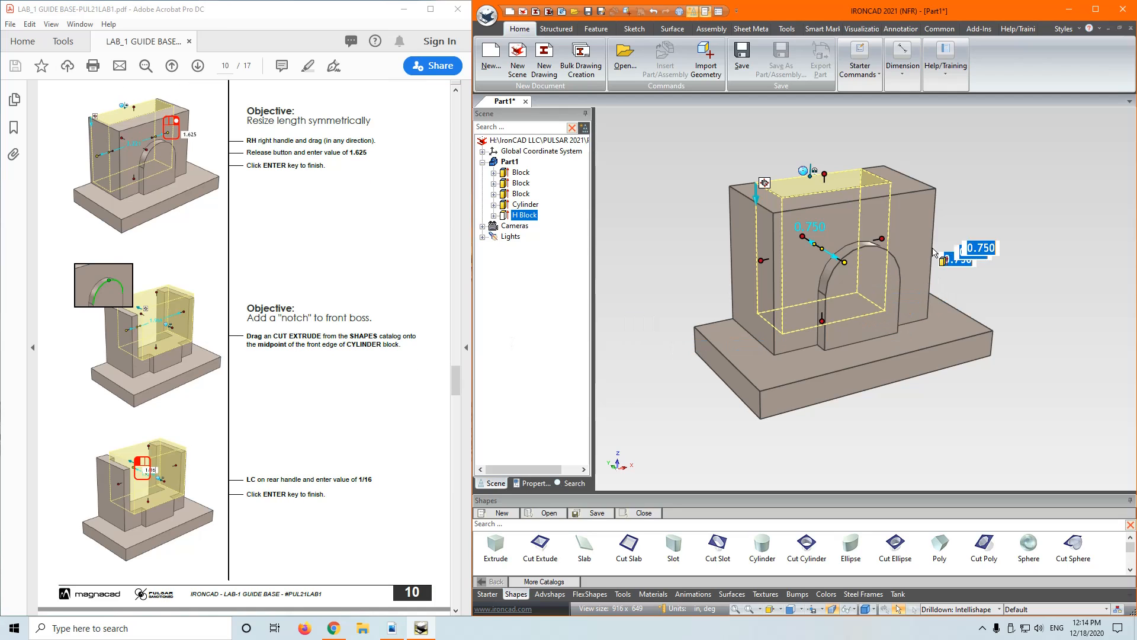
{"action": "left_click", "coordinate": [966, 252]}
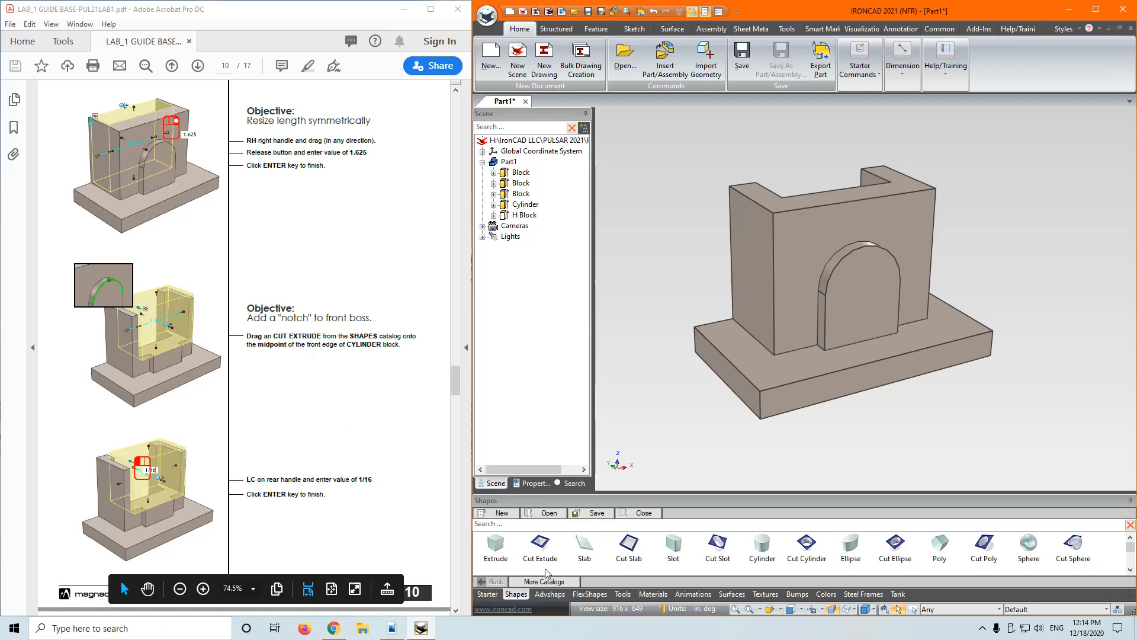
{"action": "left_click_drag", "start_coordinate": [539, 552], "coordinate": [866, 246]}
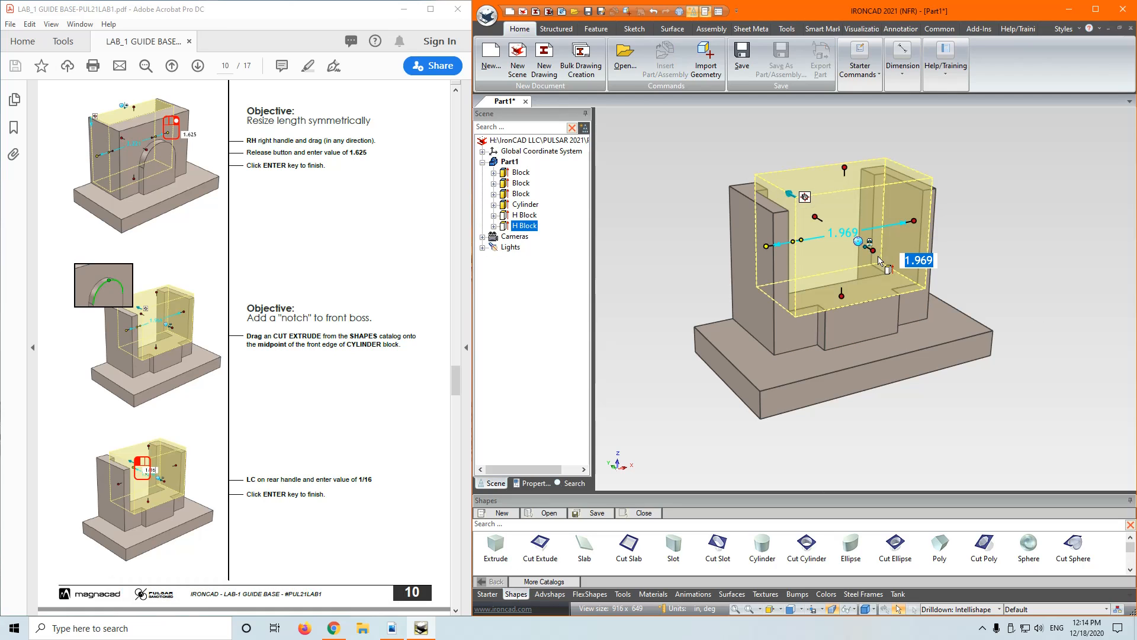
Set the notch cut's depth to 1/16 from its rear side and deselect the shape
{"action": "scroll", "coordinate": [301, 378], "scroll_direction": "down", "scroll_amount": 2}
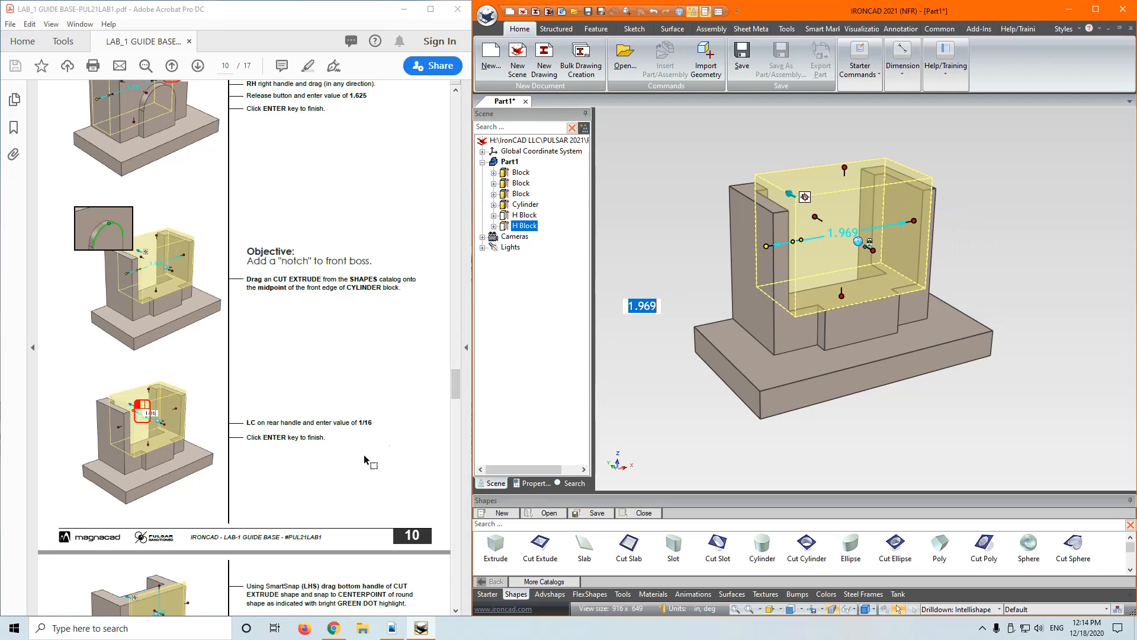
{"action": "left_click", "coordinate": [821, 214]}
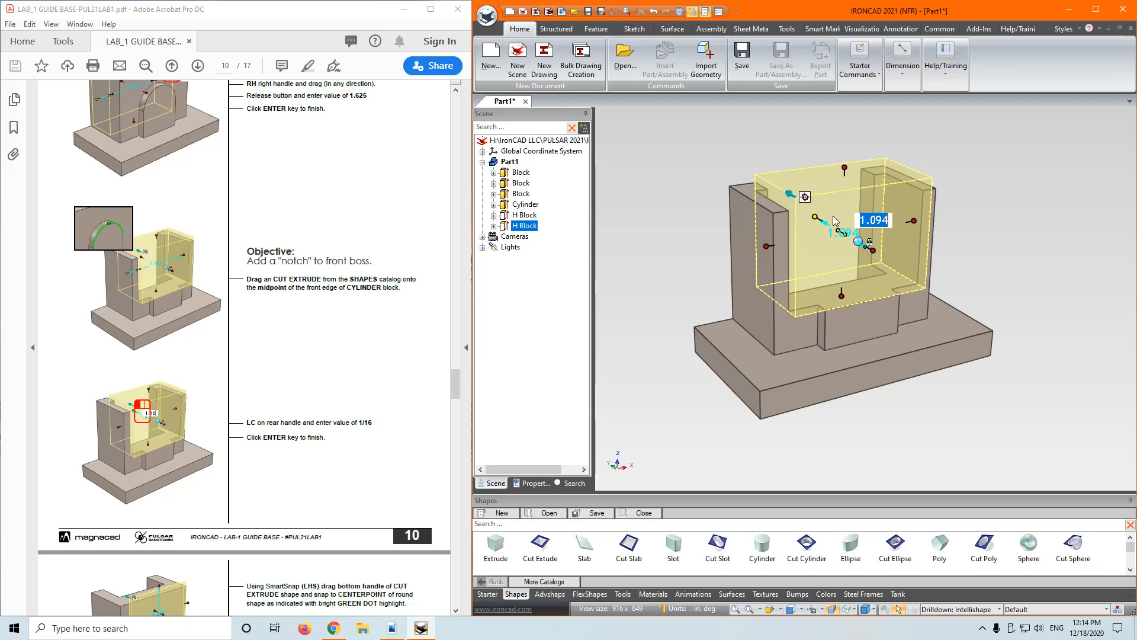
{"action": "type", "text": "1/16"}
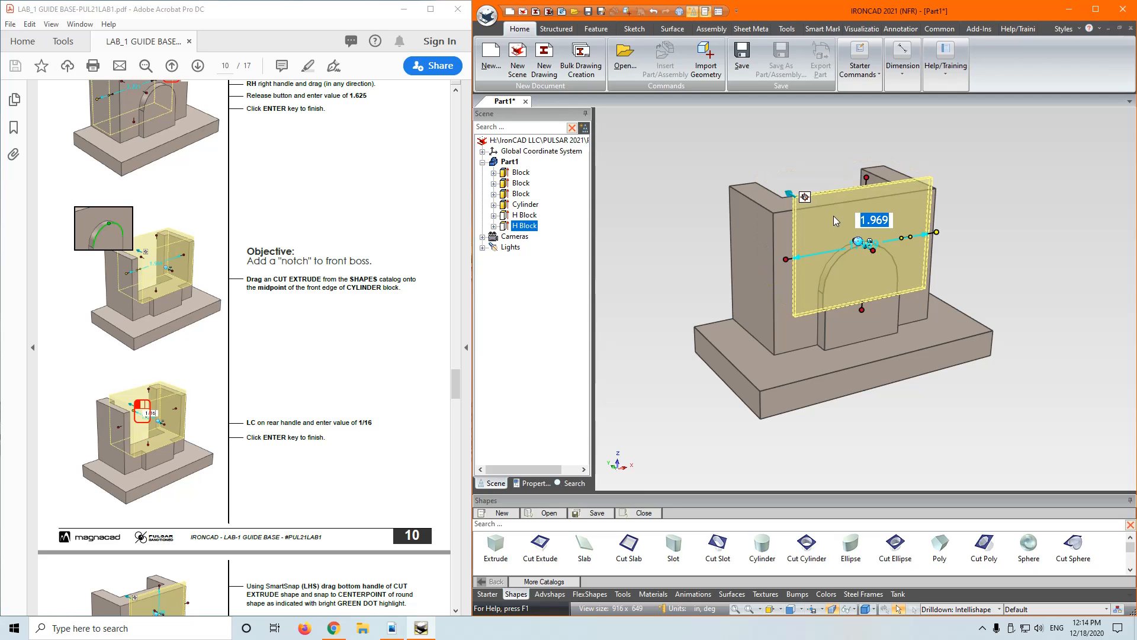
{"action": "key", "text": "Return"}
{"action": "left_click", "coordinate": [993, 263]}
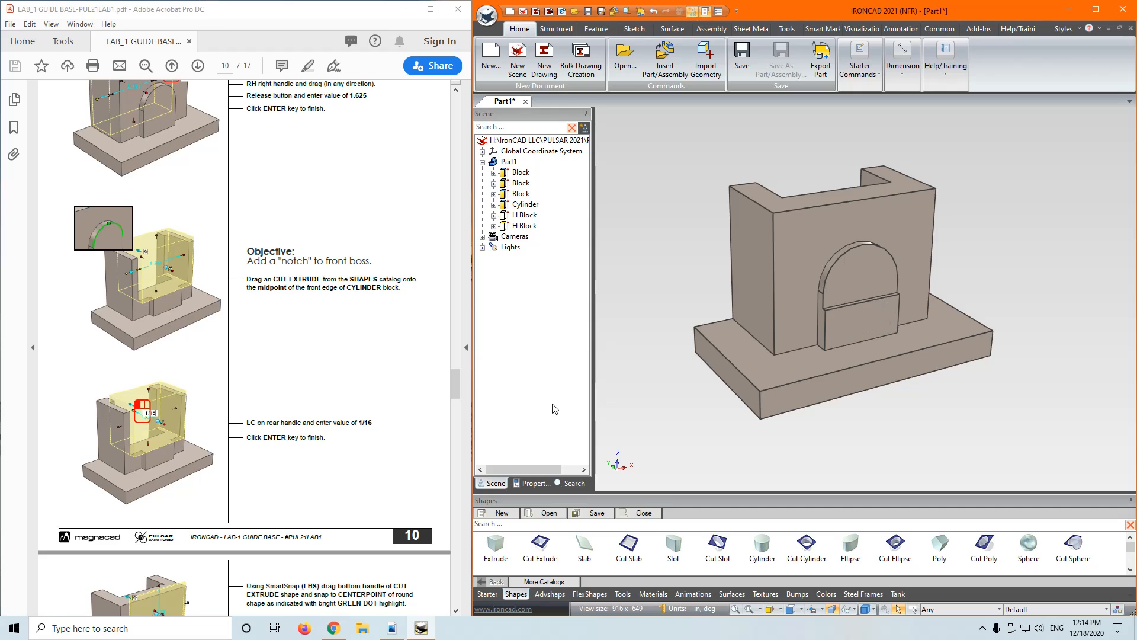
Read the guide's page 11 instructions for snapping the notch cut's bottom handle and entering an equation in the value field
{"action": "scroll", "coordinate": [315, 394], "scroll_direction": "down", "scroll_amount": 2}
{"action": "scroll", "coordinate": [314, 393], "scroll_direction": "down", "scroll_amount": 7}
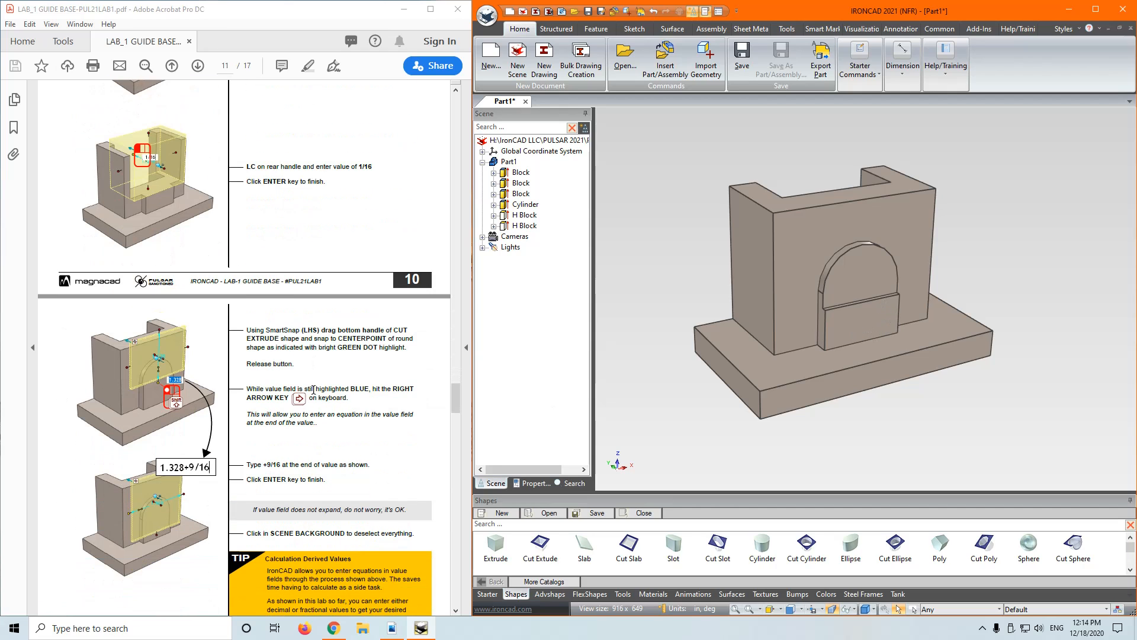
{"action": "left_click", "coordinate": [850, 288]}
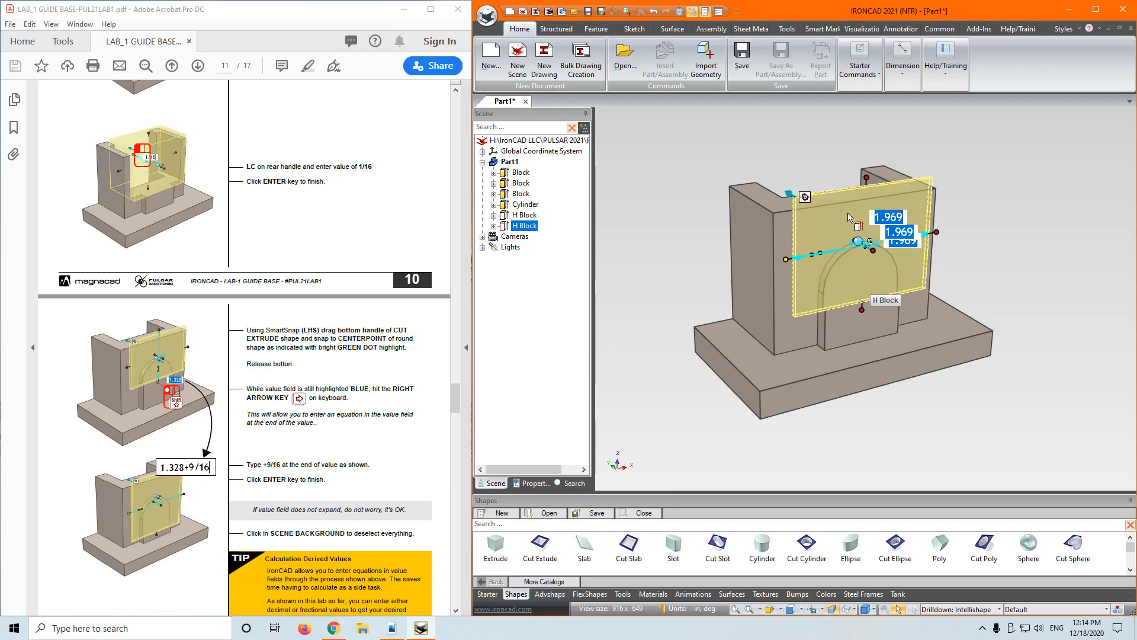
{"action": "left_click", "coordinate": [1012, 184]}
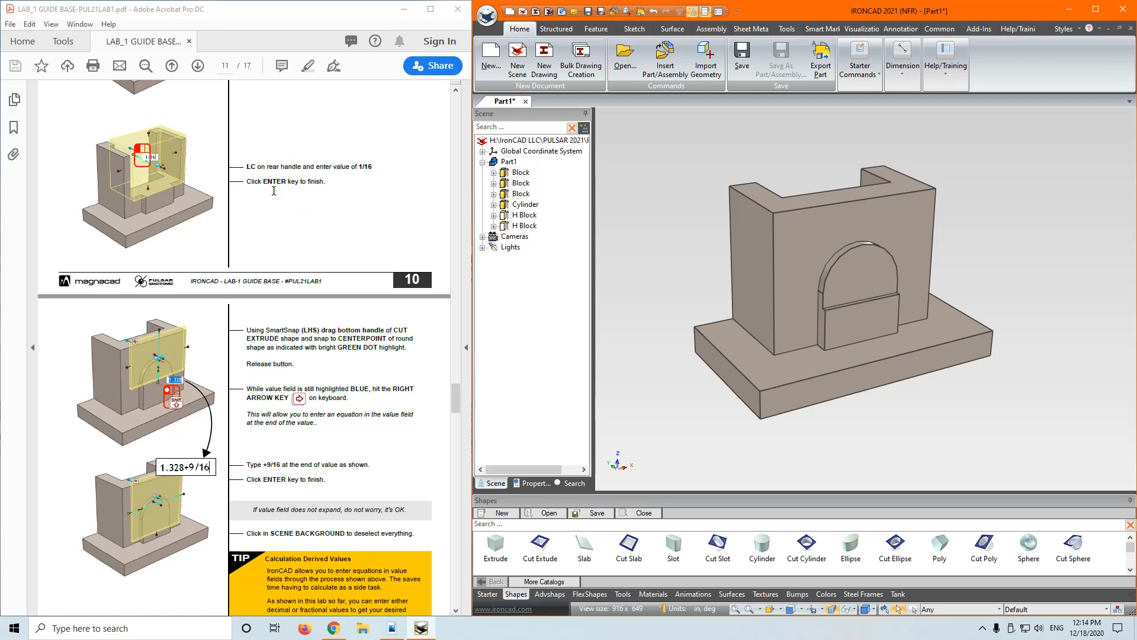
{"action": "scroll", "coordinate": [302, 358], "scroll_direction": "down", "scroll_amount": 2}
{"action": "scroll", "coordinate": [302, 358], "scroll_direction": "down", "scroll_amount": 1}
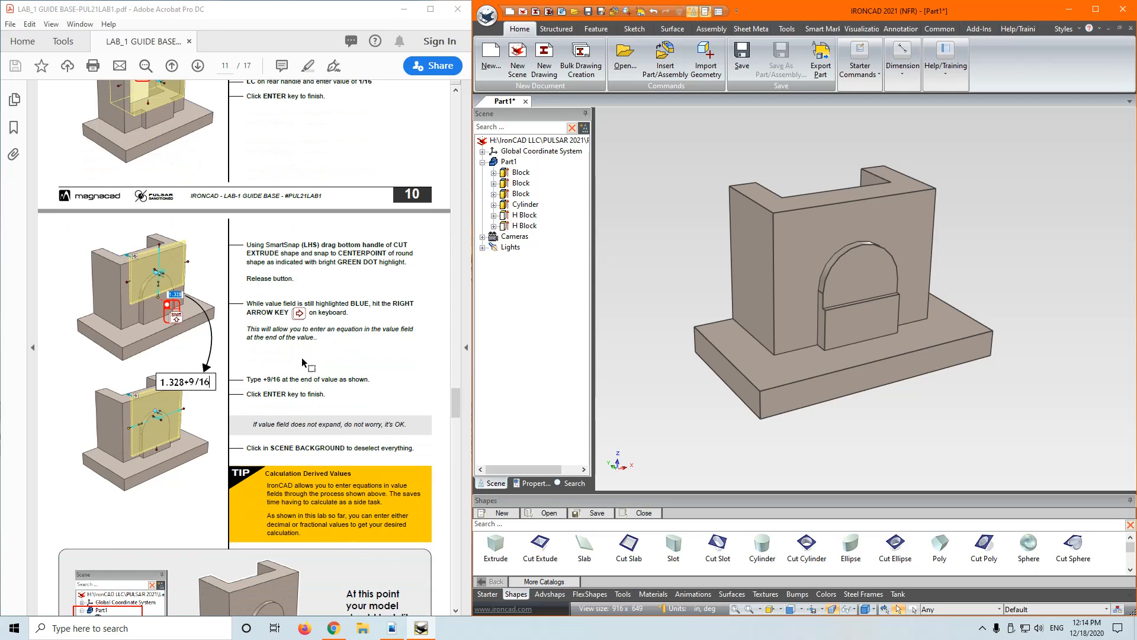
{"action": "right_click", "coordinate": [301, 315]}
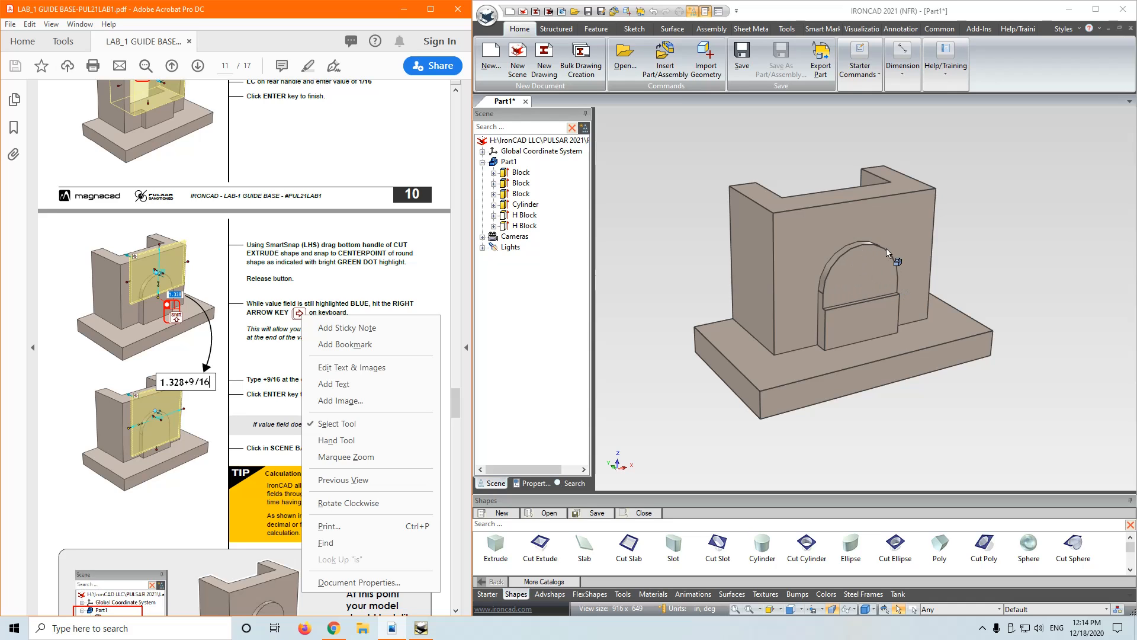
{"action": "left_click", "coordinate": [193, 250]}
{"action": "left_click", "coordinate": [408, 288]}
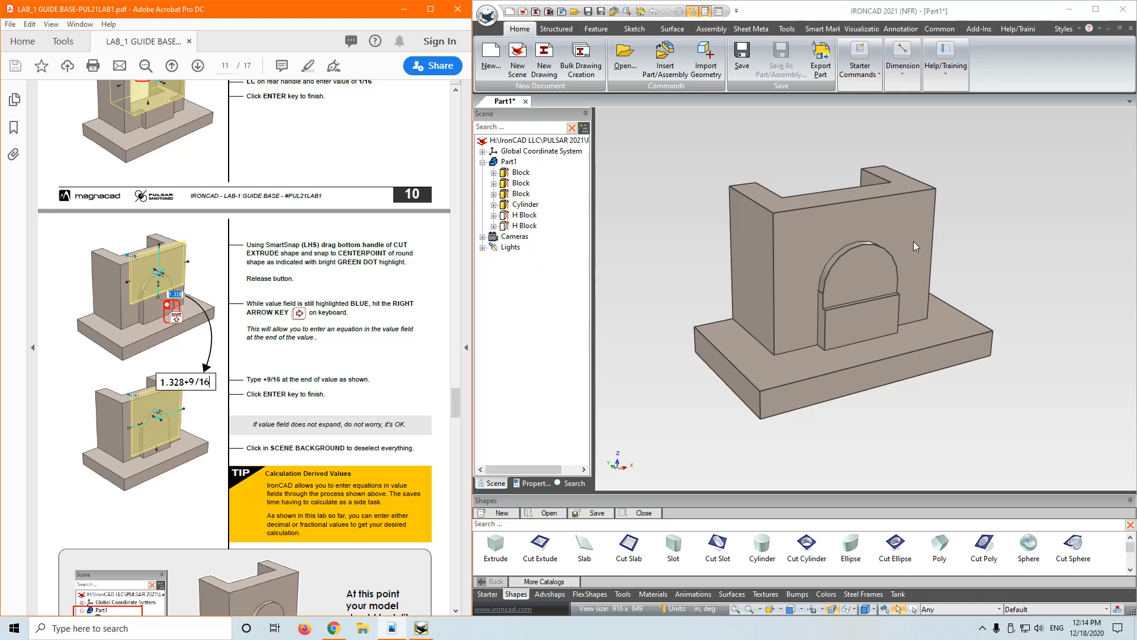
Snap the notch cut's bottom to the centerpoint of the rounded boss, extend its height to 1.328+9/16, and deselect it
{"action": "left_click", "coordinate": [862, 257]}
{"action": "left_click", "coordinate": [862, 252]}
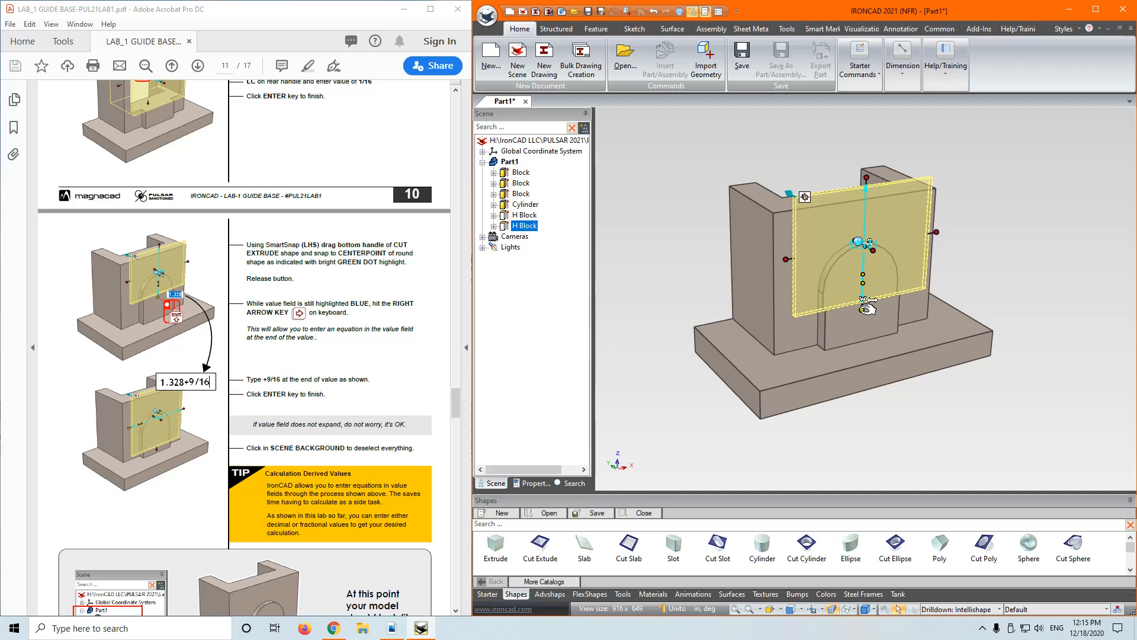
{"action": "left_click_drag", "start_coordinate": [867, 308], "coordinate": [862, 285]}
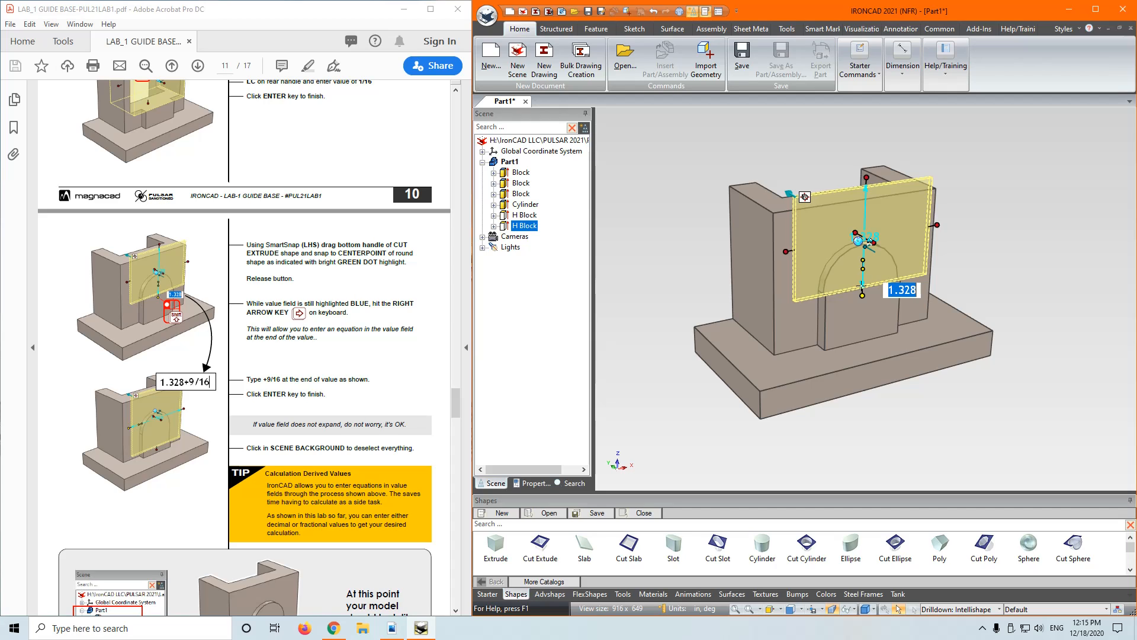
{"action": "key", "text": "Right"}
{"action": "type", "text": "+9/16"}
{"action": "key", "text": "Return"}
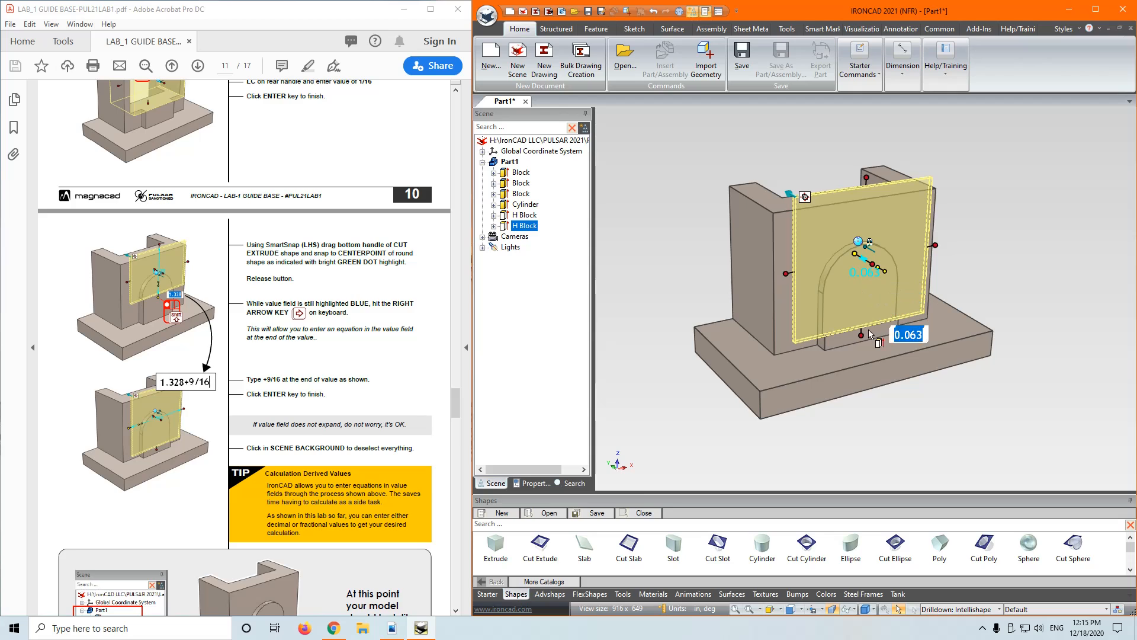
{"action": "left_click", "coordinate": [1005, 279]}
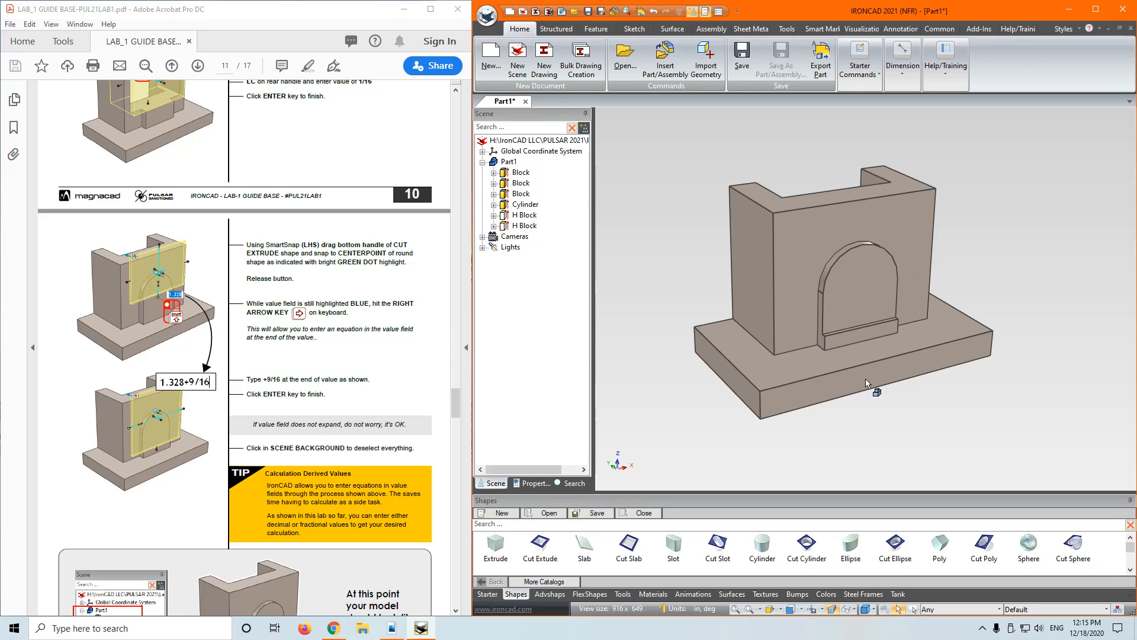
Compare the model with the guide's page 11 checkpoint, read the page 12 smoothness objective, and examine the boss's round edge up close
{"action": "scroll", "coordinate": [371, 305], "scroll_direction": "down", "scroll_amount": 5}
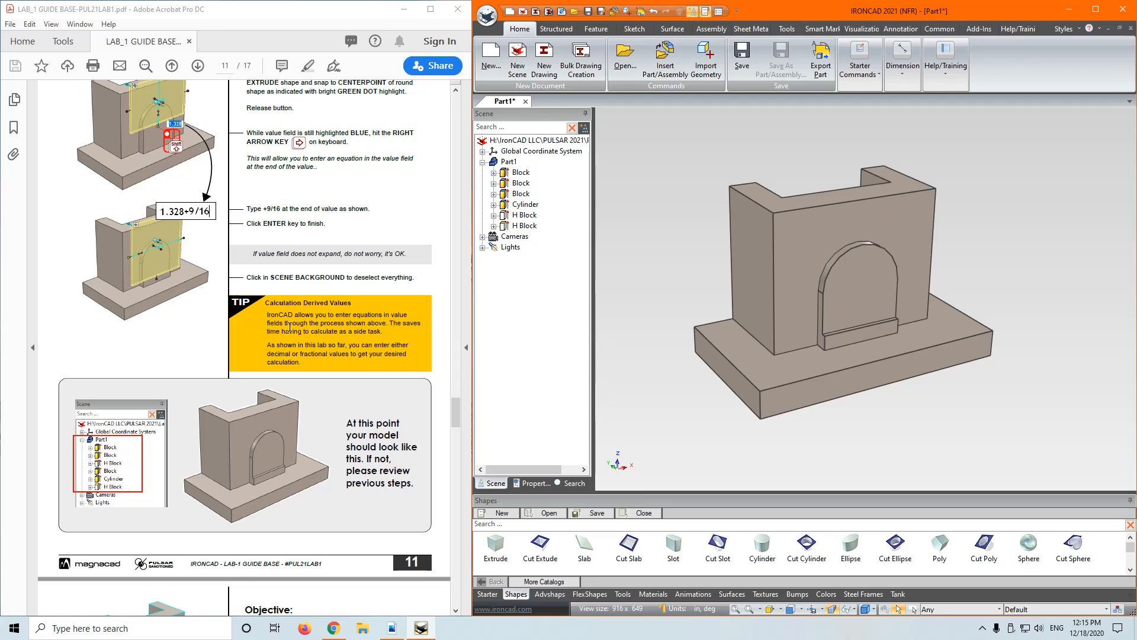
{"action": "scroll", "coordinate": [321, 303], "scroll_direction": "down", "scroll_amount": 2}
{"action": "scroll", "coordinate": [320, 303], "scroll_direction": "up", "scroll_amount": 1}
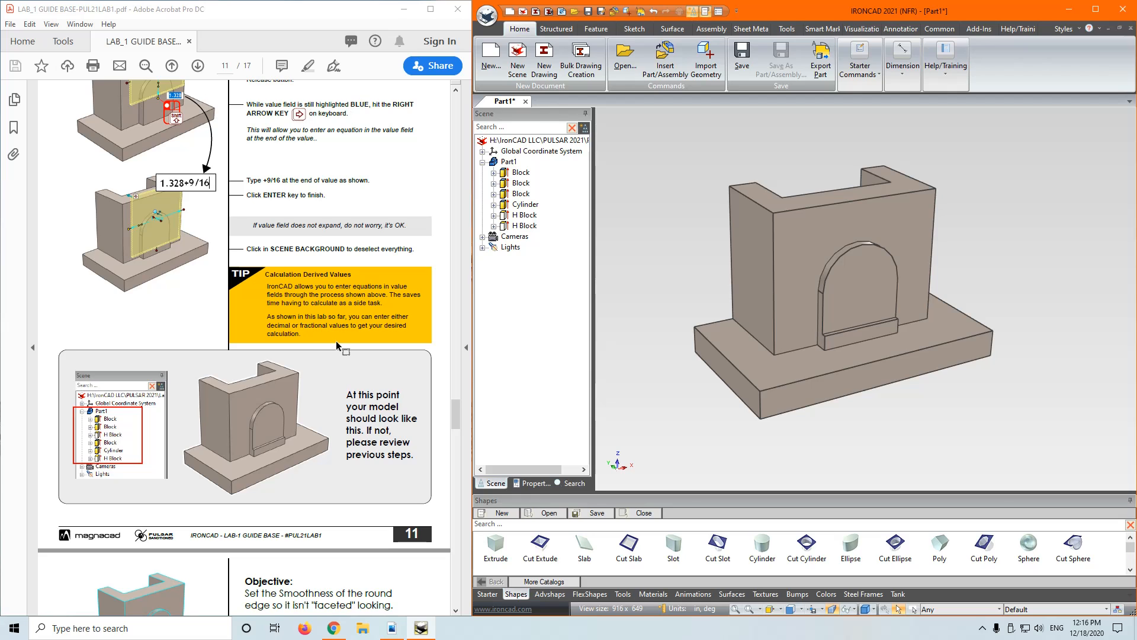
{"action": "scroll", "coordinate": [332, 341], "scroll_direction": "down", "scroll_amount": 3}
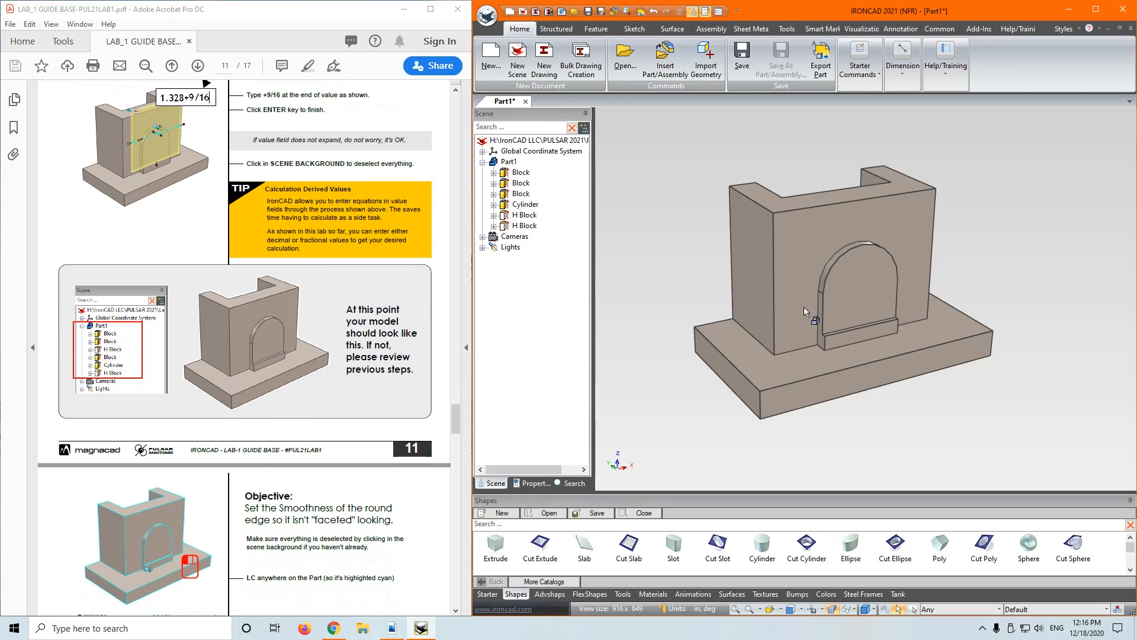
{"action": "scroll", "coordinate": [277, 332], "scroll_direction": "down", "scroll_amount": 5}
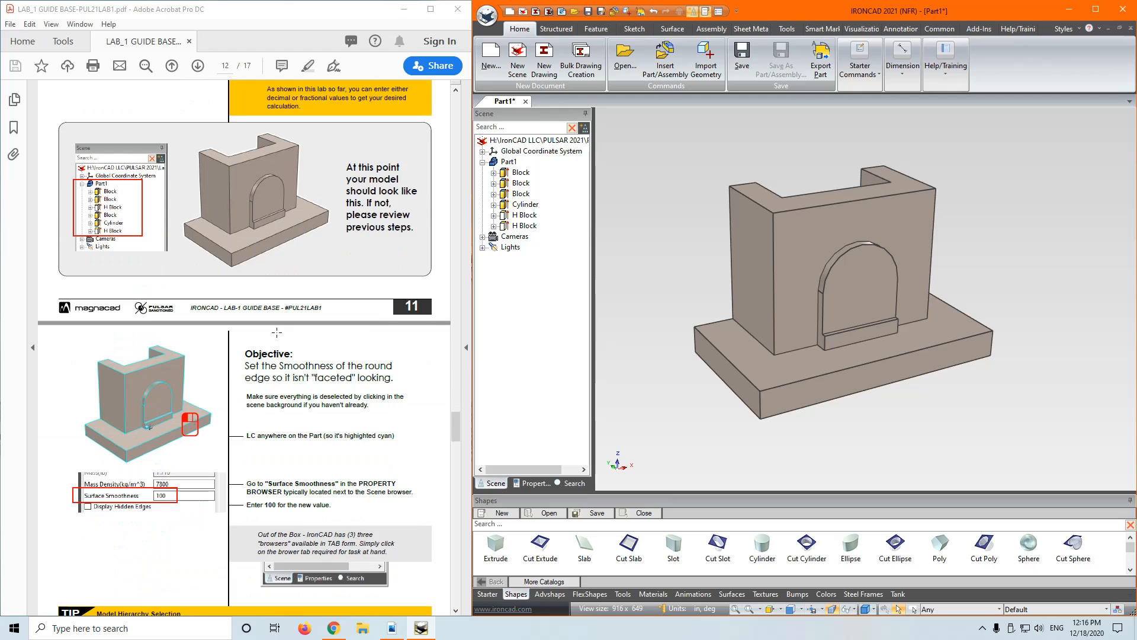
{"action": "scroll", "coordinate": [277, 332], "scroll_direction": "down", "scroll_amount": 6}
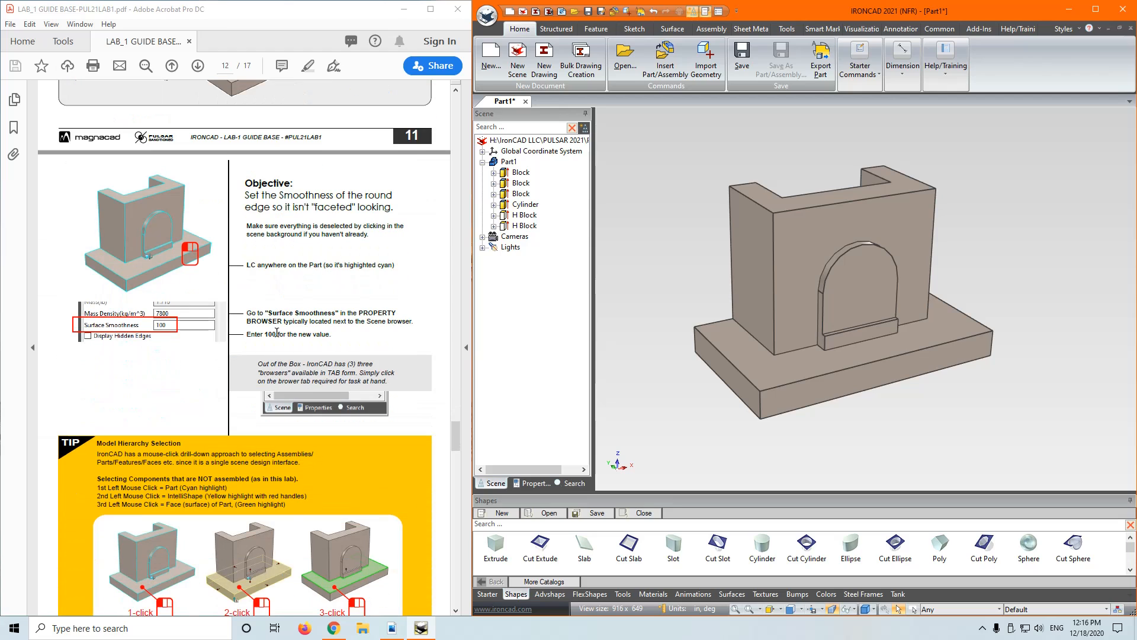
{"action": "scroll", "coordinate": [876, 299], "scroll_direction": "down", "scroll_amount": 1}
{"action": "scroll", "coordinate": [816, 281], "scroll_direction": "up", "scroll_amount": 4}
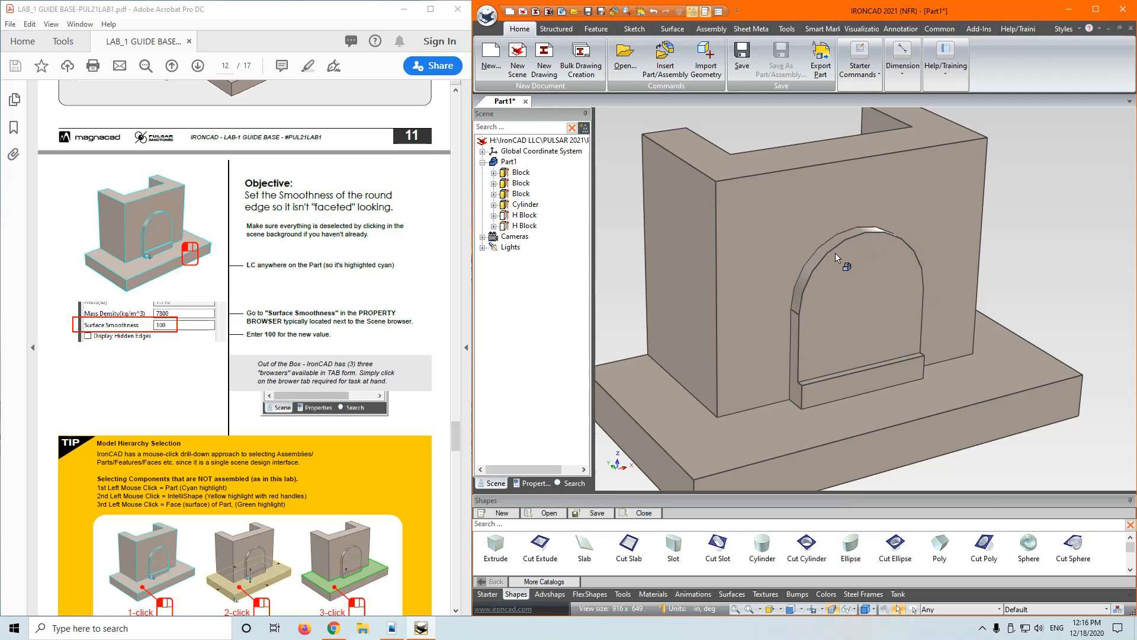
{"action": "scroll", "coordinate": [816, 285], "scroll_direction": "down", "scroll_amount": 1}
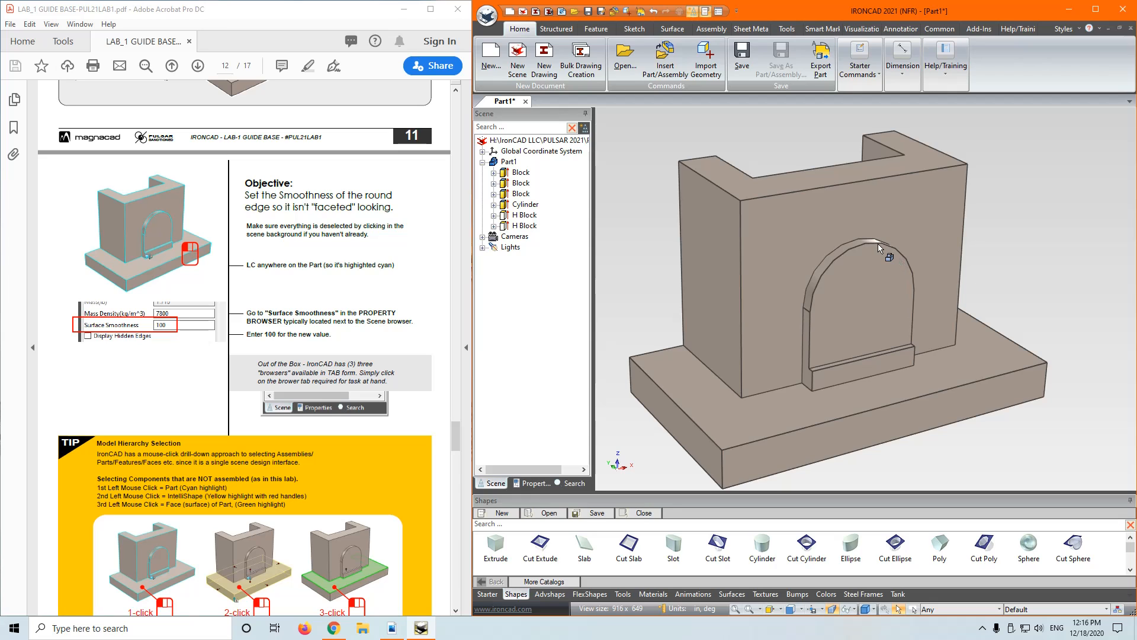
{"action": "scroll", "coordinate": [880, 245], "scroll_direction": "down", "scroll_amount": 1}
{"action": "middle_click_drag", "start_coordinate": [878, 244], "coordinate": [867, 230], "text": "shift"}
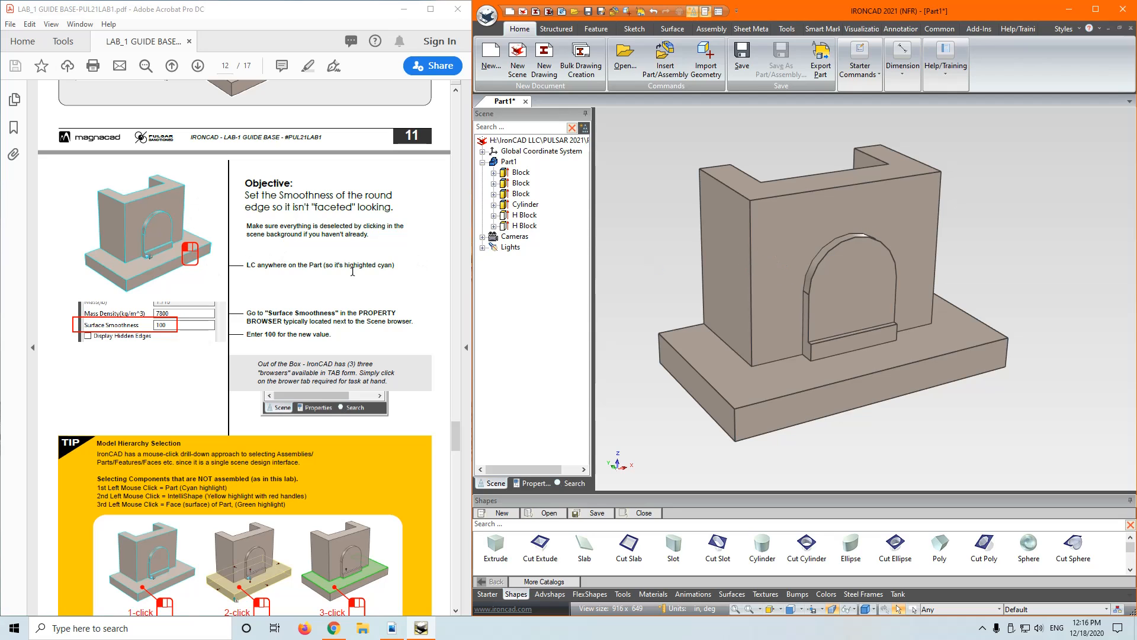
Set the whole part's Surface Smoothness to 100 in its properties
{"action": "left_click", "coordinate": [788, 250]}
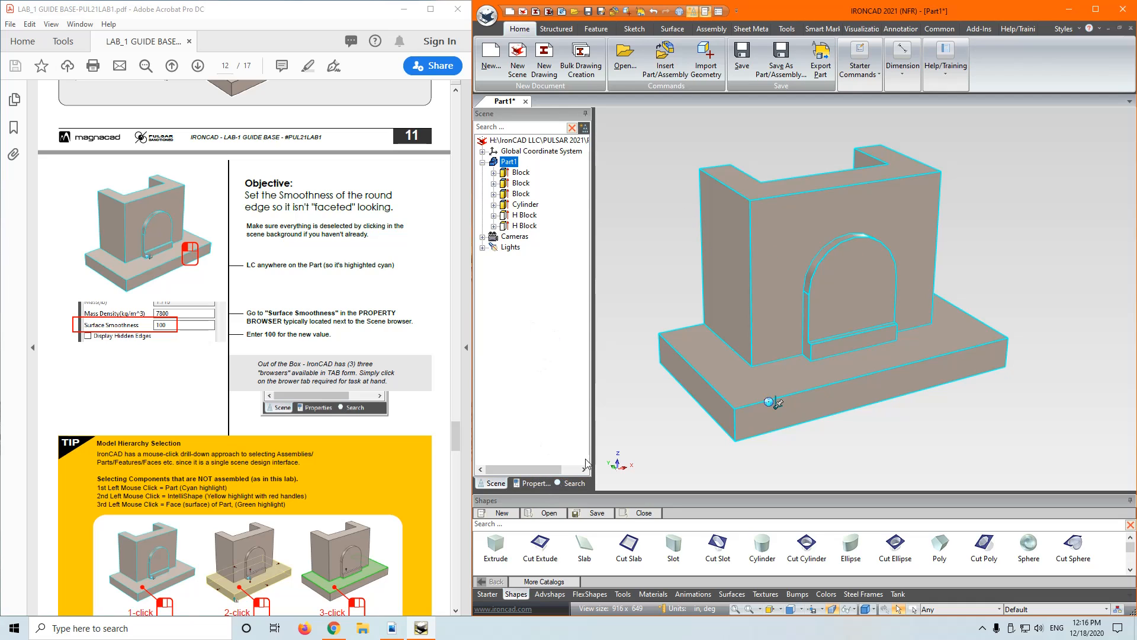
{"action": "left_click_drag", "start_coordinate": [593, 449], "coordinate": [615, 449]}
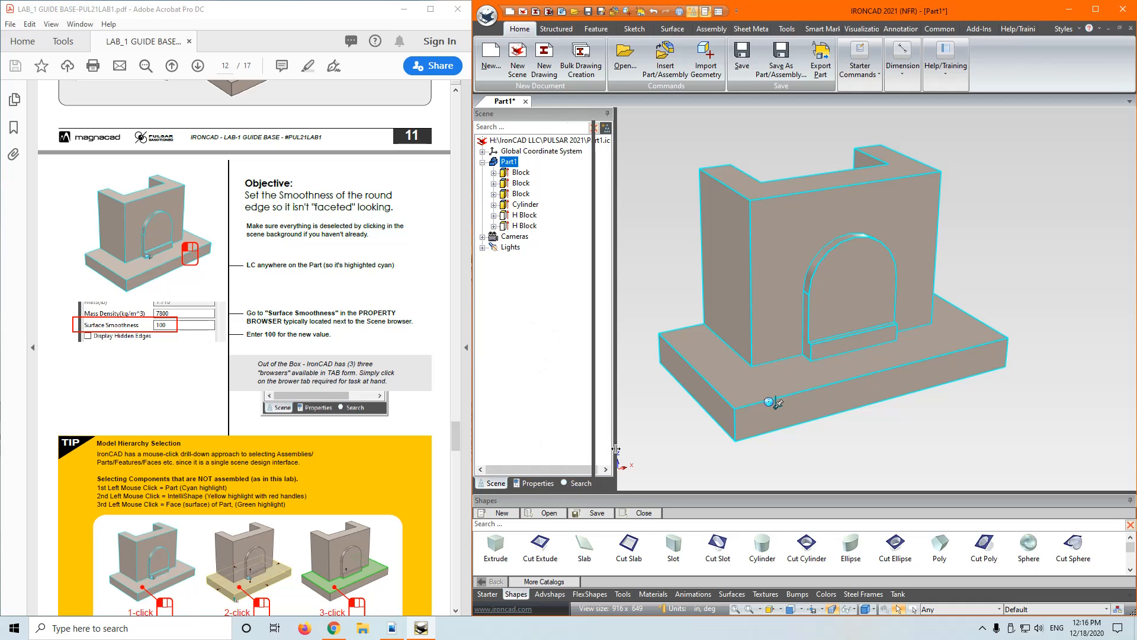
{"action": "left_click", "coordinate": [531, 483]}
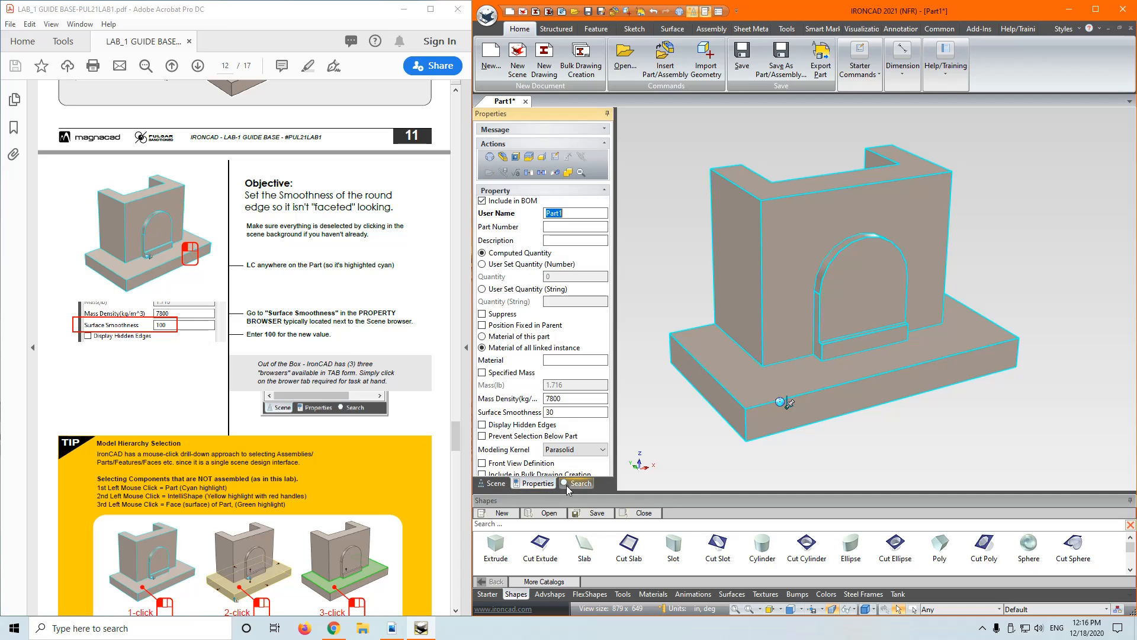
{"action": "left_click", "coordinate": [576, 484]}
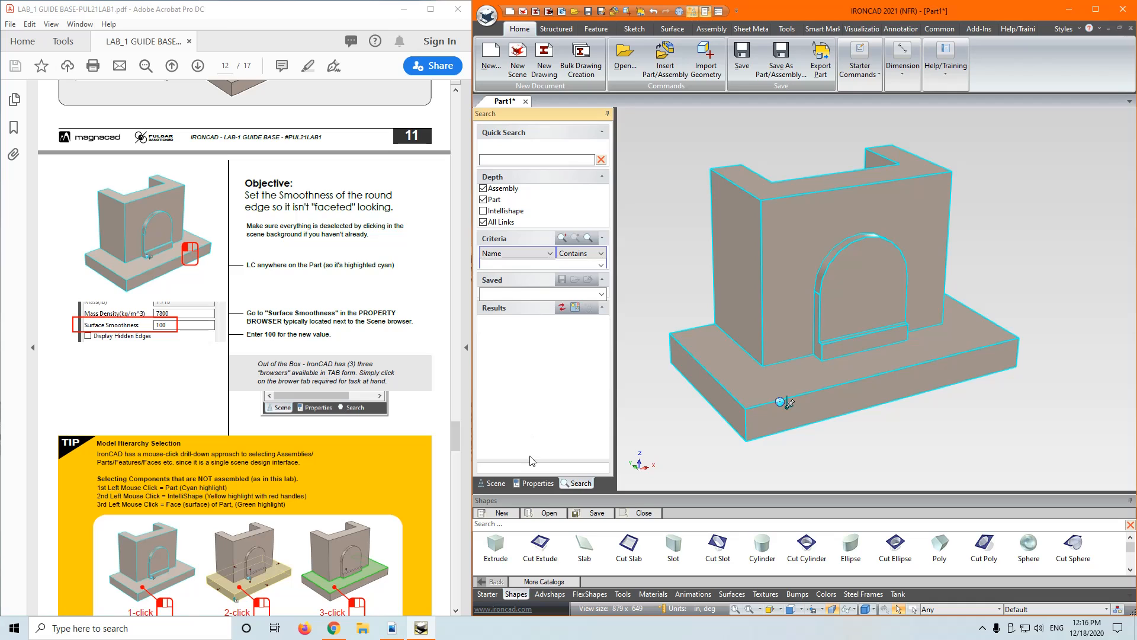
{"action": "left_click", "coordinate": [531, 484]}
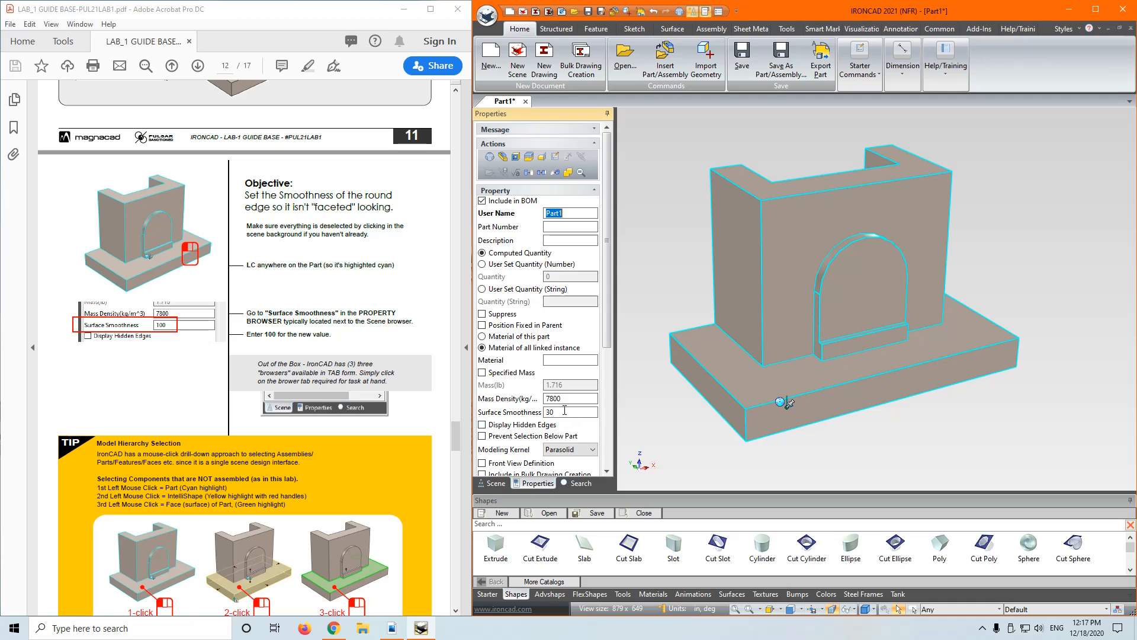
{"action": "left_click", "coordinate": [540, 412]}
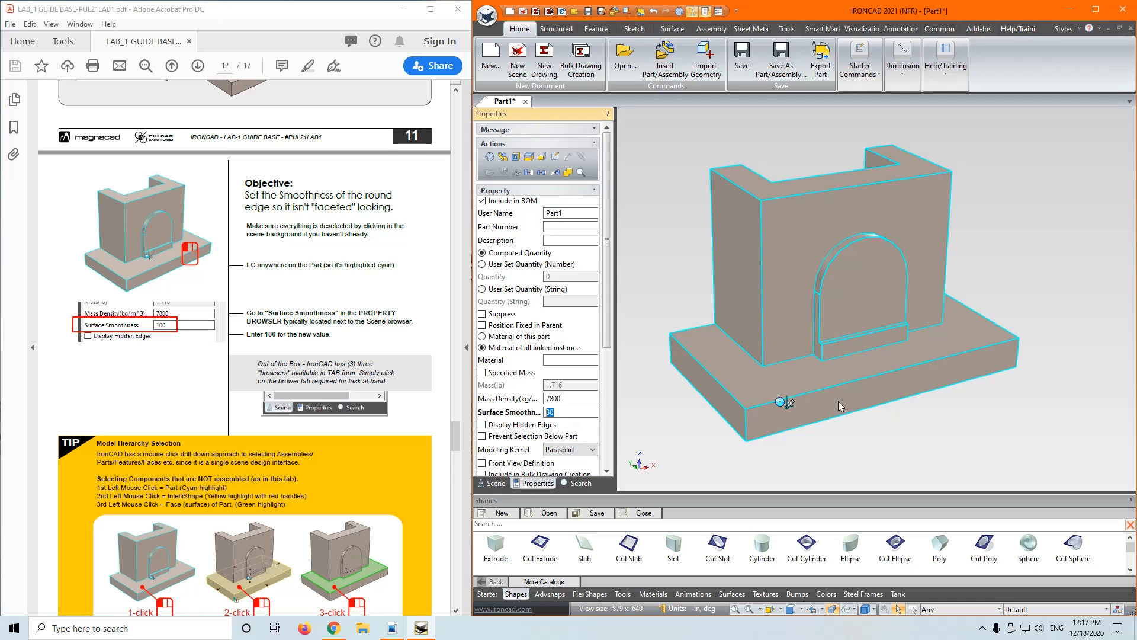
{"action": "type", "text": "100"}
{"action": "key", "text": "Return"}
{"action": "left_click", "coordinate": [649, 279]}
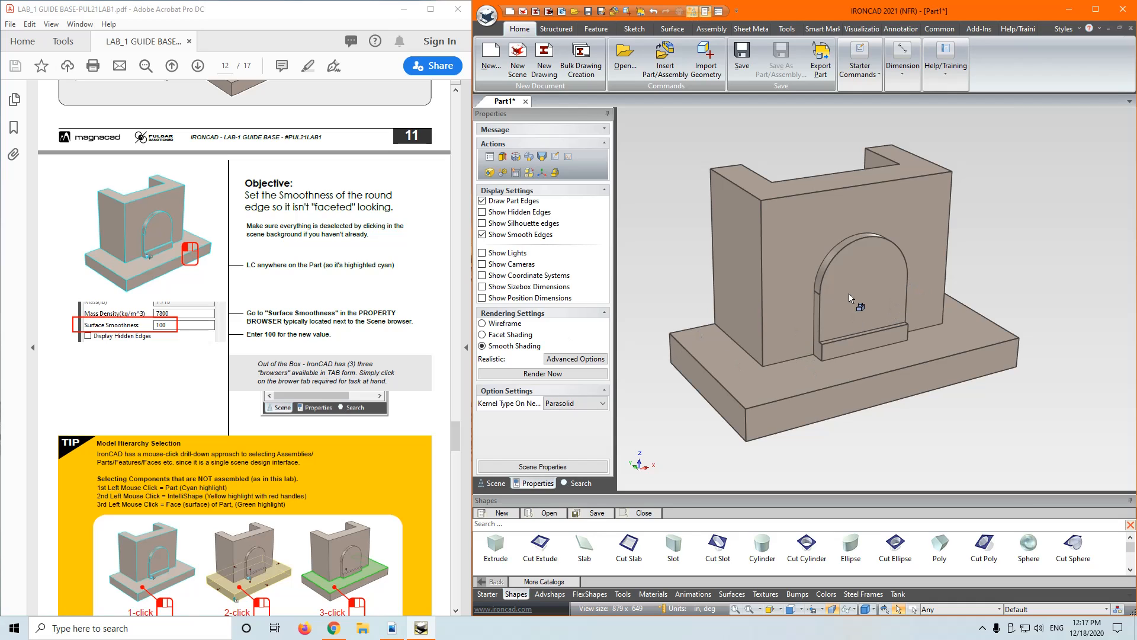
Follow the guide's Model Hierarchy Selection tip by selecting the part, its upright block shape and that block's side face, ending with nothing selected
{"action": "scroll", "coordinate": [321, 324], "scroll_direction": "down", "scroll_amount": 5}
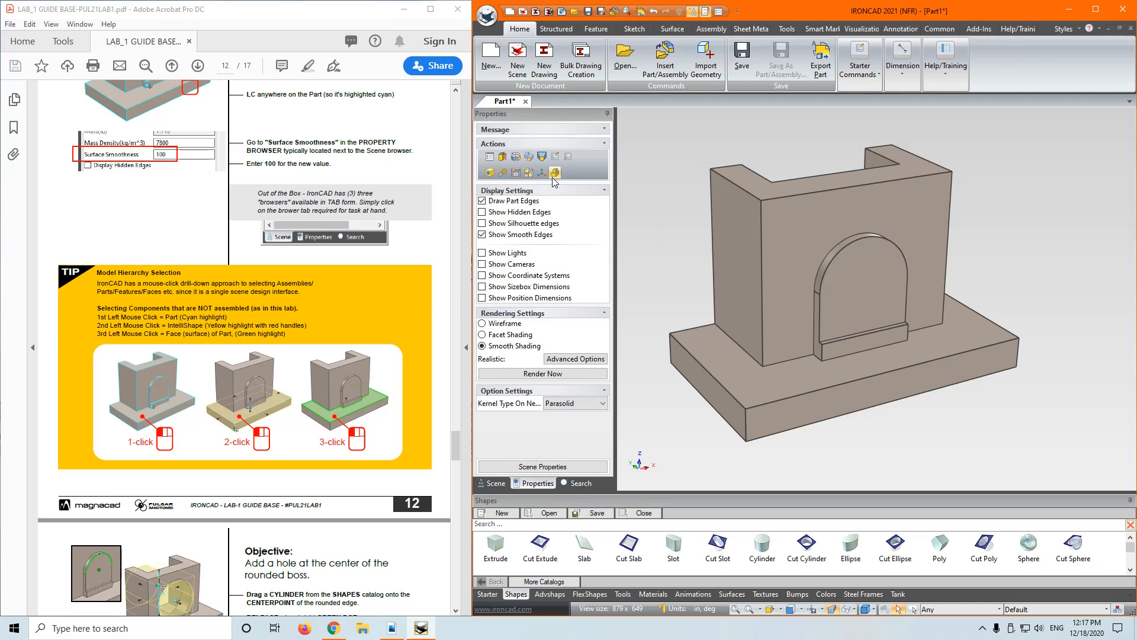
{"action": "left_click", "coordinate": [495, 483]}
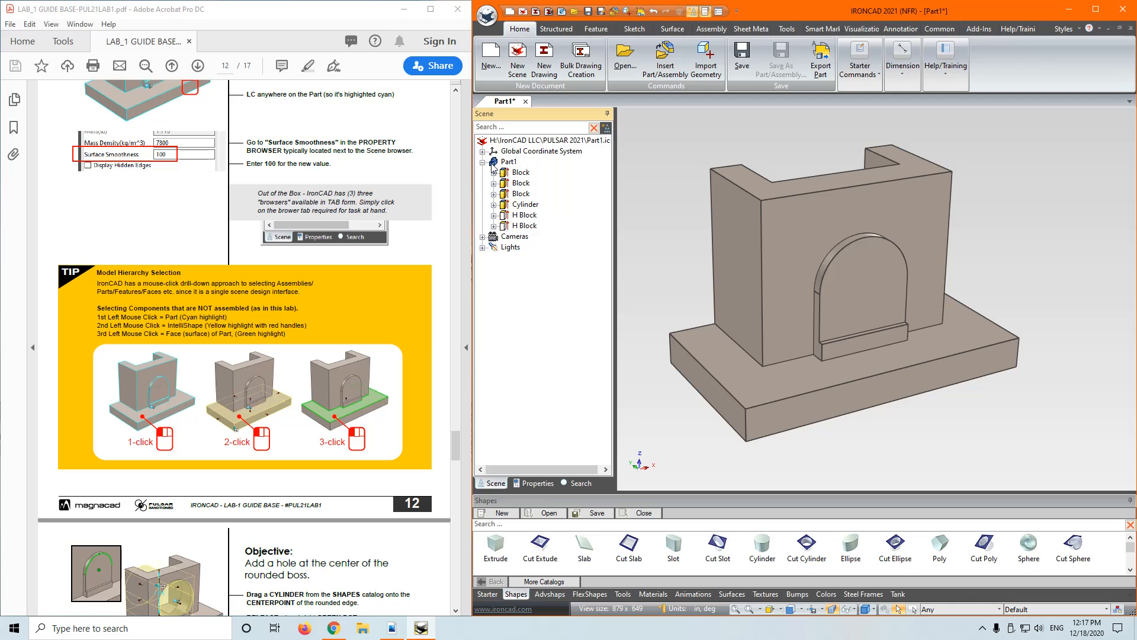
{"action": "left_click", "coordinate": [763, 288]}
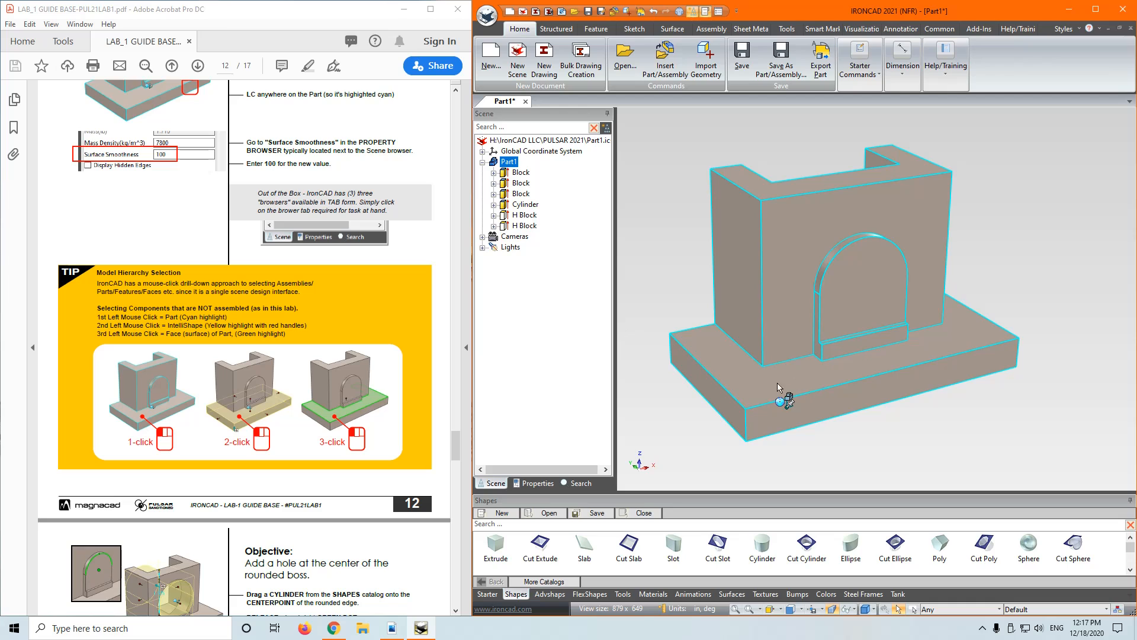
{"action": "left_click", "coordinate": [736, 300]}
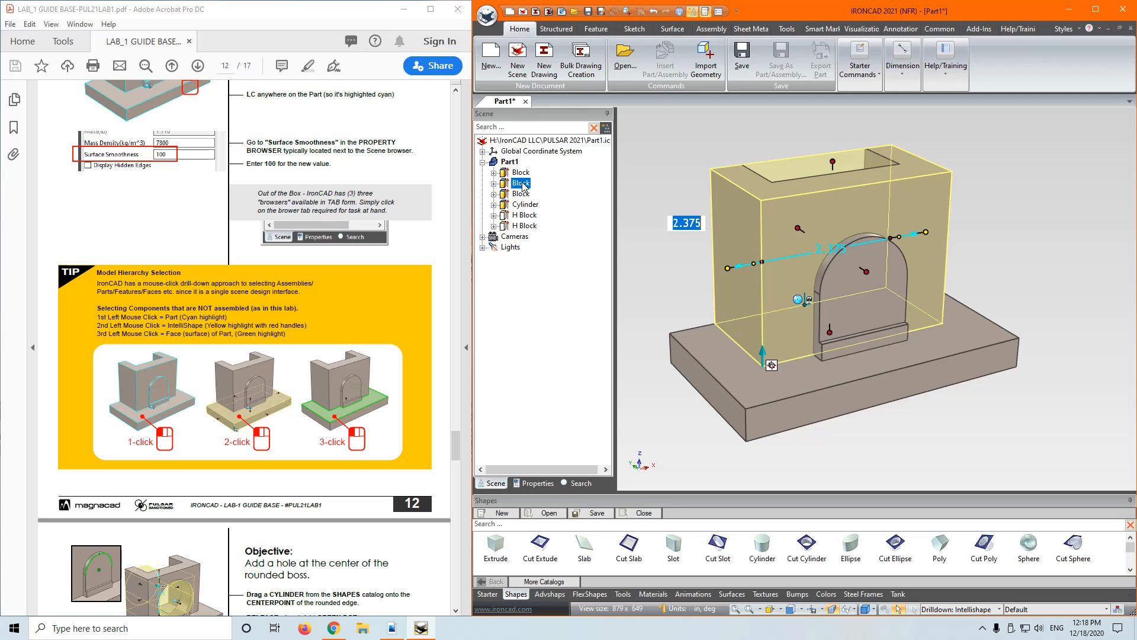
{"action": "left_click", "coordinate": [740, 241]}
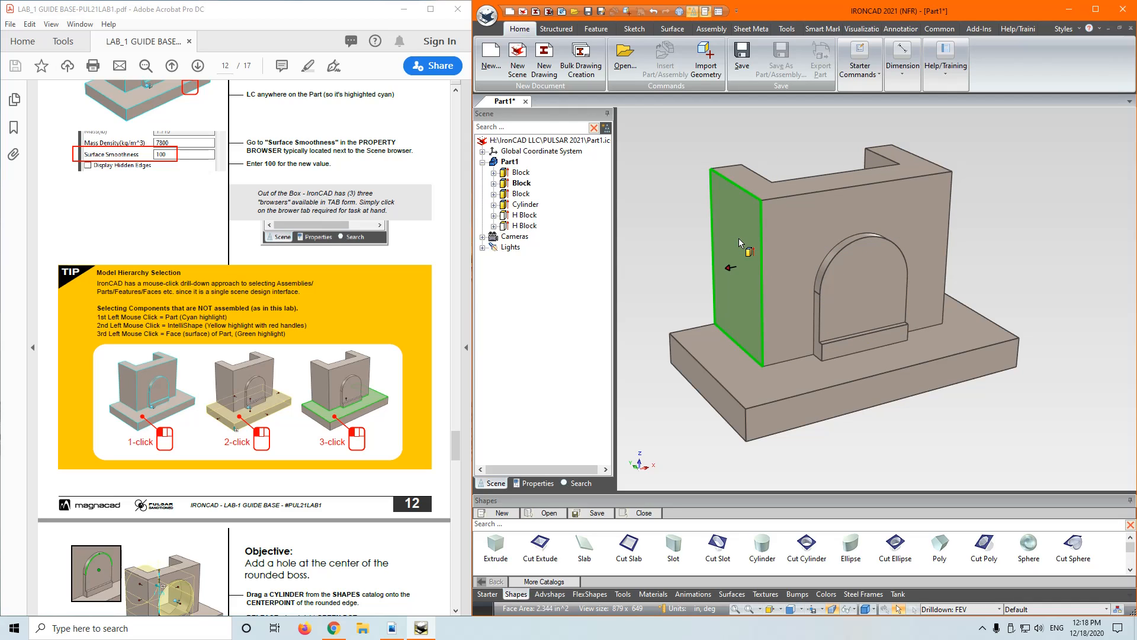
{"action": "left_click", "coordinate": [662, 255]}
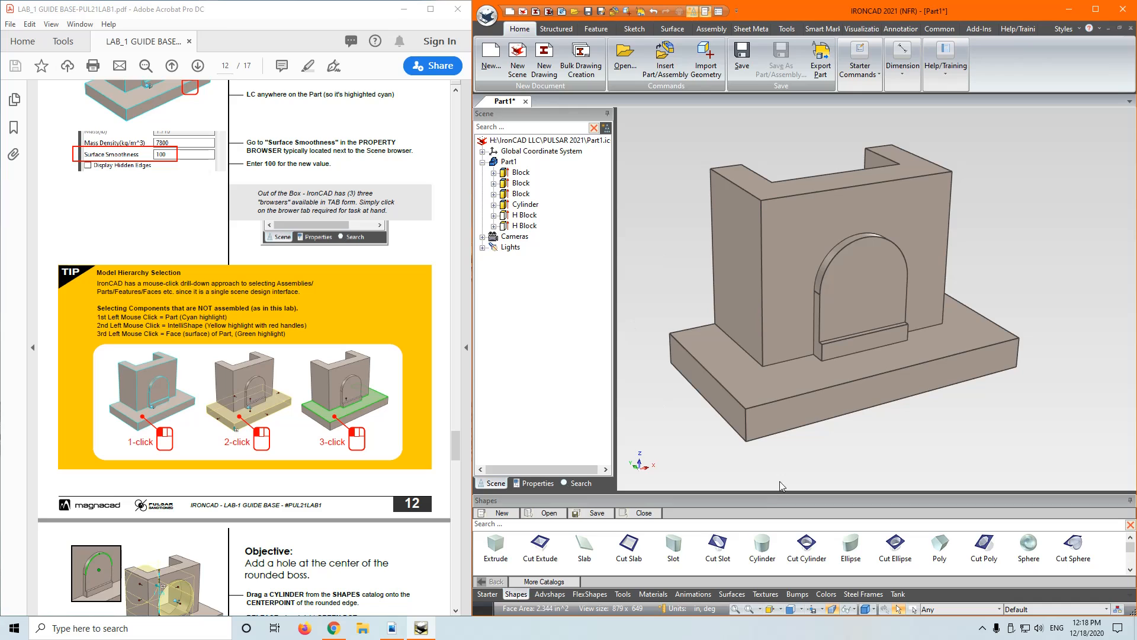
Practise the drill-down selection twice, from the upright block shape to its front face, ending with nothing selected
{"action": "left_click", "coordinate": [790, 292]}
{"action": "left_click", "coordinate": [790, 292]}
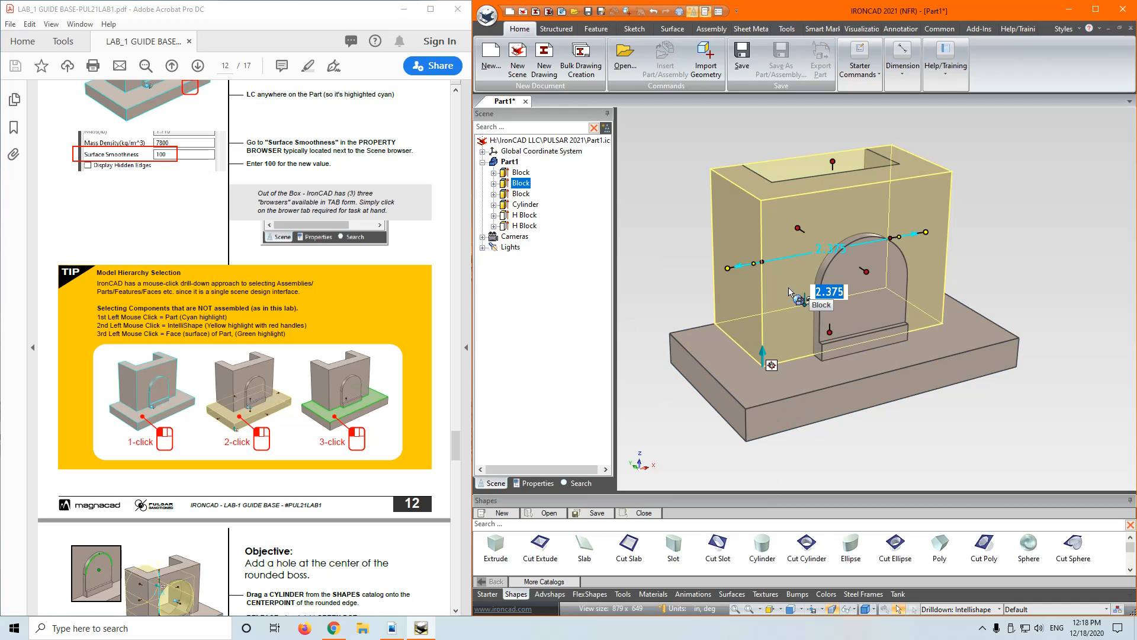
{"action": "left_click", "coordinate": [789, 290]}
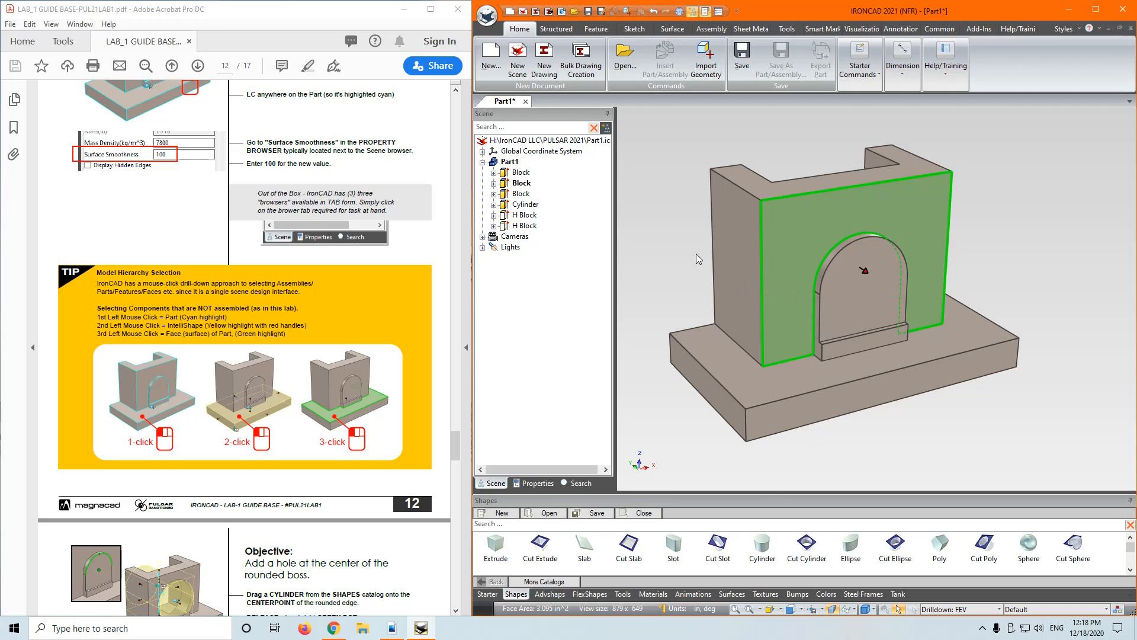
{"action": "left_click", "coordinate": [696, 254]}
{"action": "left_click", "coordinate": [782, 274]}
{"action": "left_click", "coordinate": [782, 274]}
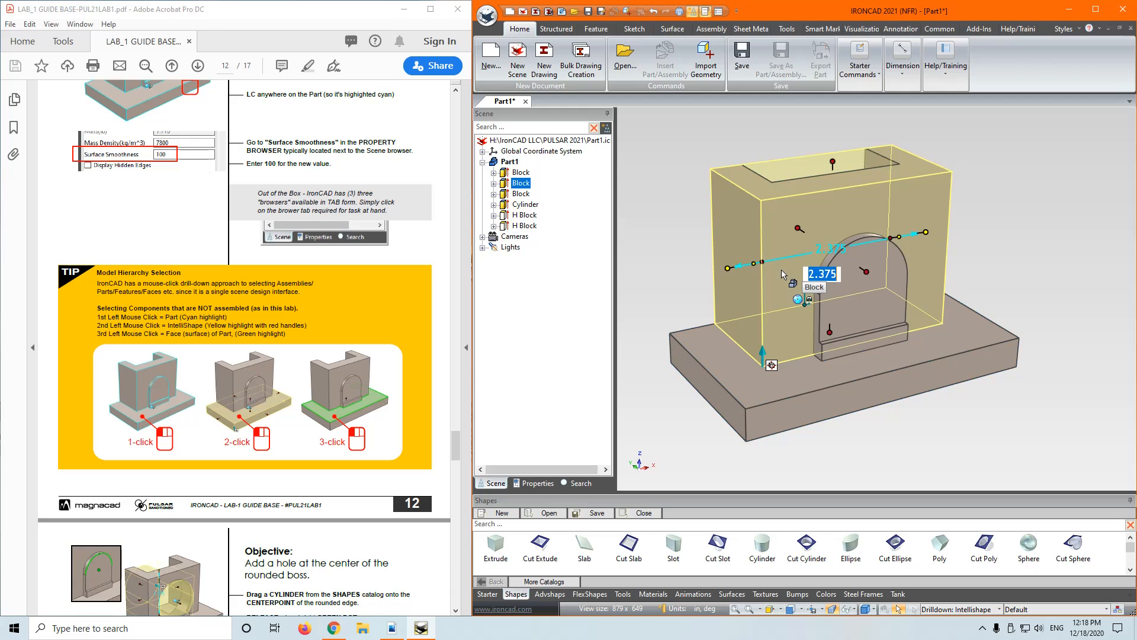
{"action": "left_click", "coordinate": [782, 274]}
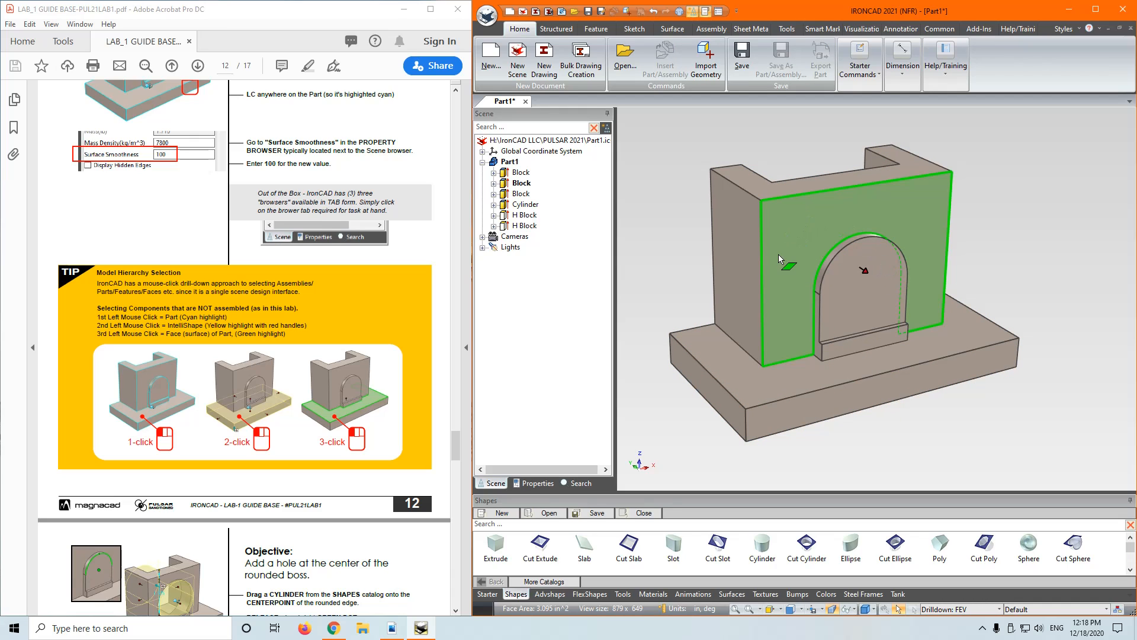
{"action": "left_click", "coordinate": [668, 228]}
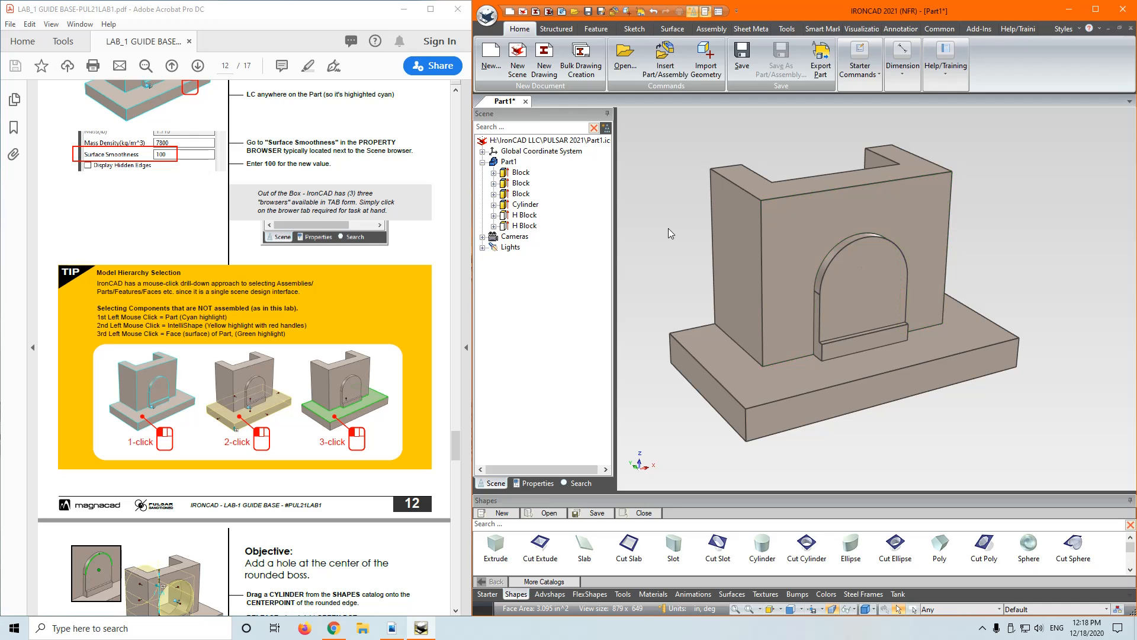
Place a Cut Cylinder from the shapes catalog on the centerpoint of the boss's rounded edge, following guide page 13
{"action": "scroll", "coordinate": [323, 339], "scroll_direction": "down", "scroll_amount": 5}
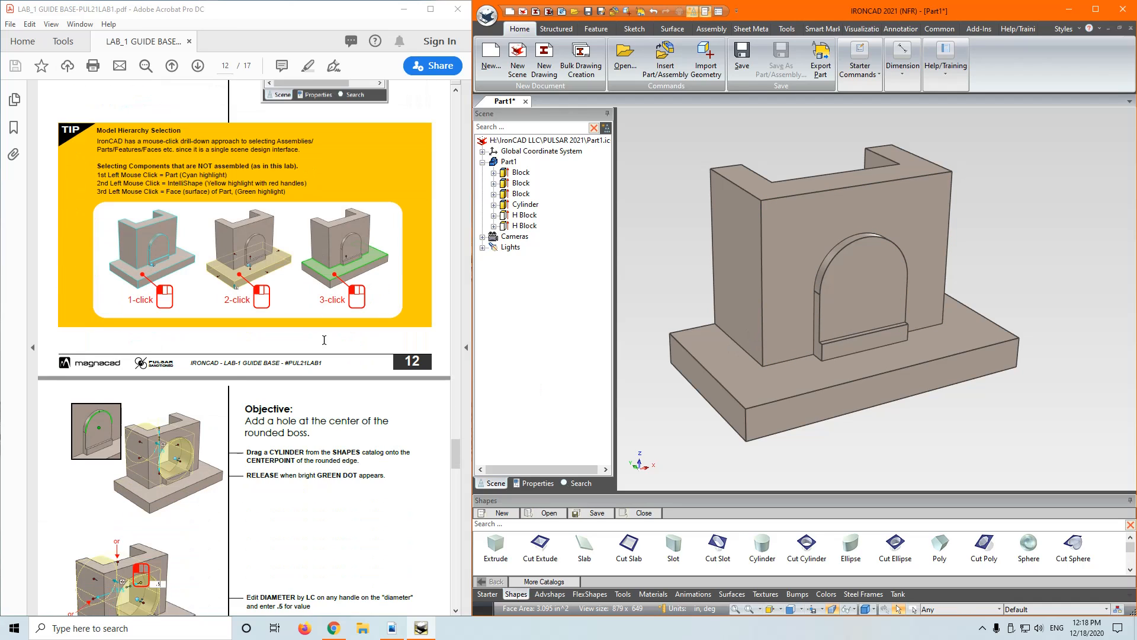
{"action": "scroll", "coordinate": [324, 340], "scroll_direction": "down", "scroll_amount": 3}
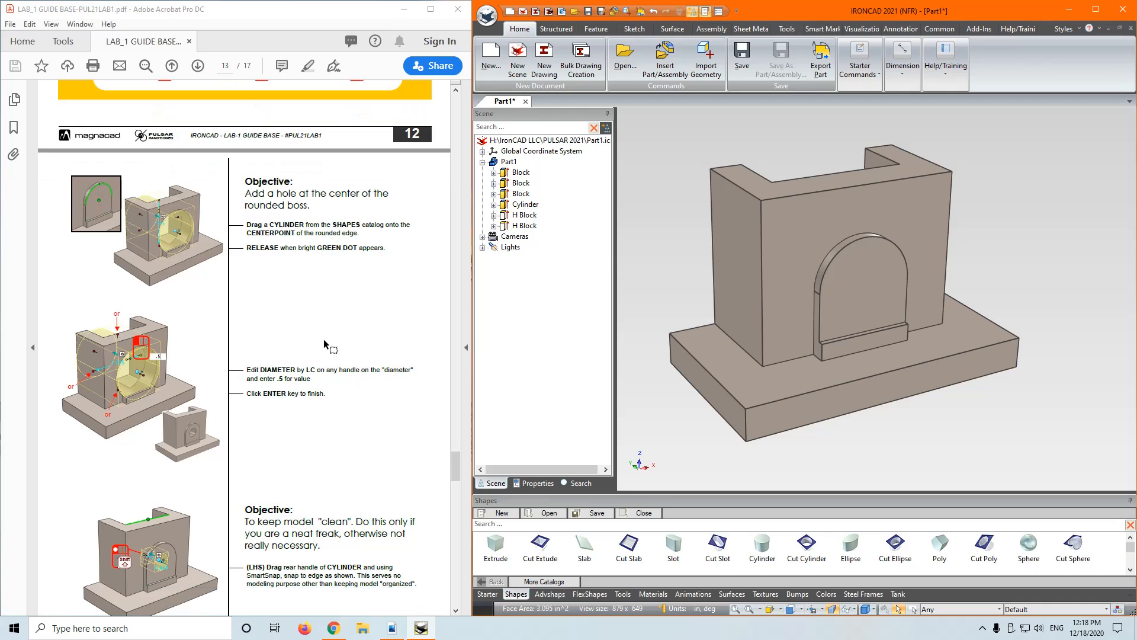
{"action": "scroll", "coordinate": [325, 343], "scroll_direction": "down", "scroll_amount": 1}
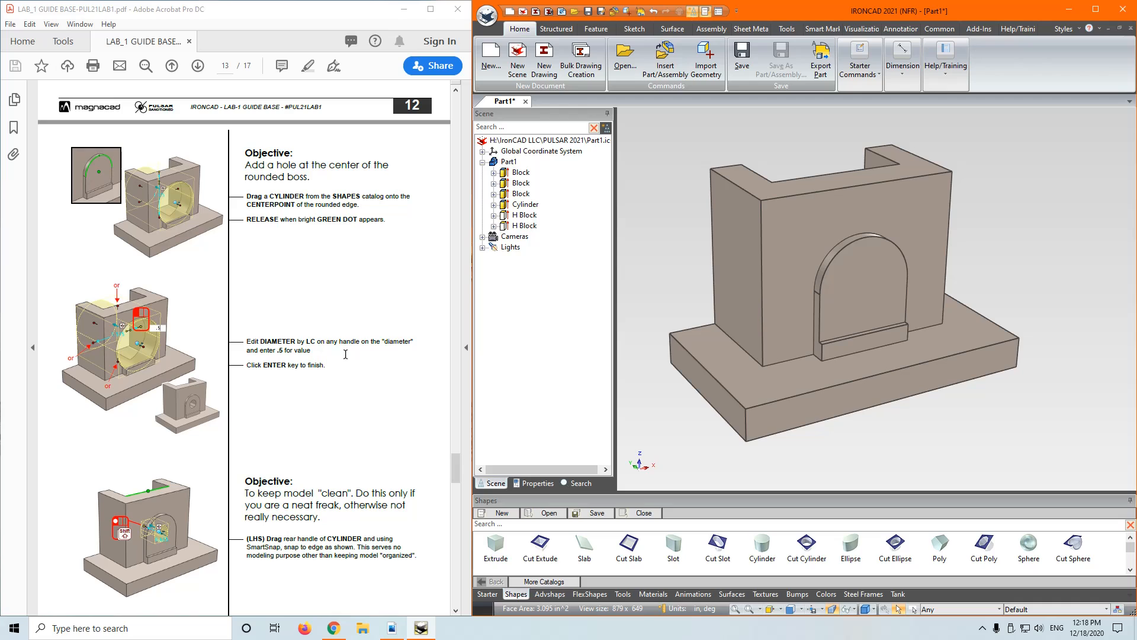
{"action": "left_click", "coordinate": [807, 550]}
{"action": "left_click_drag", "start_coordinate": [807, 550], "coordinate": [865, 287]}
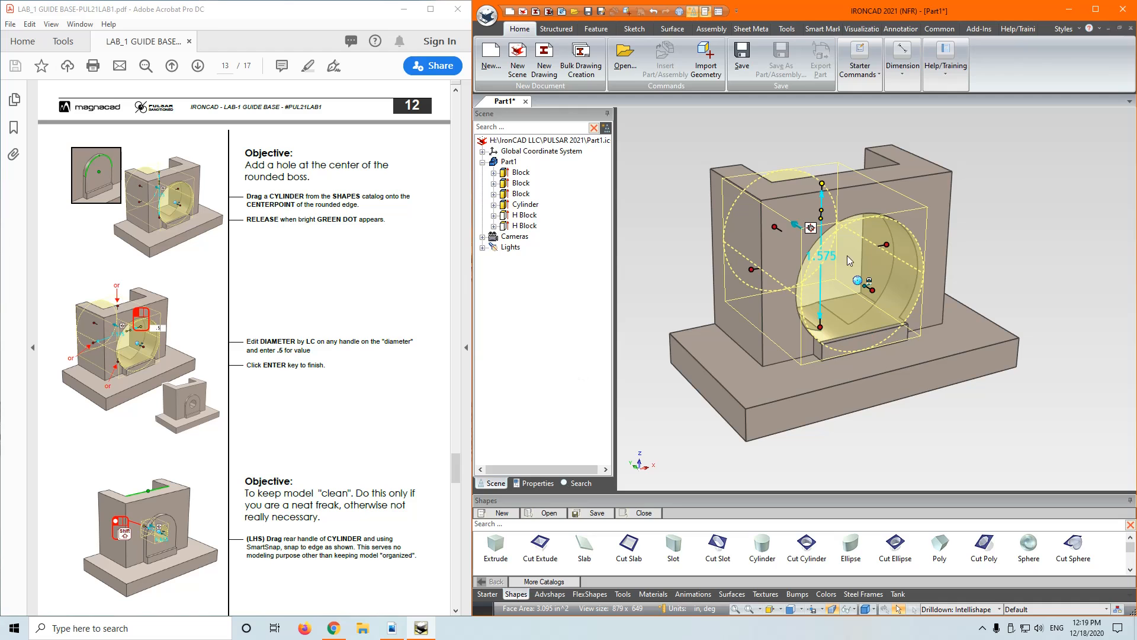
Set the diameter of the cut cylinder in the rounded boss to .5
{"action": "middle_click_drag", "start_coordinate": [1001, 275], "coordinate": [968, 255]}
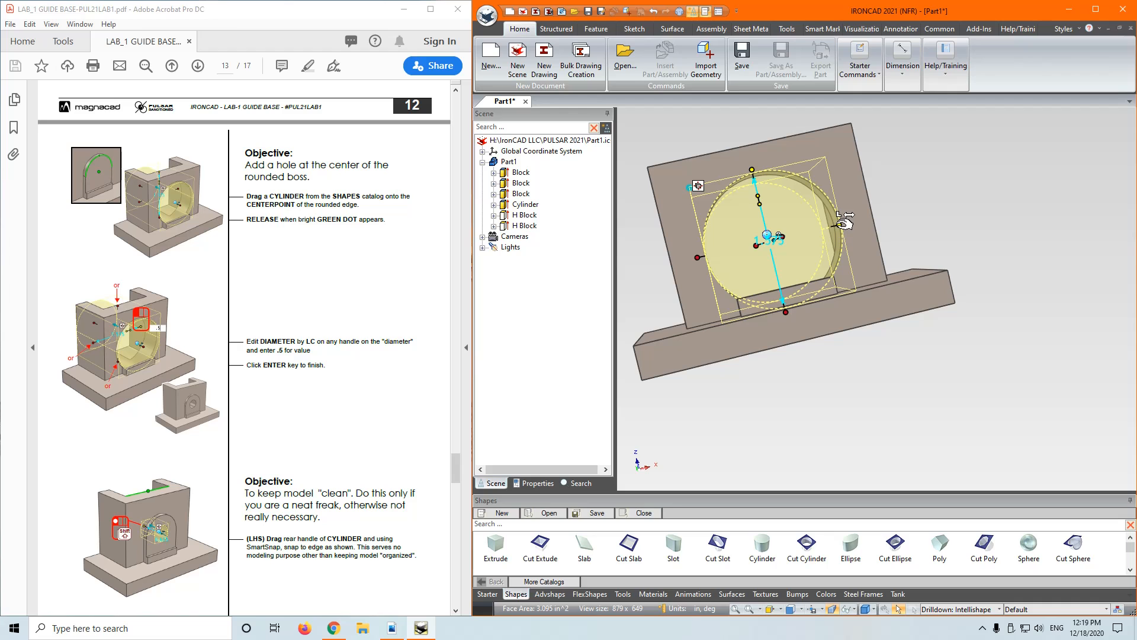
{"action": "middle_click_drag", "start_coordinate": [926, 242], "coordinate": [954, 284]}
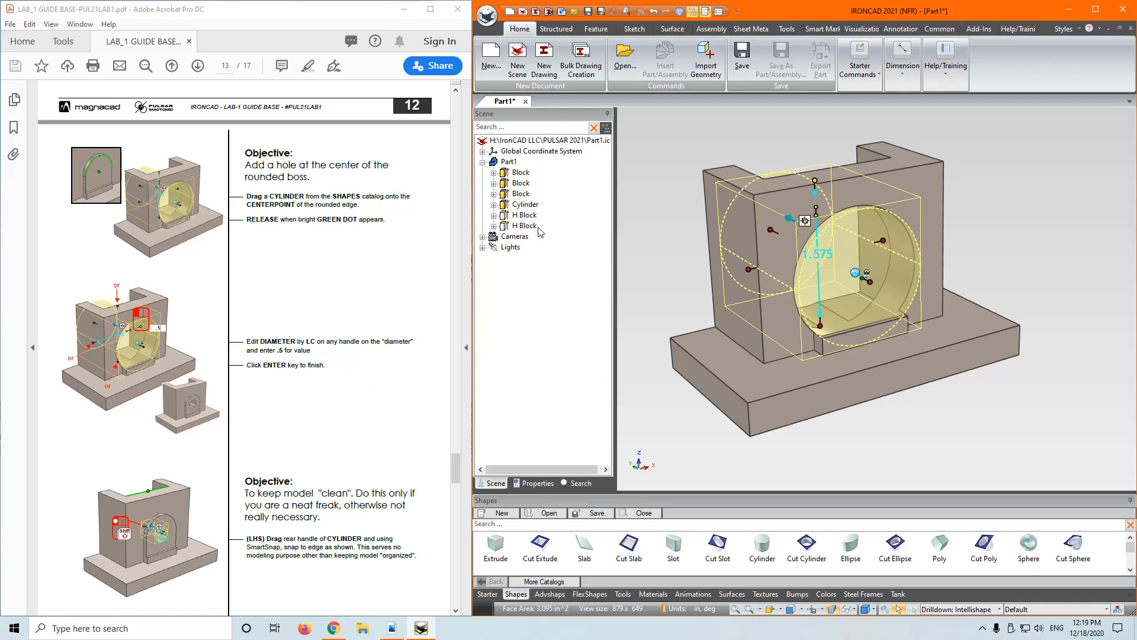
{"action": "left_click", "coordinate": [883, 240]}
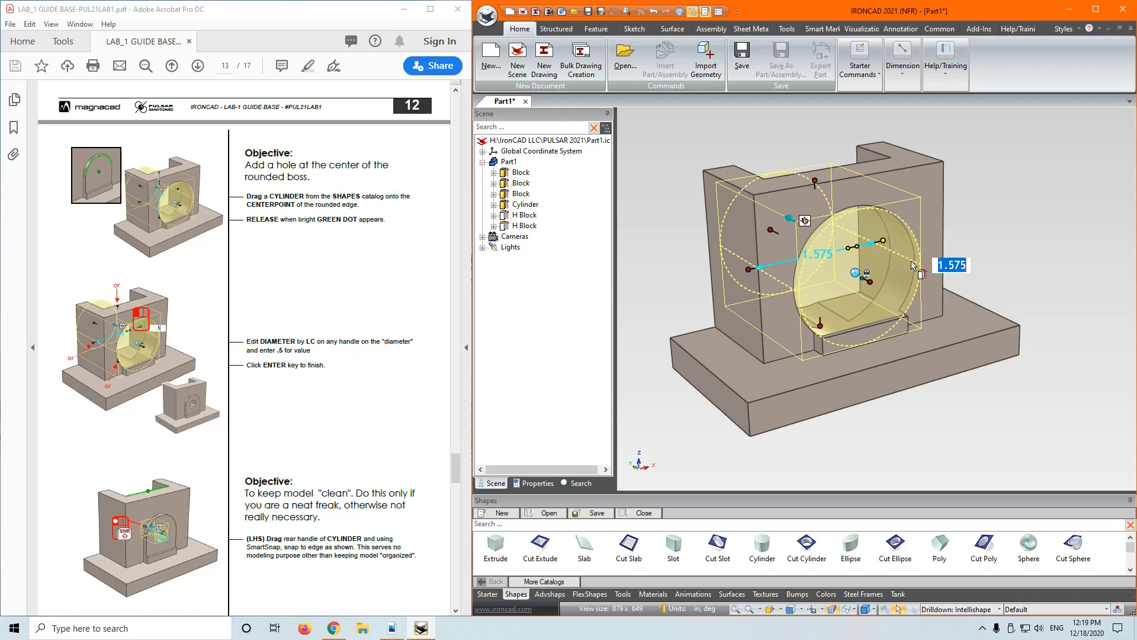
{"action": "type", "text": ".5"}
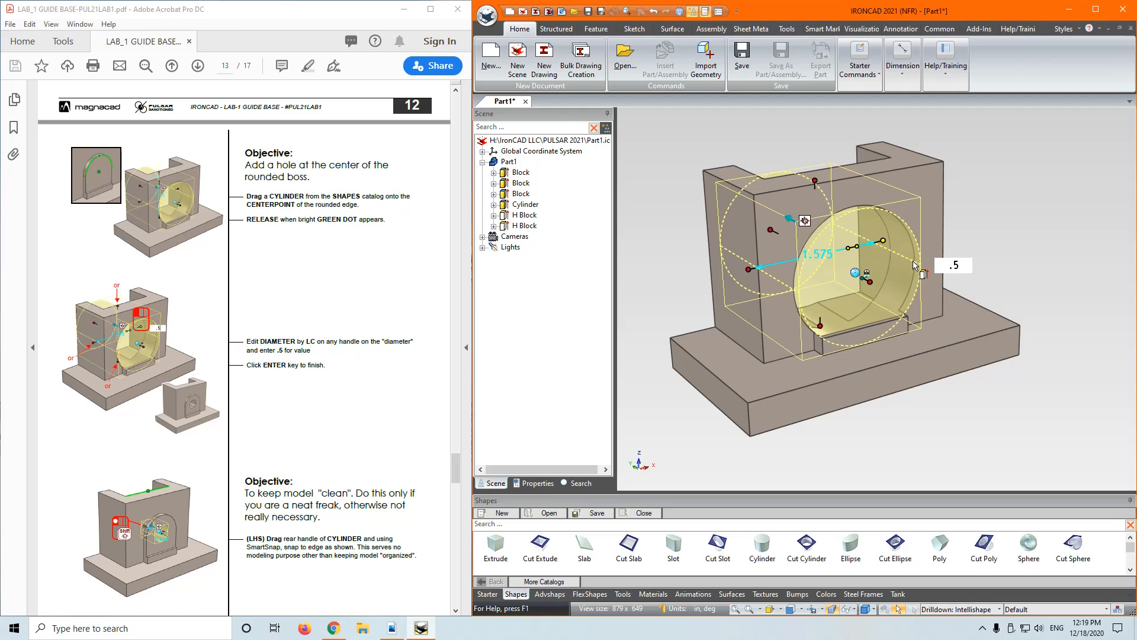
{"action": "key", "text": "Return"}
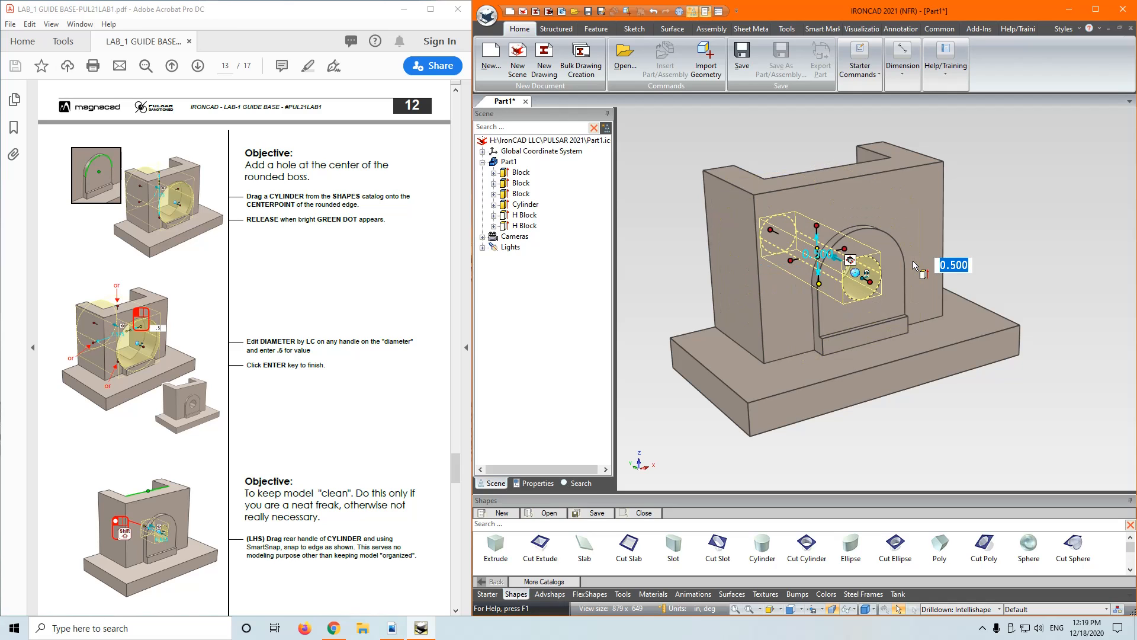
Shorten the hole cylinder by snapping its rear end to the inner edge of the upright's front wall, and deselect it
{"action": "scroll", "coordinate": [190, 518], "scroll_direction": "down", "scroll_amount": 1}
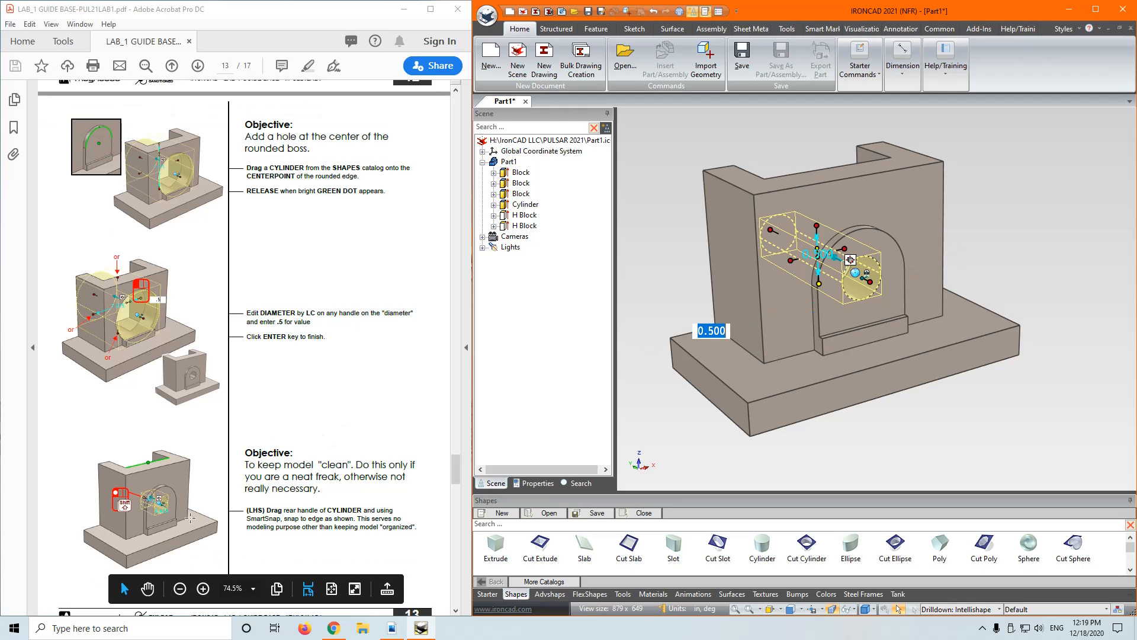
{"action": "scroll", "coordinate": [191, 518], "scroll_direction": "down", "scroll_amount": 3}
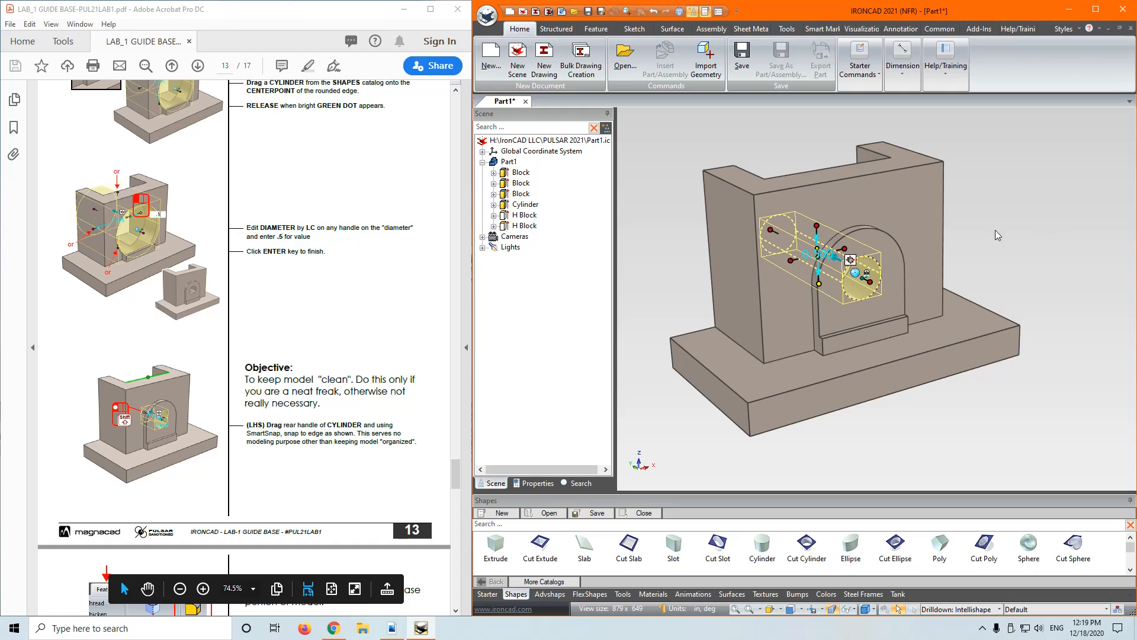
{"action": "left_click", "coordinate": [996, 231]}
{"action": "middle_click_drag", "start_coordinate": [827, 356], "coordinate": [1027, 355]}
{"action": "middle_click_drag", "start_coordinate": [809, 322], "coordinate": [741, 335]}
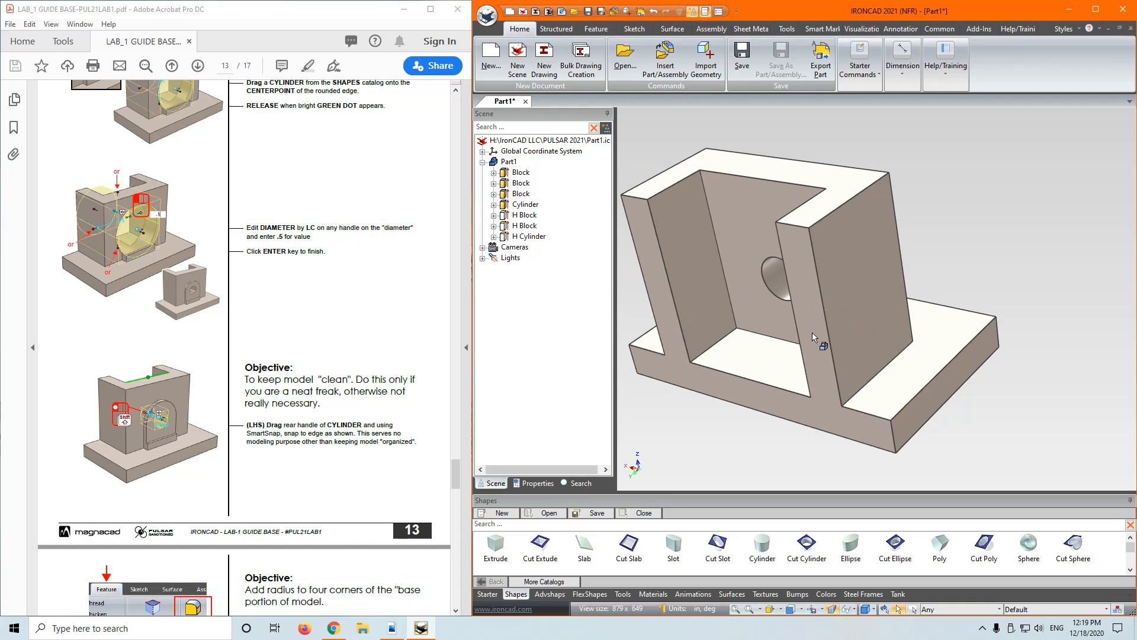
{"action": "left_click", "coordinate": [771, 271]}
{"action": "left_click", "coordinate": [771, 271]}
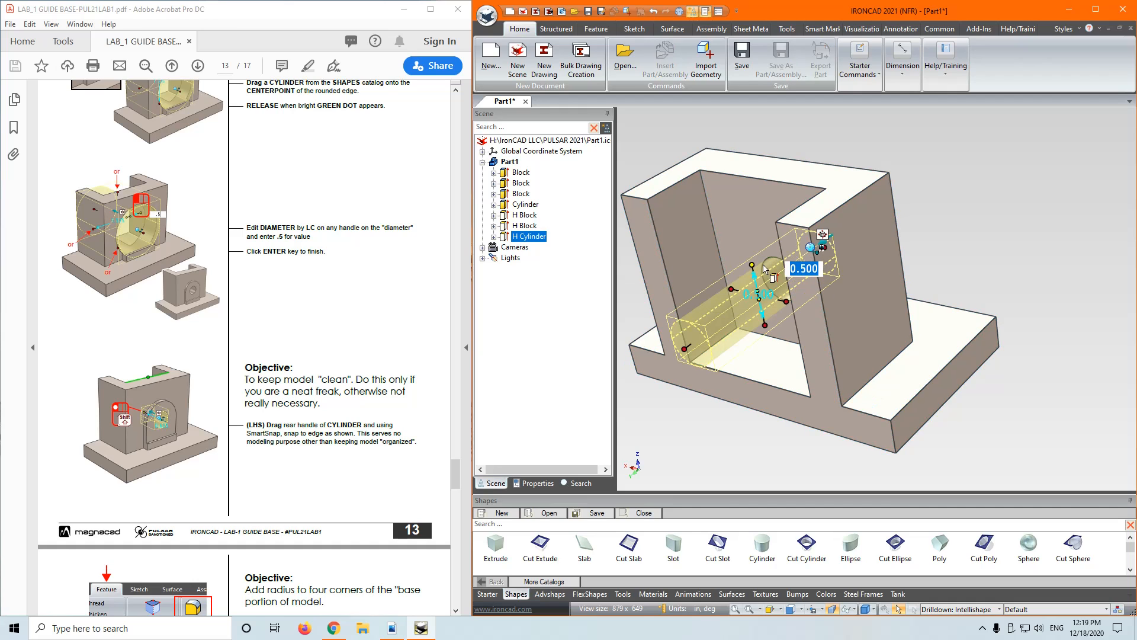
{"action": "middle_click_drag", "start_coordinate": [1020, 212], "coordinate": [1032, 218]}
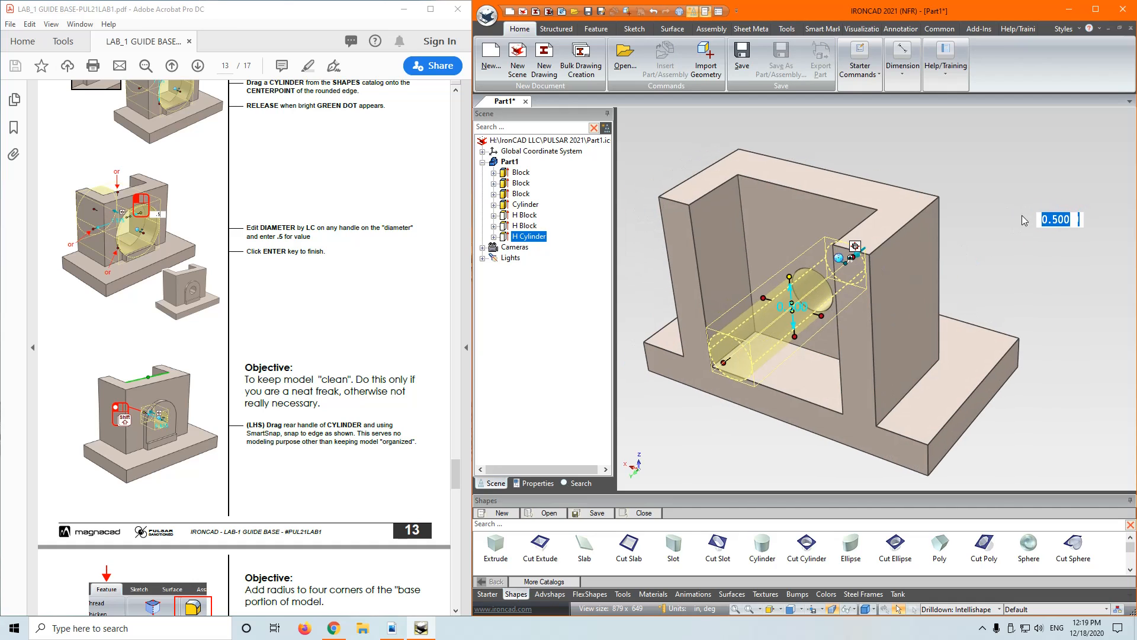
{"action": "key", "text": "Return"}
{"action": "left_click_drag", "start_coordinate": [731, 360], "coordinate": [763, 250], "text": "shift"}
{"action": "middle_click_drag", "start_coordinate": [947, 279], "coordinate": [829, 318]}
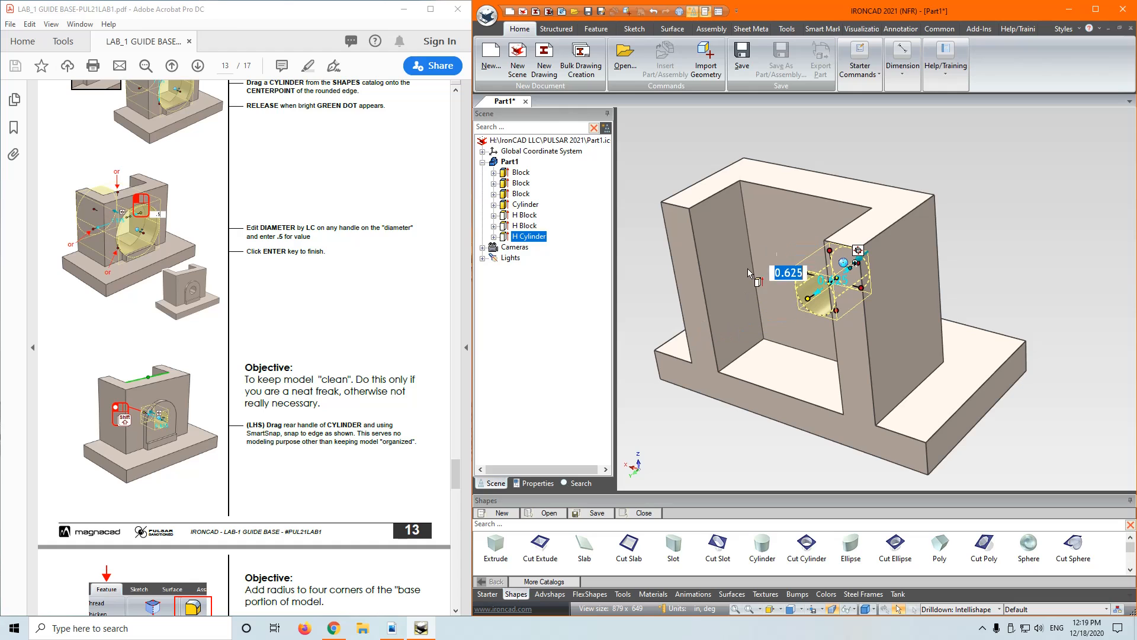
{"action": "key", "text": "Return"}
{"action": "left_click", "coordinate": [1000, 272]}
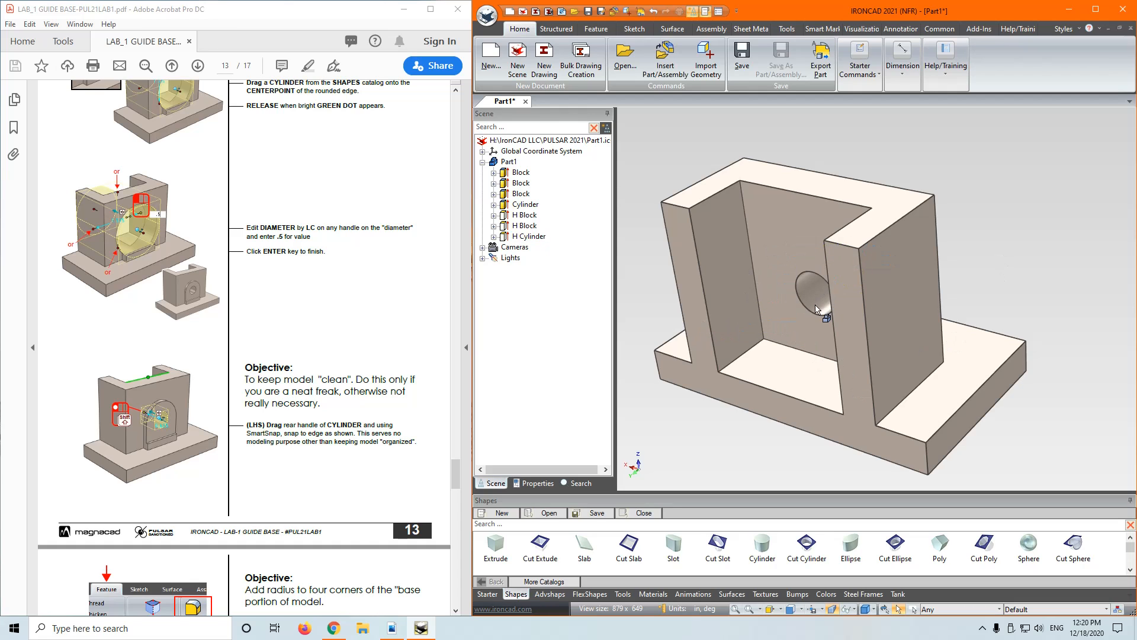
Start a Blend Edges feature with a radius of .25, following the guide's page 14 objective for the base corners
{"action": "middle_click_drag", "start_coordinate": [993, 404], "coordinate": [894, 382]}
{"action": "middle_click_drag", "start_coordinate": [1051, 368], "coordinate": [1024, 391]}
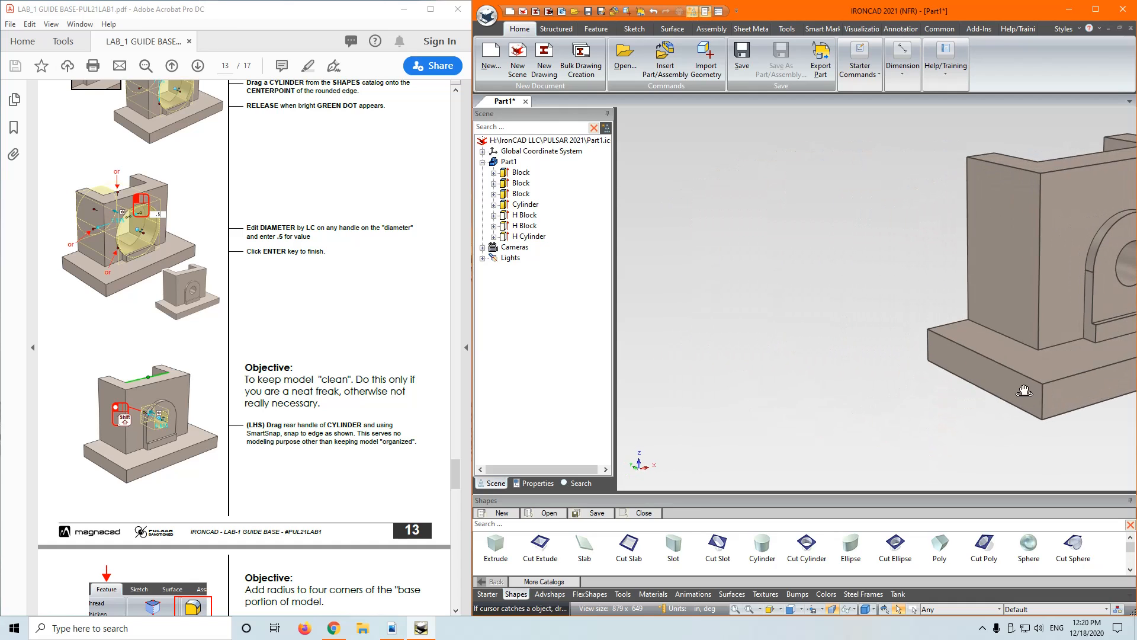
{"action": "key", "text": "F8"}
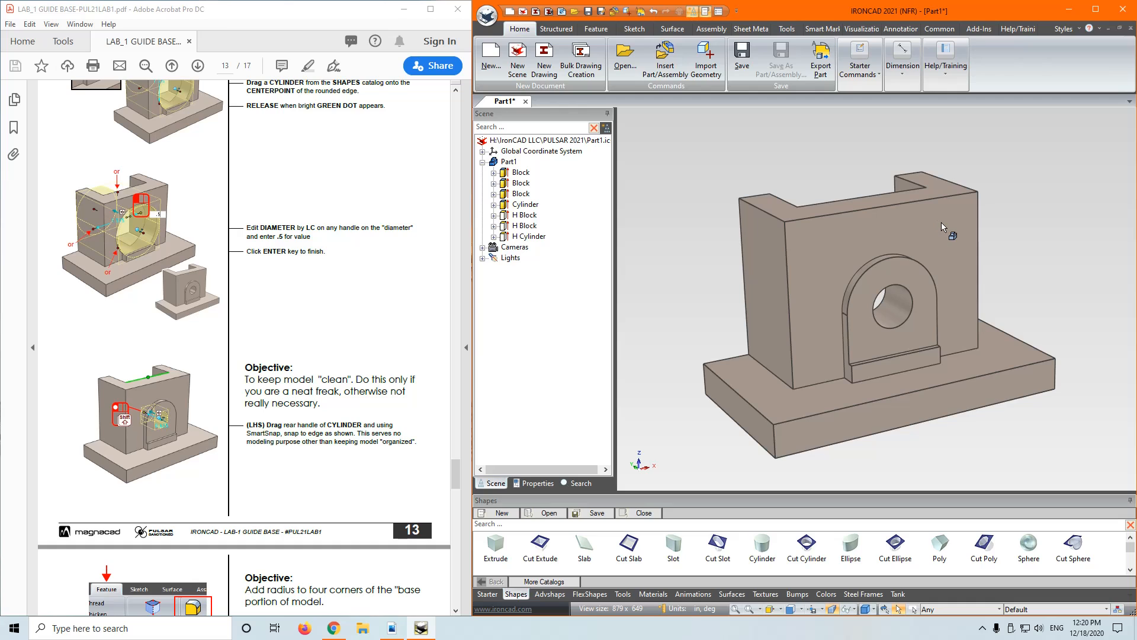
{"action": "scroll", "coordinate": [258, 348], "scroll_direction": "down", "scroll_amount": 6}
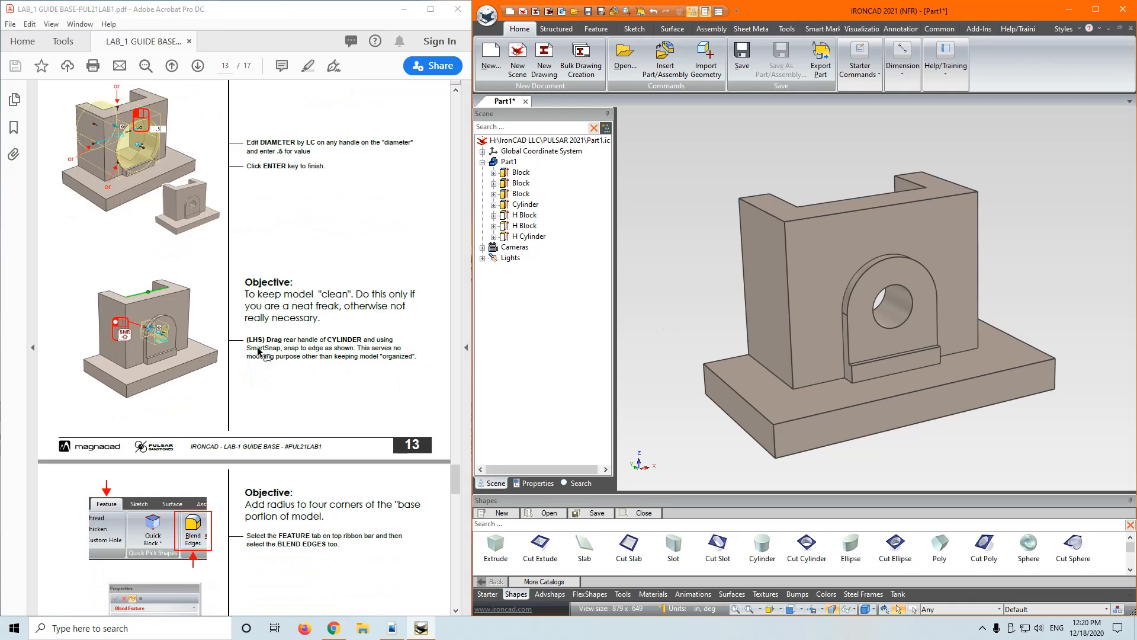
{"action": "scroll", "coordinate": [257, 346], "scroll_direction": "down", "scroll_amount": 1}
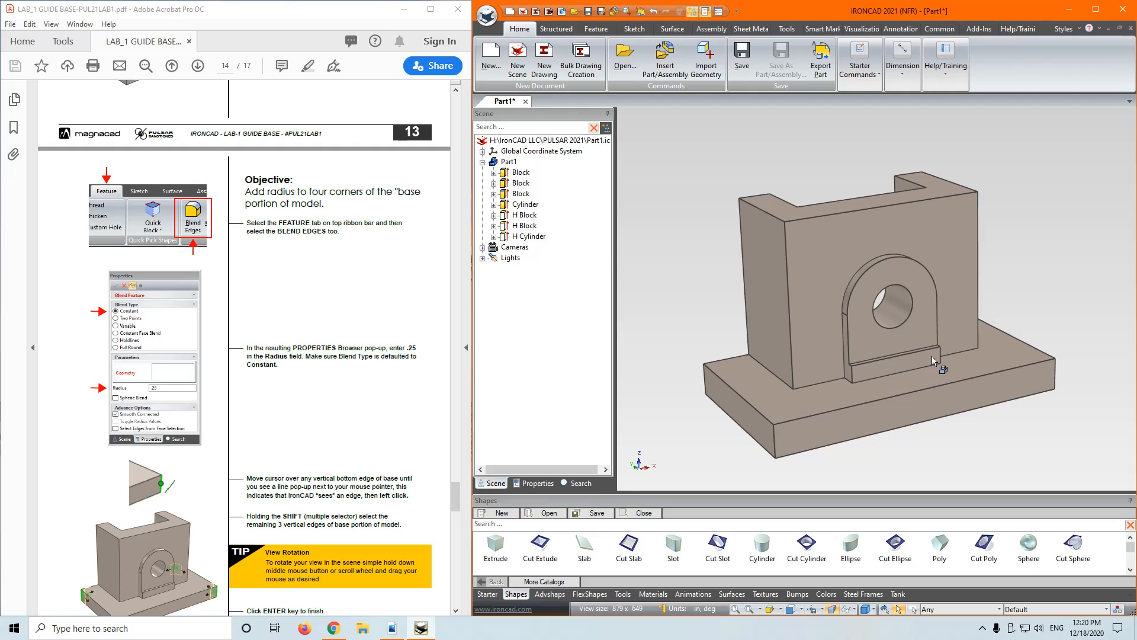
{"action": "middle_click_drag", "start_coordinate": [933, 357], "coordinate": [916, 362]}
{"action": "middle_click_drag", "start_coordinate": [840, 343], "coordinate": [839, 325], "text": "shift"}
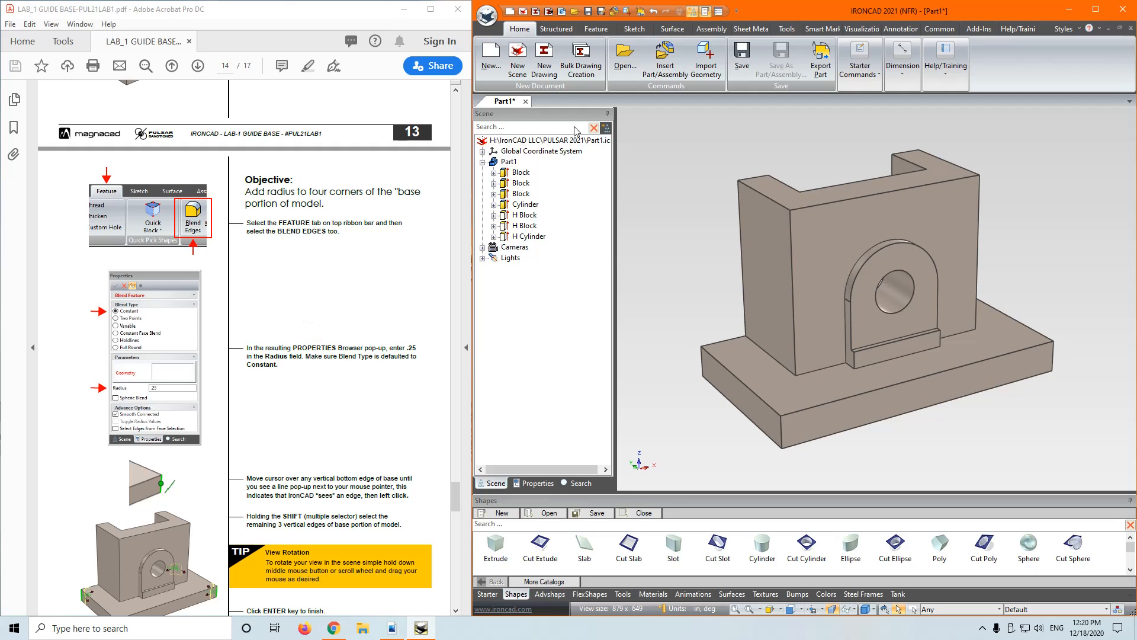
{"action": "left_click", "coordinate": [596, 29]}
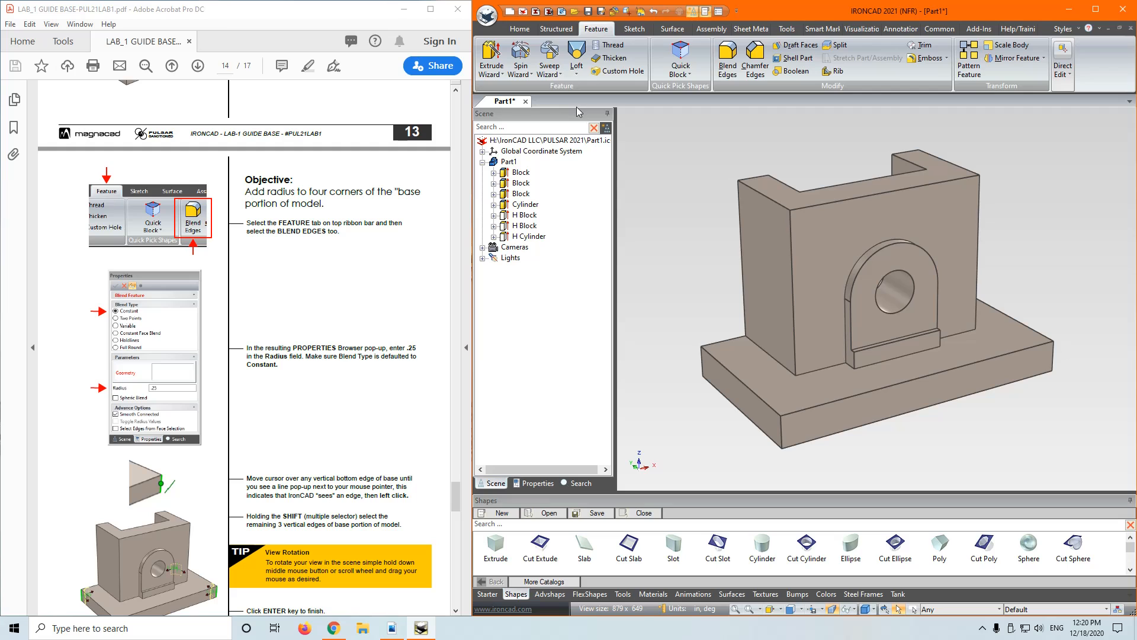
{"action": "left_click", "coordinate": [738, 56]}
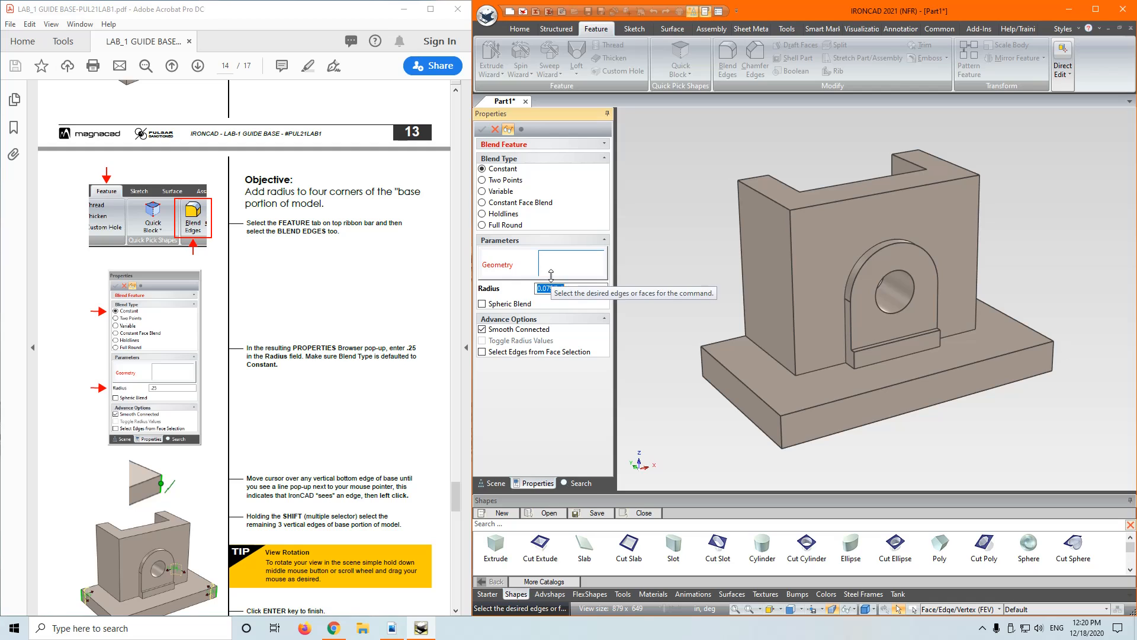
{"action": "type", "text": ".25"}
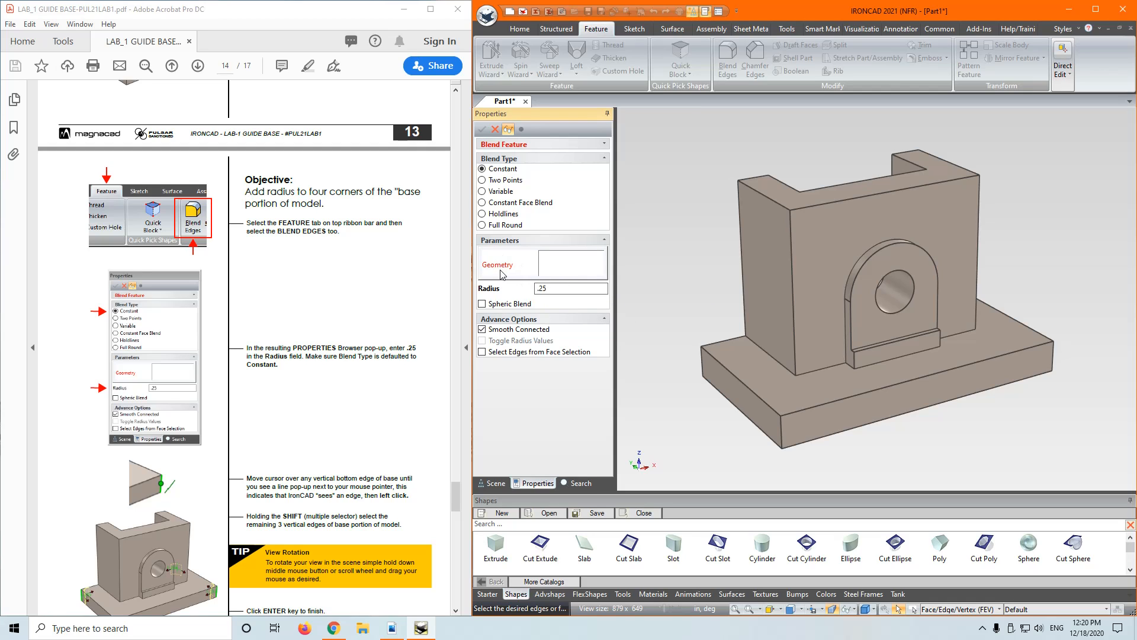
Select the base's four vertical corner edges for the .25 constant-radius blend and apply the feature
{"action": "left_click", "coordinate": [701, 356]}
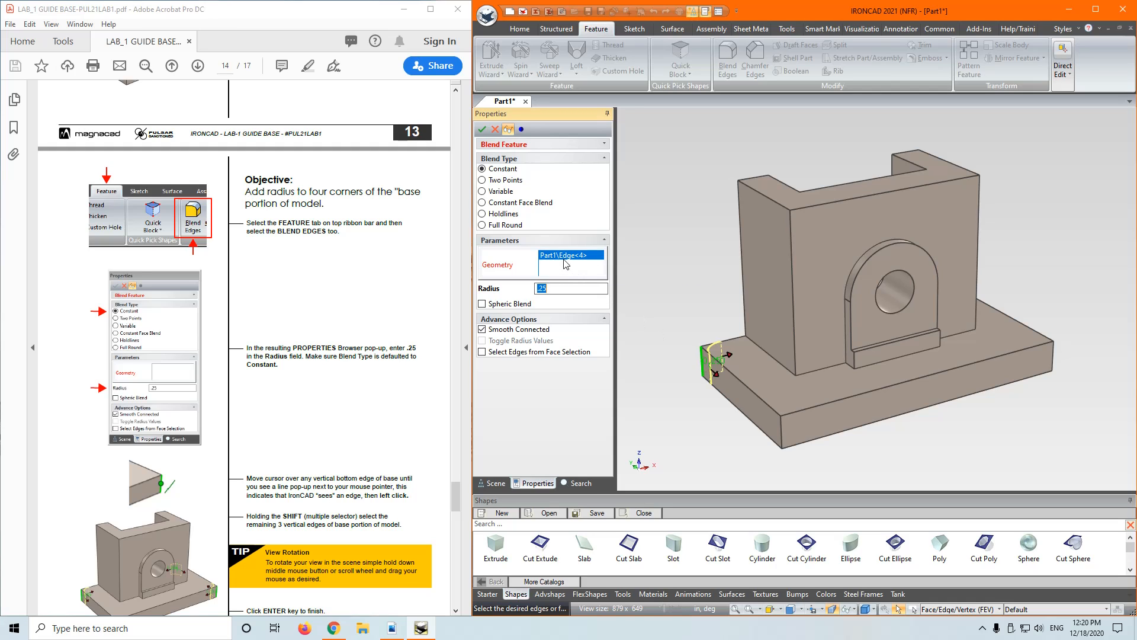
{"action": "left_click", "coordinate": [785, 430], "text": "shift"}
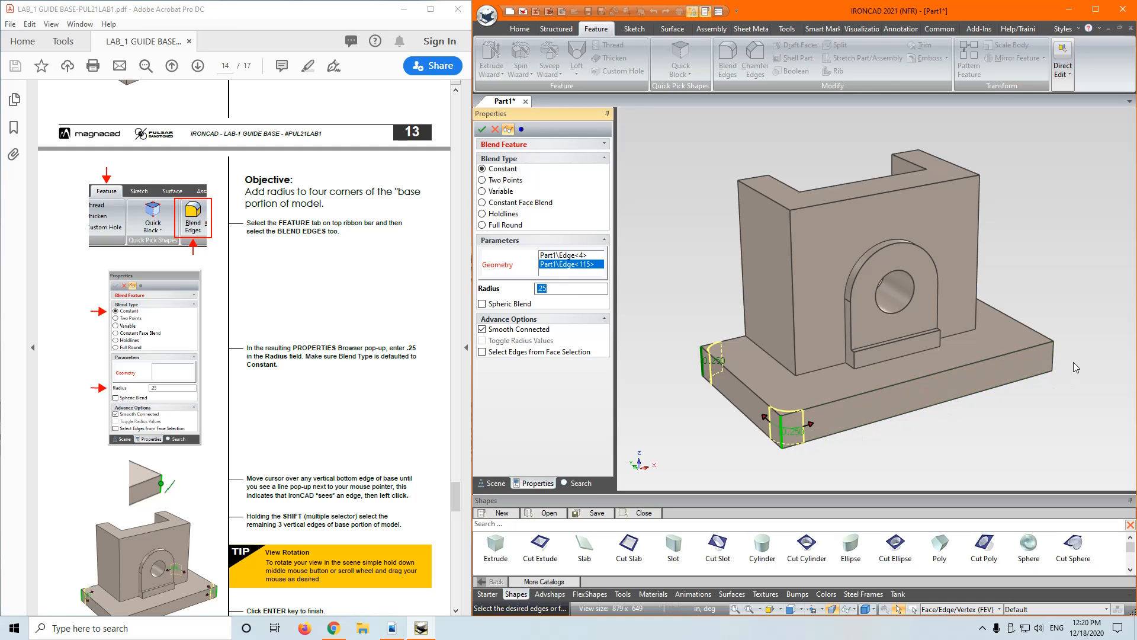
{"action": "left_click", "coordinate": [1055, 358], "text": "shift"}
{"action": "middle_click_drag", "start_coordinate": [1062, 360], "coordinate": [1017, 397]}
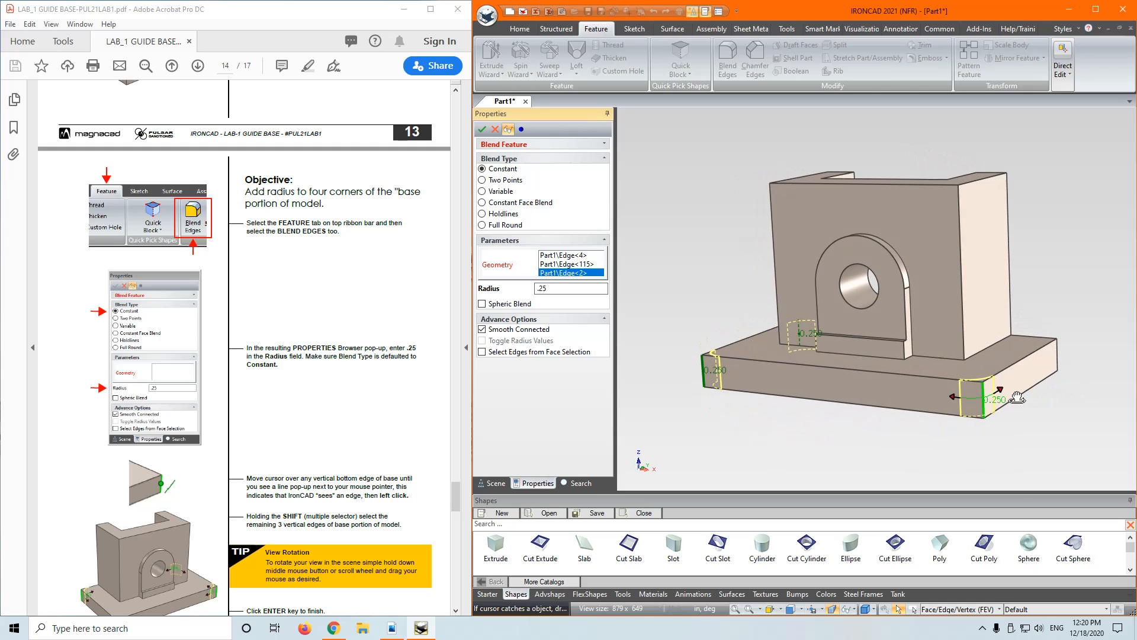
{"action": "left_click", "coordinate": [1058, 357], "text": "shift"}
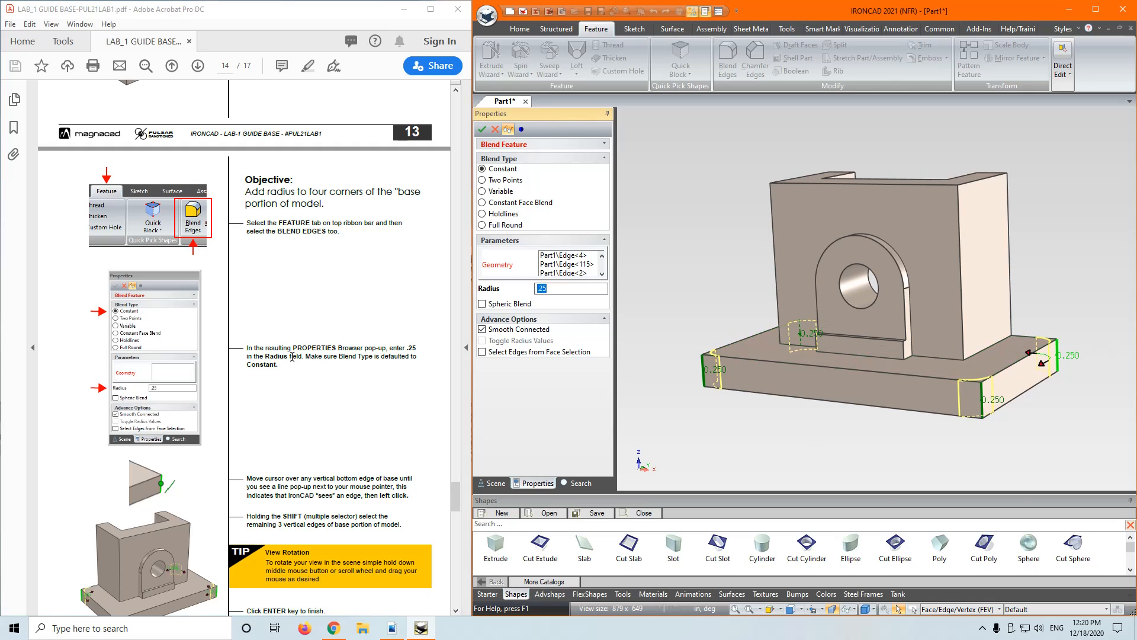
{"action": "scroll", "coordinate": [292, 357], "scroll_direction": "down", "scroll_amount": 3}
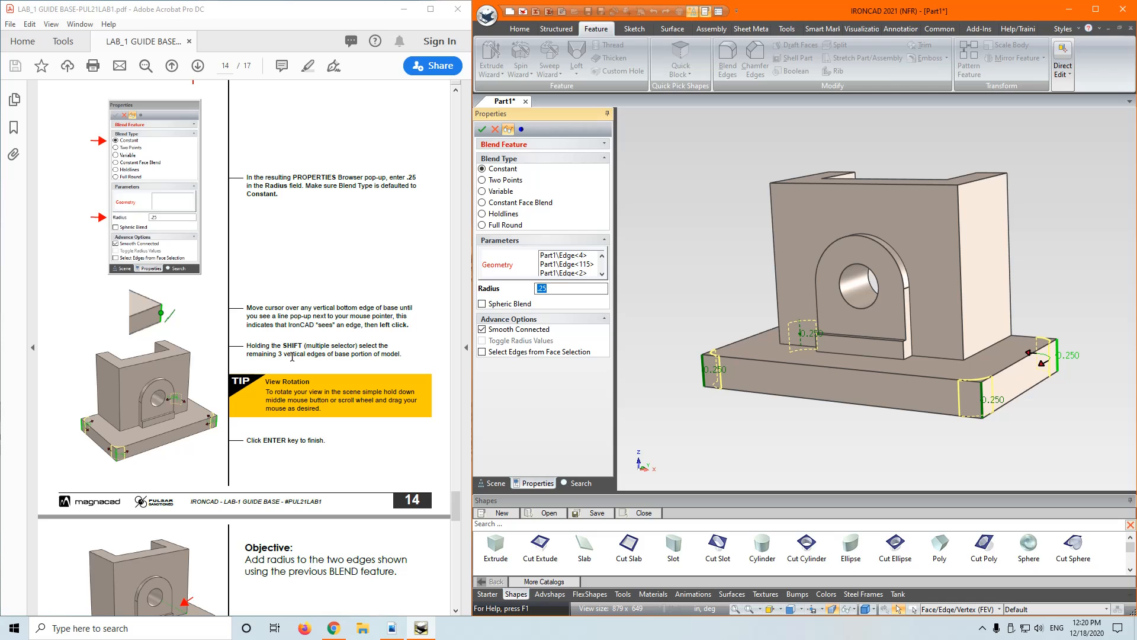
{"action": "scroll", "coordinate": [316, 353], "scroll_direction": "down", "scroll_amount": 1}
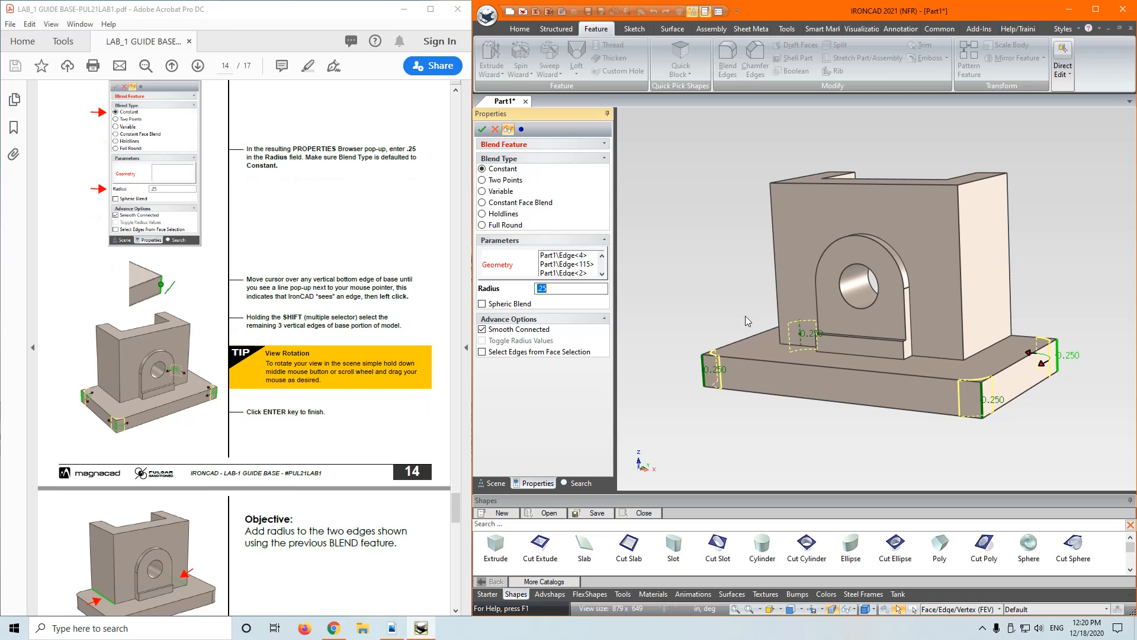
{"action": "left_click", "coordinate": [483, 130]}
{"action": "middle_click_drag", "start_coordinate": [733, 328], "coordinate": [681, 335]}
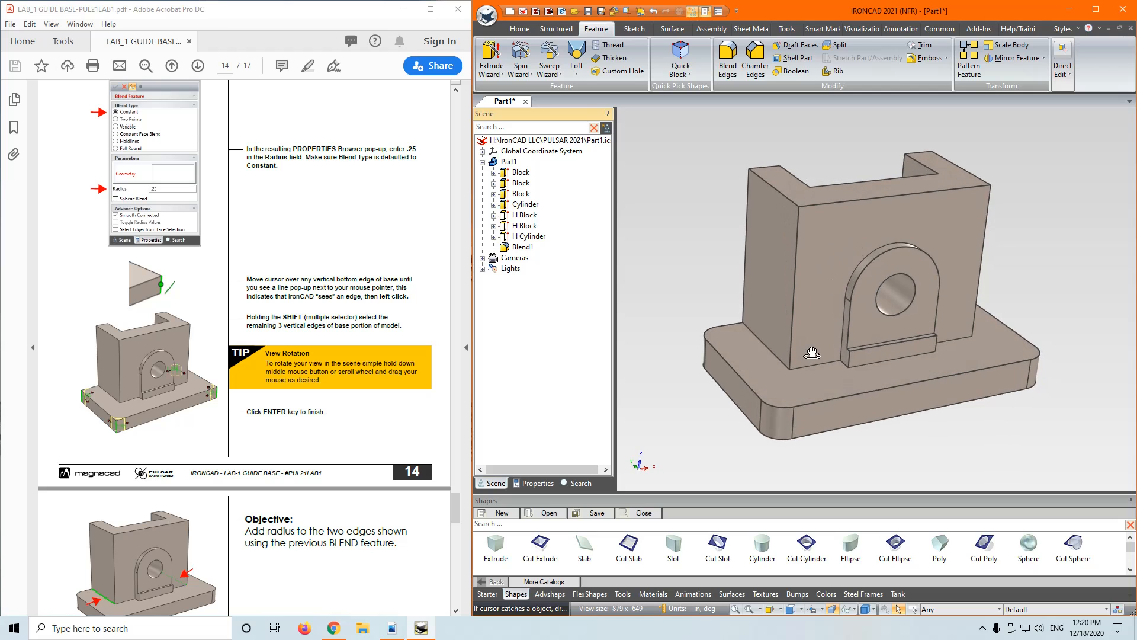
Select the new corner blend to inspect its radius labels on the model, and deselect it
{"action": "left_click", "coordinate": [508, 248]}
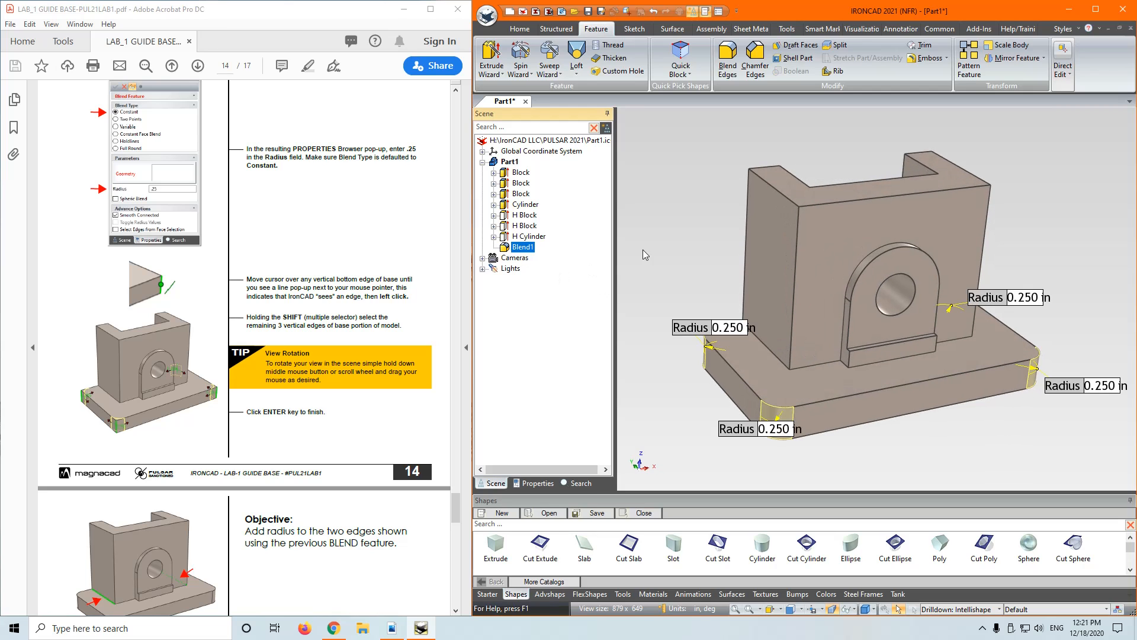
{"action": "left_click", "coordinate": [662, 252]}
{"action": "middle_click_drag", "start_coordinate": [662, 250], "coordinate": [658, 269]}
{"action": "middle_click_drag", "start_coordinate": [753, 277], "coordinate": [760, 254]}
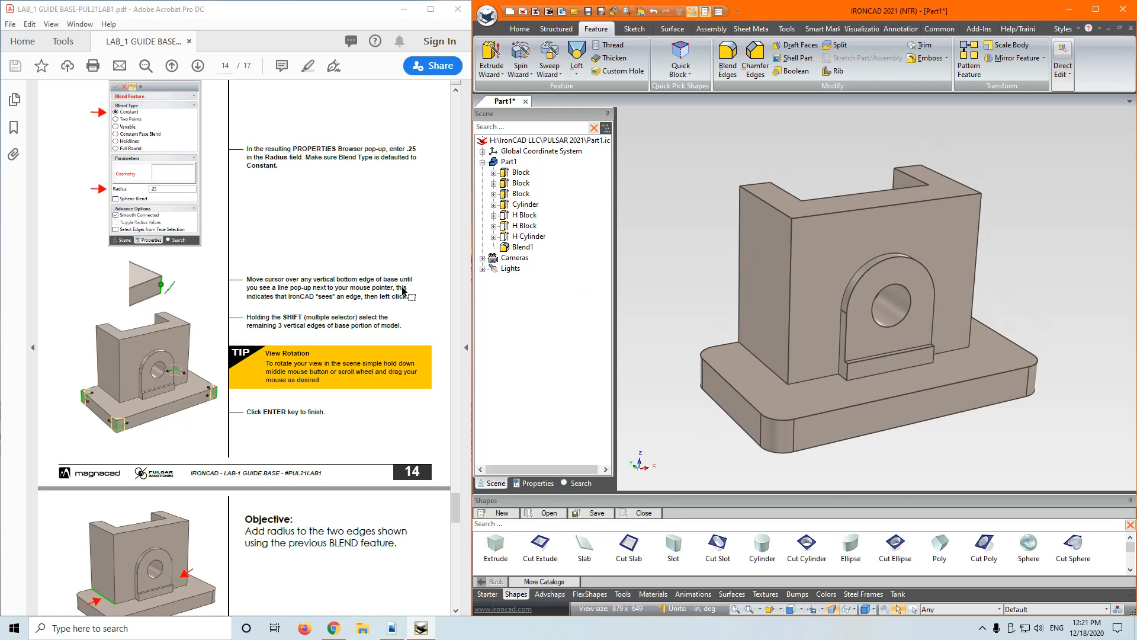
Following guide page 15, edit the existing blend's feature options to include the two edges where the upright's outer sides meet the base
{"action": "scroll", "coordinate": [403, 290], "scroll_direction": "down", "scroll_amount": 5}
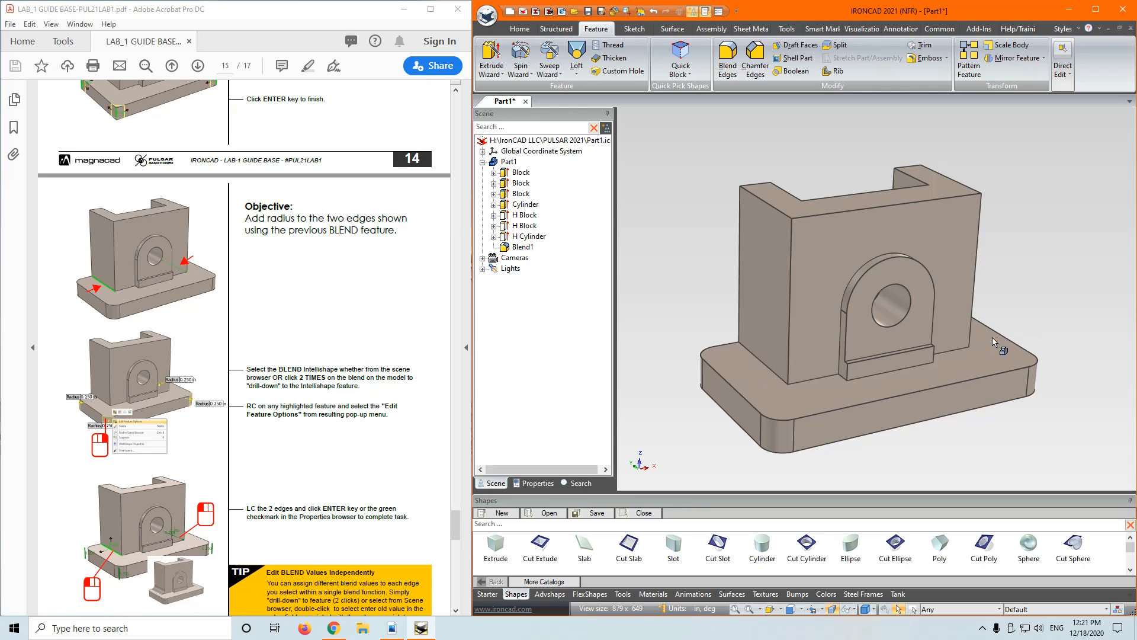
{"action": "middle_click_drag", "start_coordinate": [961, 397], "coordinate": [991, 382]}
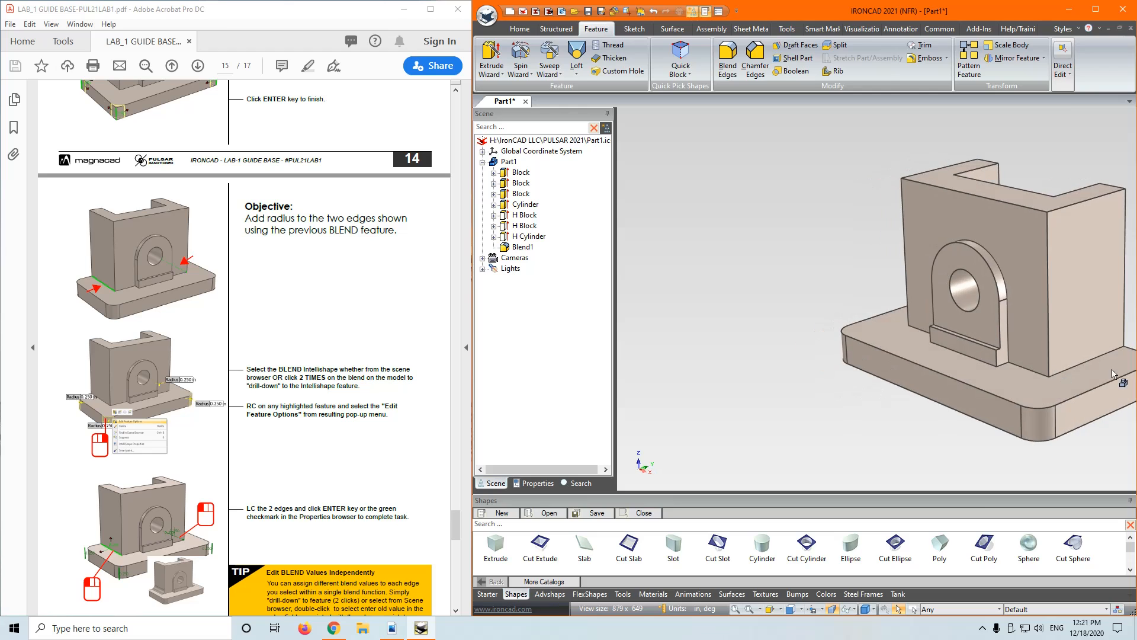
{"action": "middle_click_drag", "start_coordinate": [1112, 371], "coordinate": [830, 387]}
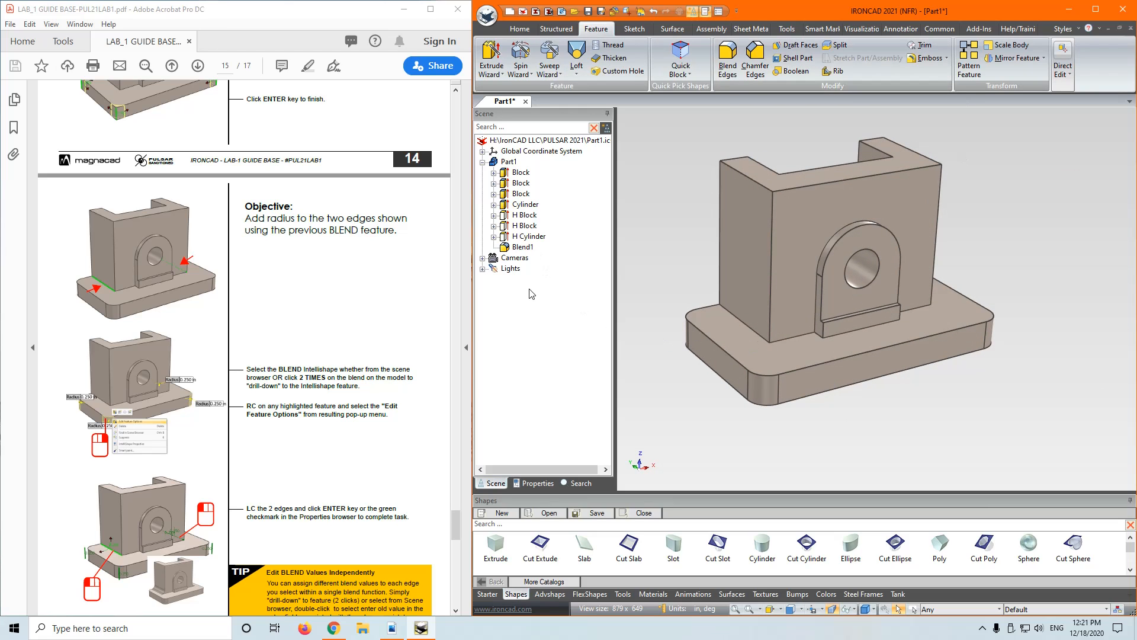
{"action": "middle_click_drag", "start_coordinate": [862, 338], "coordinate": [915, 359], "text": "shift"}
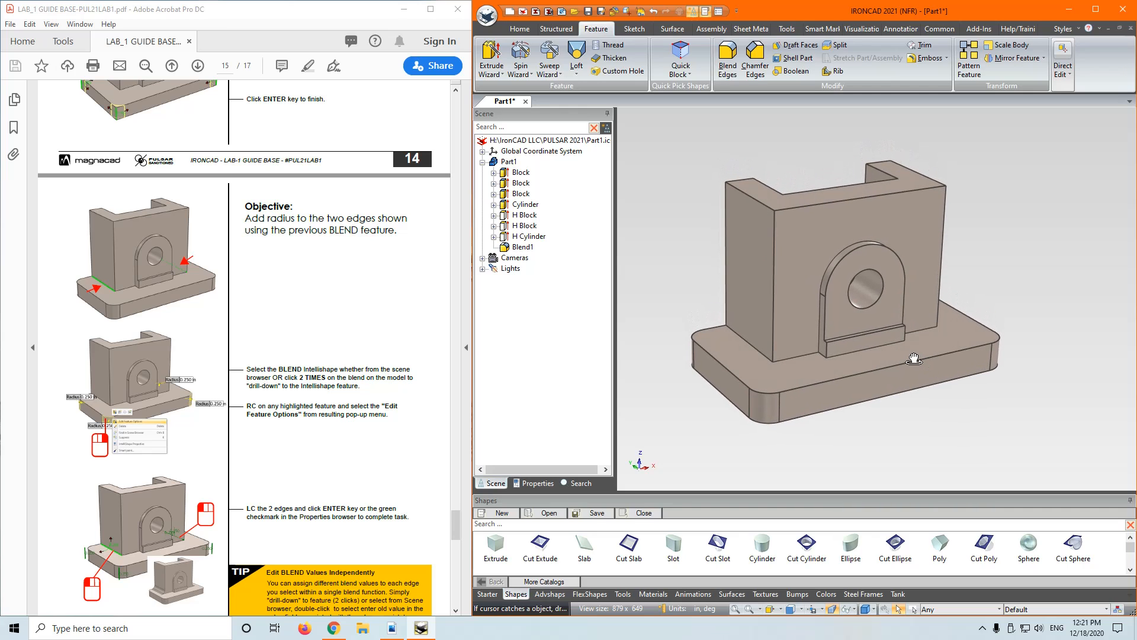
{"action": "left_click", "coordinate": [517, 248]}
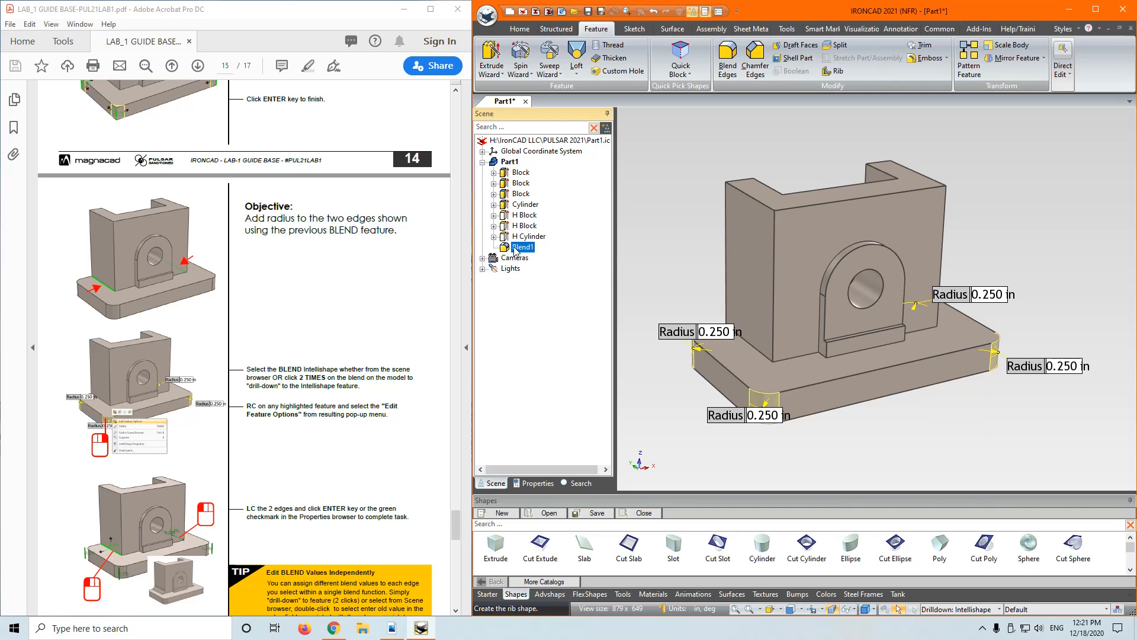
{"action": "right_click", "coordinate": [516, 249]}
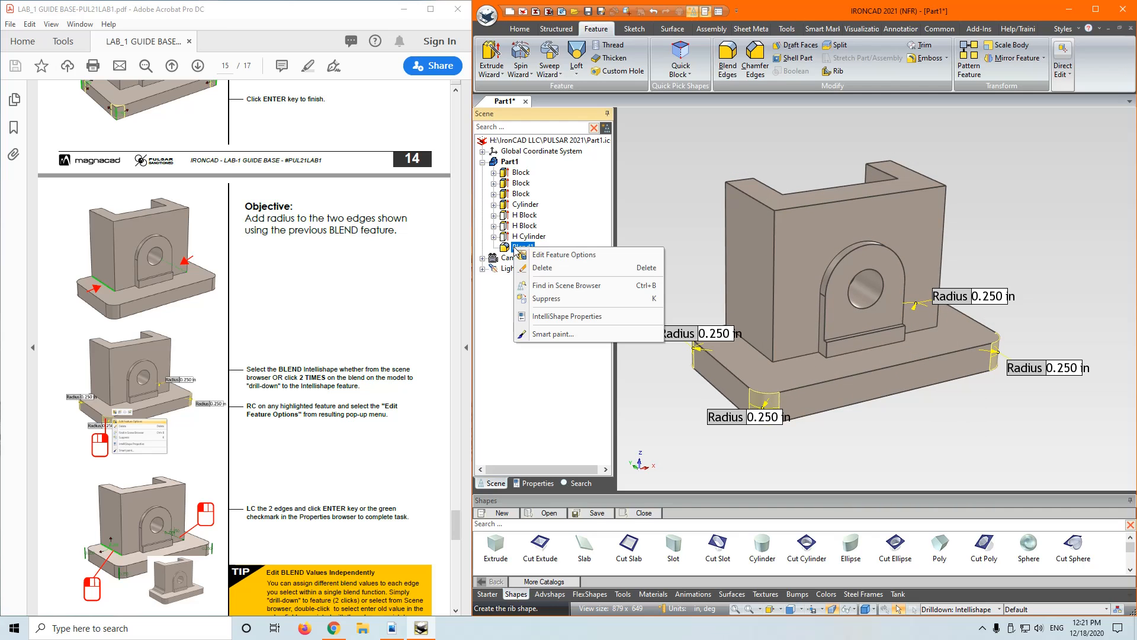
{"action": "left_click", "coordinate": [560, 257]}
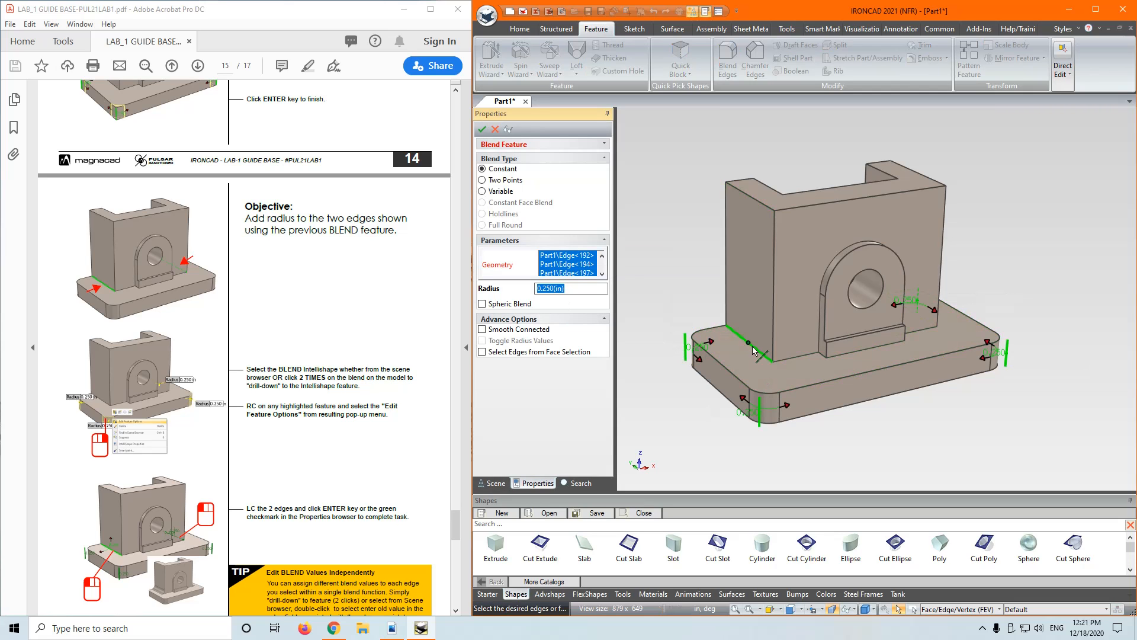
{"action": "middle_click_drag", "start_coordinate": [1049, 322], "coordinate": [991, 332]}
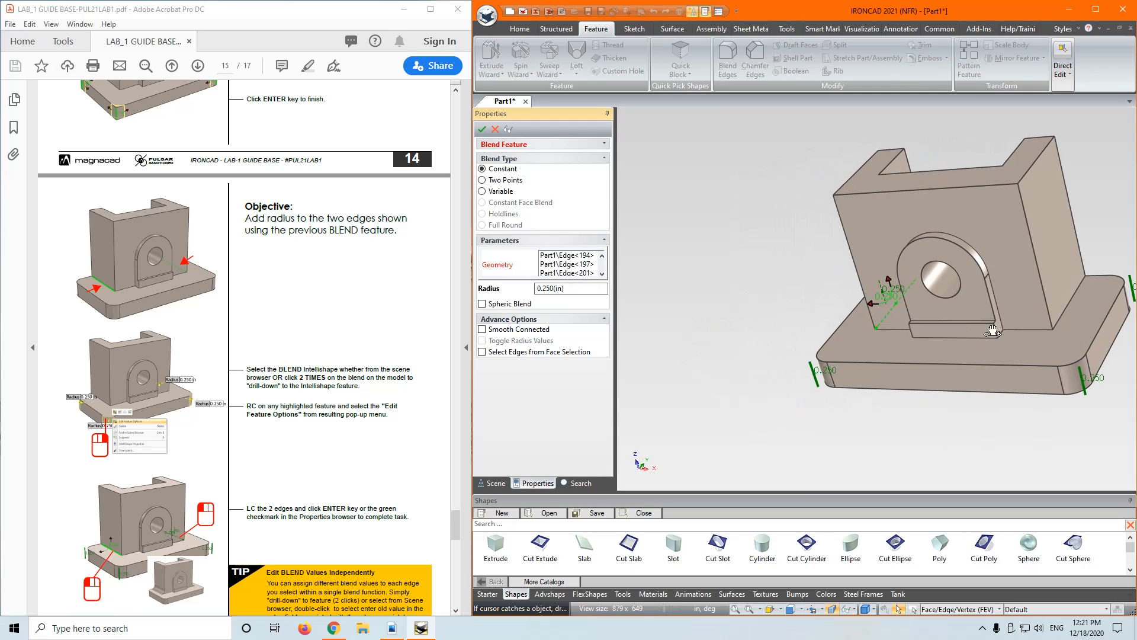
{"action": "left_click", "coordinate": [1061, 322]}
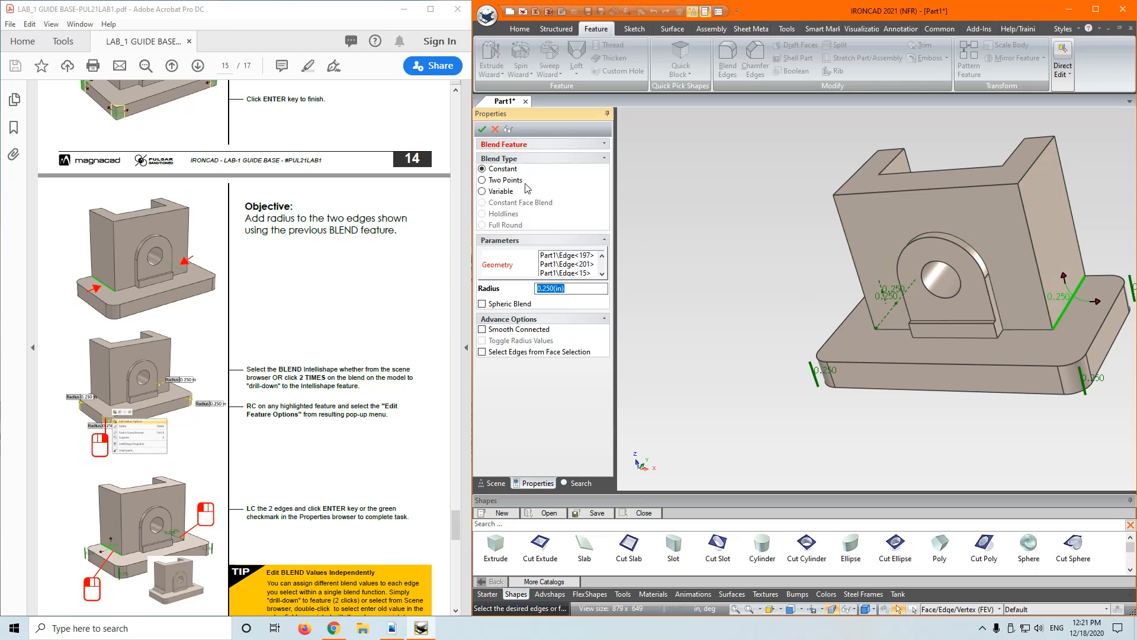
{"action": "left_click", "coordinate": [483, 130]}
{"action": "middle_click_drag", "start_coordinate": [715, 293], "coordinate": [739, 299]}
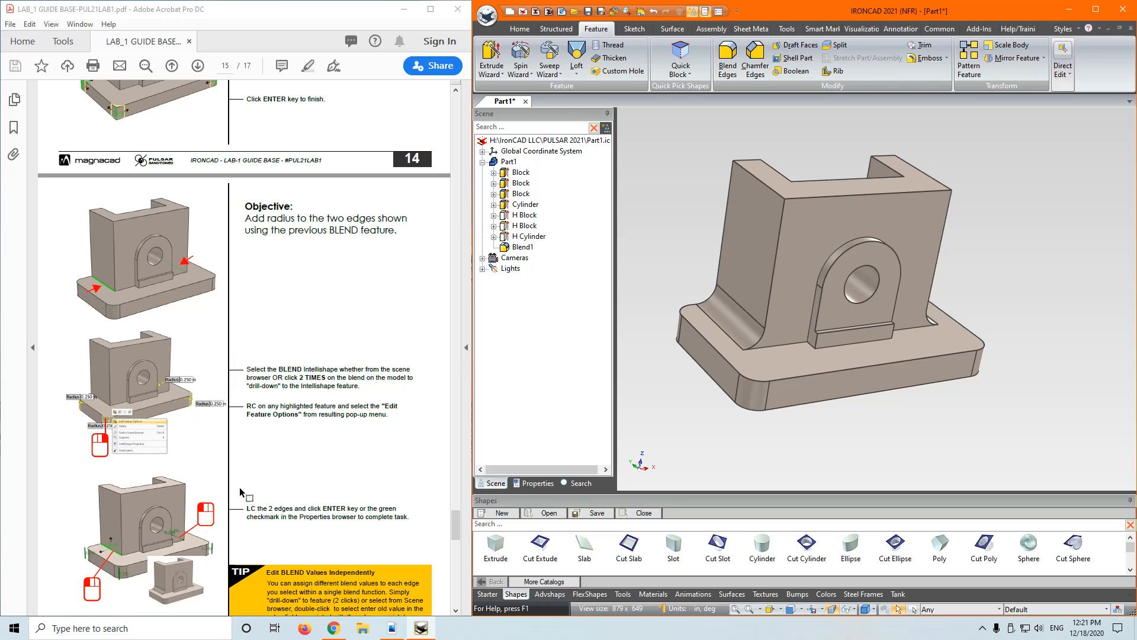
Read the guide's page 15 tip on editing blend values independently within a single blend feature
{"action": "scroll", "coordinate": [270, 320], "scroll_direction": "down", "scroll_amount": 5}
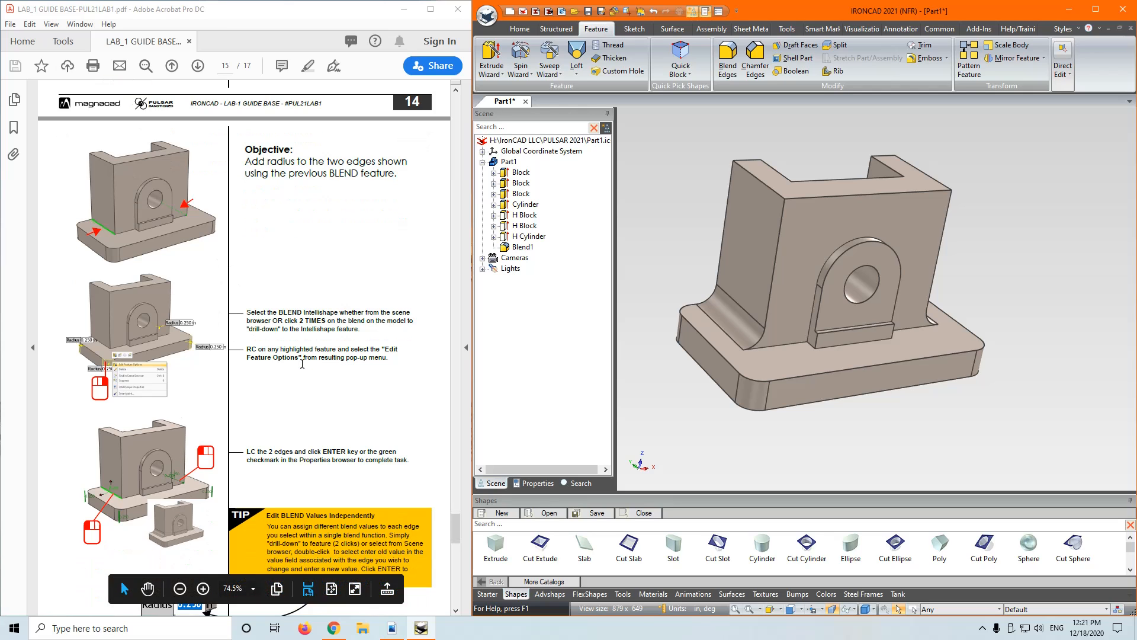
{"action": "scroll", "coordinate": [302, 363], "scroll_direction": "down", "scroll_amount": 3}
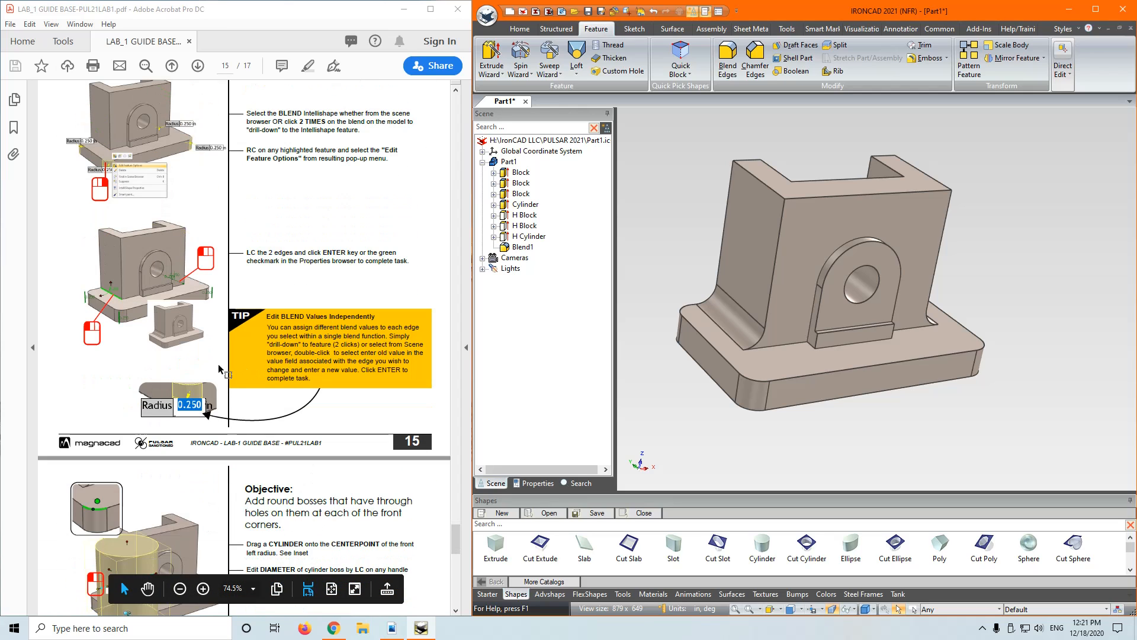
{"action": "left_click", "coordinate": [279, 333]}
{"action": "scroll", "coordinate": [280, 333], "scroll_direction": "down", "scroll_amount": 2}
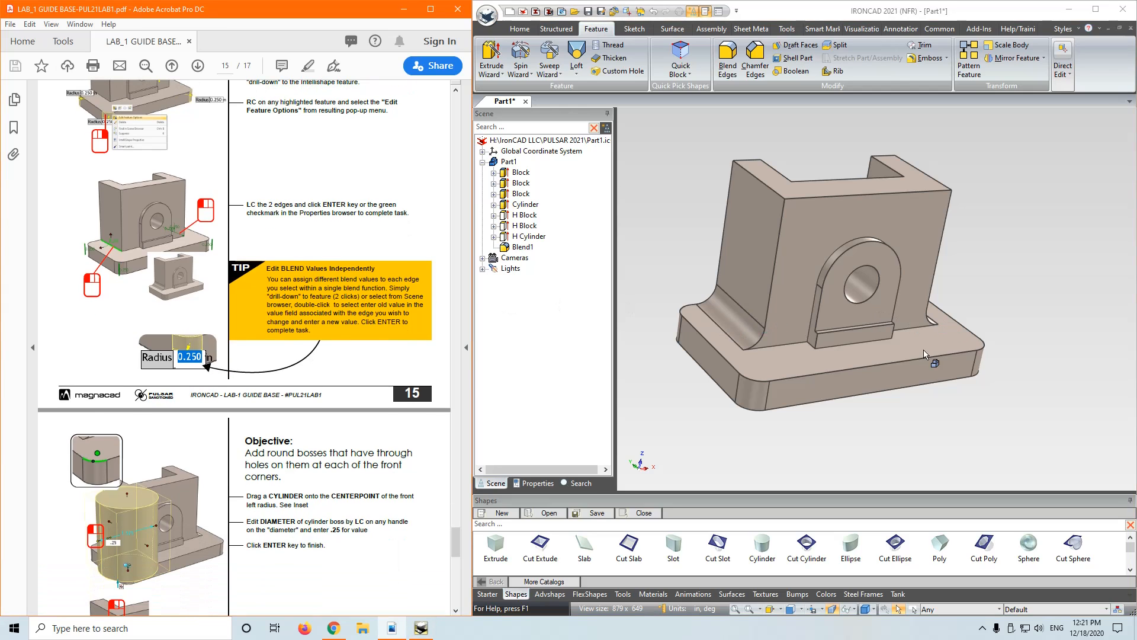
{"action": "middle_click_drag", "start_coordinate": [634, 341], "coordinate": [654, 353]}
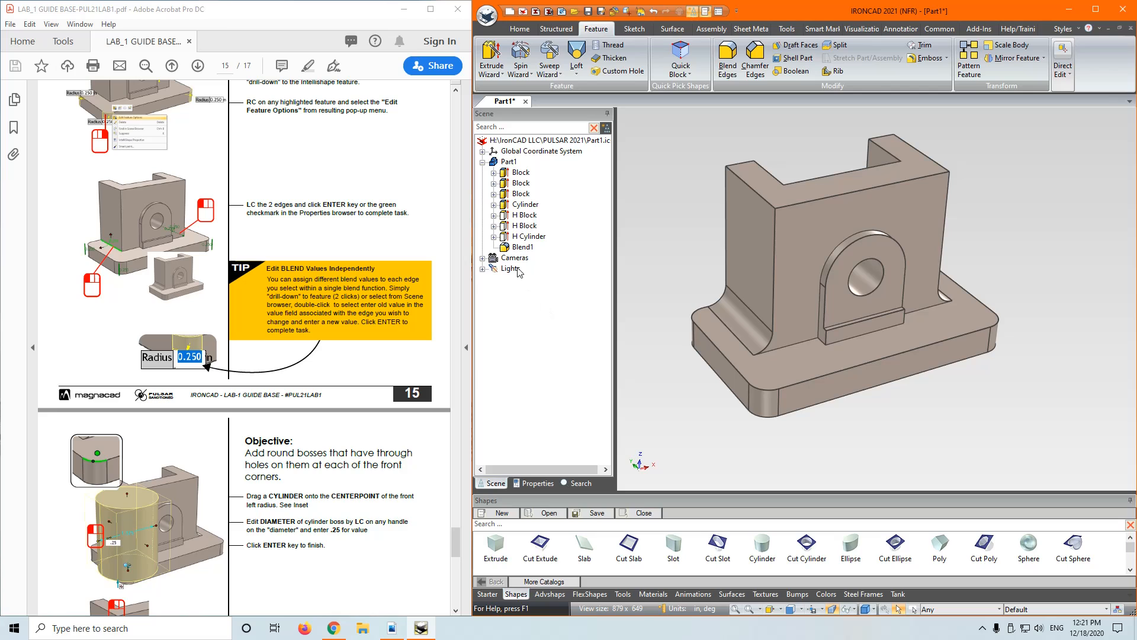
Examine the blend's available editing options and its individual radius labels, and deselect it
{"action": "left_click", "coordinate": [518, 247]}
{"action": "right_click", "coordinate": [519, 247]}
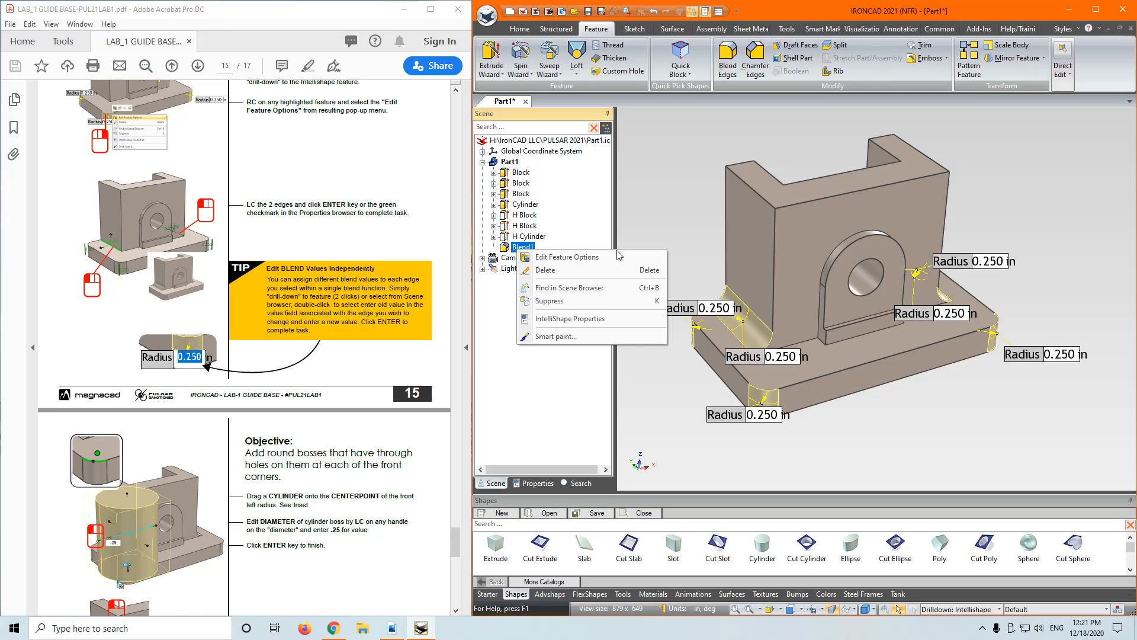
{"action": "left_click", "coordinate": [661, 289]}
{"action": "left_click", "coordinate": [520, 248]}
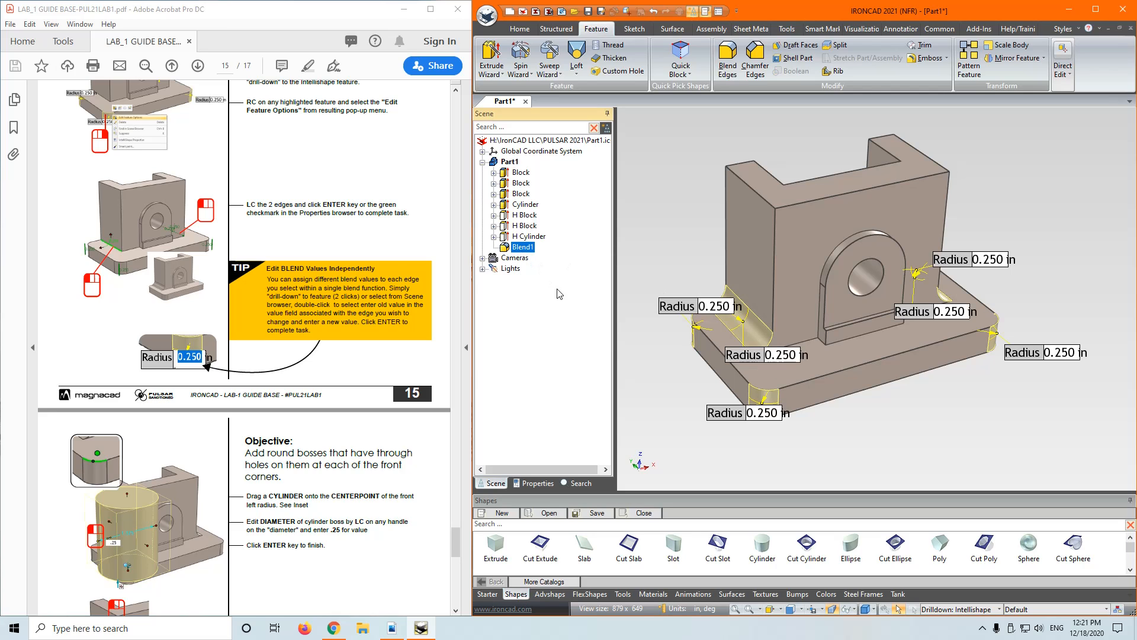
{"action": "left_click", "coordinate": [657, 248]}
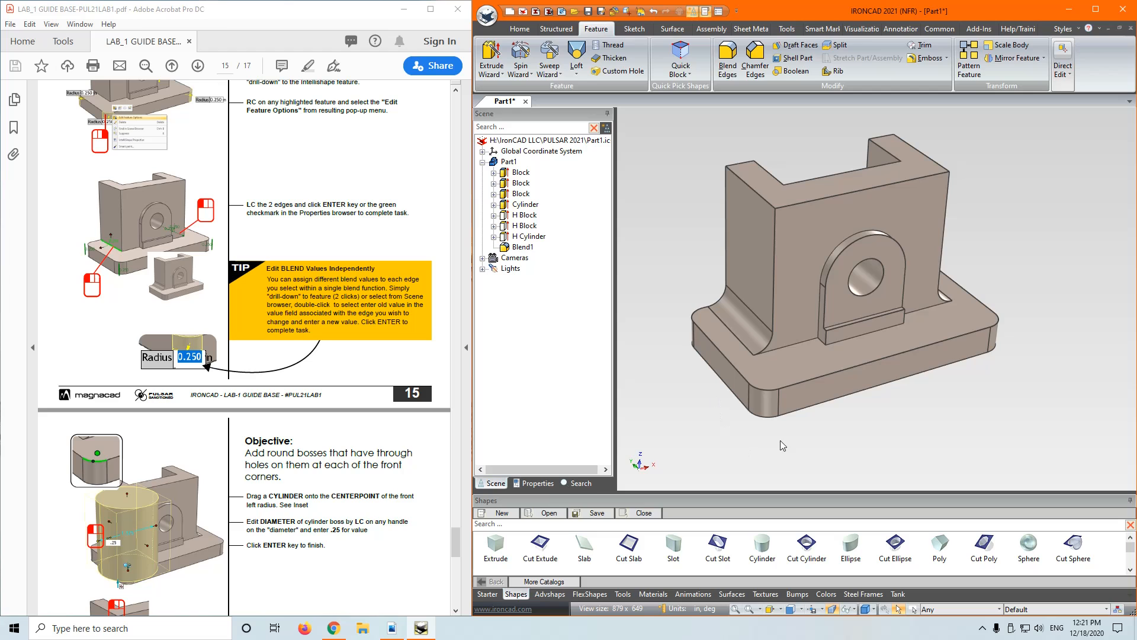
Select the blend directly on the model and set the radius along the upright's left base edge to .5
{"action": "left_click", "coordinate": [769, 409]}
{"action": "left_click", "coordinate": [768, 407]}
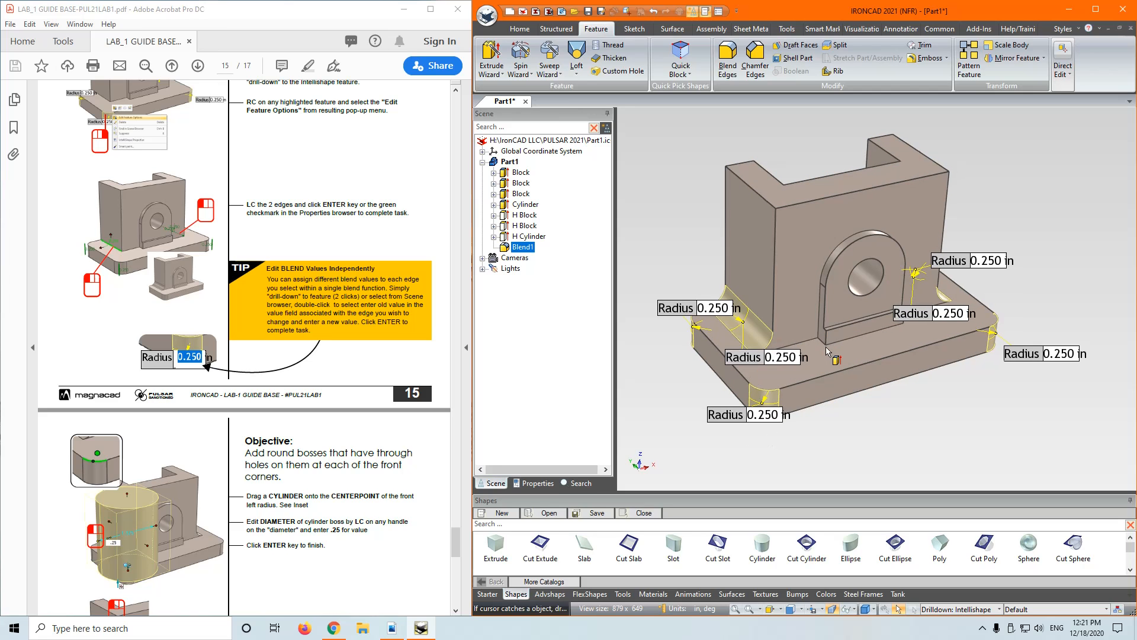
{"action": "mouse_move", "coordinate": [826, 349]}
{"action": "middle_mouse_down"}
{"action": "mouse_move", "coordinate": [846, 328]}
{"action": "mouse_move", "coordinate": [802, 368]}
{"action": "mouse_move", "coordinate": [818, 378]}
{"action": "mouse_move", "coordinate": [829, 374]}
{"action": "mouse_move", "coordinate": [820, 368]}
{"action": "middle_mouse_up"}
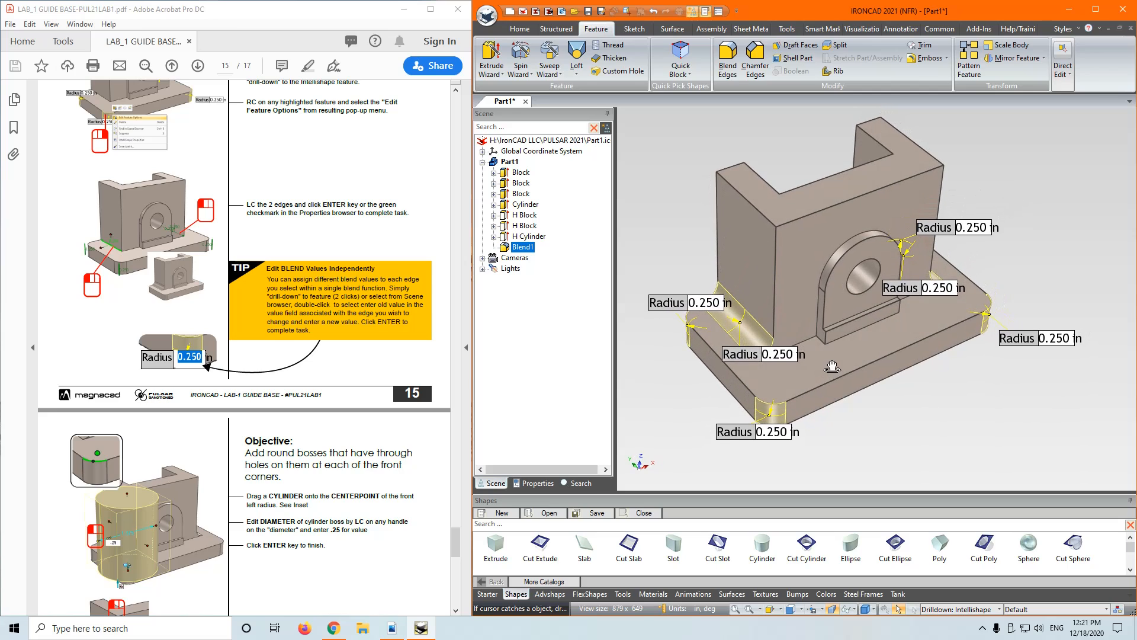
{"action": "left_click", "coordinate": [773, 354]}
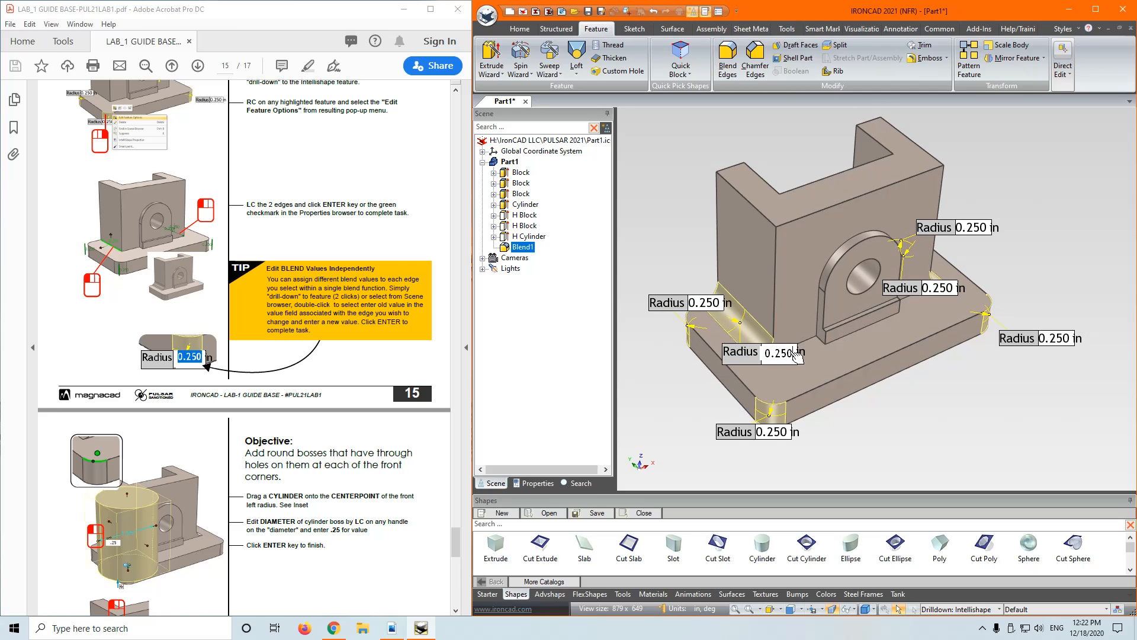
{"action": "left_click_drag", "start_coordinate": [797, 353], "coordinate": [764, 352]}
{"action": "type", "text": ".5"}
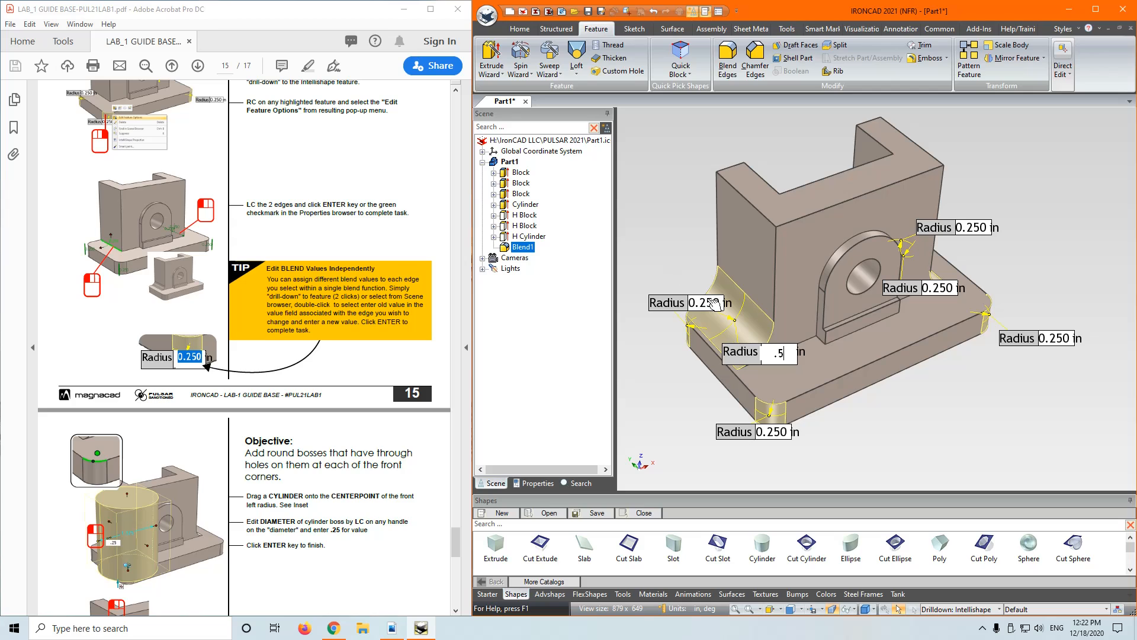
{"action": "key", "text": "Return"}
Set the radius of the blend along the upright's left base edge back to .25, and deselect the blend
{"action": "double_click", "coordinate": [778, 349]}
{"action": "type", "text": ".25"}
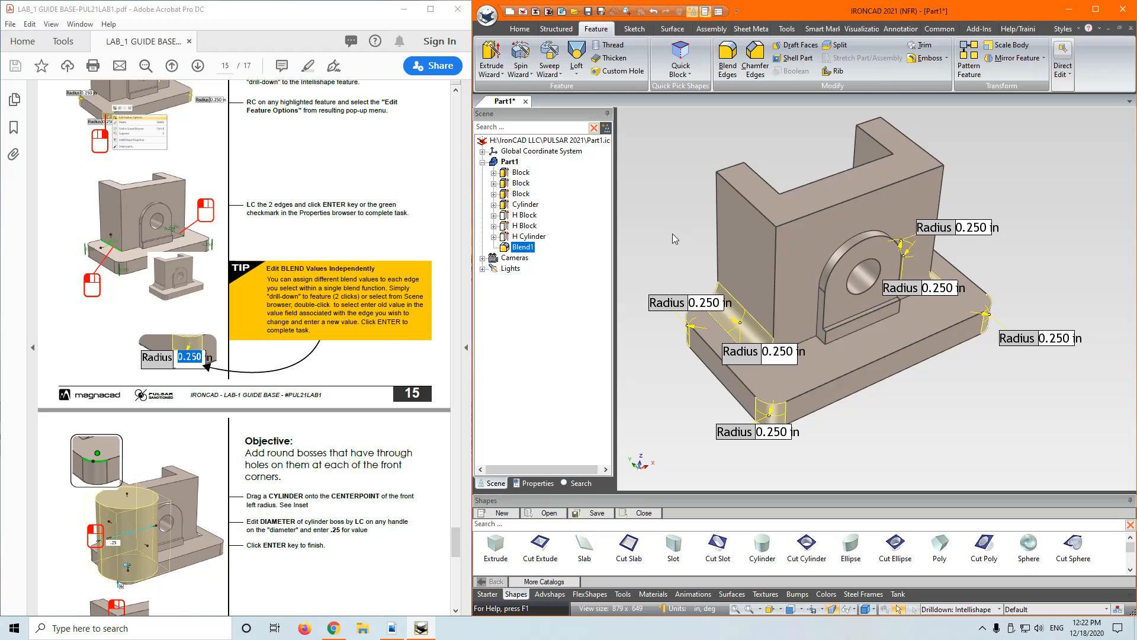
{"action": "key", "text": "Return"}
{"action": "middle_click_drag", "start_coordinate": [683, 266], "coordinate": [1053, 294]}
Read the guide's page 16 objective on adding round bosses with through holes at the base's front corners
{"action": "scroll", "coordinate": [296, 310], "scroll_direction": "down", "scroll_amount": 5}
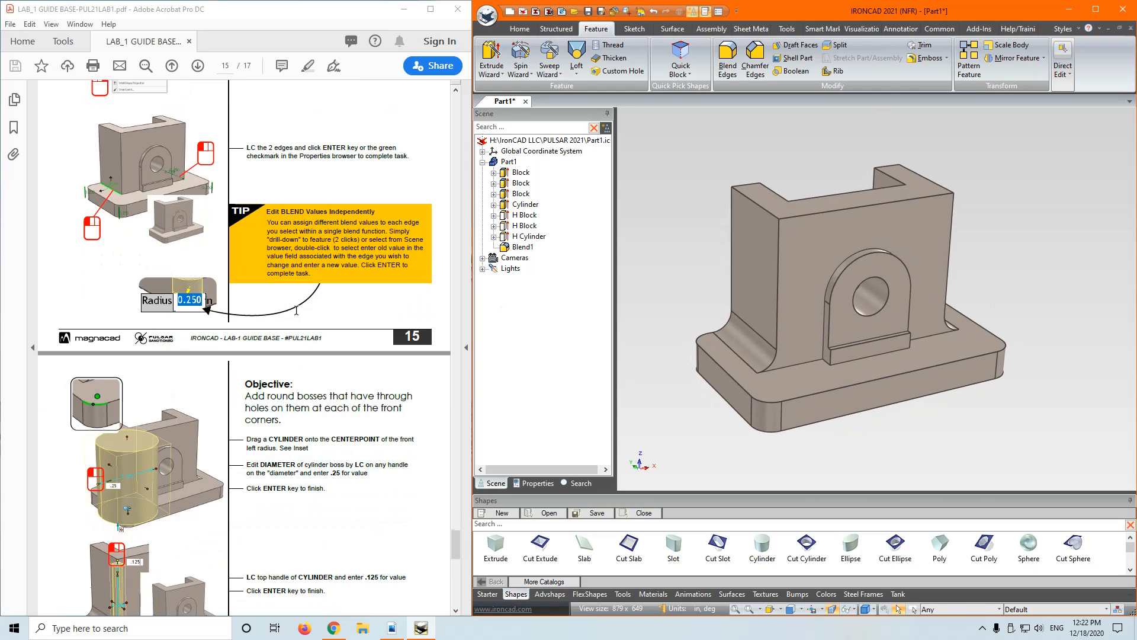
{"action": "scroll", "coordinate": [296, 310], "scroll_direction": "down", "scroll_amount": 3}
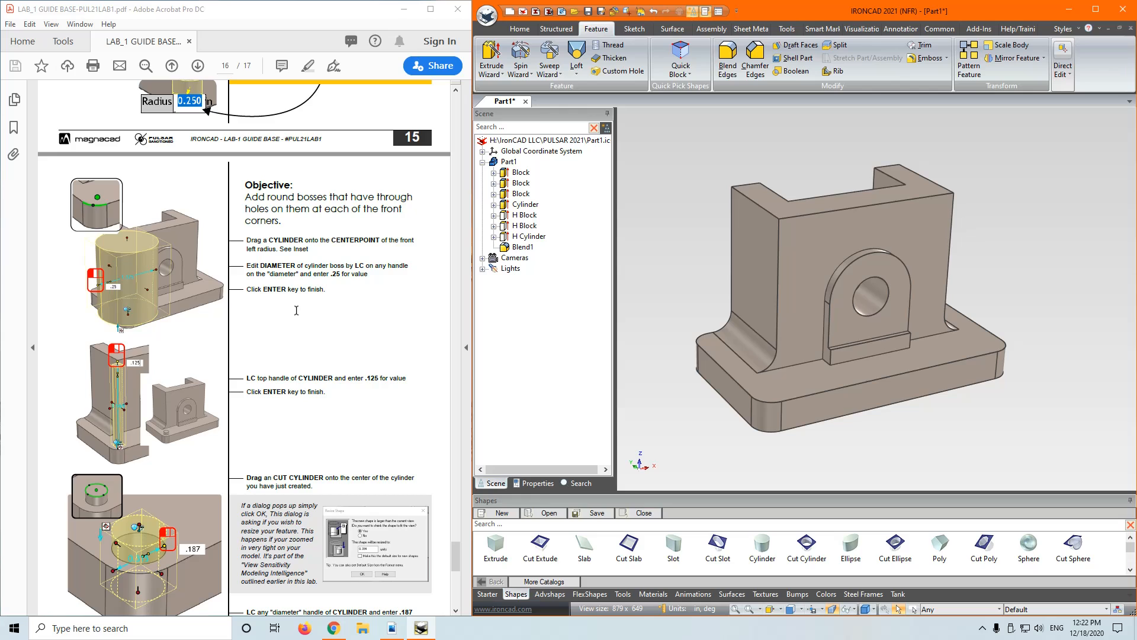
{"action": "scroll", "coordinate": [296, 311], "scroll_direction": "down", "scroll_amount": 1}
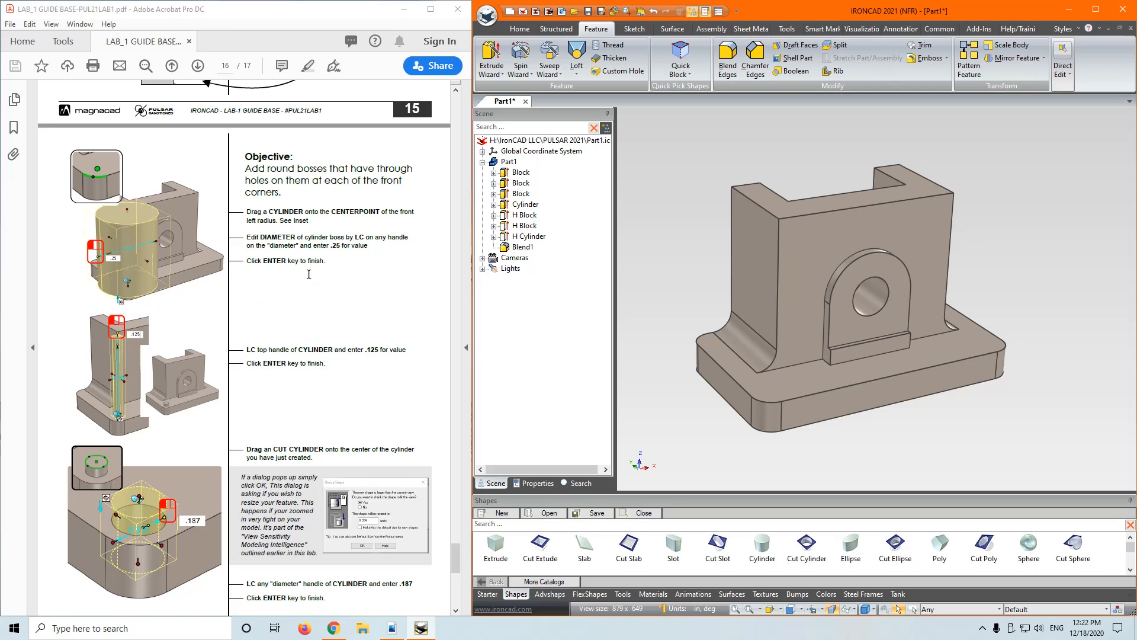
{"action": "middle_click_drag", "start_coordinate": [776, 393], "coordinate": [771, 401]}
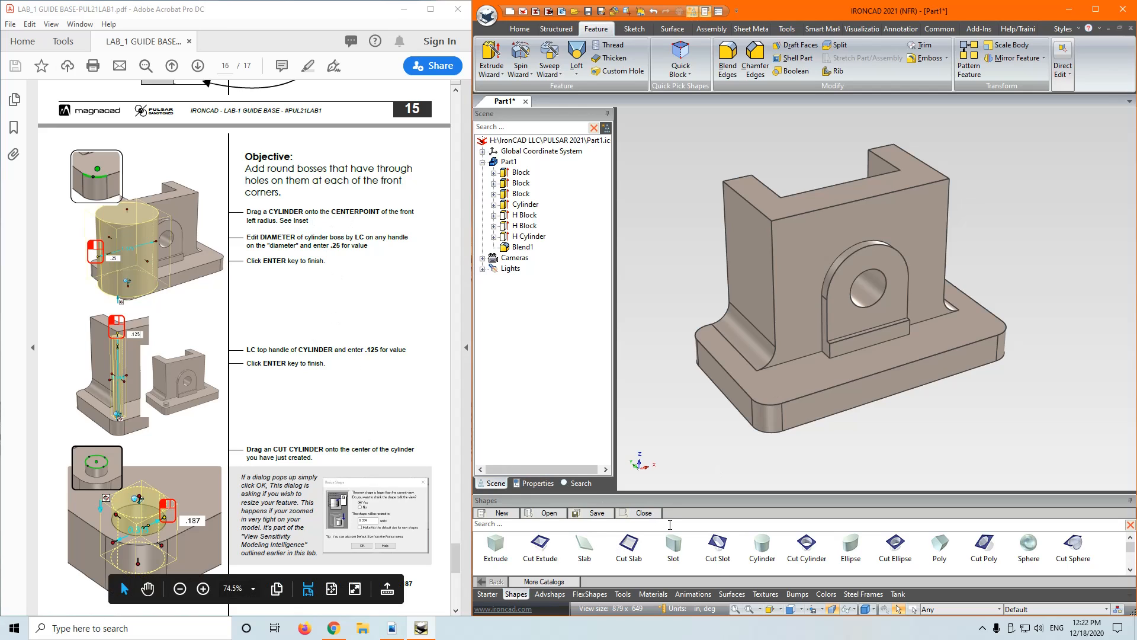
Add a Cylinder boss at the centerpoint of the base's front left corner radius and set its diameter to .25
{"action": "left_click_drag", "start_coordinate": [760, 556], "coordinate": [773, 396]}
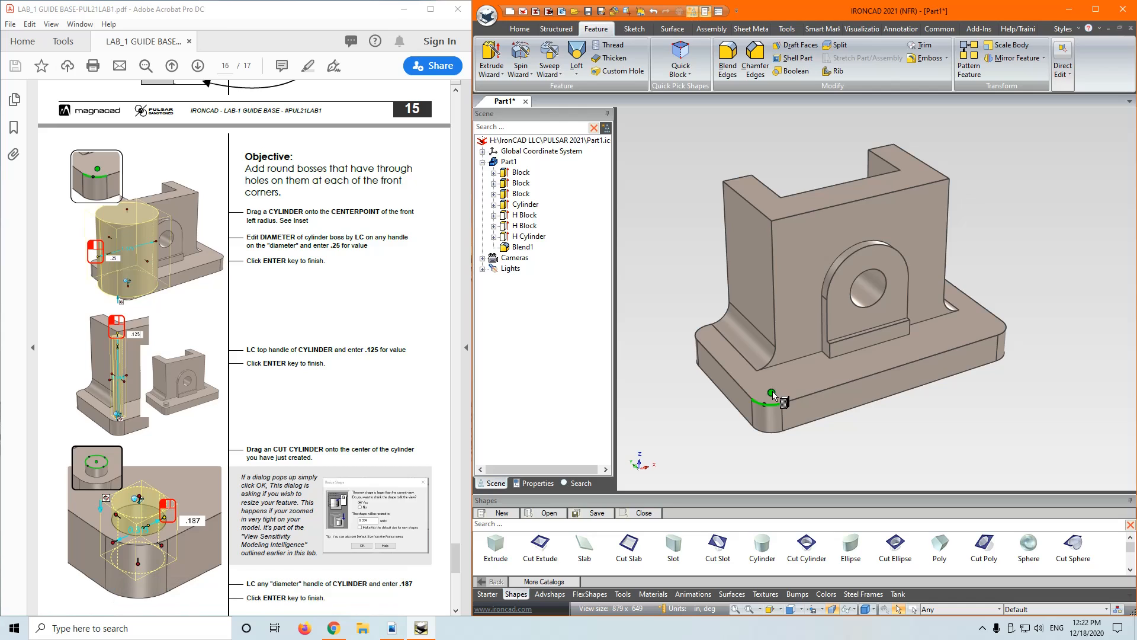
{"action": "left_click_drag", "start_coordinate": [773, 396], "coordinate": [773, 396]}
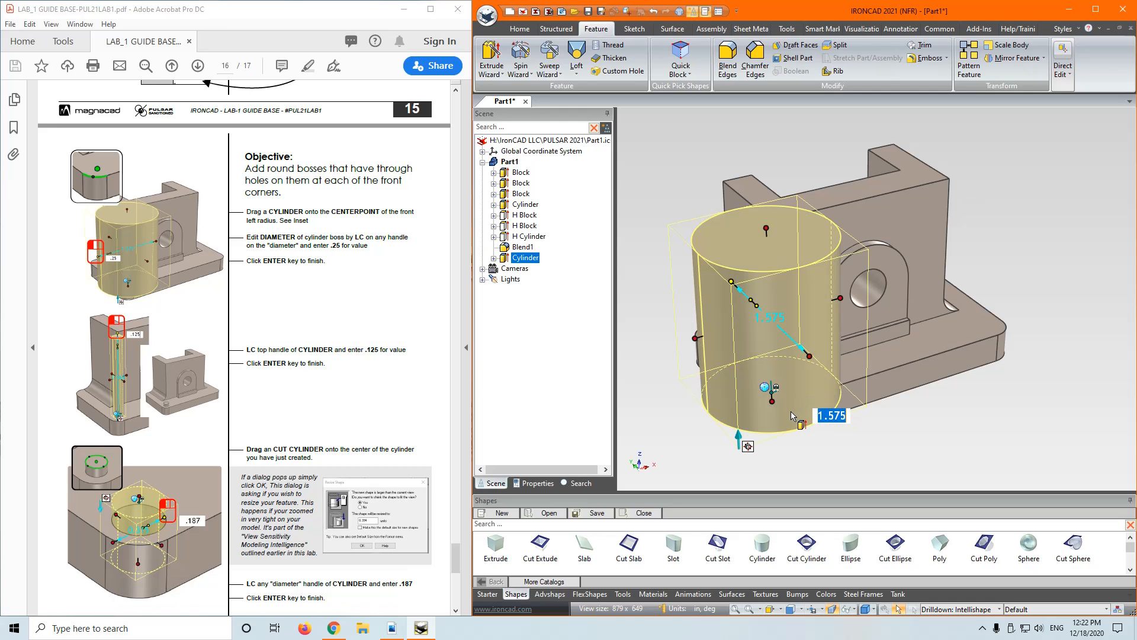
{"action": "left_click", "coordinate": [696, 339]}
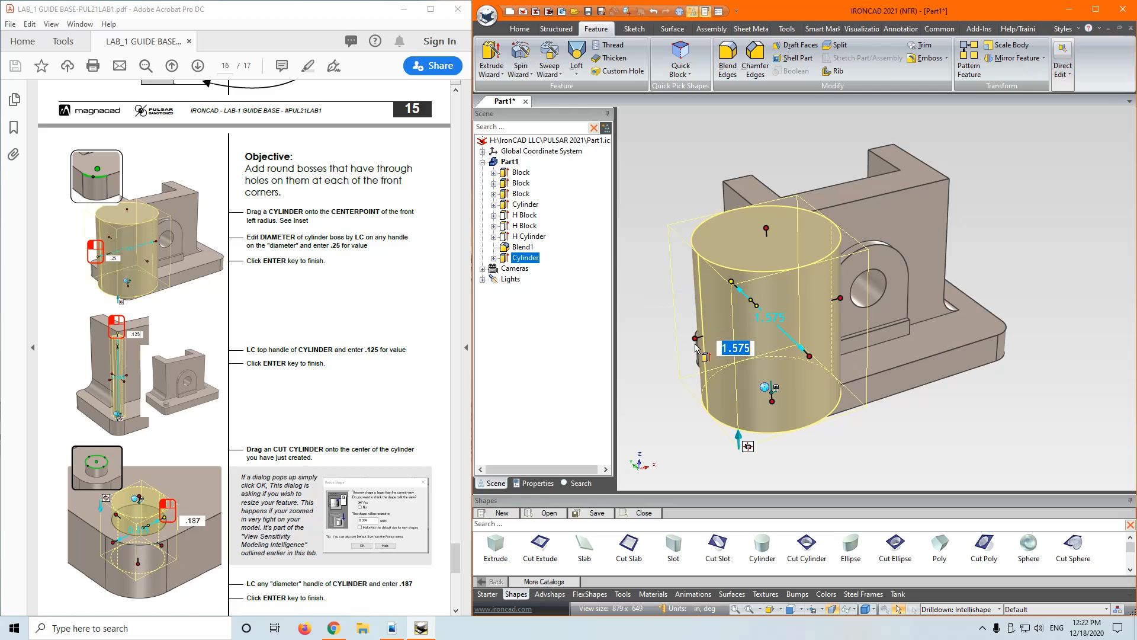
{"action": "type", "text": ".25"}
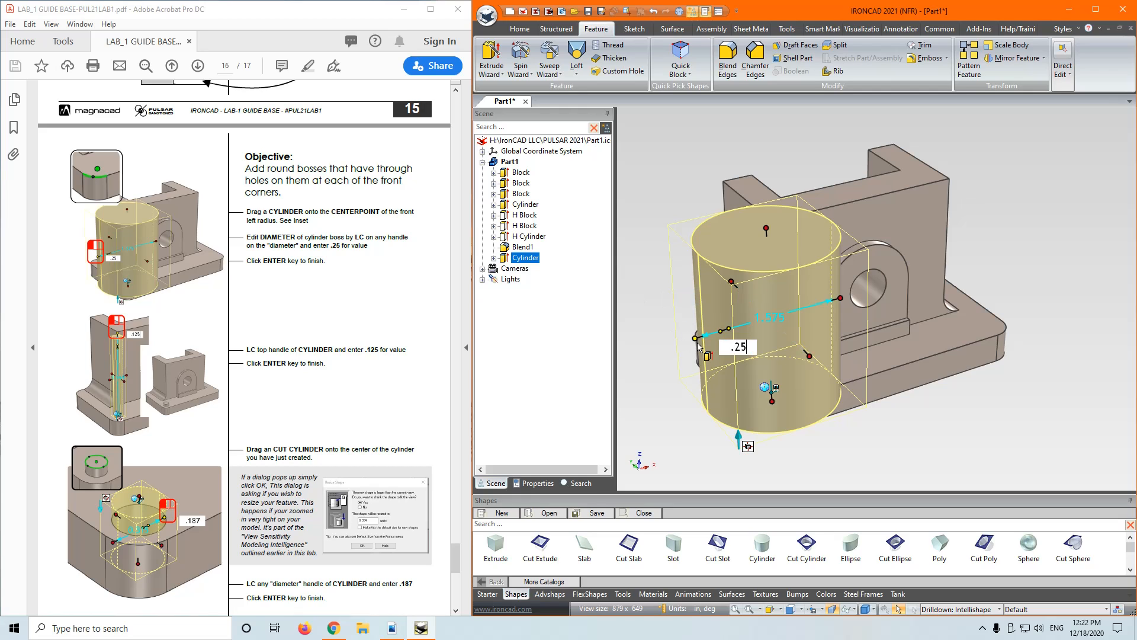
{"action": "key", "text": "Return"}
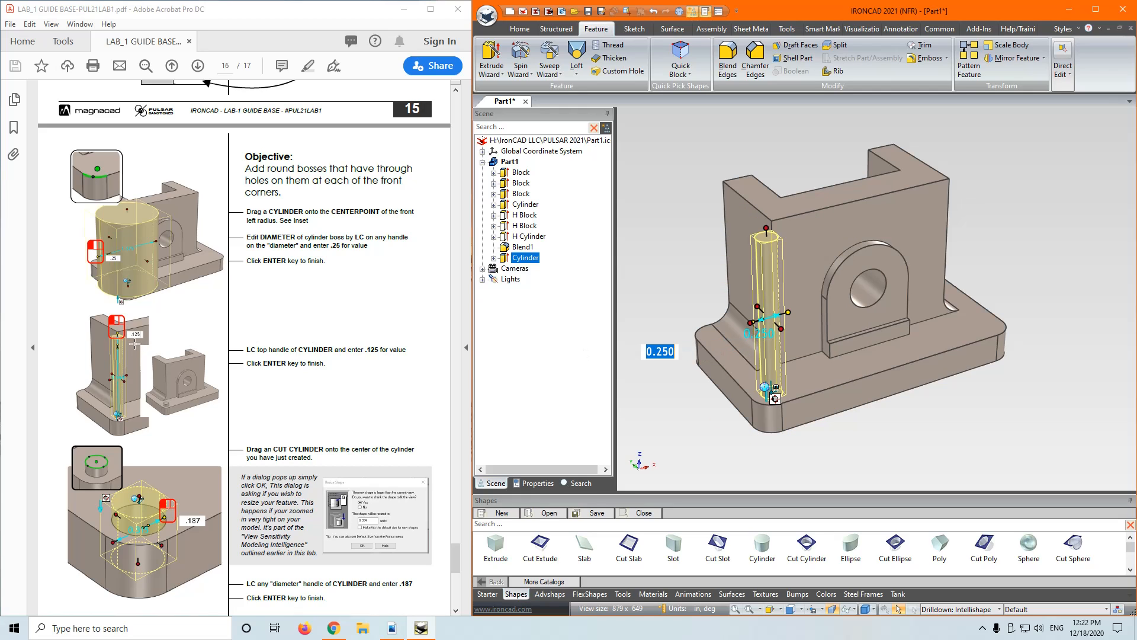
Set the height of the front left corner's boss cylinder to .125 and deselect it
{"action": "left_click", "coordinate": [767, 228]}
{"action": "type", "text": ".125"}
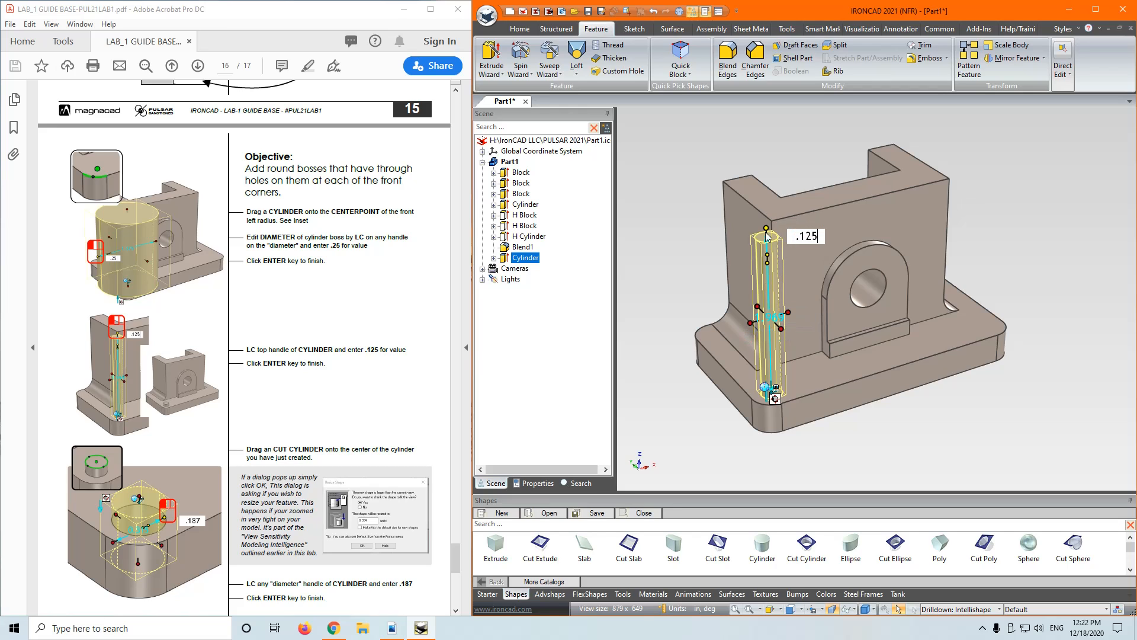
{"action": "key", "text": "Return"}
{"action": "left_click", "coordinate": [820, 433]}
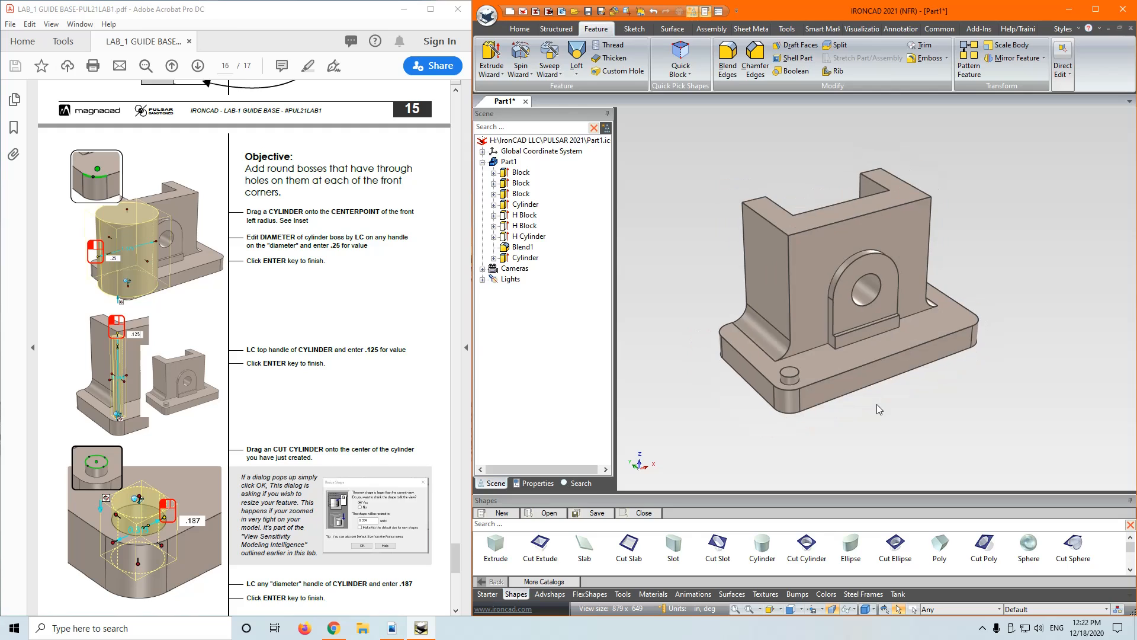
Add a Cut Cylinder at the center of the corner boss's top face and set its diameter to .187, as the guide instructs
{"action": "scroll", "coordinate": [877, 404], "scroll_direction": "up", "scroll_amount": 2}
{"action": "middle_click_drag", "start_coordinate": [867, 385], "coordinate": [877, 405]}
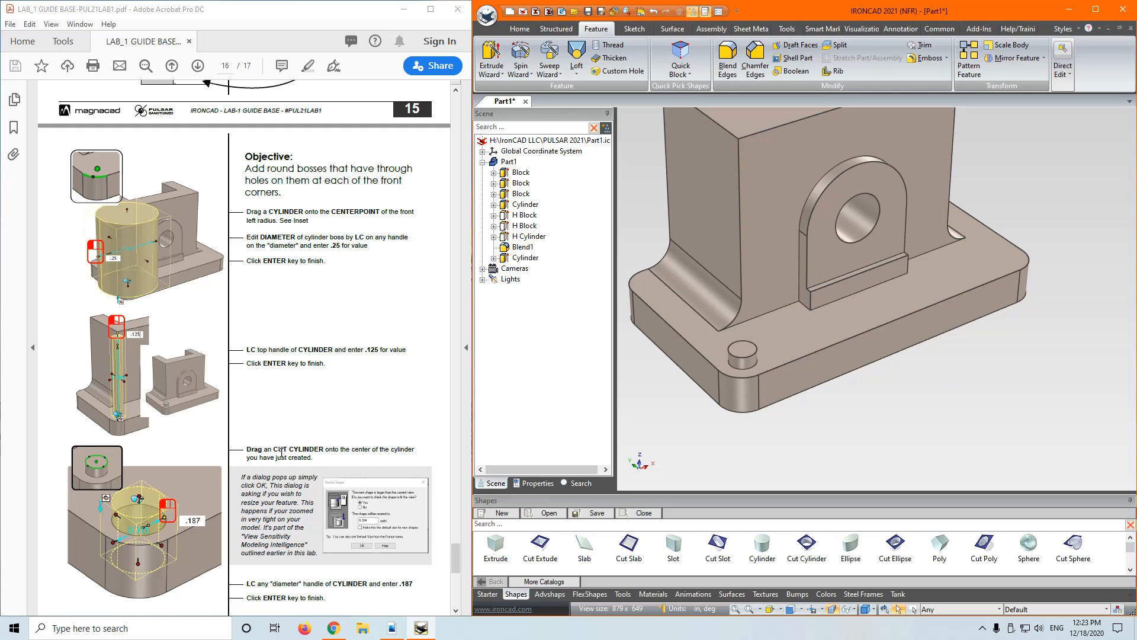
{"action": "scroll", "coordinate": [317, 472], "scroll_direction": "down", "scroll_amount": 4}
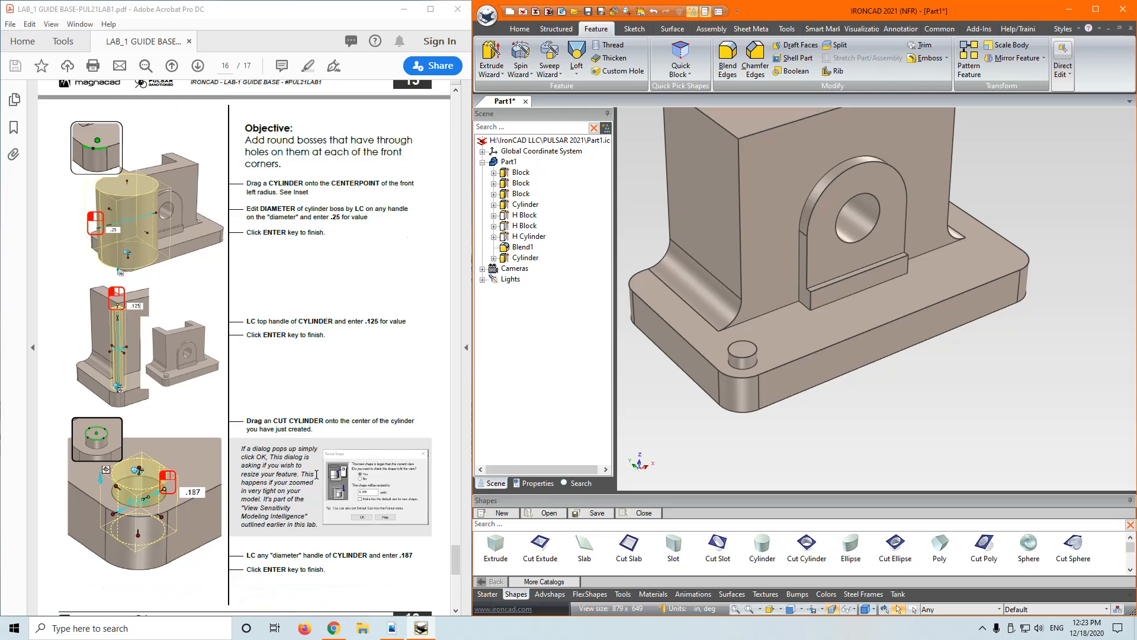
{"action": "scroll", "coordinate": [816, 394], "scroll_direction": "up", "scroll_amount": 1}
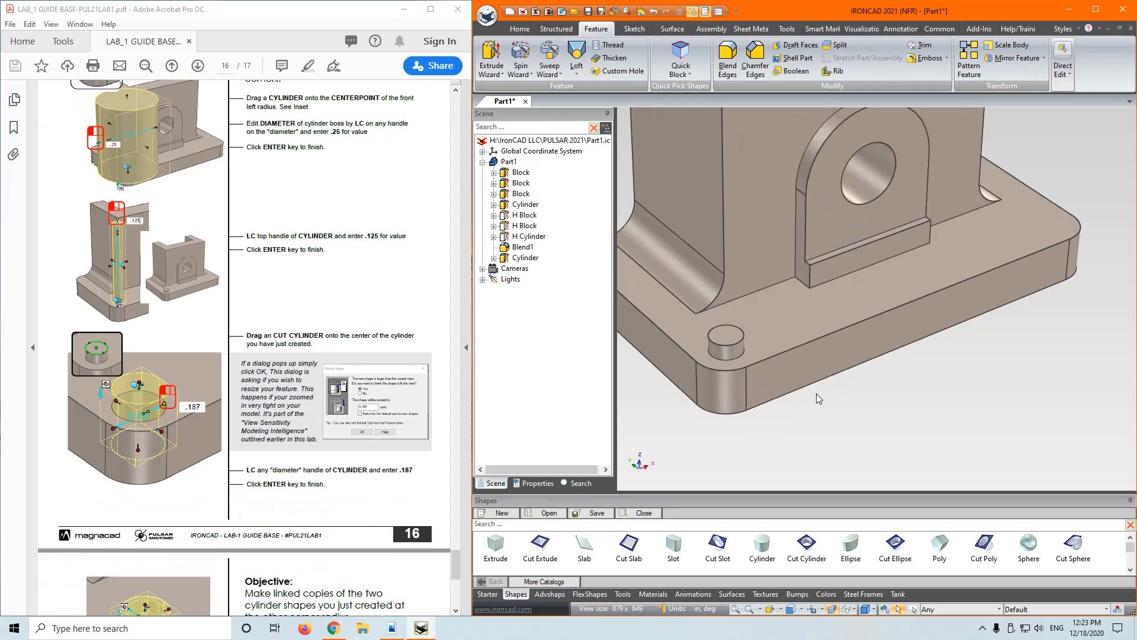
{"action": "left_click_drag", "start_coordinate": [802, 547], "coordinate": [727, 337]}
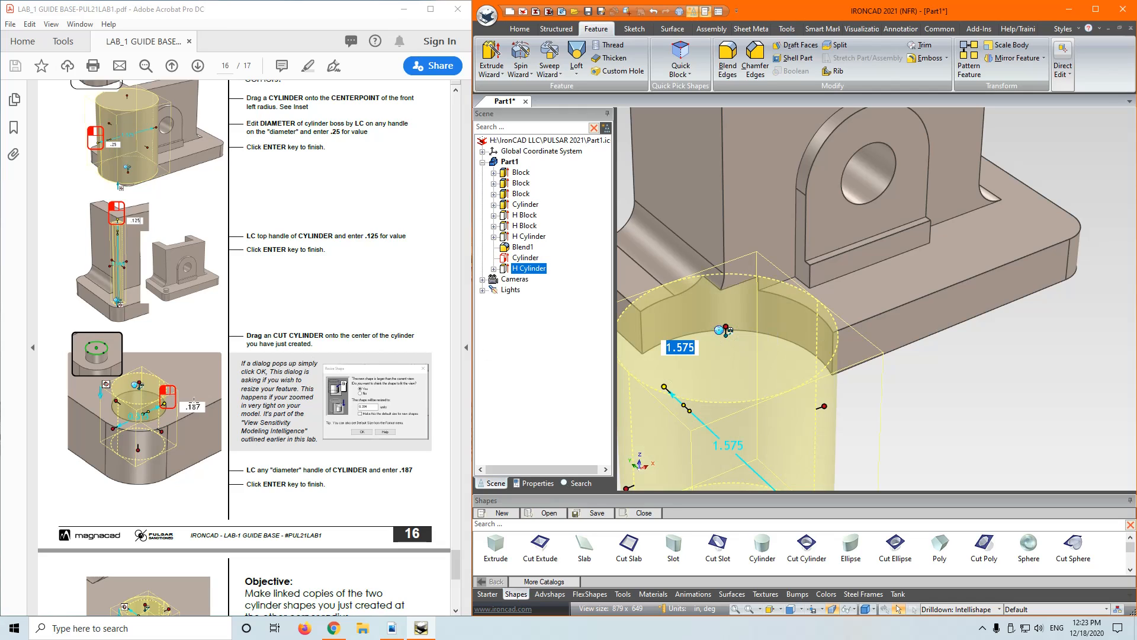
{"action": "type", "text": ".187"}
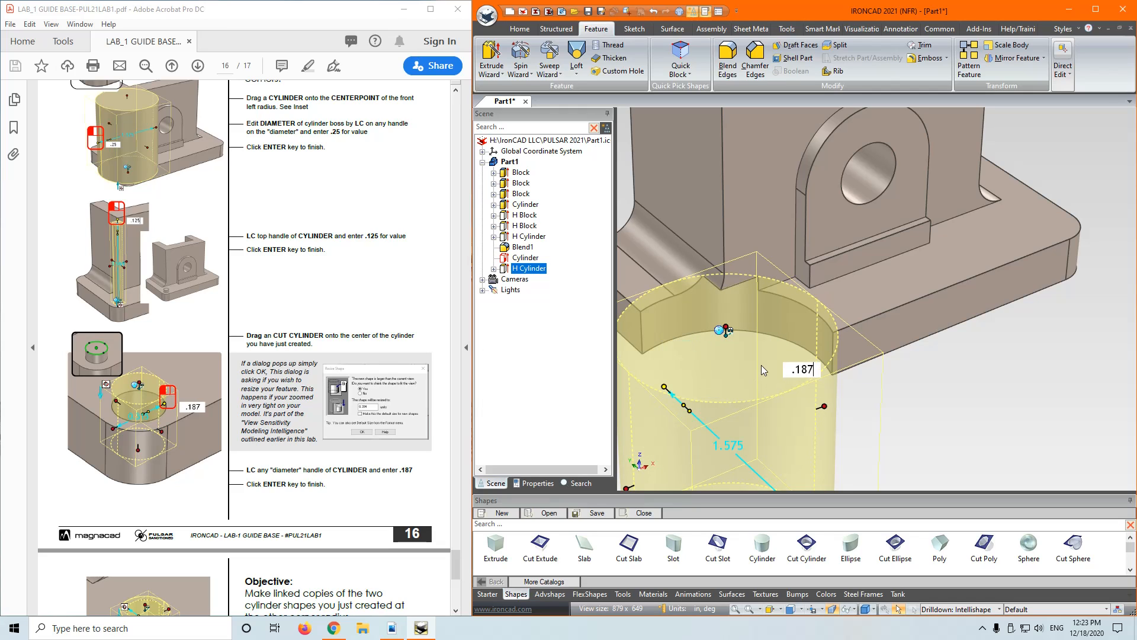
{"action": "key", "text": "Return"}
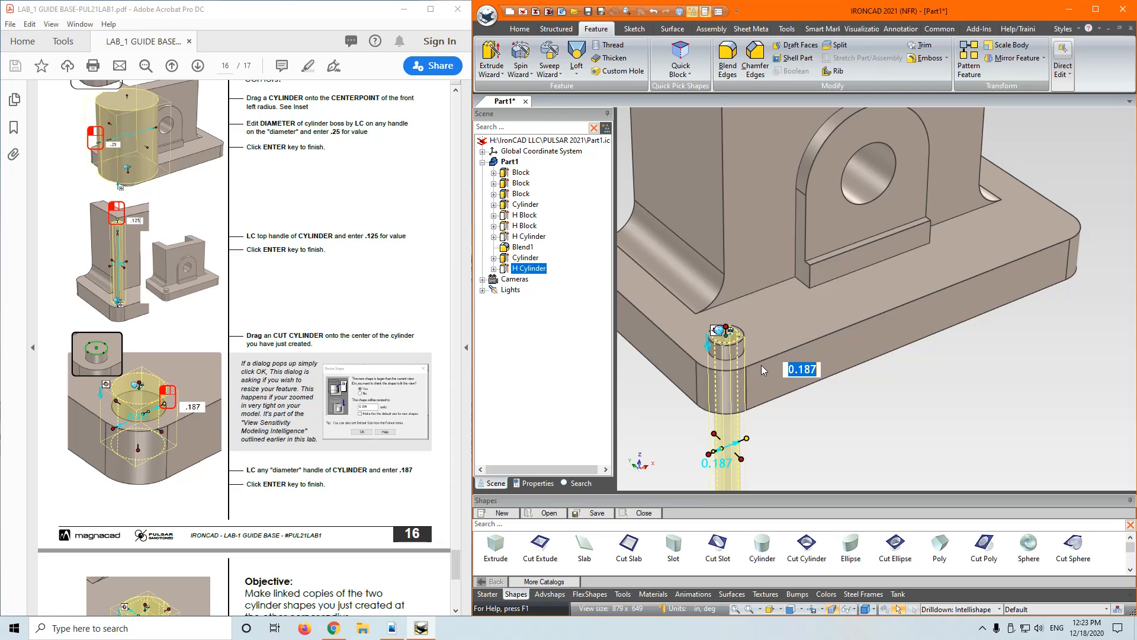
{"action": "scroll", "coordinate": [848, 407], "scroll_direction": "down", "scroll_amount": 2}
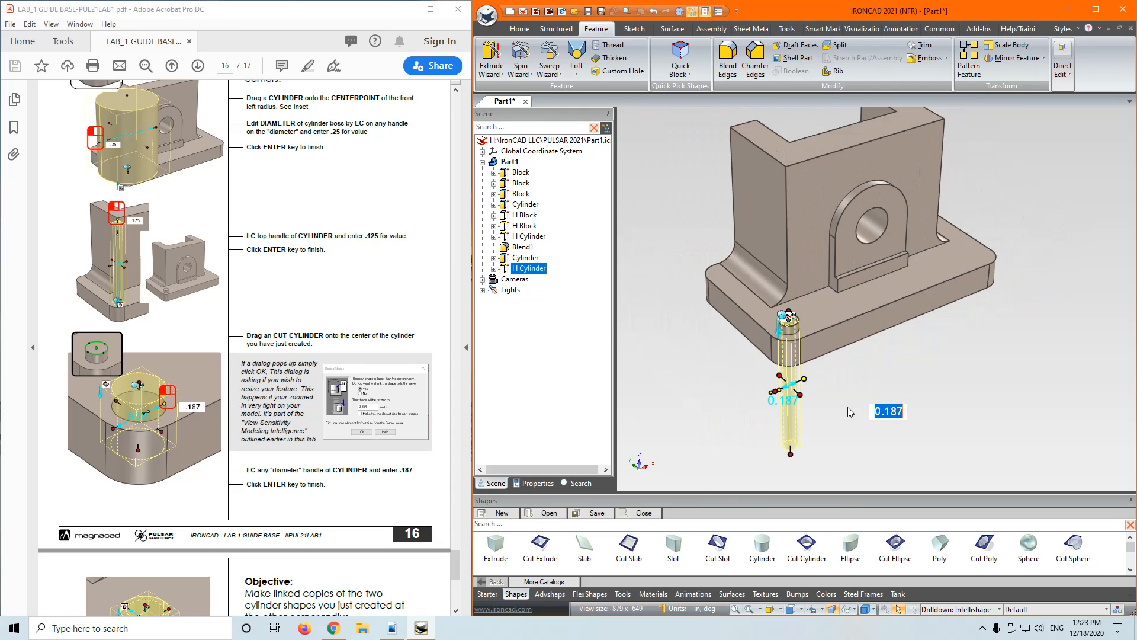
{"action": "left_click", "coordinate": [848, 408]}
Shorten the boss's cut cylinder to a depth of 0.500 so it ends at the base's underside, and deselect it
{"action": "mouse_move", "coordinate": [849, 407]}
{"action": "middle_mouse_down"}
{"action": "mouse_move", "coordinate": [859, 267]}
{"action": "mouse_move", "coordinate": [847, 407]}
{"action": "middle_mouse_up"}
{"action": "left_click", "coordinate": [793, 319]}
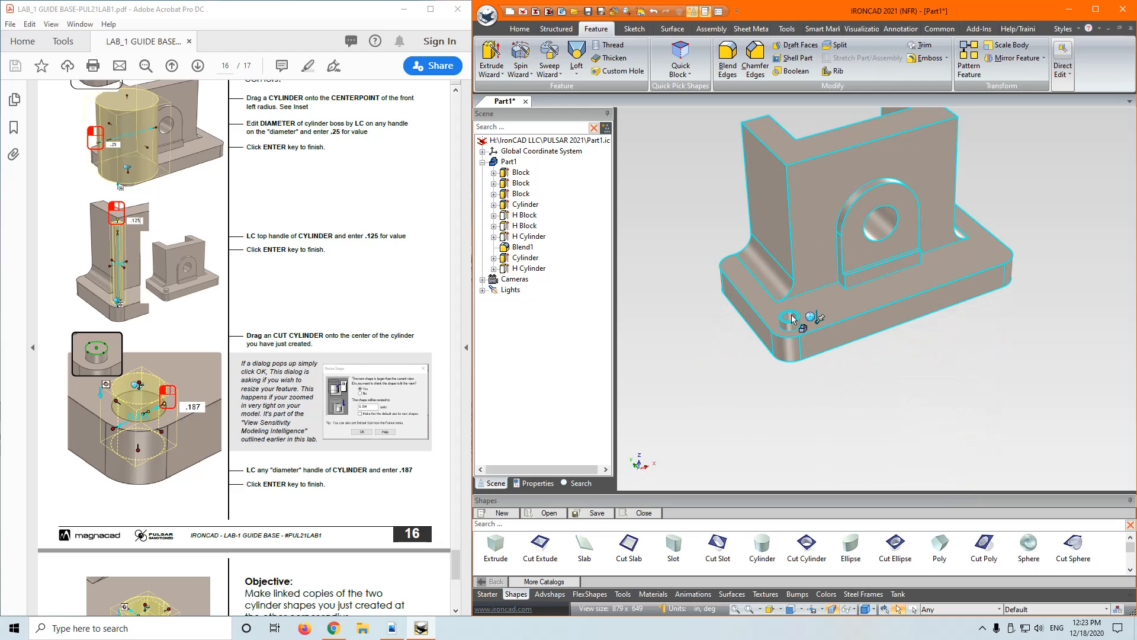
{"action": "left_click", "coordinate": [793, 320]}
{"action": "middle_click_drag", "start_coordinate": [844, 377], "coordinate": [850, 286]}
{"action": "left_click_drag", "start_coordinate": [766, 465], "coordinate": [793, 372]}
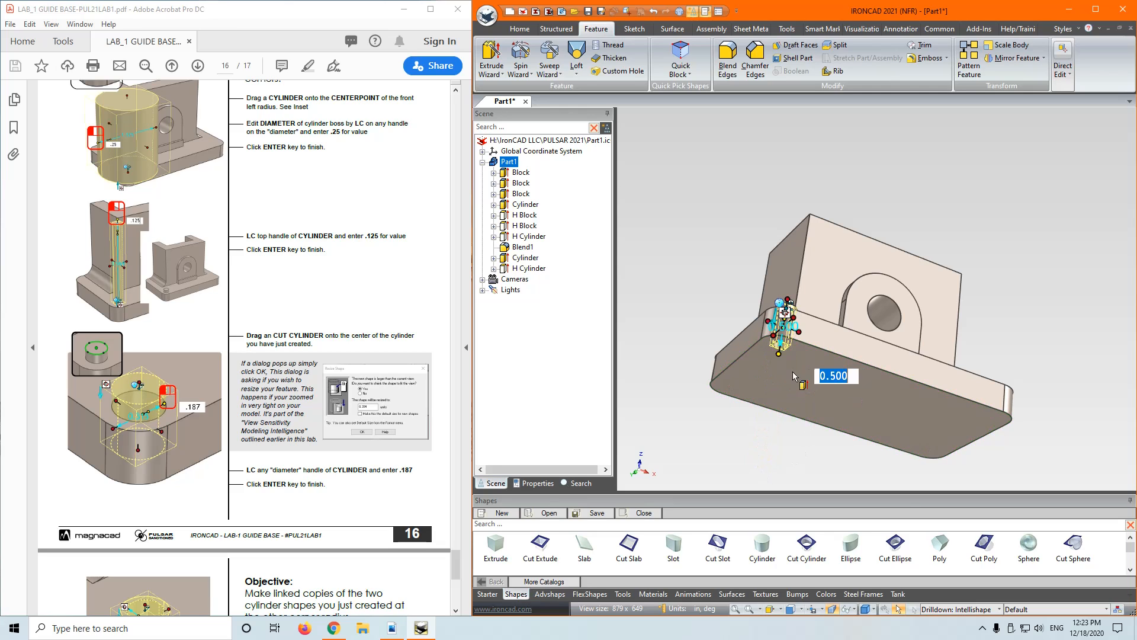
{"action": "left_click", "coordinate": [703, 279]}
{"action": "middle_click_drag", "start_coordinate": [828, 336], "coordinate": [833, 435]}
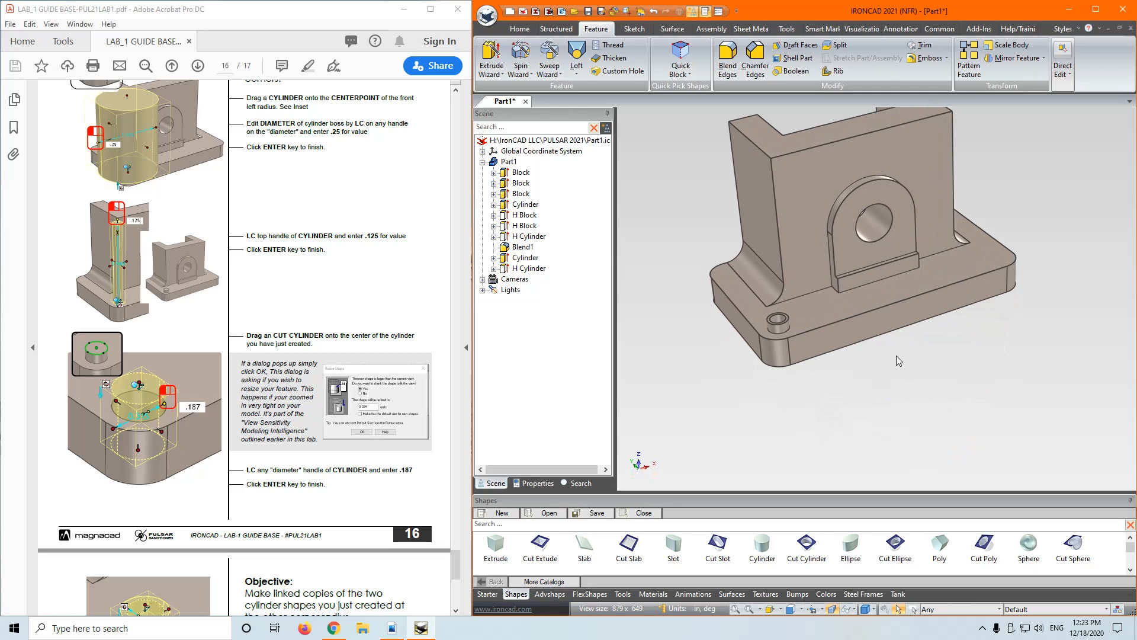
Read the guide's page 17 objective on making linked copies of the two cylinder shapes at the other corner radius
{"action": "scroll", "coordinate": [897, 355], "scroll_direction": "up", "scroll_amount": 2}
{"action": "middle_click_drag", "start_coordinate": [904, 341], "coordinate": [965, 381], "text": "shift"}
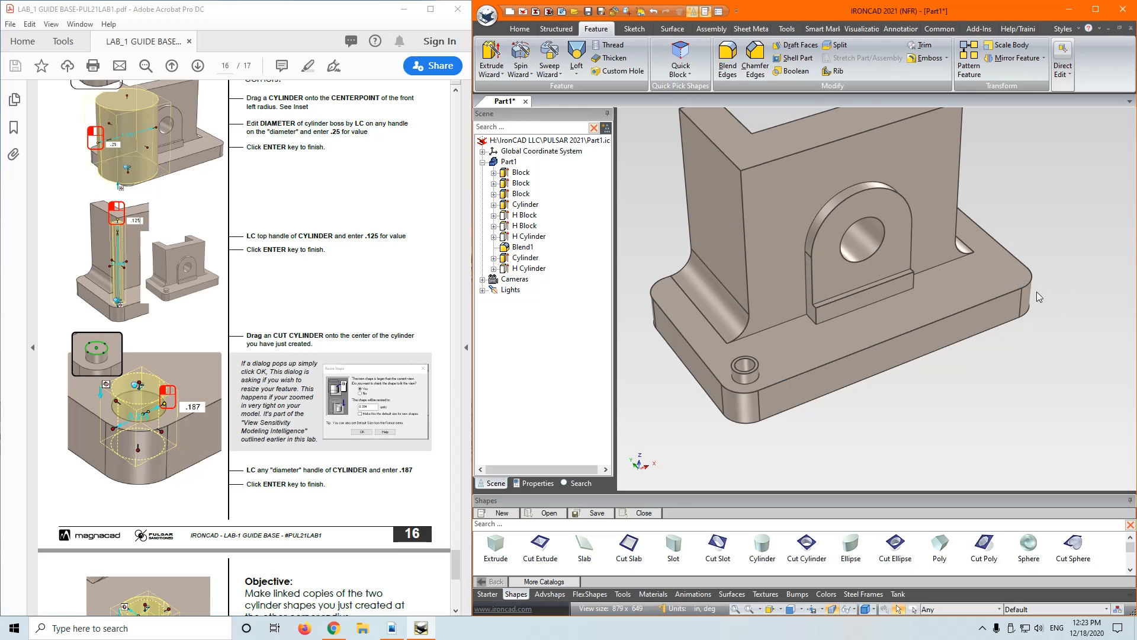
{"action": "scroll", "coordinate": [296, 396], "scroll_direction": "down", "scroll_amount": 10}
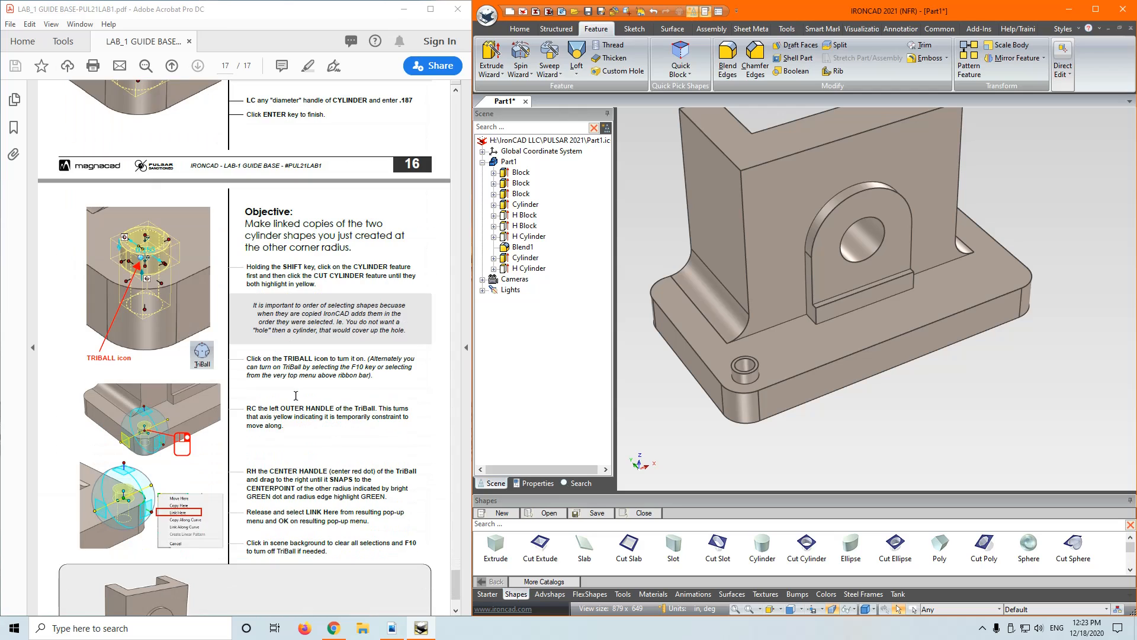
{"action": "scroll", "coordinate": [295, 395], "scroll_direction": "down", "scroll_amount": 2}
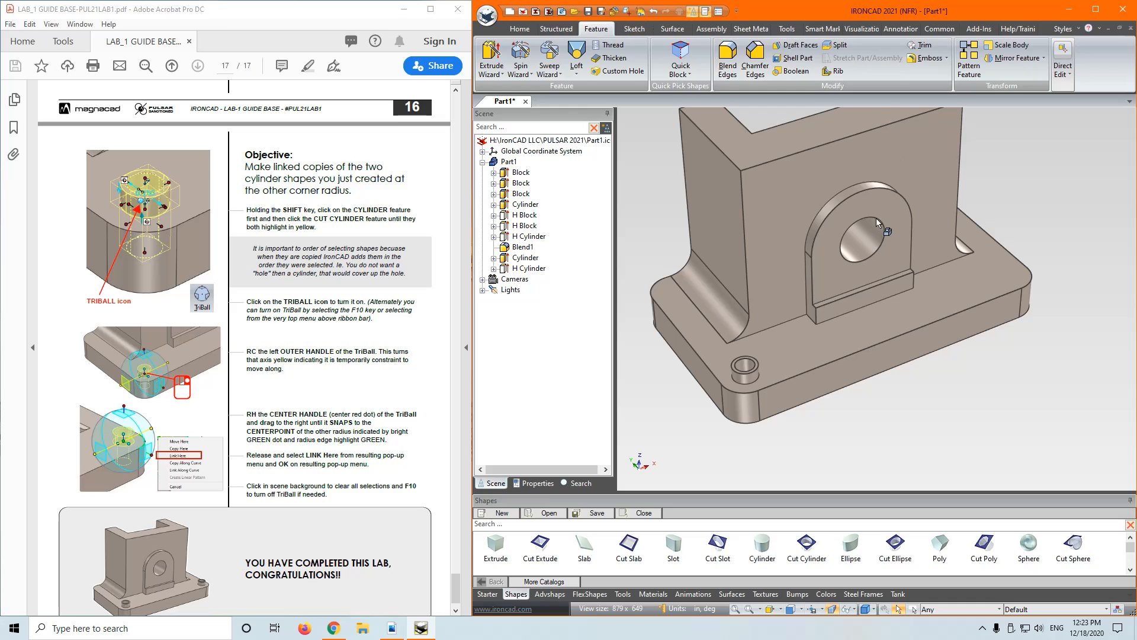
{"action": "scroll", "coordinate": [740, 389], "scroll_direction": "up", "scroll_amount": 1}
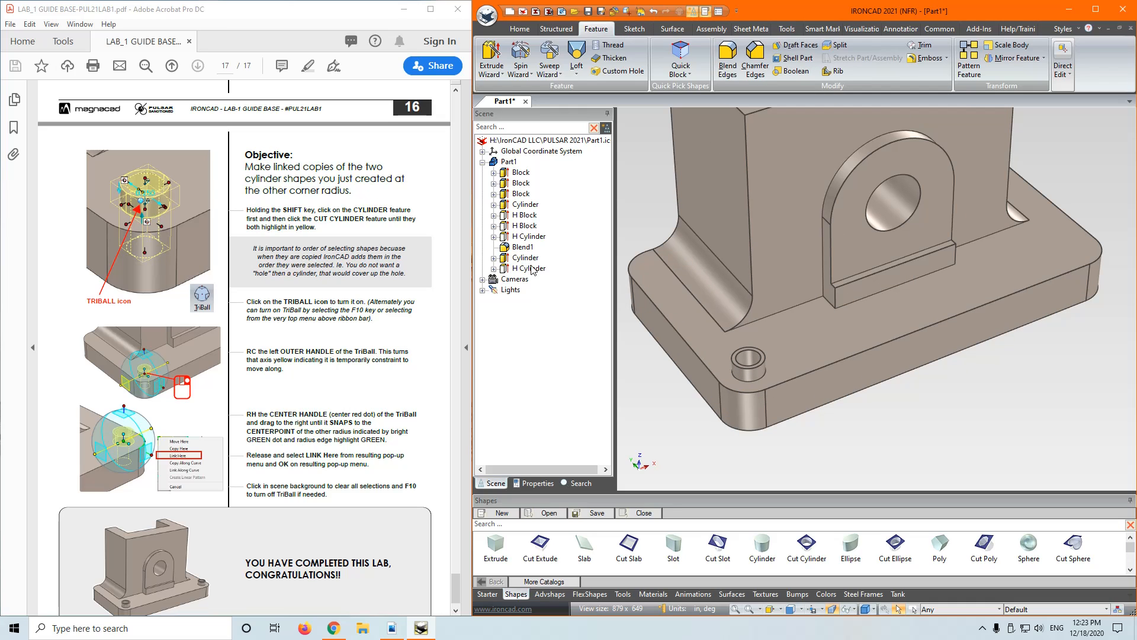
Try selecting the boss cylinder and its cut cylinder together, both on the model and in the scene tree, and clear the selection
{"action": "left_click", "coordinate": [745, 379]}
{"action": "left_click", "coordinate": [744, 379]}
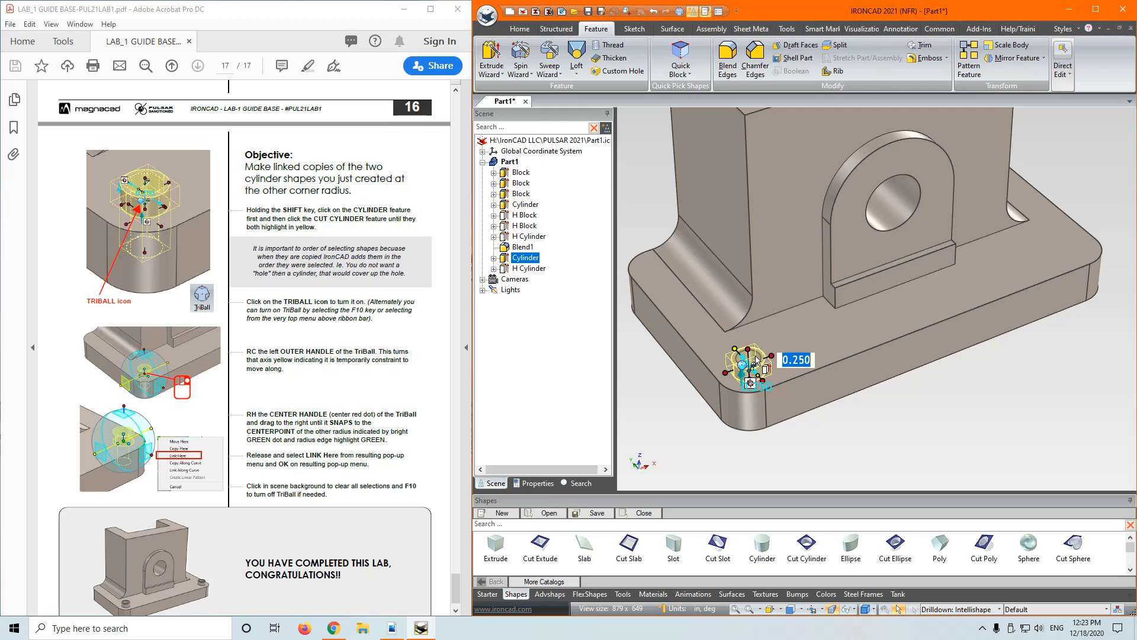
{"action": "left_click", "coordinate": [756, 359], "text": "shift"}
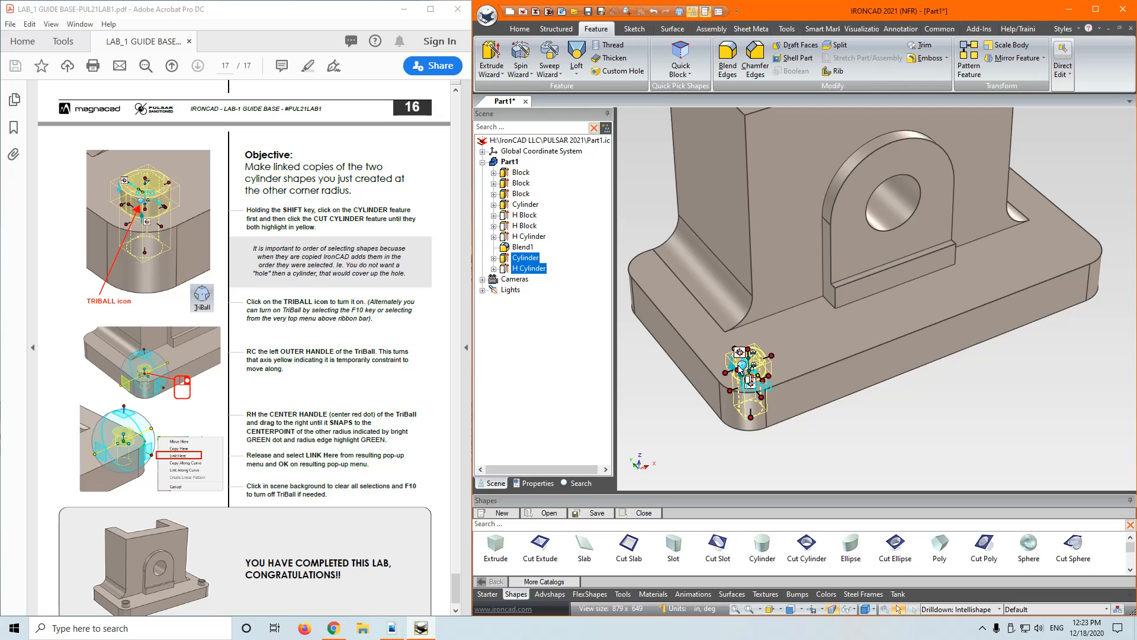
{"action": "left_click", "coordinate": [529, 259]}
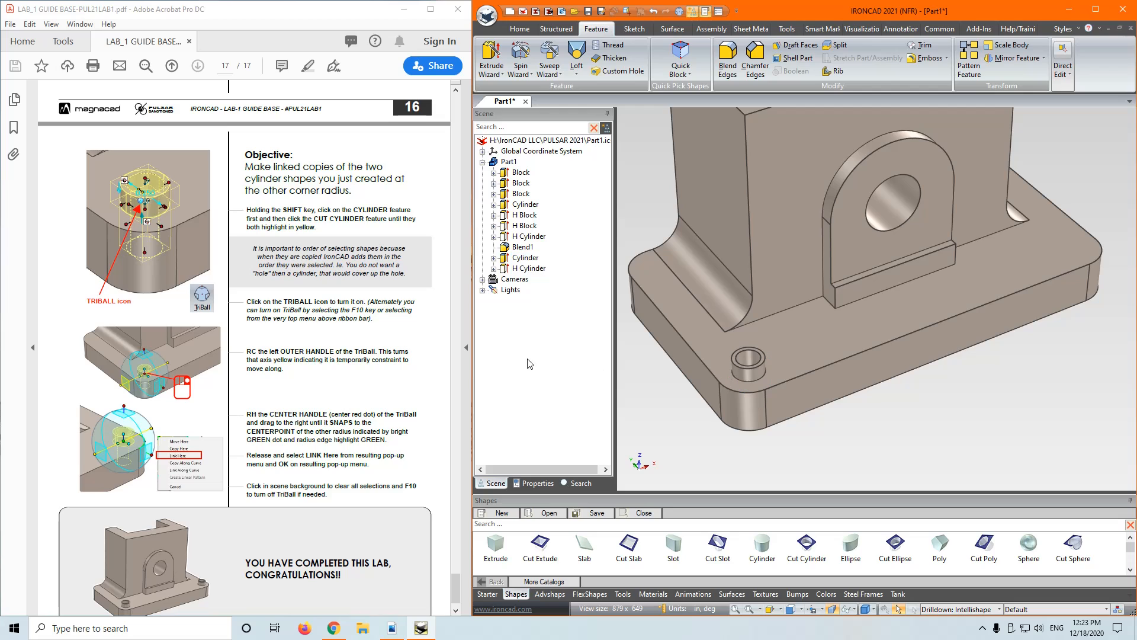
{"action": "left_click", "coordinate": [528, 269], "text": "shift"}
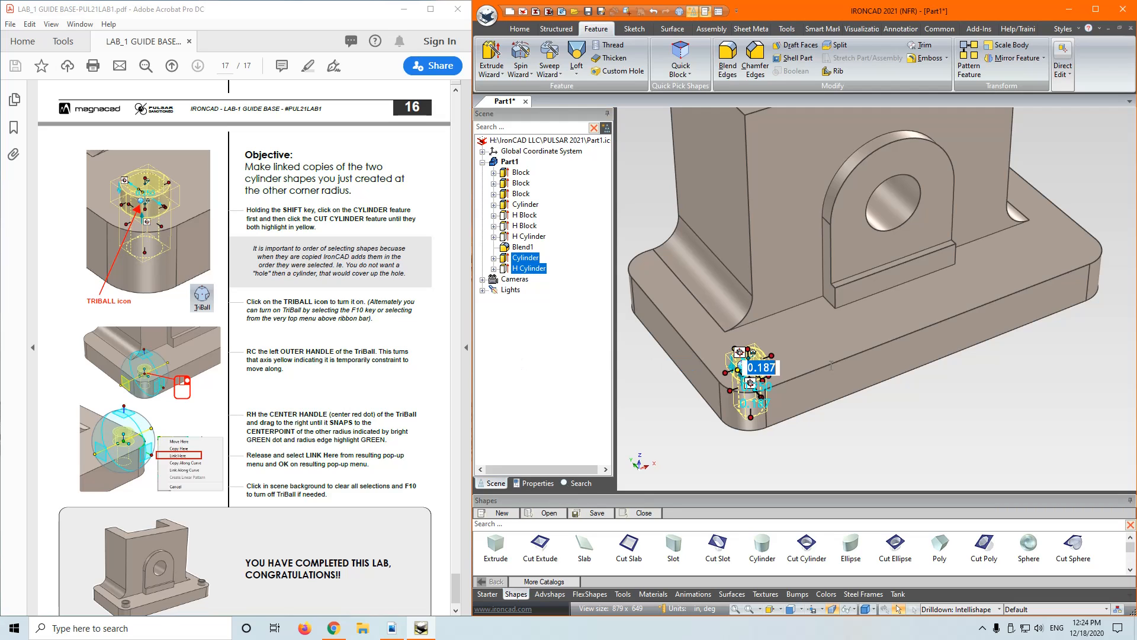
{"action": "left_click", "coordinate": [670, 393]}
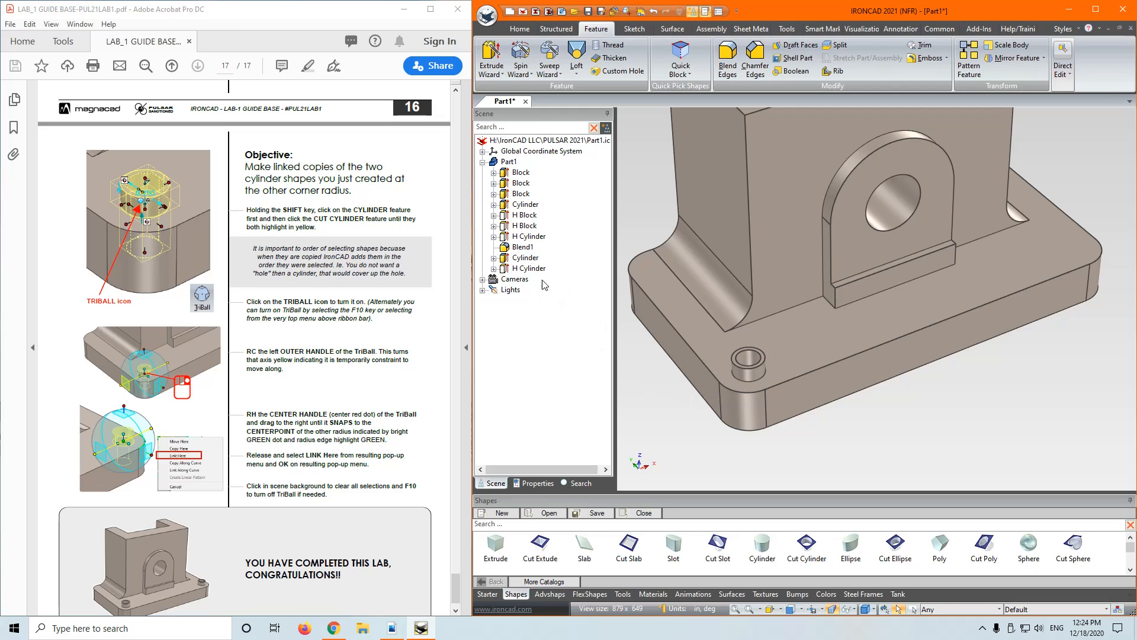
With the TriBall constrained along the base's front edge, link one copy of the boss cylinder and its cut cylinder to the other front corner radius's centerpoint
{"action": "left_click", "coordinate": [751, 382]}
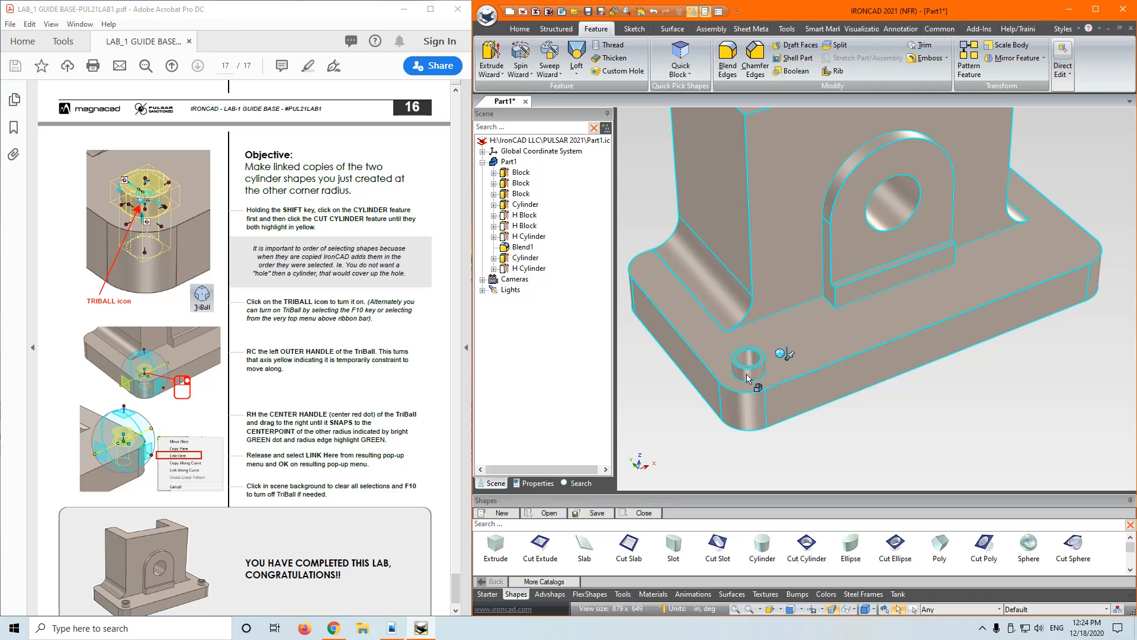
{"action": "left_click", "coordinate": [751, 382]}
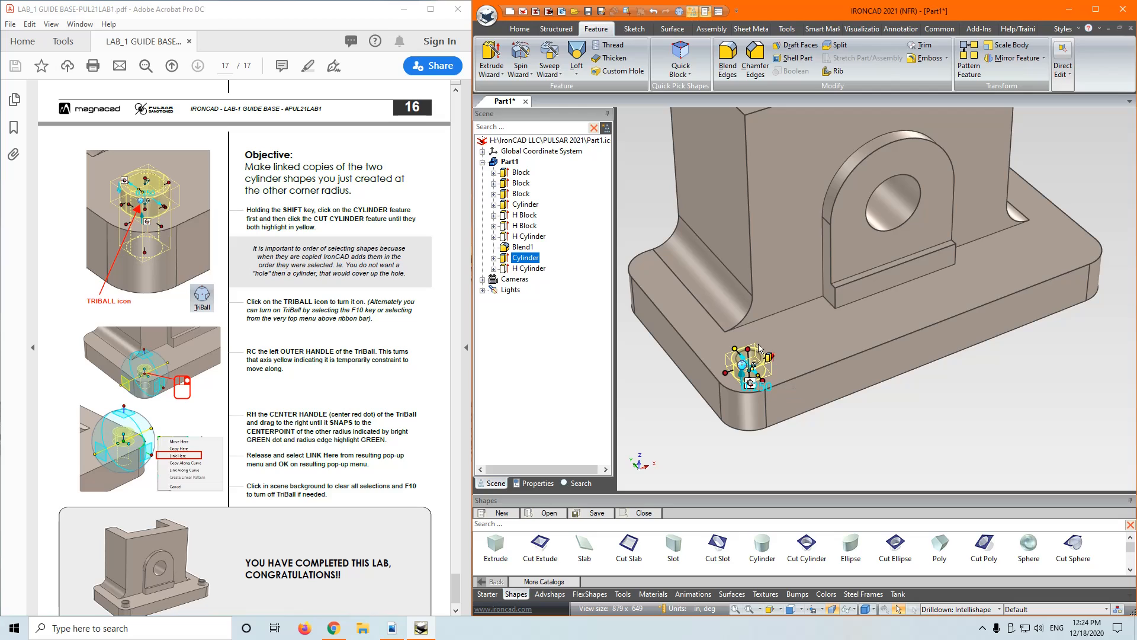
{"action": "left_click", "coordinate": [755, 355], "text": "shift"}
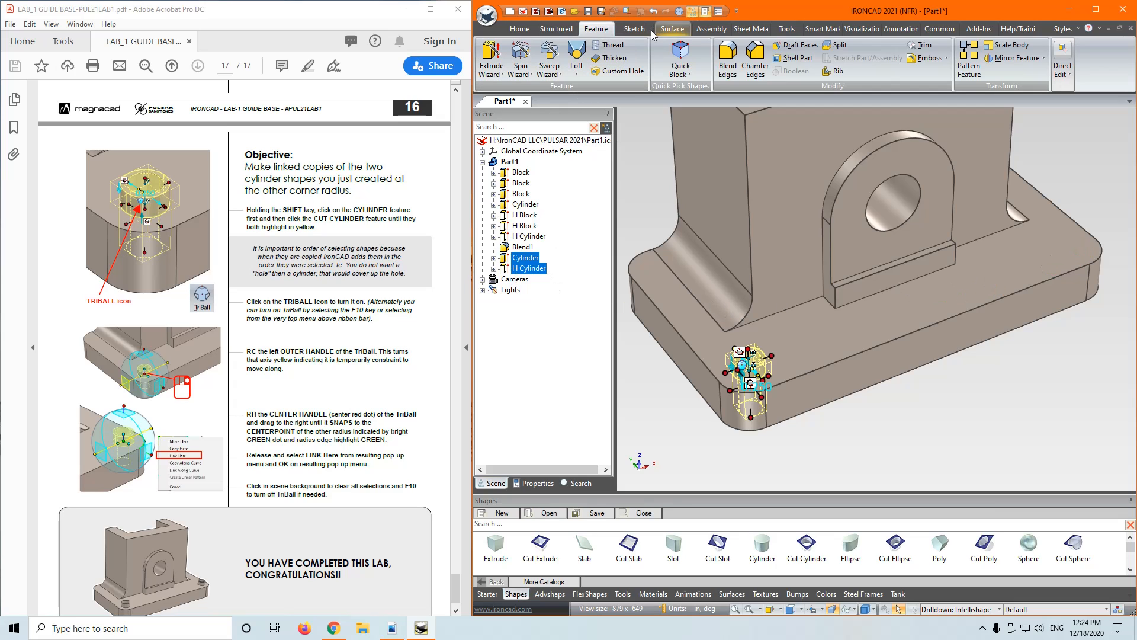
{"action": "left_click", "coordinate": [679, 11]}
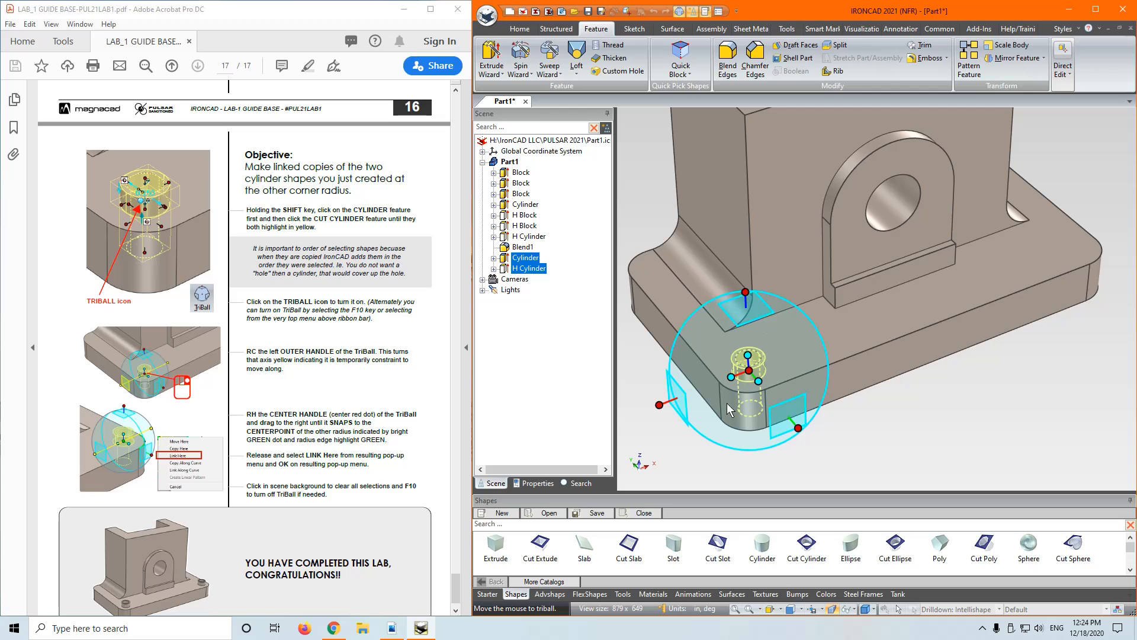
{"action": "left_click", "coordinate": [664, 407]}
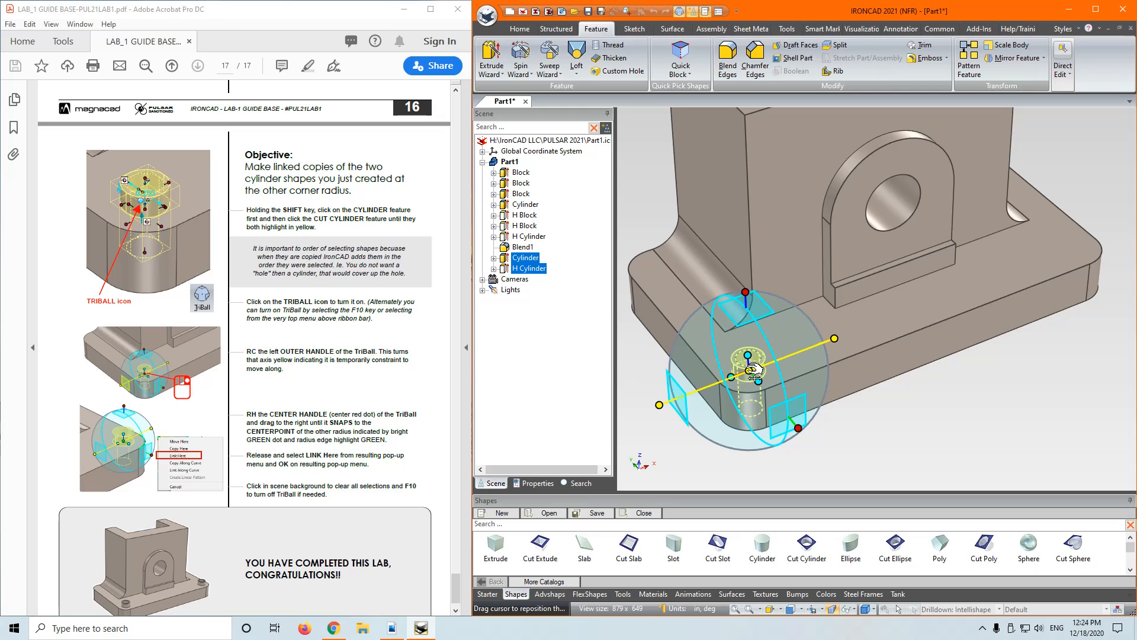
{"action": "right_click_drag", "start_coordinate": [754, 371], "coordinate": [1078, 253]}
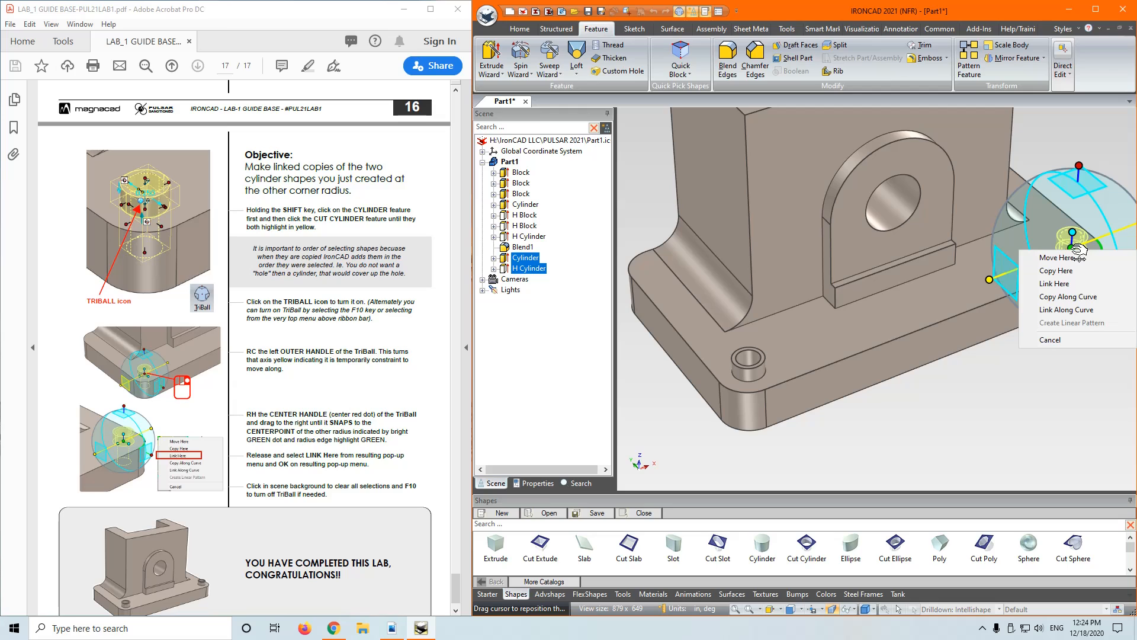
{"action": "left_click", "coordinate": [1055, 284]}
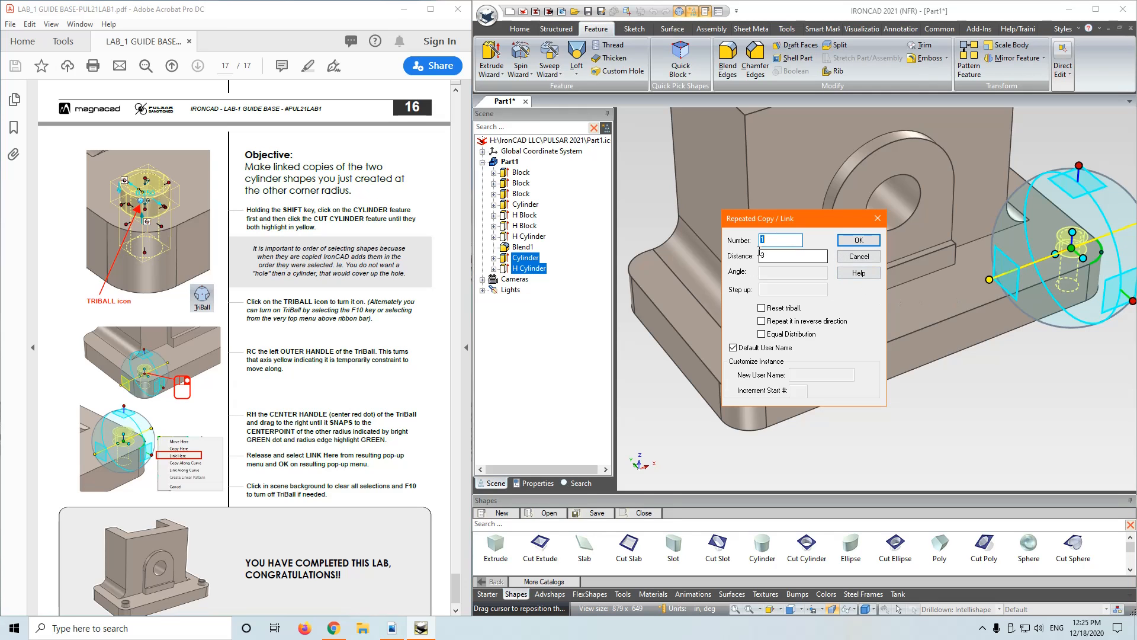
{"action": "left_click", "coordinate": [859, 240]}
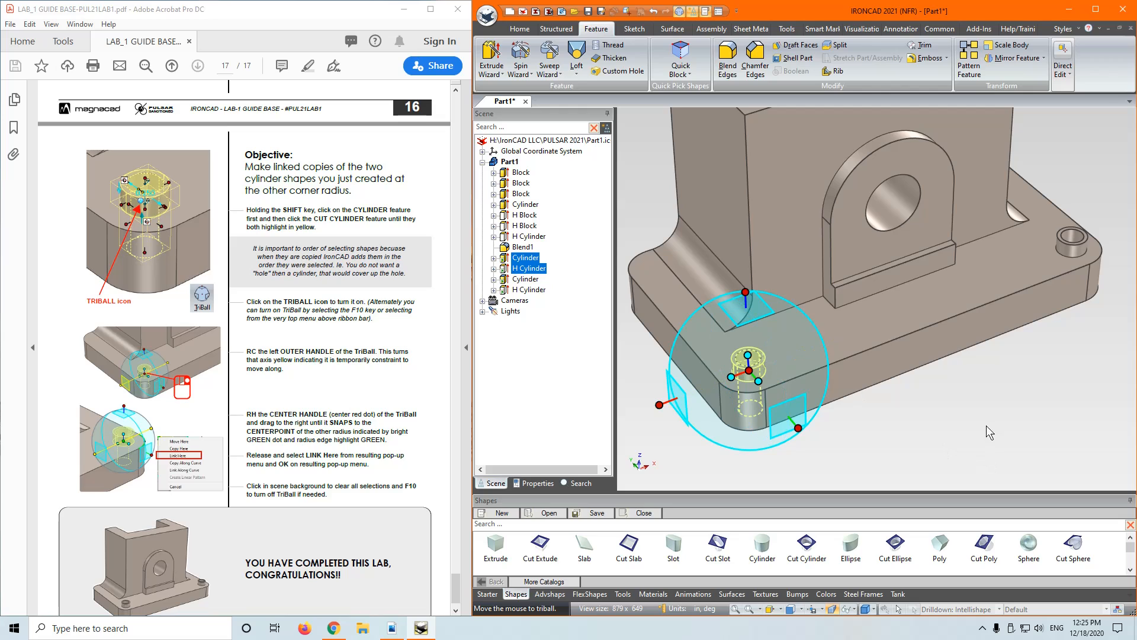
Select the copied and original boss cylinders in turn to check the link between the two front corners, and clear the selection
{"action": "left_click", "coordinate": [523, 279]}
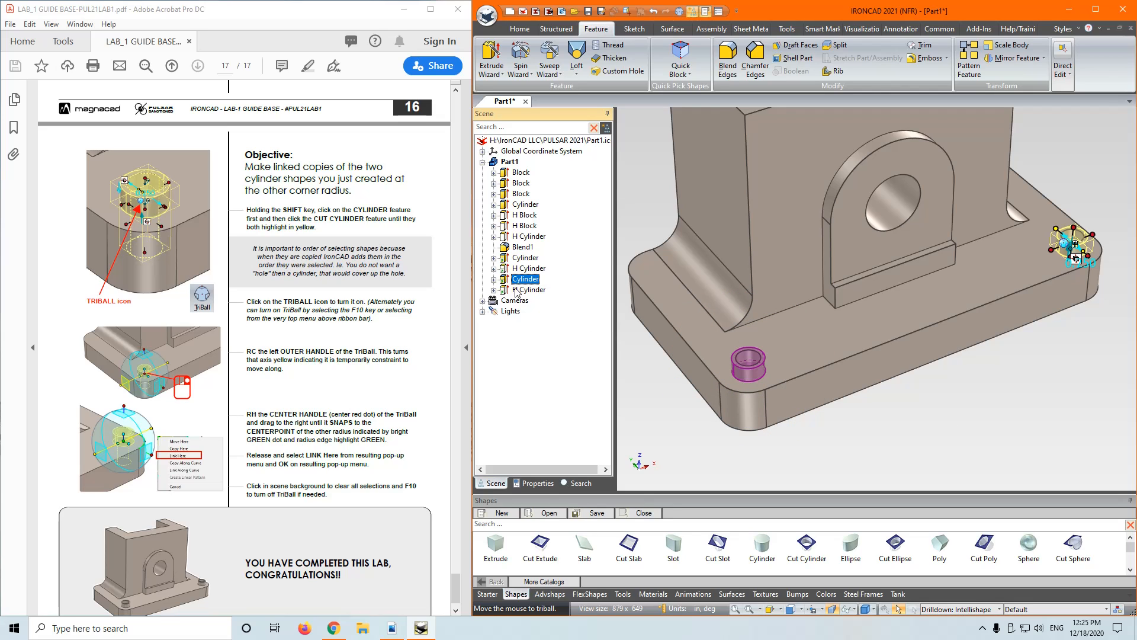
{"action": "left_click", "coordinate": [758, 371]}
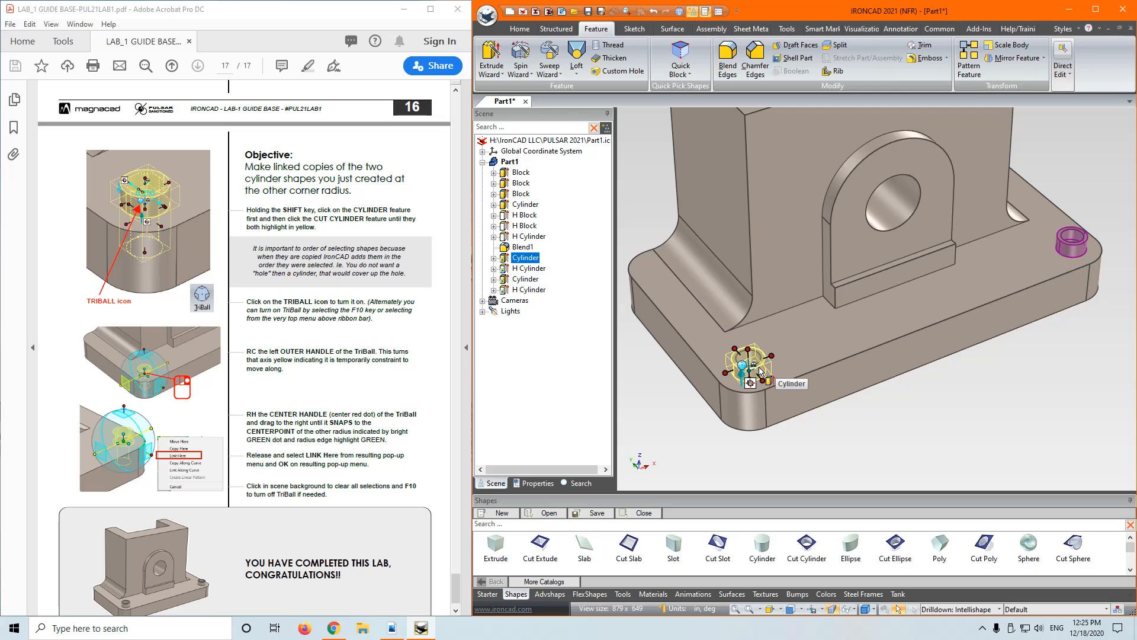
{"action": "left_click", "coordinate": [1075, 239]}
{"action": "left_click", "coordinate": [952, 392]}
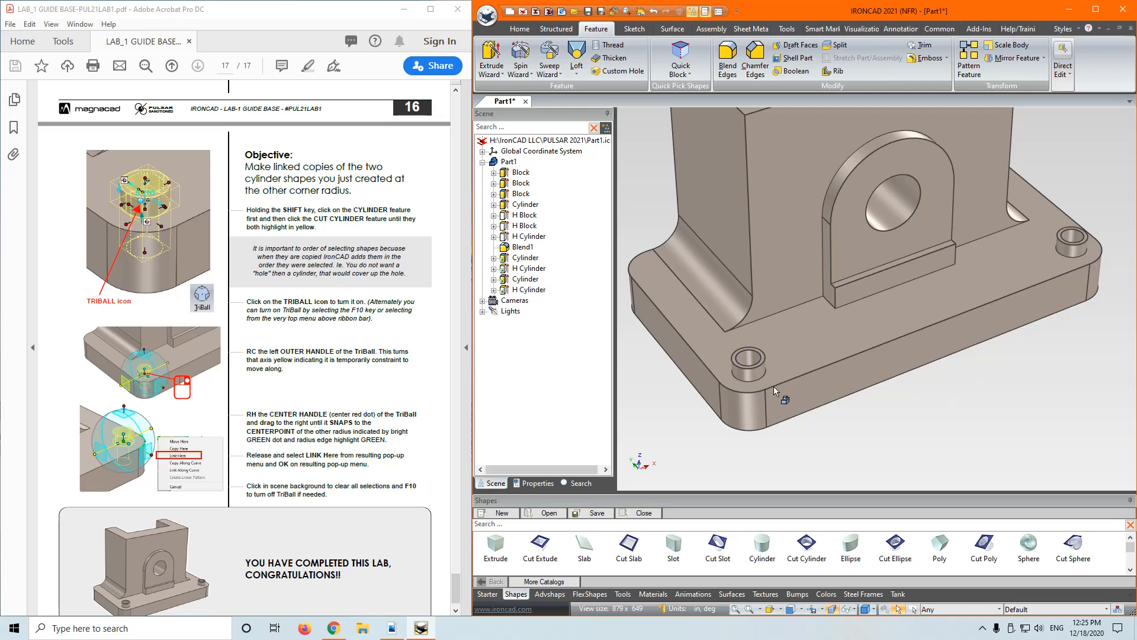
Try widening the original boss cylinder to about 0.500 to test its link to the other corner, and restore its size
{"action": "left_click", "coordinate": [765, 364]}
{"action": "left_click", "coordinate": [765, 364]}
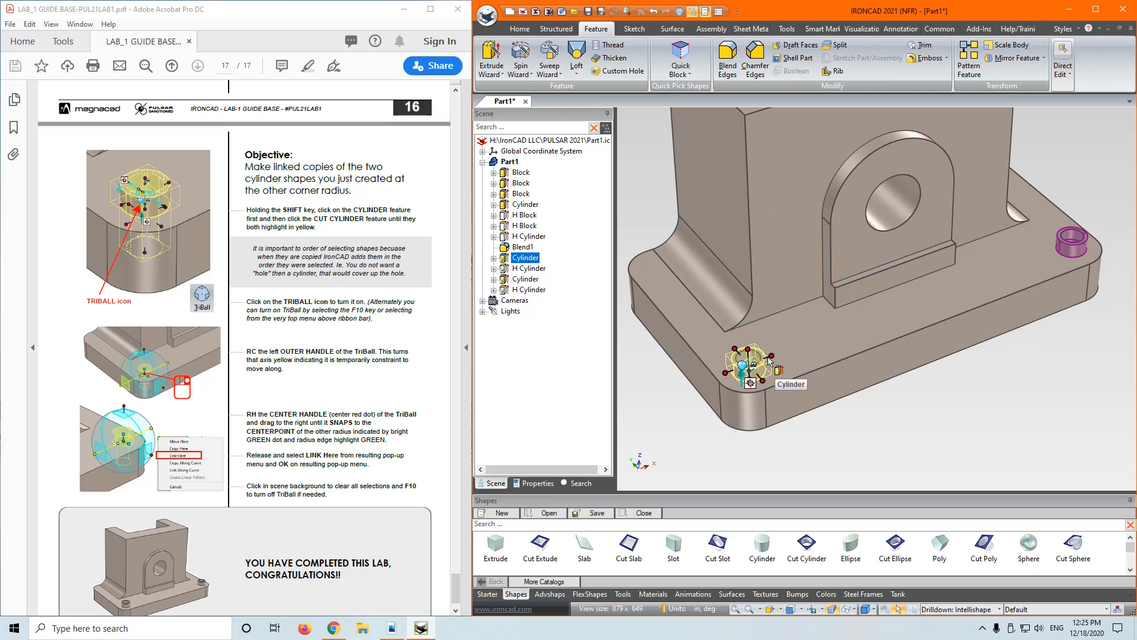
{"action": "left_click_drag", "start_coordinate": [769, 360], "coordinate": [829, 378]}
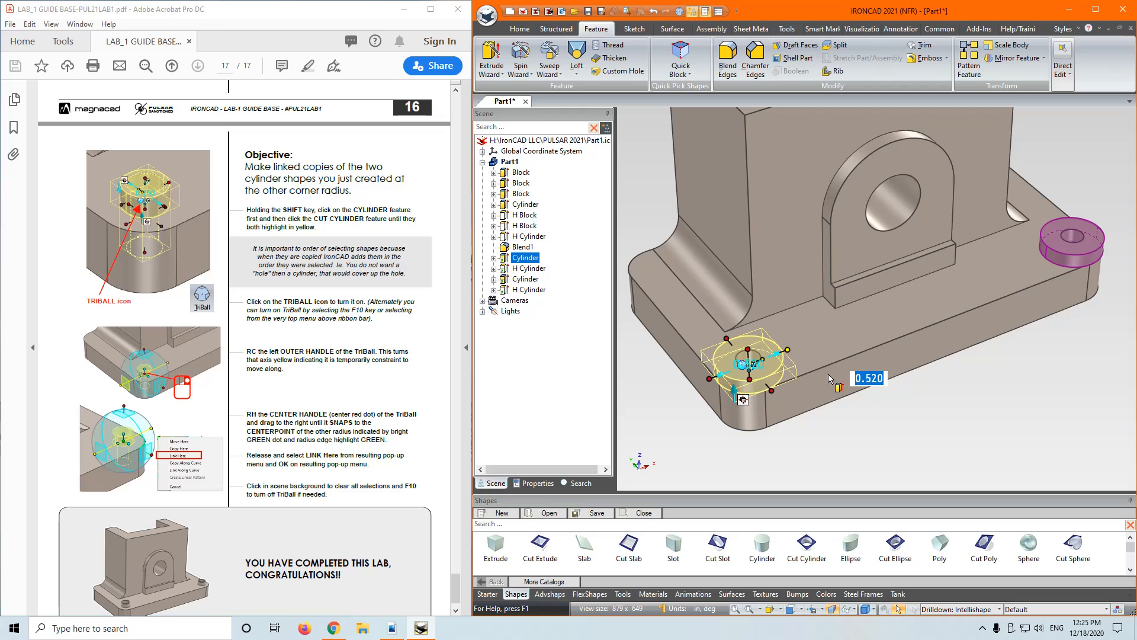
{"action": "left_click", "coordinate": [915, 415]}
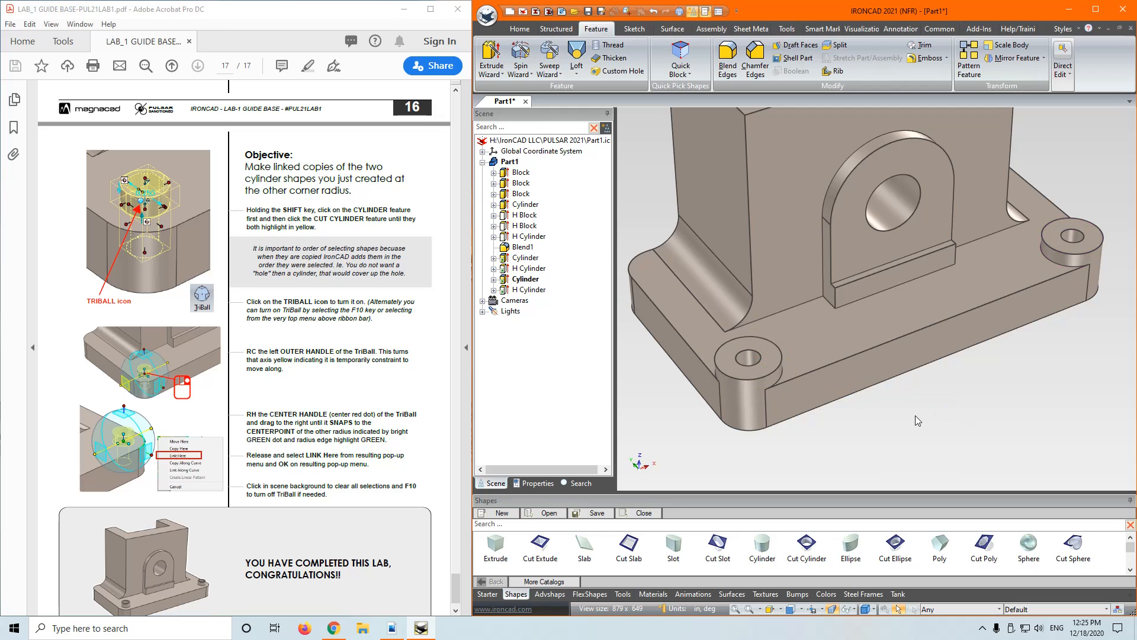
{"action": "left_click", "coordinate": [770, 365]}
{"action": "left_click", "coordinate": [769, 365]}
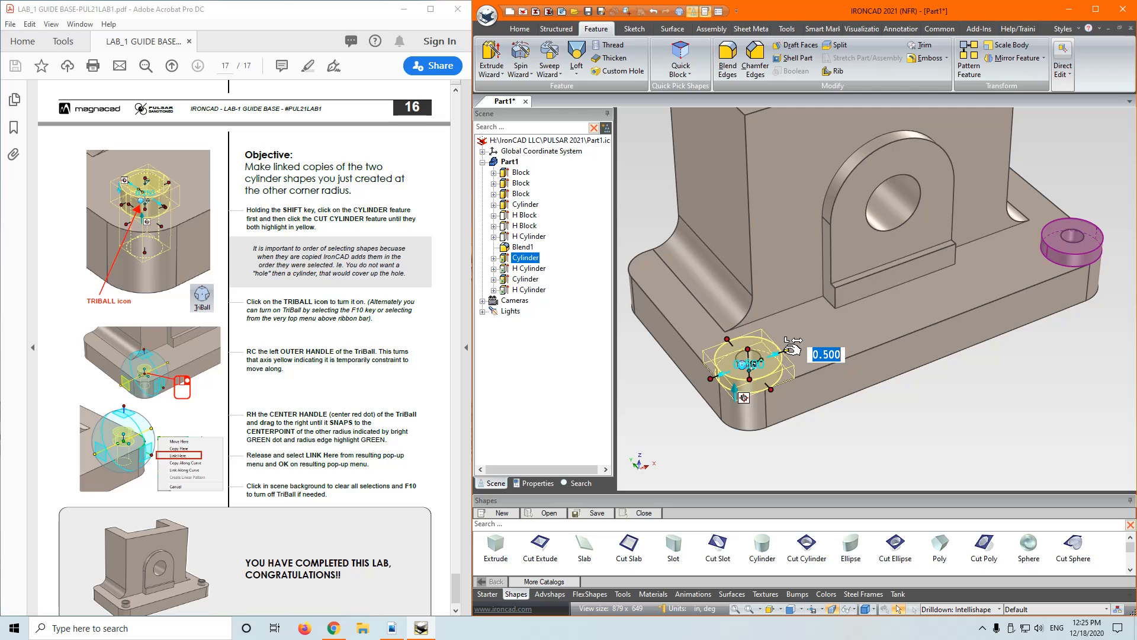
{"action": "left_click", "coordinate": [932, 434]}
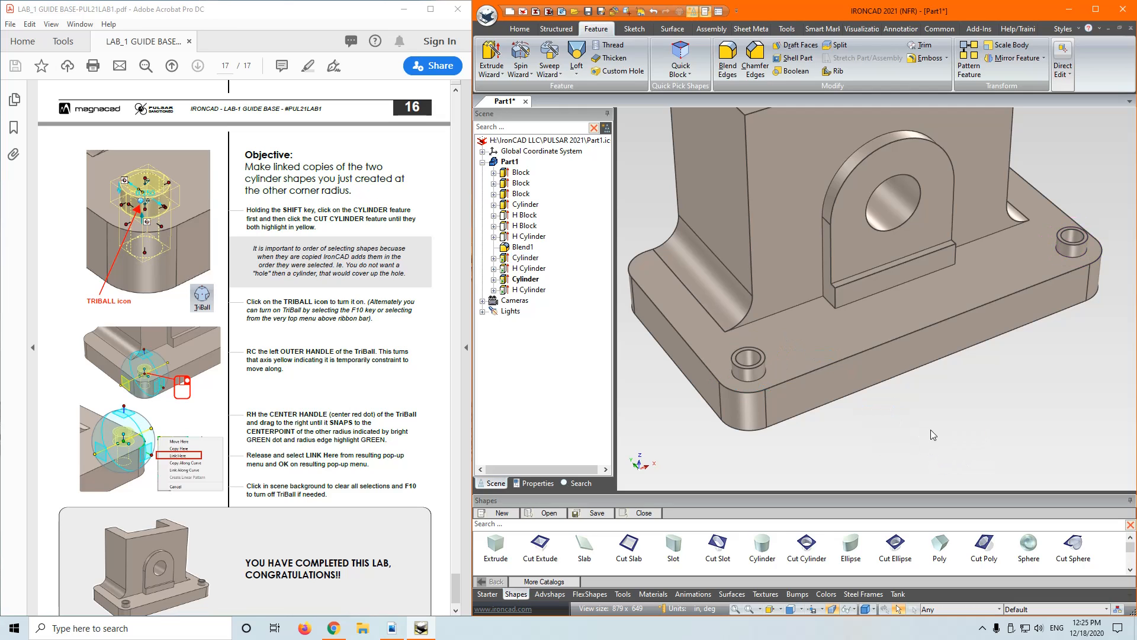
Save the Part1 file with the completed base in full view
{"action": "scroll", "coordinate": [912, 390], "scroll_direction": "down", "scroll_amount": 3}
{"action": "middle_click_drag", "start_coordinate": [892, 386], "coordinate": [875, 362]}
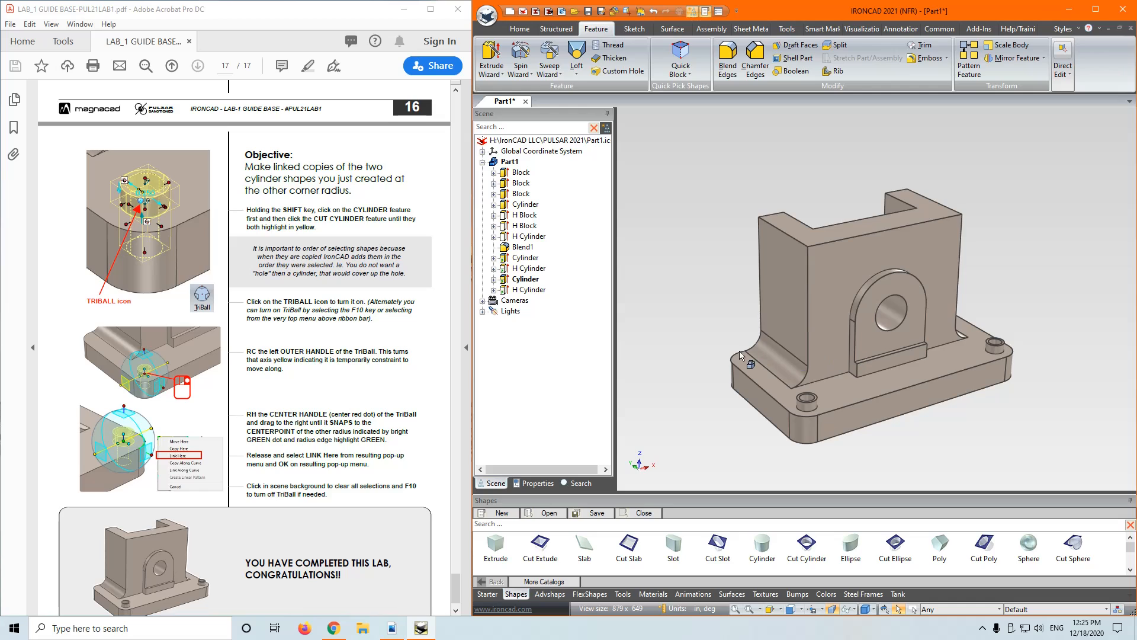
{"action": "left_click", "coordinate": [589, 12]}
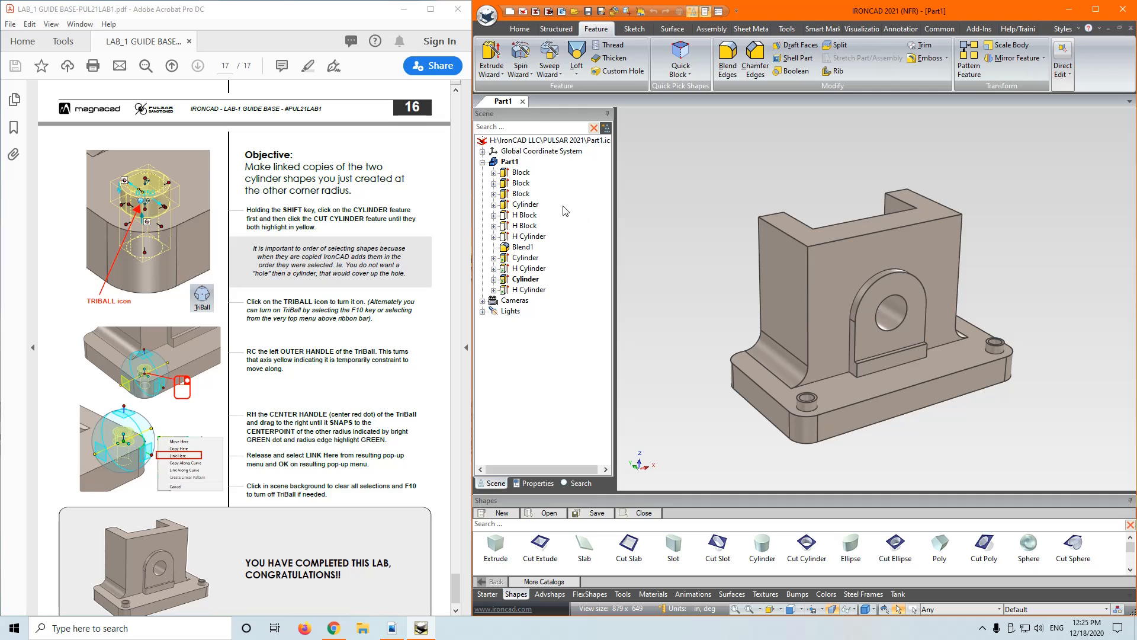
Rename the part in the scene tree as Guide Base and deselect it
{"action": "left_click", "coordinate": [510, 162]}
{"action": "left_click", "coordinate": [511, 162]}
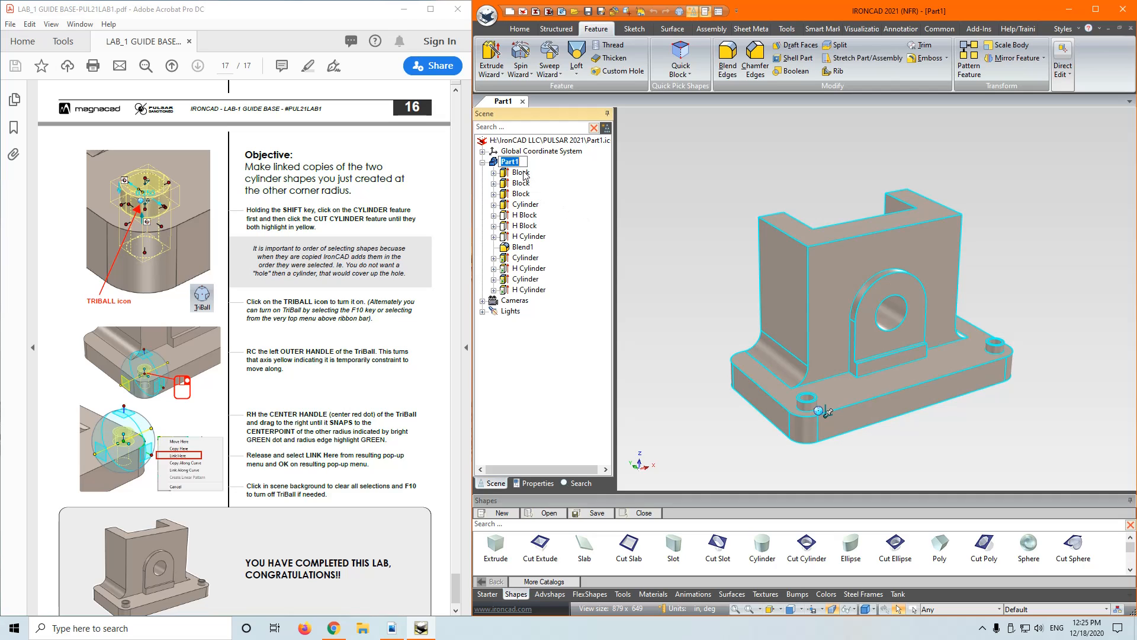
{"action": "type", "text": "Guide Base"}
{"action": "key", "text": "Return"}
{"action": "left_click", "coordinate": [661, 229]}
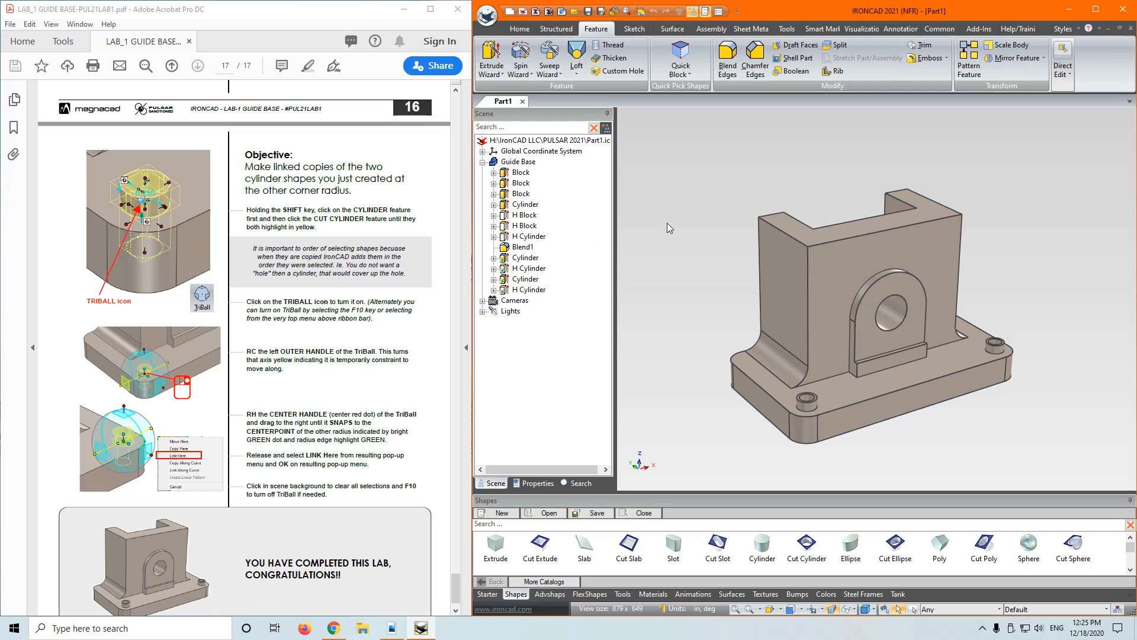